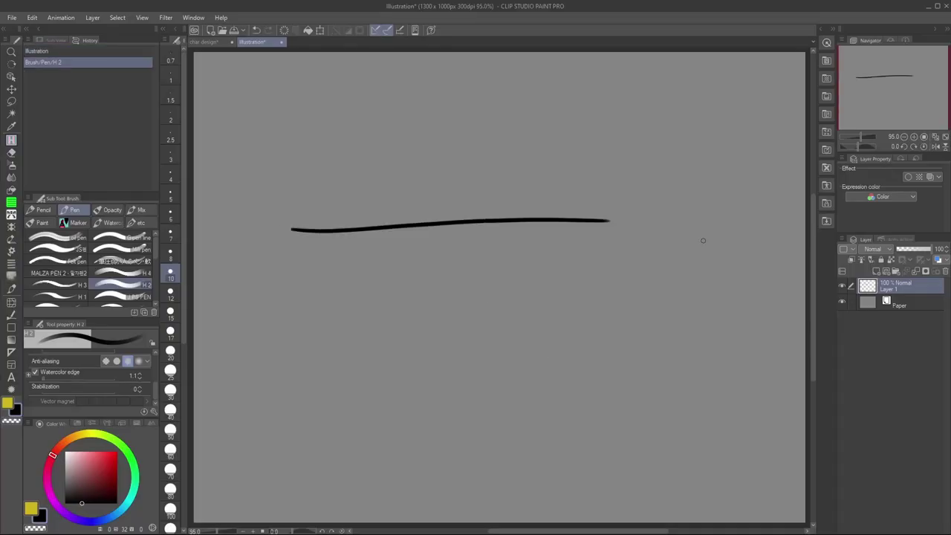
Draw a horizontal test stroke with the H 2 pen, and sketch strokes with the G-pen line on the empty vector layer
left_click_drag(289, 289, 605, 284)
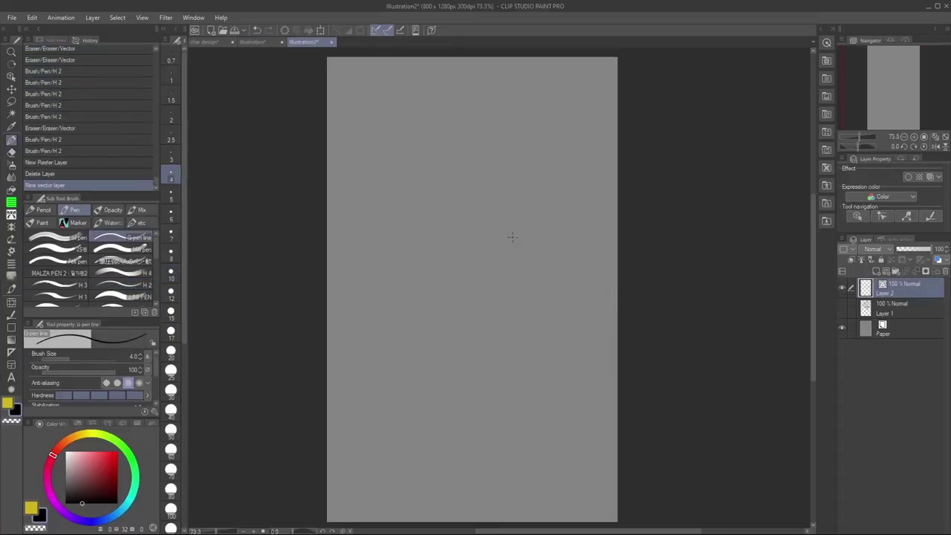
left_click_drag(494, 232, 618, 270)
left_click_drag(386, 314, 488, 344)
left_click_drag(511, 275, 589, 429)
left_click_drag(483, 57, 579, 226)
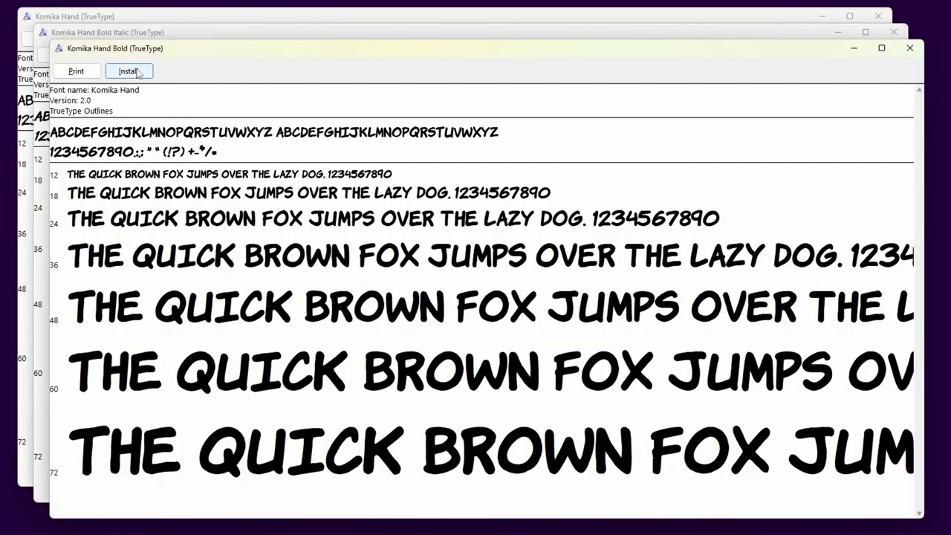
Install the Komika Hand Bold and Komika Hand Bold Italic fonts
left_click(128, 71)
left_click(909, 48)
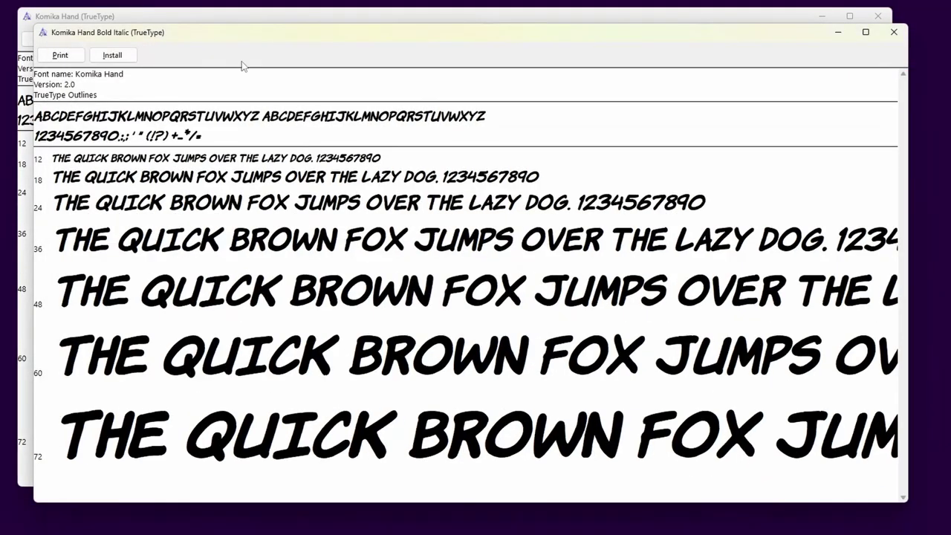
left_click(112, 55)
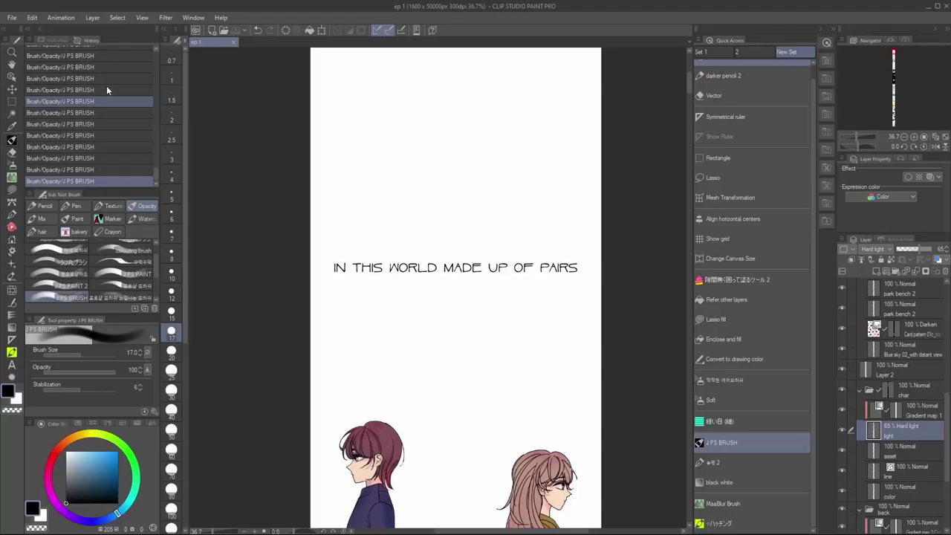
Switch to the Export to WEBTOON page in CLIP STUDIO and open the "Make comics, reach millions" resource
left_click(12, 18)
mouse_move(78, 147)
left_click(89, 169)
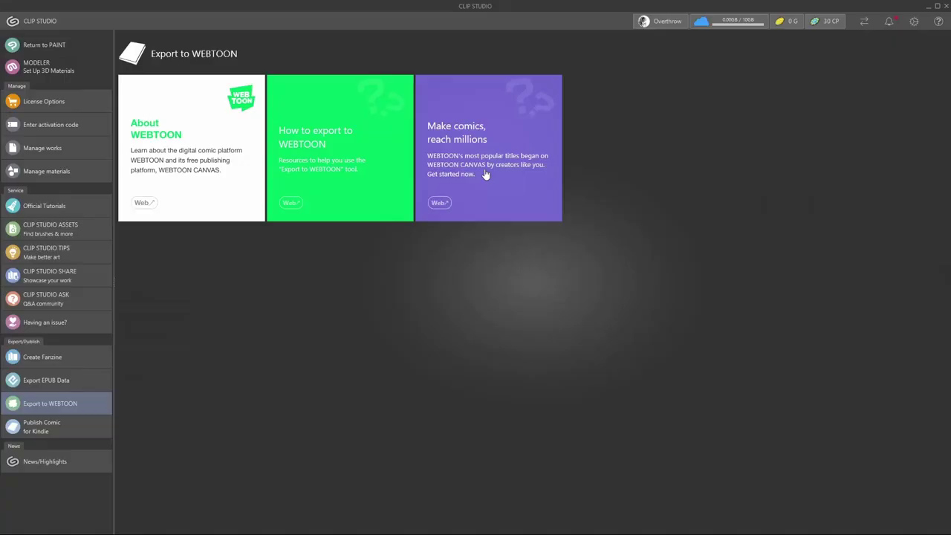
left_click(484, 176)
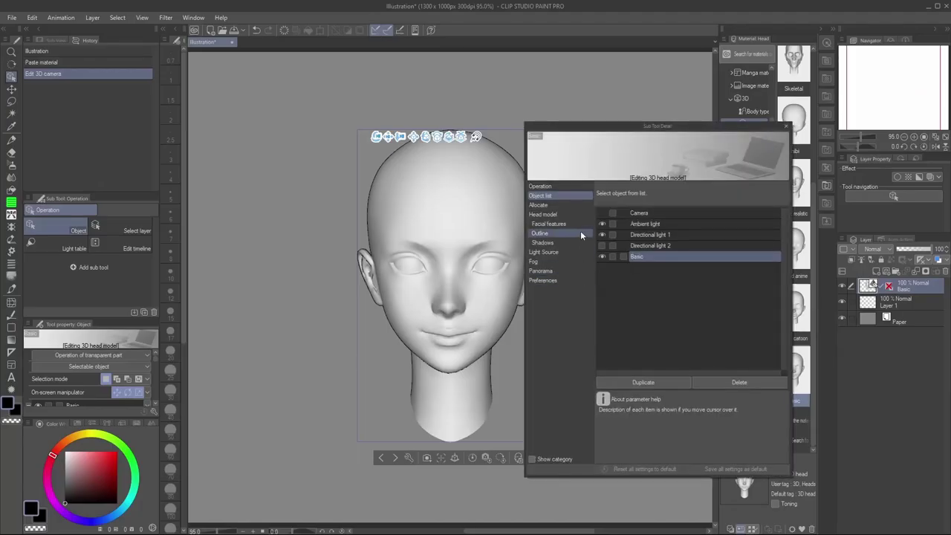
In the 3D head's Face Mixer, raise the blend of the second face preset in the first row to 15
left_click(544, 214)
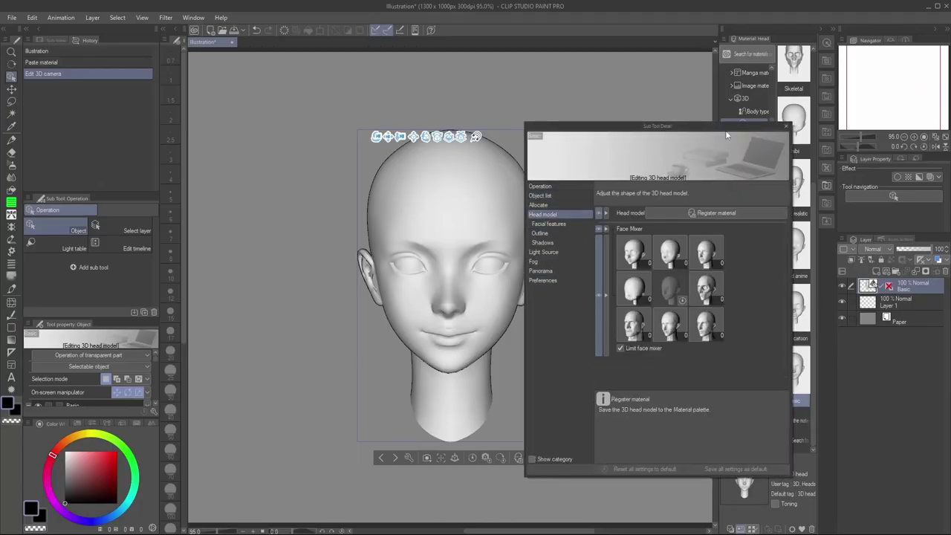
left_click_drag(726, 128, 762, 122)
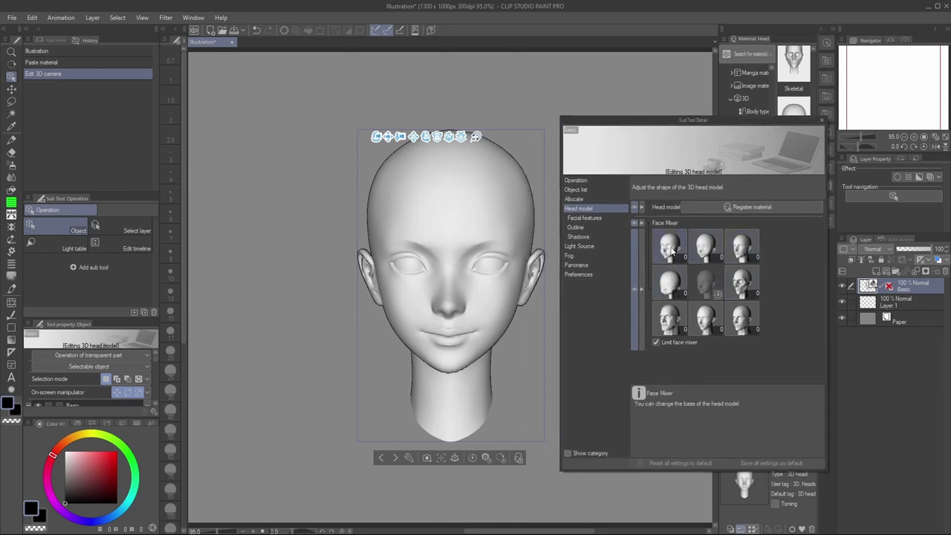
left_click(701, 262)
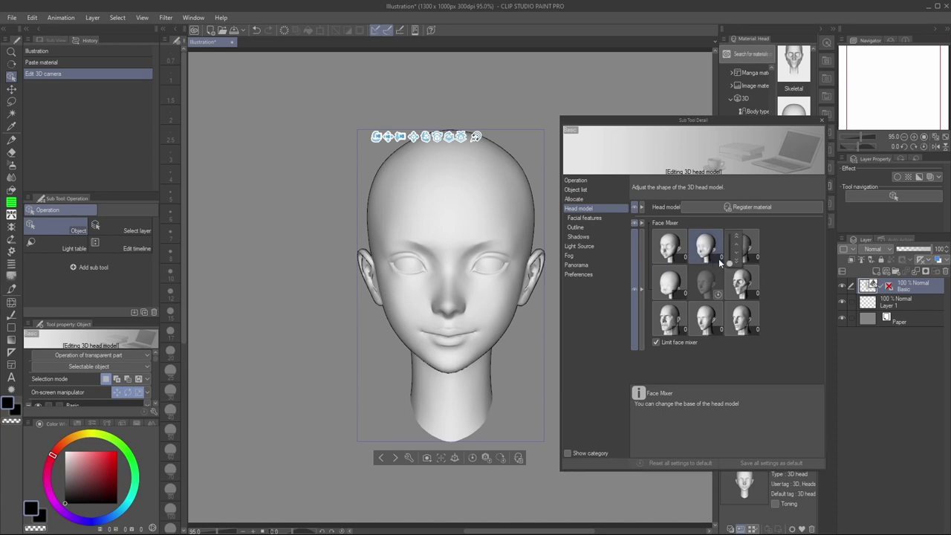
left_click(716, 257)
left_click(737, 236)
left_click(737, 237)
left_click(737, 237)
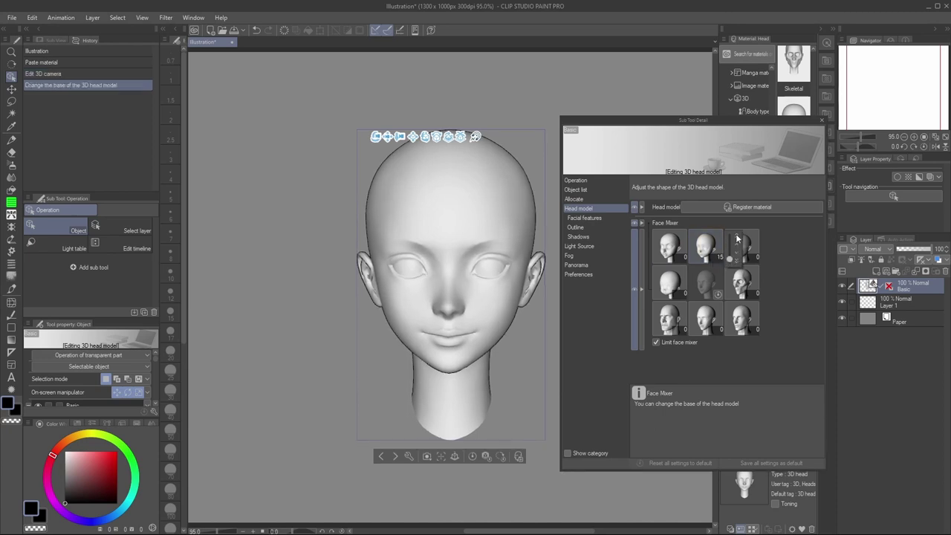
left_click_drag(735, 256, 728, 254)
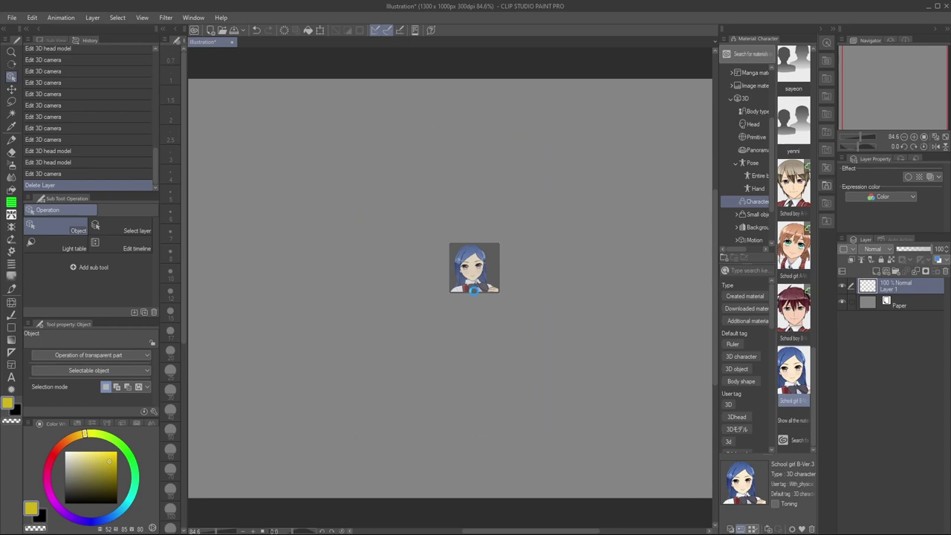
Place the School girl B-Ver.3 3D character on the canvas and open its detailed settings
left_click_drag(474, 290, 510, 310)
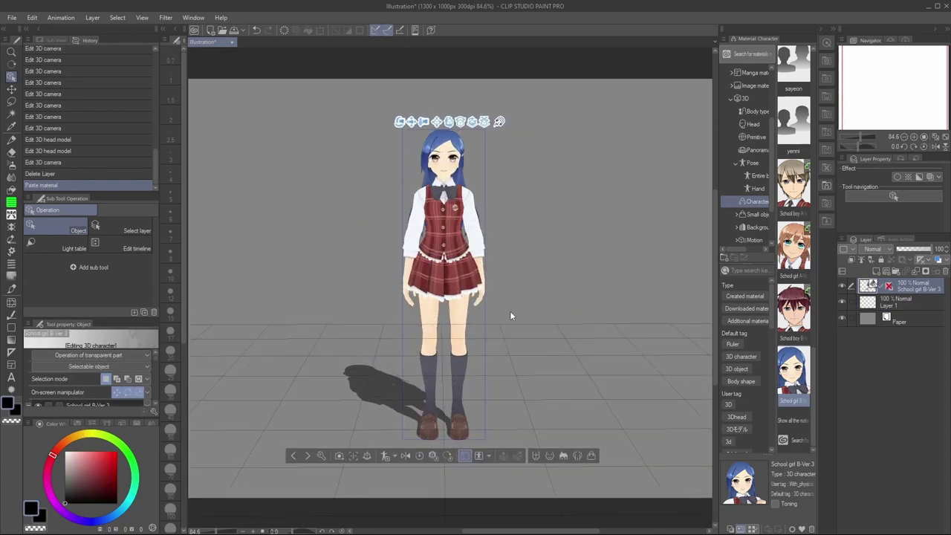
left_click(465, 455)
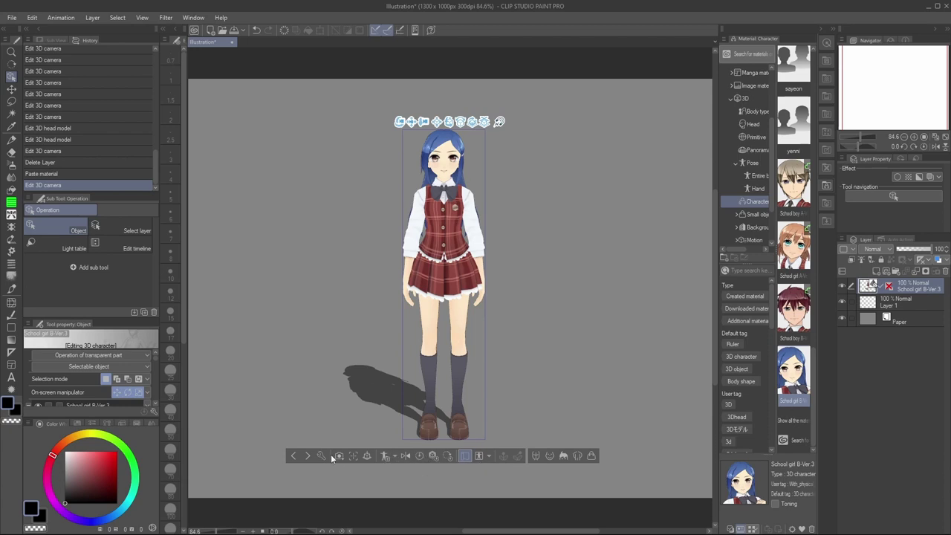
left_click(479, 455)
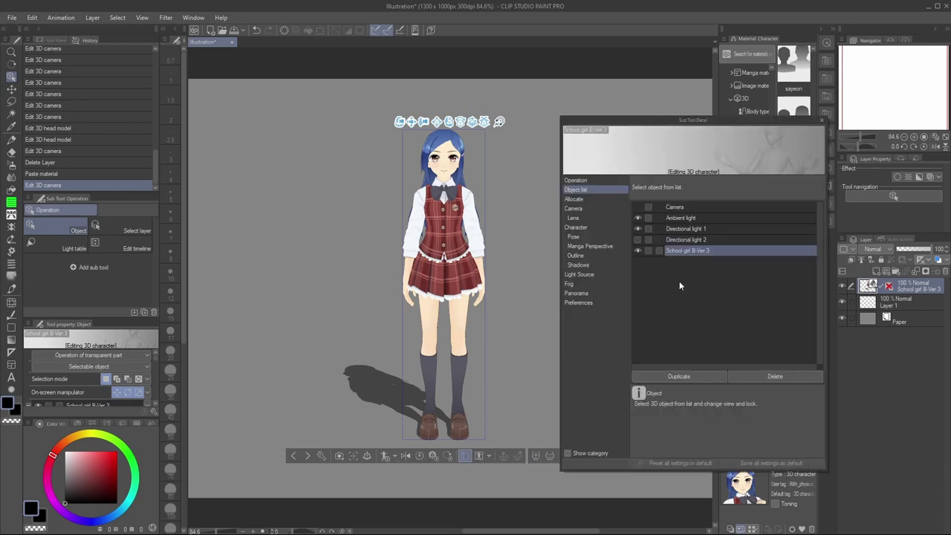
Change the 3D character's hair style to the Straight long preset in its character settings
left_click(599, 227)
left_click(598, 236)
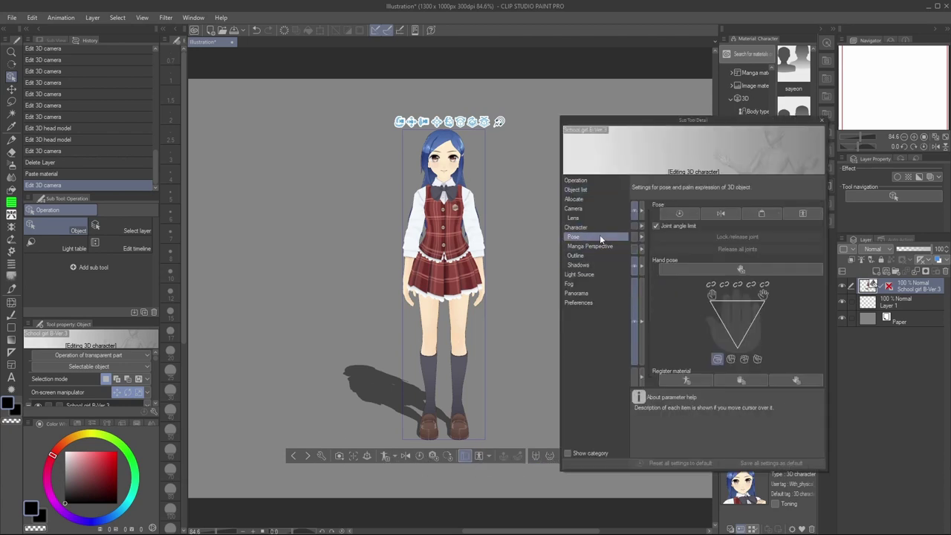
left_click(600, 227)
left_click(733, 214)
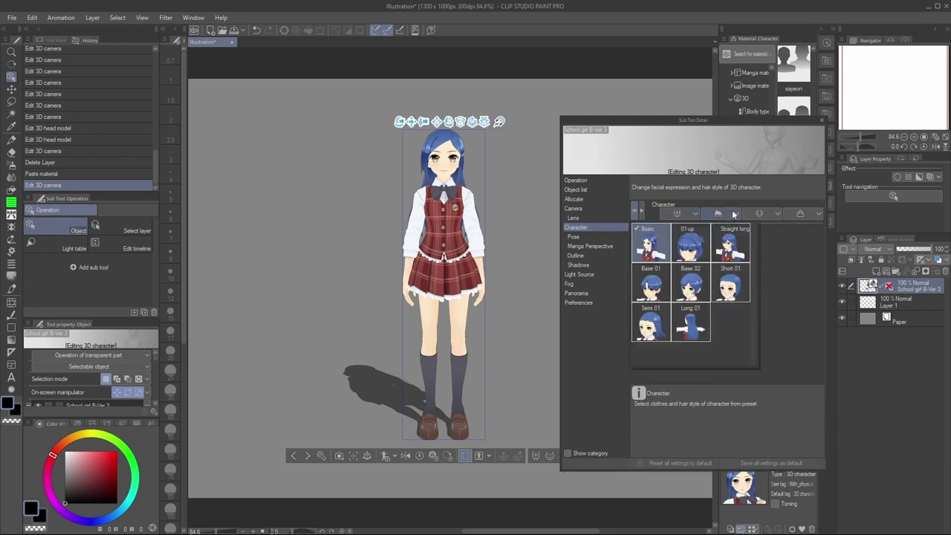
left_click(736, 248)
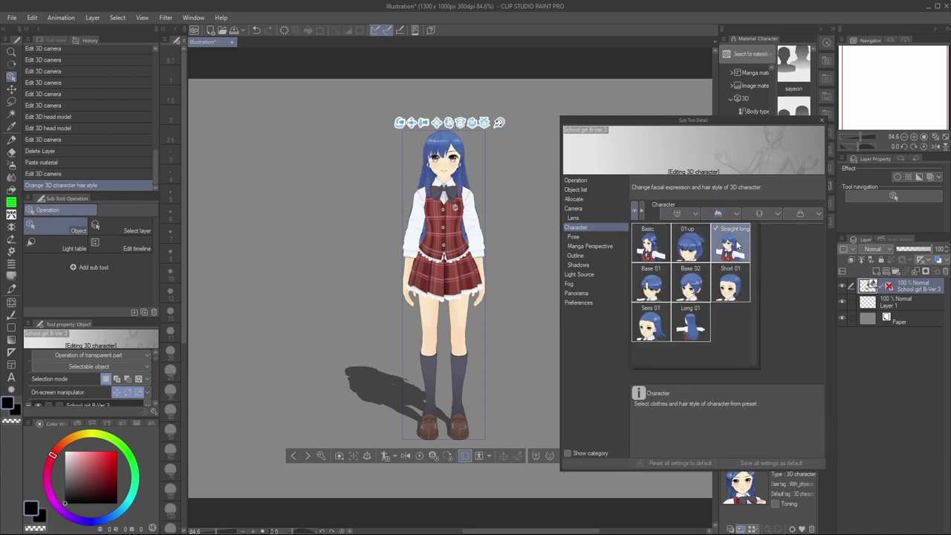
Dress the 3D character in the Winter uniform preset and open the accessory presets
left_click(775, 216)
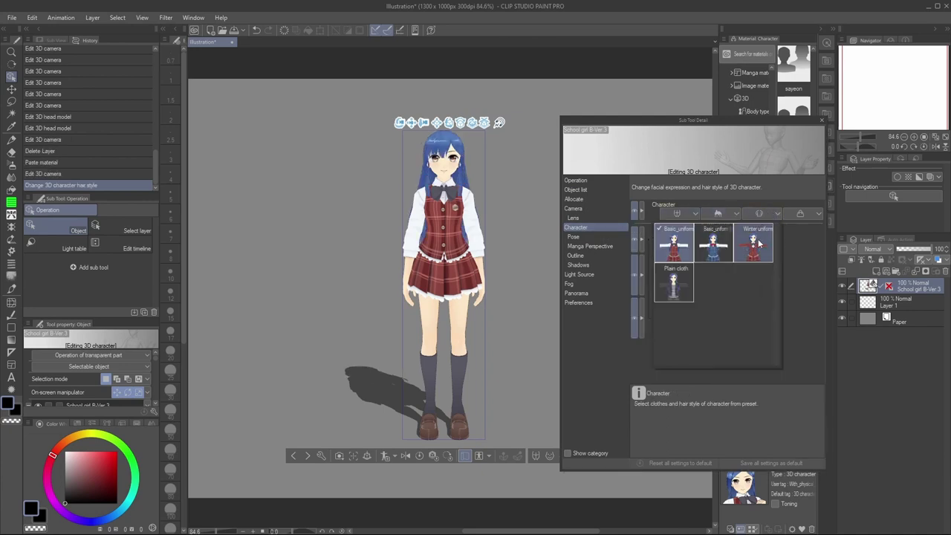
left_click(758, 244)
left_click(814, 213)
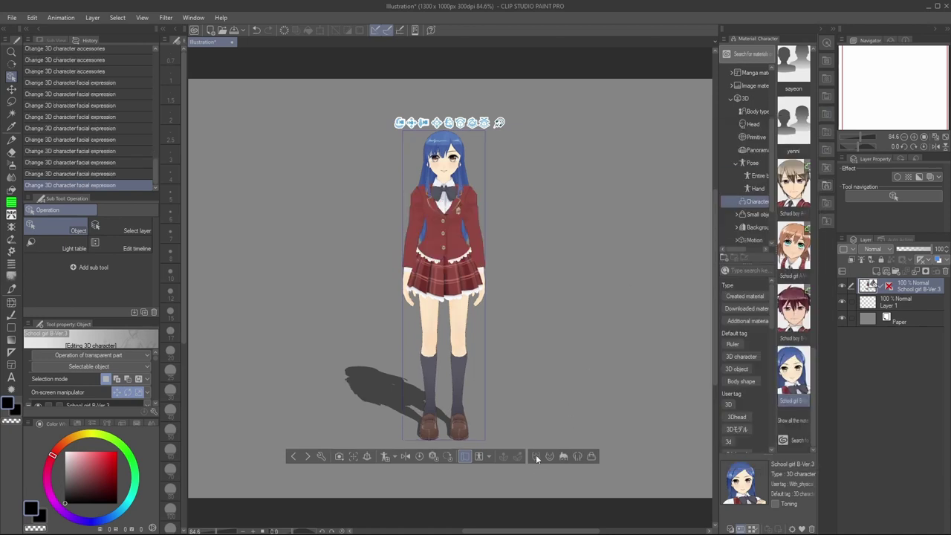
Set the 3D character's facial expression to Confusion and change her hair to a short style
left_click(536, 458)
left_click(526, 413)
left_click(491, 416)
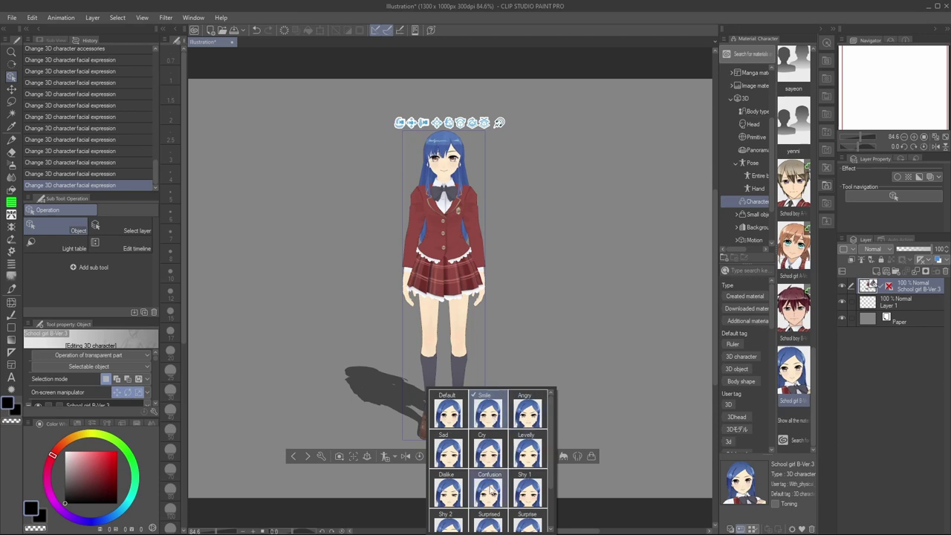
left_click(494, 491)
left_click(562, 456)
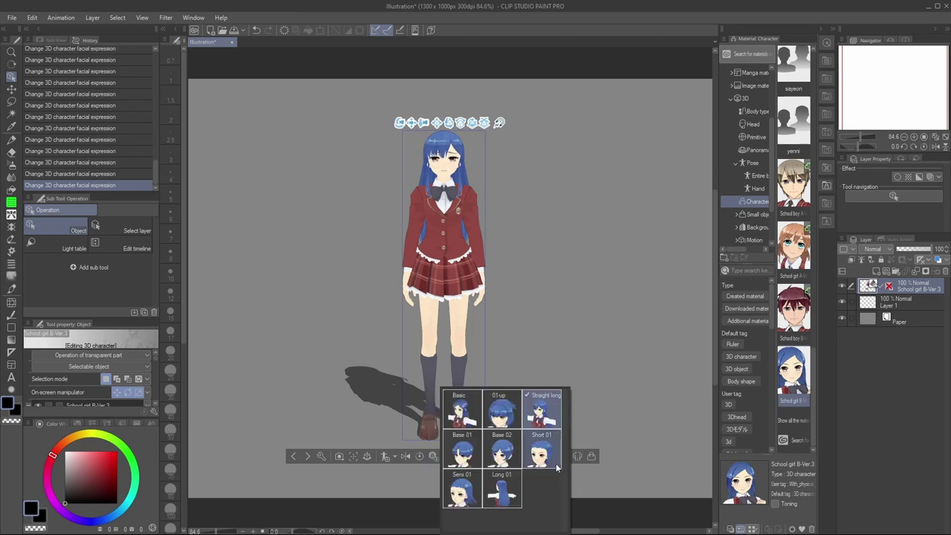
left_click(557, 467)
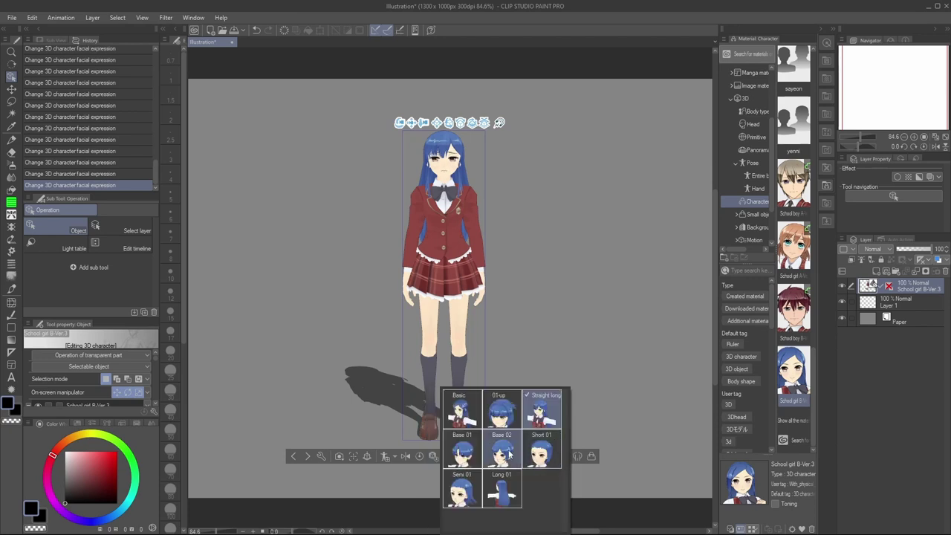
Add the Twin tail 02_right and Twin tail 02_left accessories to the 3D character and choose another facial expression
left_click(579, 457)
scroll(580, 459, "down", 2)
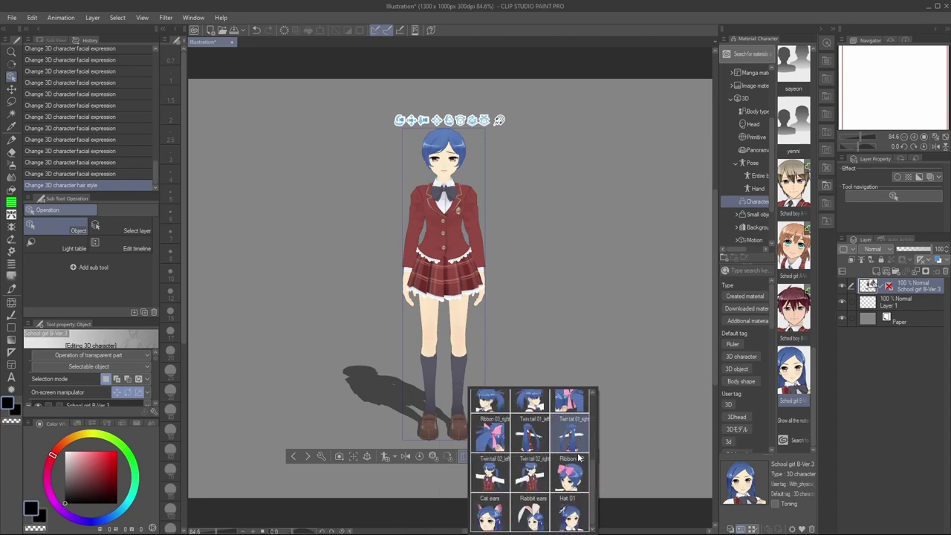
left_click(530, 471)
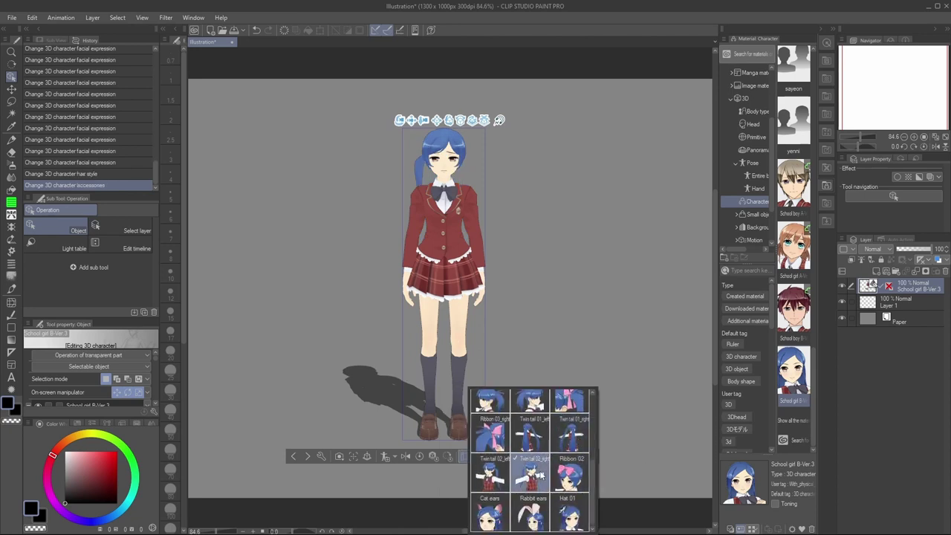
left_click(490, 472)
left_click(549, 456)
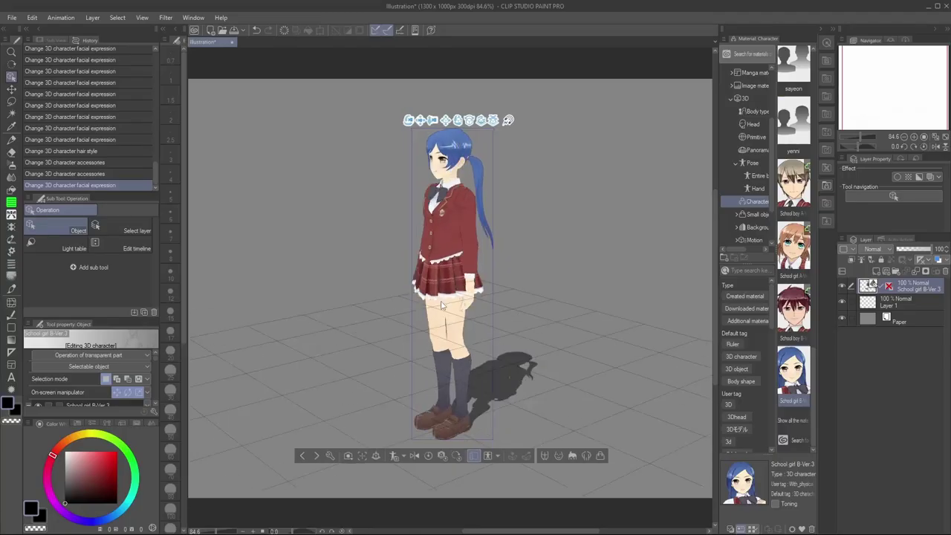
left_click_drag(653, 293, 555, 289)
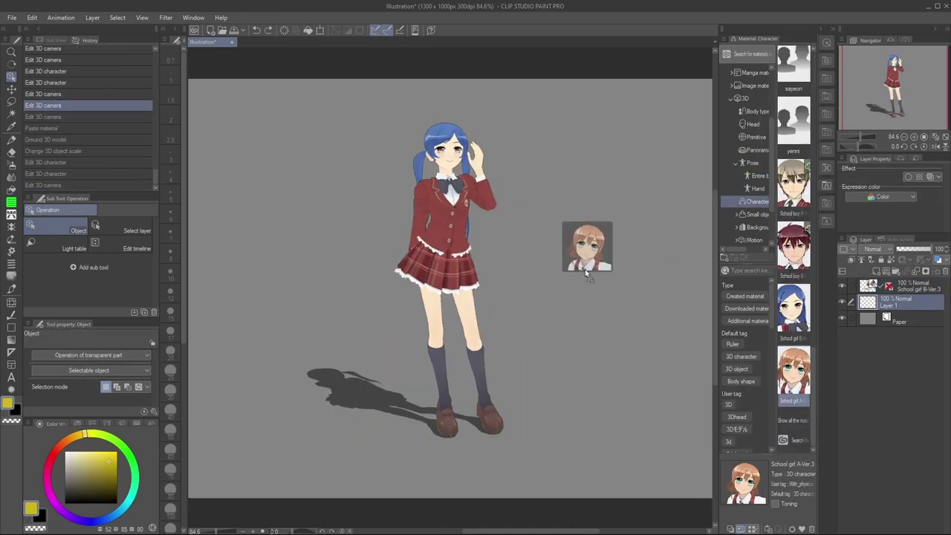
Place the School girl A-Ver.3 3D character beside the first one and give it the Bangs 05 accessory
left_click_drag(591, 270, 586, 269)
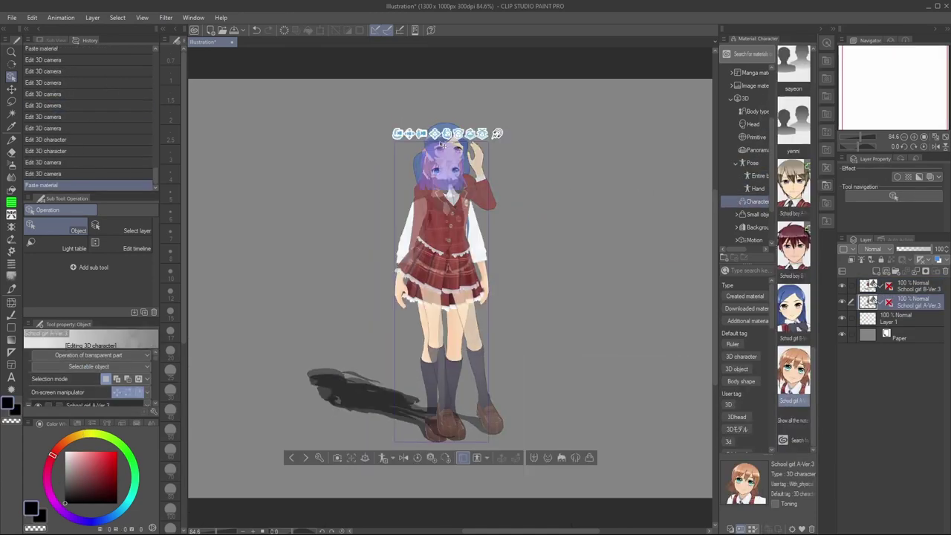
left_click_drag(435, 138, 618, 127)
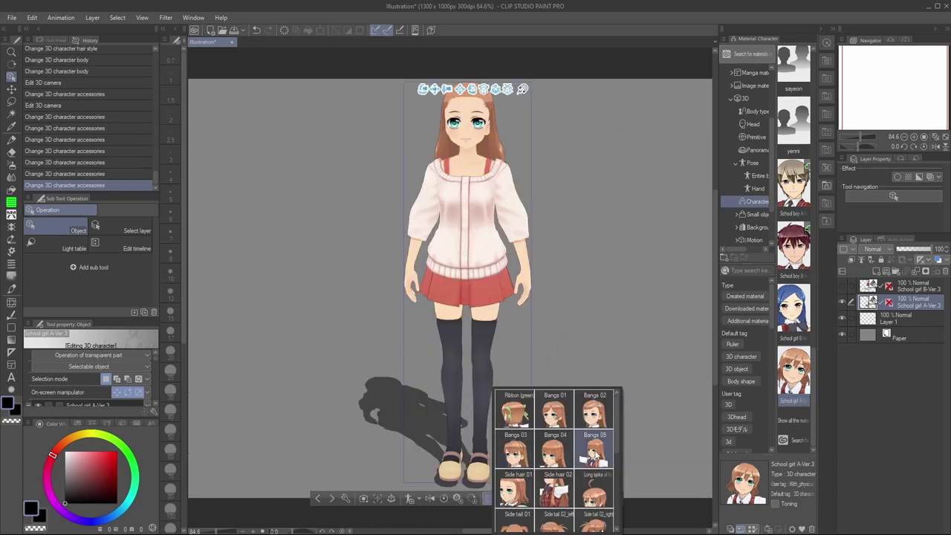
left_click(594, 451)
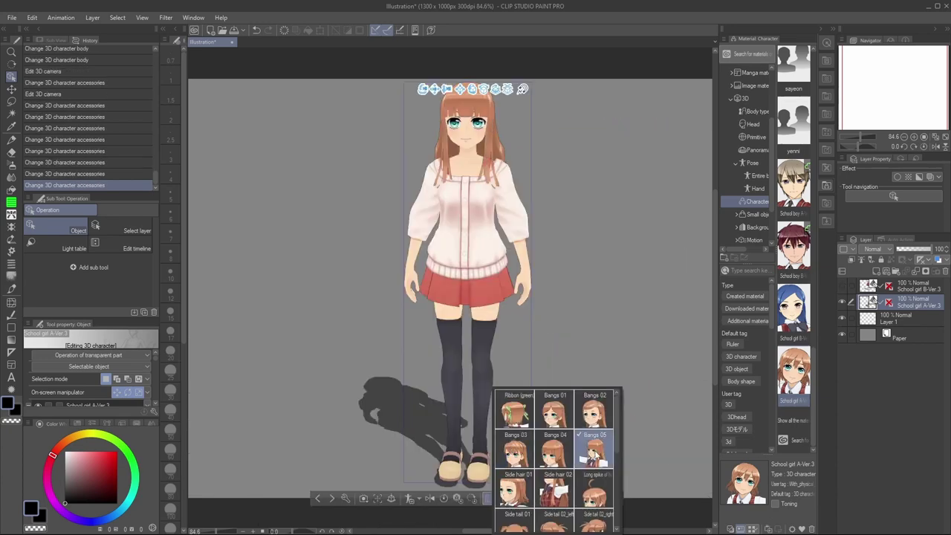
mouse_move(554, 227)
left_mouse_down()
mouse_move(340, 227)
mouse_move(556, 224)
left_mouse_up()
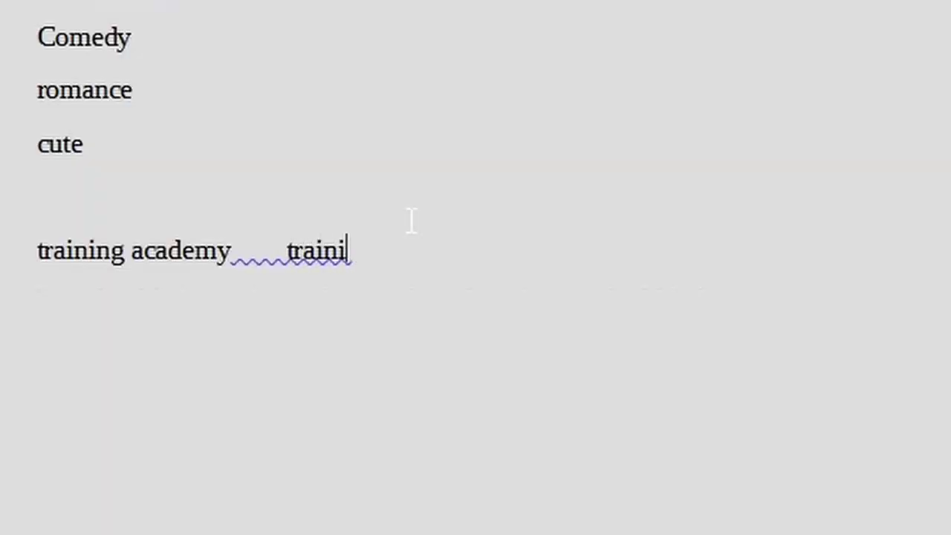
In the notes document, write "training" beside "training academy" and work out its reversed spelling, starting with "gninia"
type("ng academy      training")
left_click_drag(303, 249, 422, 237)
left_click(374, 247)
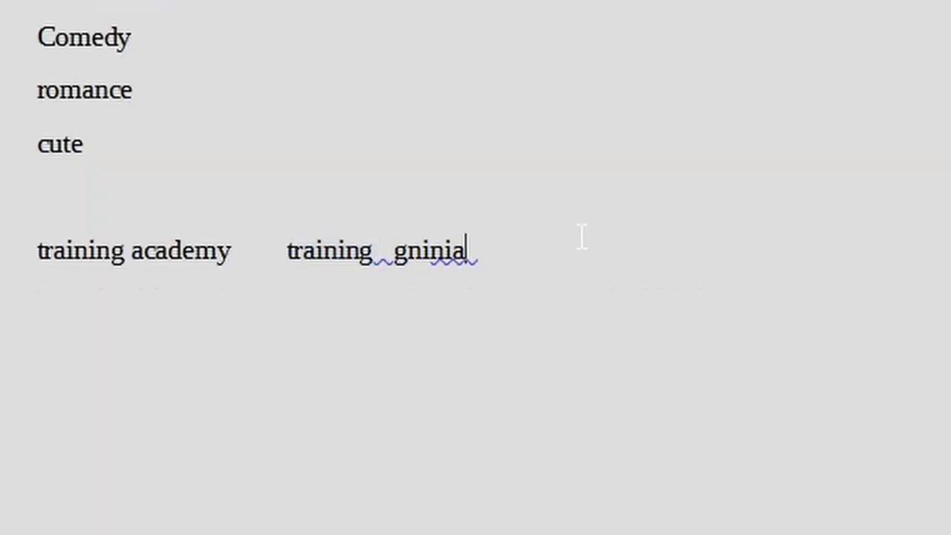
key("BackSpace")
key("Right")
key("Right")
key("Right")
type("g")
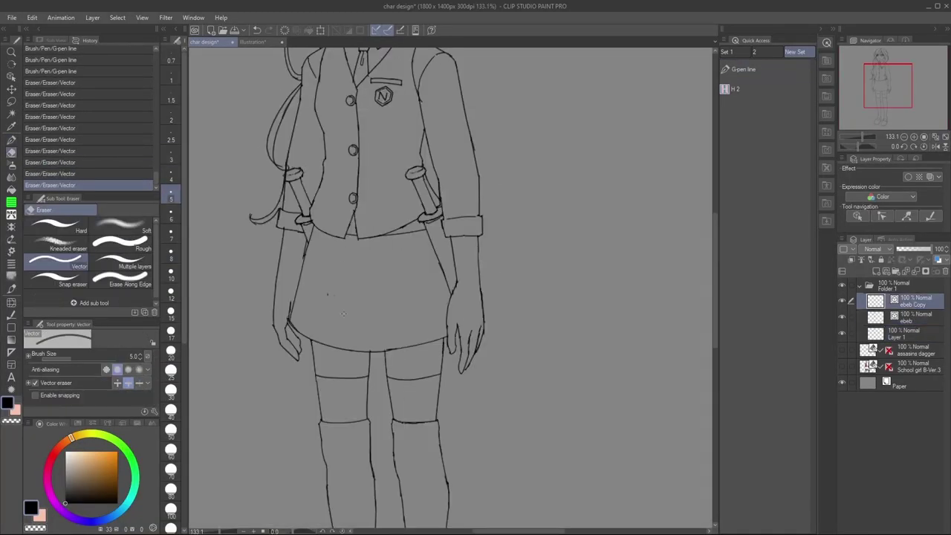
Correct the forearm lines beside the skirt on the ebeb layer with the vector eraser and the G-pen line
left_click(914, 318)
mouse_move(448, 260)
left_mouse_down()
mouse_move(460, 264)
mouse_move(457, 287)
left_mouse_up()
key("p")
left_click_drag(304, 254, 298, 278)
scroll(445, 283, "down", 9)
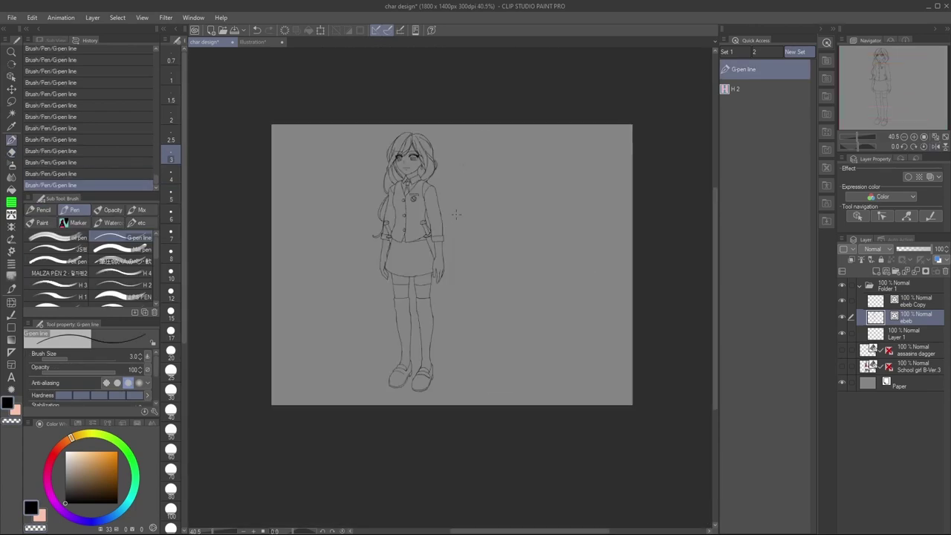
scroll(400, 305, "up", 8)
scroll(445, 148, "up", 2)
Add the Lasso fill 2 sub tools 隙間無く囲って消すブラシ and 隙間無く囲って消すツール to Quick Access
left_click(117, 210)
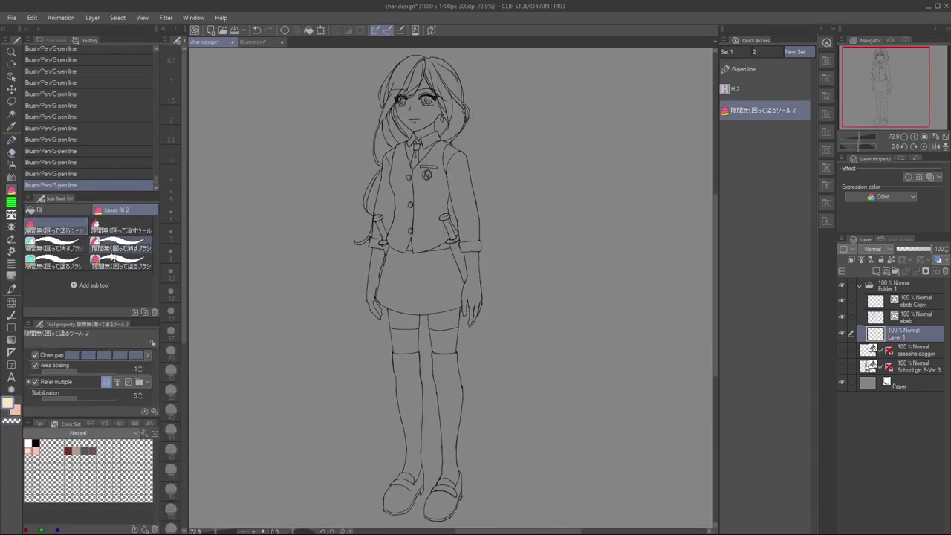
left_click_drag(121, 247, 765, 131)
left_click_drag(129, 231, 775, 122)
Fill the whole character with the light skin colour on Layer 1 by encircling it with 隙間無く囲って塗るツール 2
left_click(770, 112)
mouse_move(520, 181)
left_mouse_down()
mouse_move(537, 117)
mouse_move(570, 265)
left_mouse_up()
left_click_drag(570, 265, 531, 175)
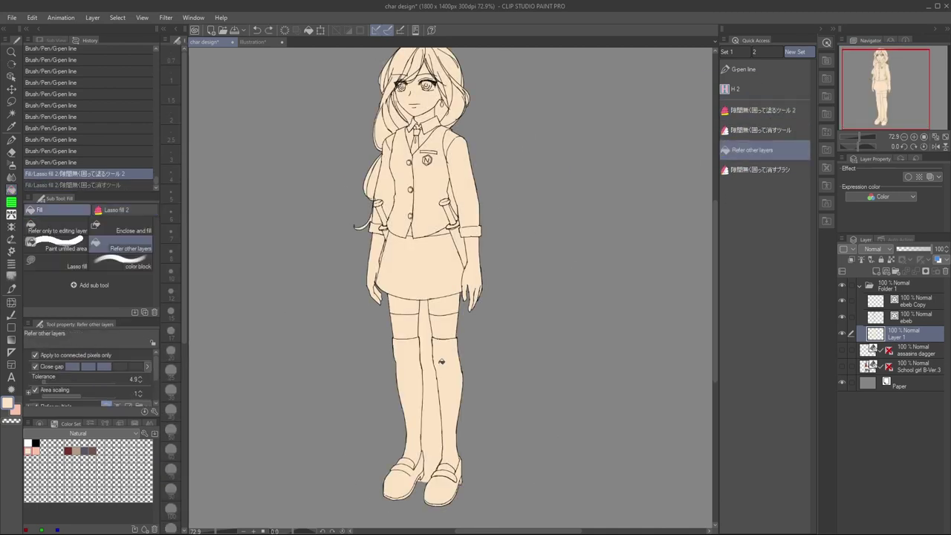
Clear the skin colour from the gaps between the legs and beside the skirt on Layer 1, using Refer other layers with transparent colour
key("c")
left_click(430, 361)
left_click(360, 379)
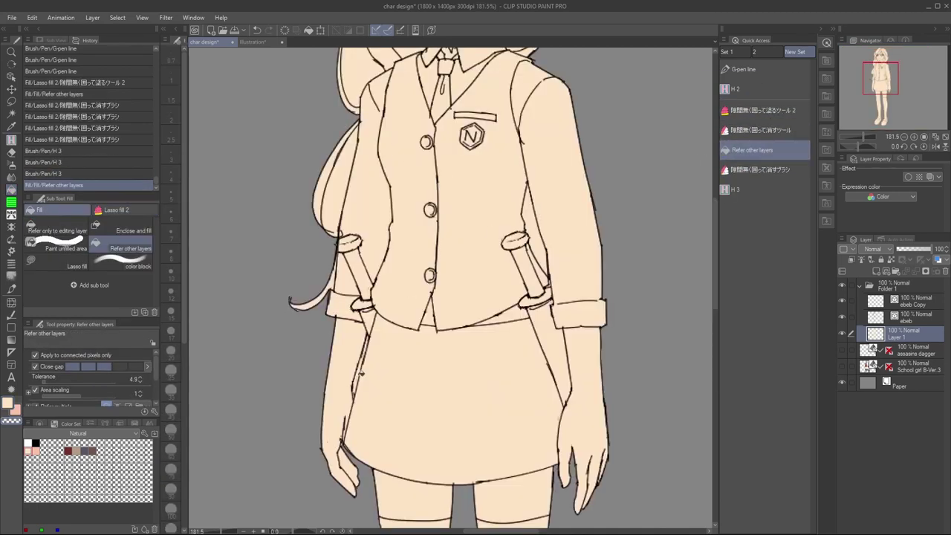
left_click(361, 364)
left_click(367, 347)
left_click(531, 228)
Remove the leftover skin colour beside the skirt with 隙間無く囲って消すツール and between the sleeve and body with Refer other layers
left_click(750, 131)
left_click_drag(373, 332, 371, 344)
left_click_drag(715, 221, 718, 170)
left_click(753, 150)
left_click(352, 256)
scroll(610, 265, "down", 5)
Merge the ebeb Copy lineart layer with the ebeb layer below it
left_click(913, 317)
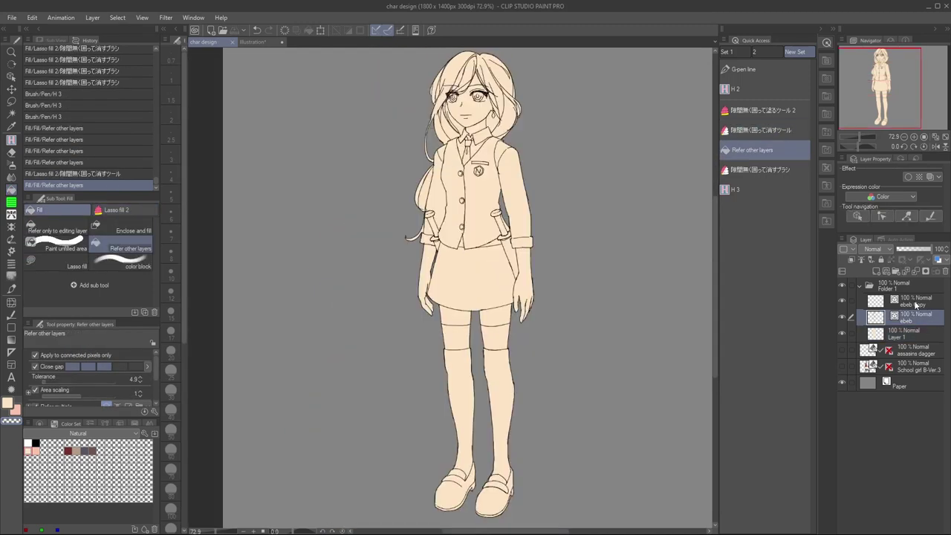
left_click(915, 303)
left_click(914, 272)
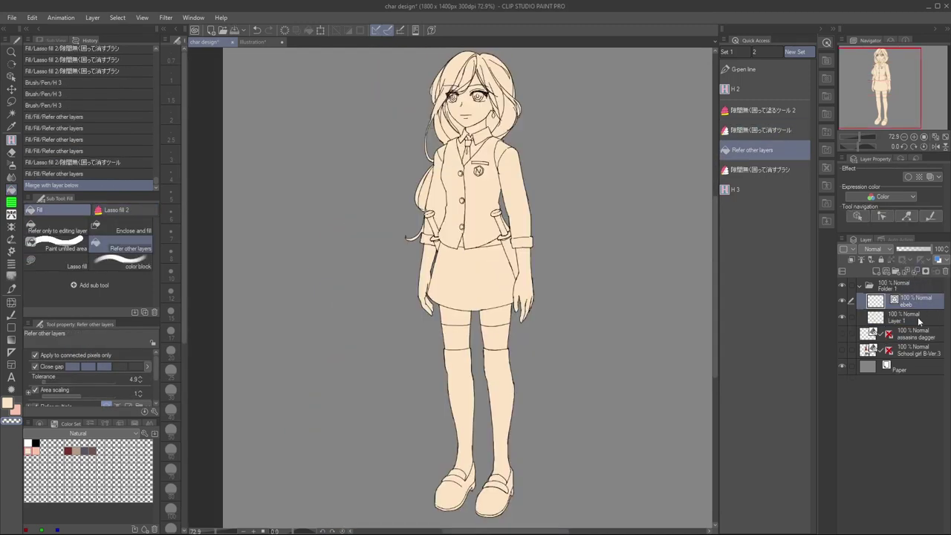
Create a selection from the contents of Folder 1 and add it as a layer mask on that folder
left_click(919, 320)
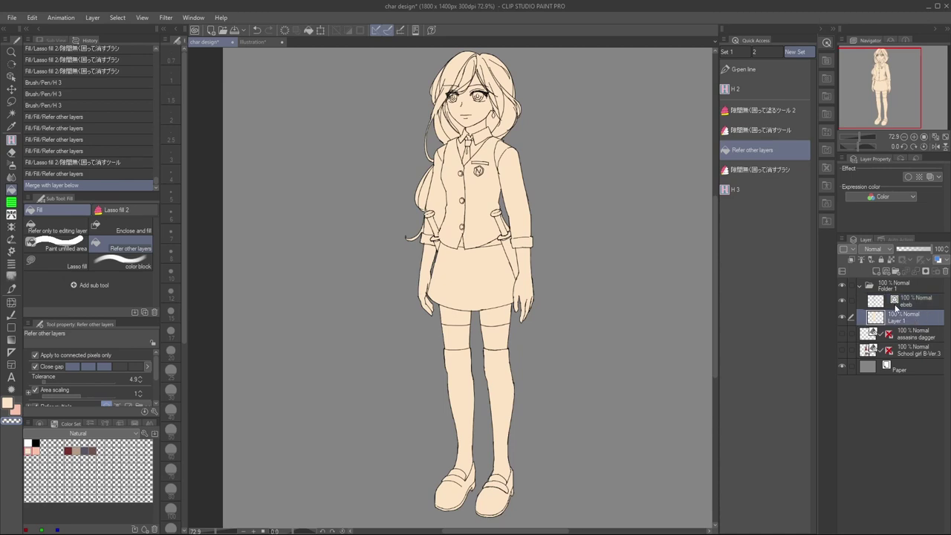
left_click(873, 288)
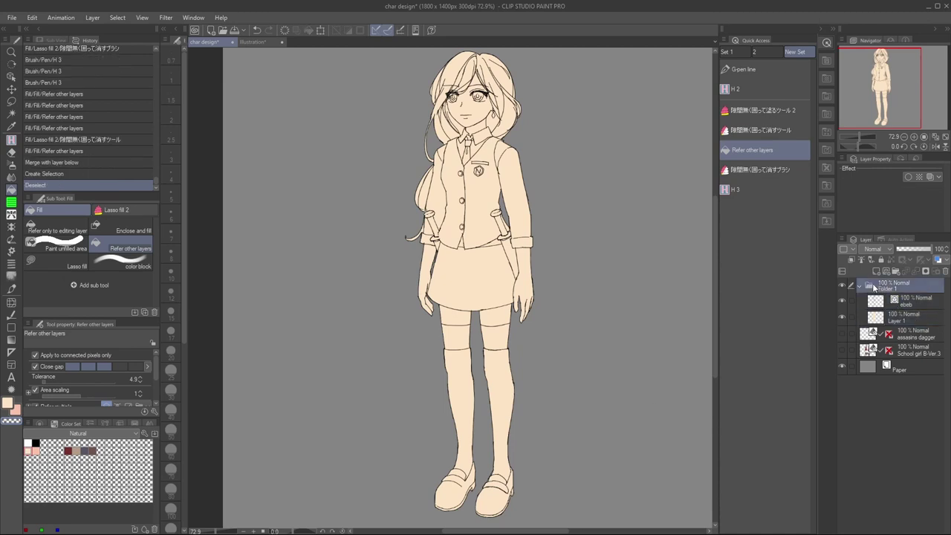
left_click(871, 287, "ctrl")
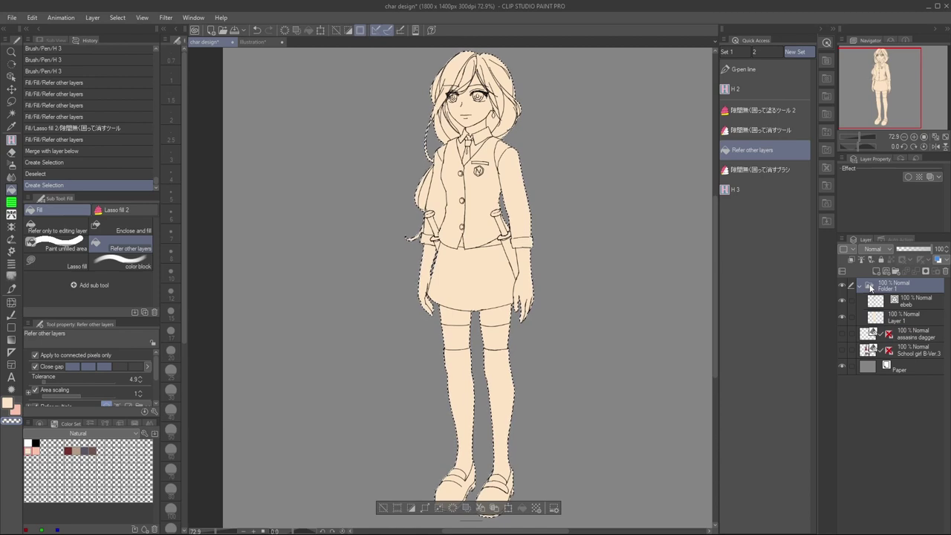
left_click(925, 272)
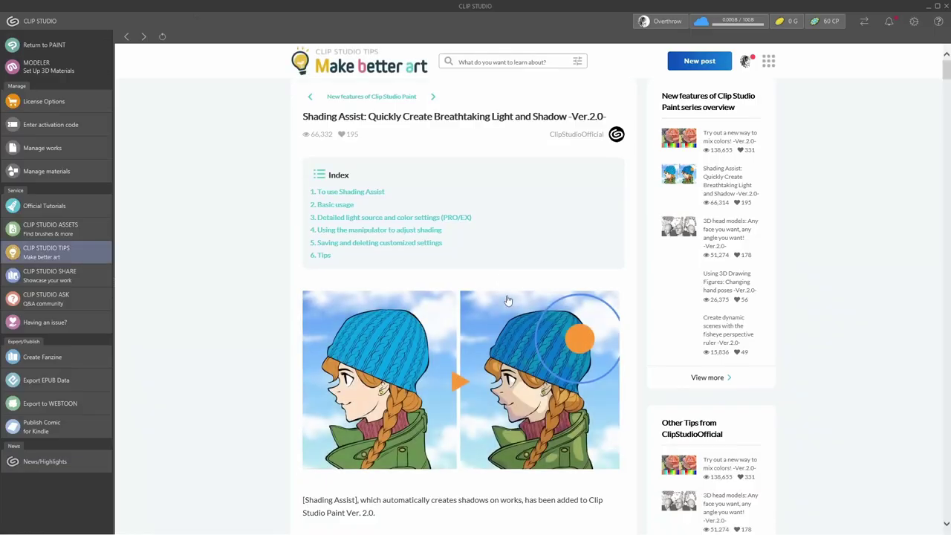
Read the CLIP STUDIO TIPS article on Shading Assist, including its lineart and colour layer requirements
scroll(578, 268, "down", 7)
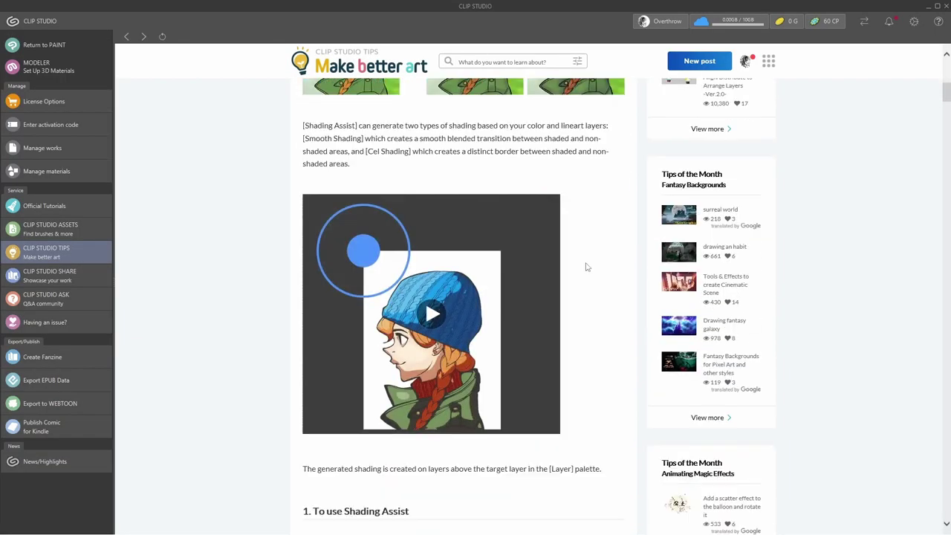
scroll(564, 251, "down", 3)
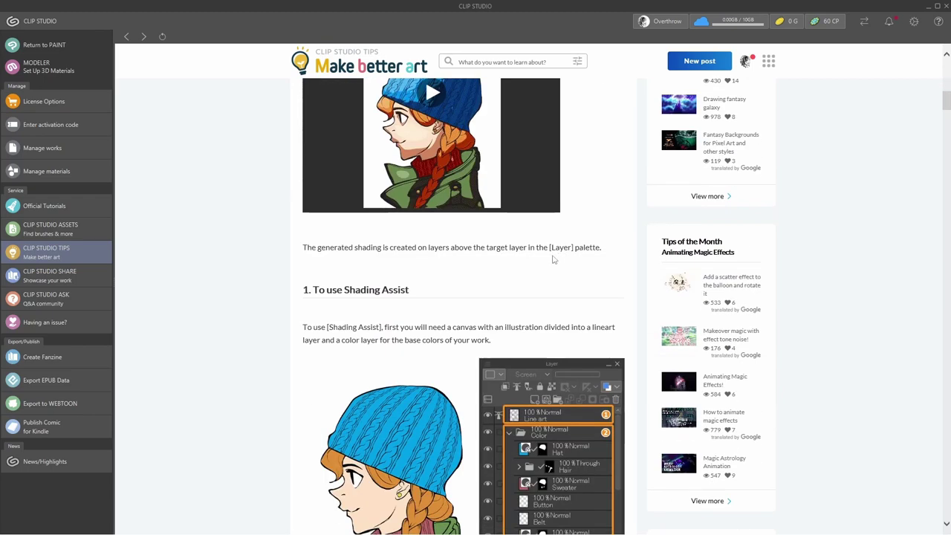
scroll(558, 259, "down", 2)
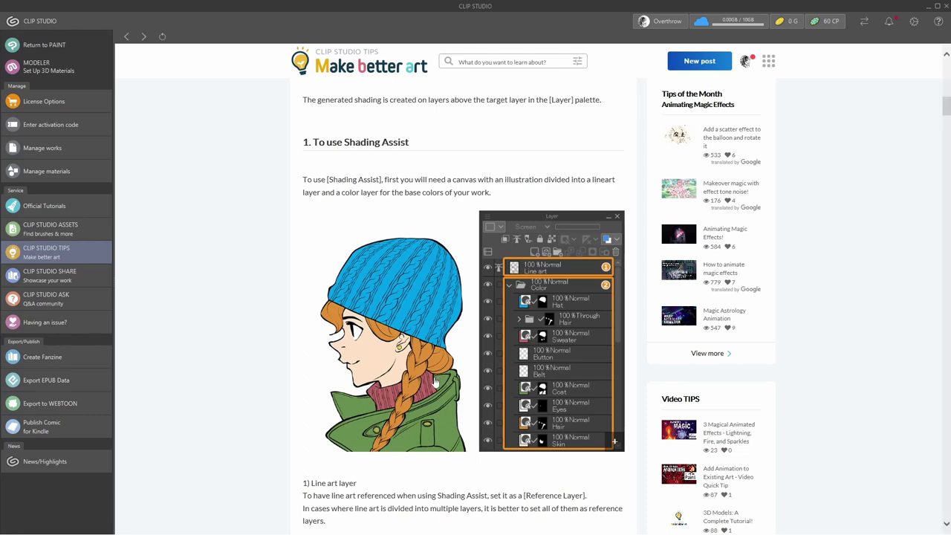
scroll(482, 379, "down", 3)
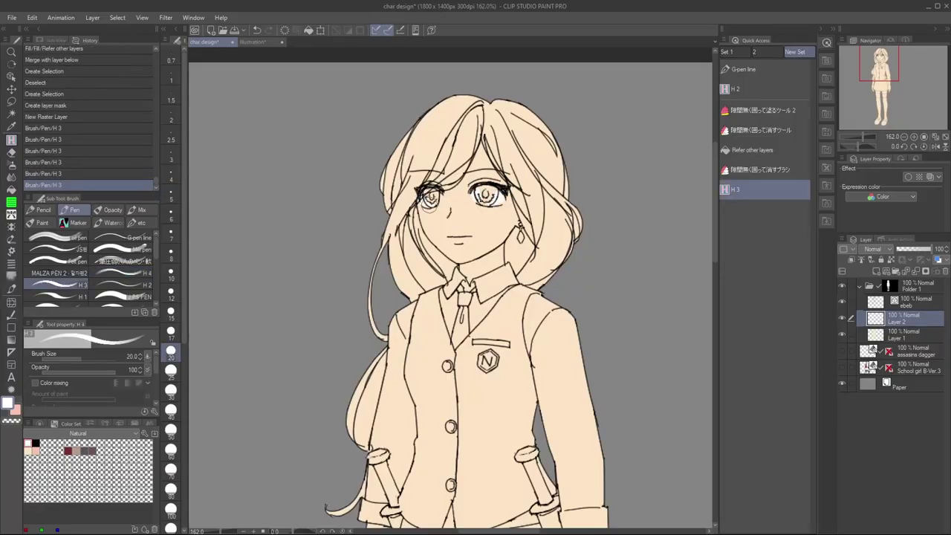
Finish the eye details with H 2 and paint the lips pink with H 3 on Layer 2
left_click(735, 88)
left_click(766, 189)
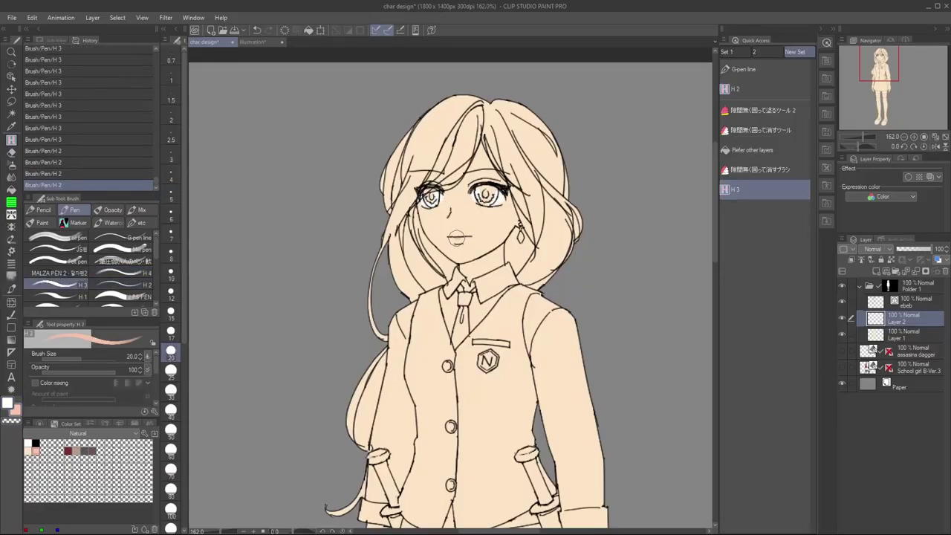
key("c")
left_click_drag(476, 230, 455, 230)
key("h")
key("h")
key("c")
Reduce the H 3 brush size to 10 and refine the shape of the pink lips, trimming with transparent colour
key("bracketleft")
key("bracketleft")
key("bracketleft")
key("bracketleft")
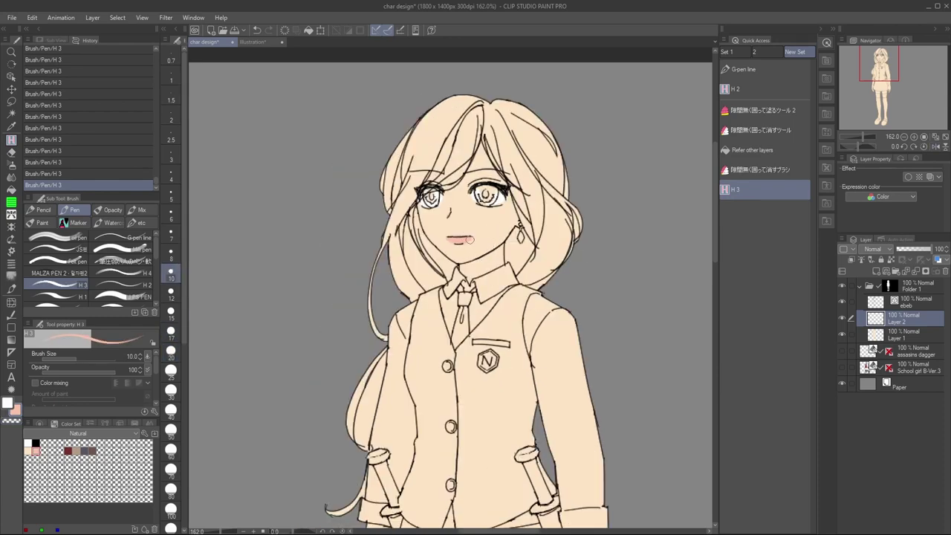
left_click_drag(474, 237, 470, 243)
key("h")
key("h")
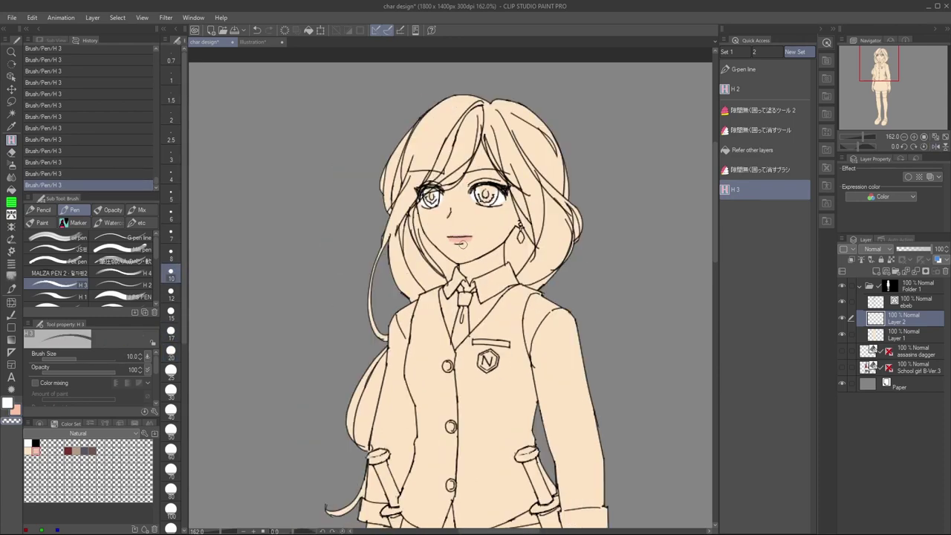
key("h")
key("h")
Add the Soft sub tool to Quick Access and brush over the lips with it on Layer 2
left_click(11, 165)
left_click_drag(124, 228, 799, 221)
left_click(758, 190)
left_click(758, 211)
mouse_move(470, 239)
left_mouse_down()
mouse_move(451, 239)
mouse_move(465, 239)
left_mouse_up()
key("[")
key("[")
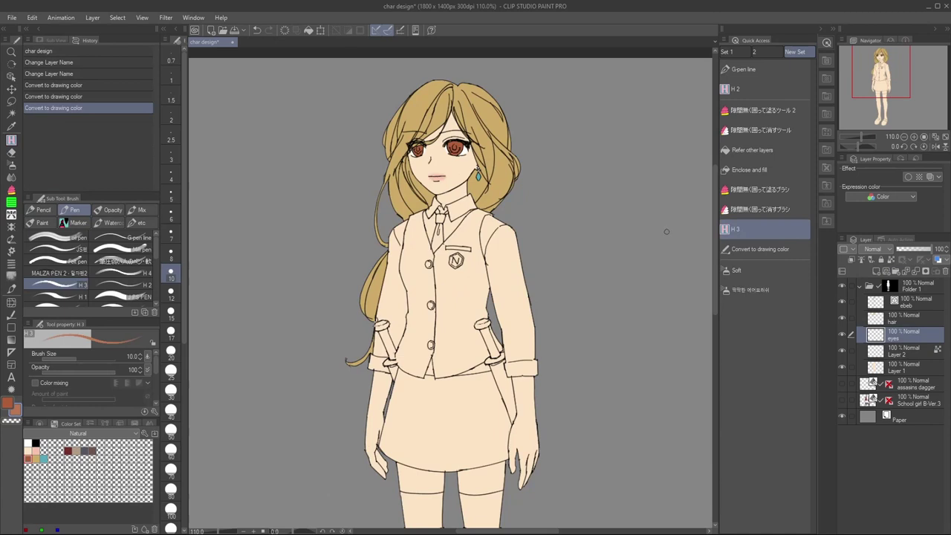
Recolour the eyes layer with Convert to drawing color, try the same brown on the hair layer, and undo the hair change
left_click(766, 251)
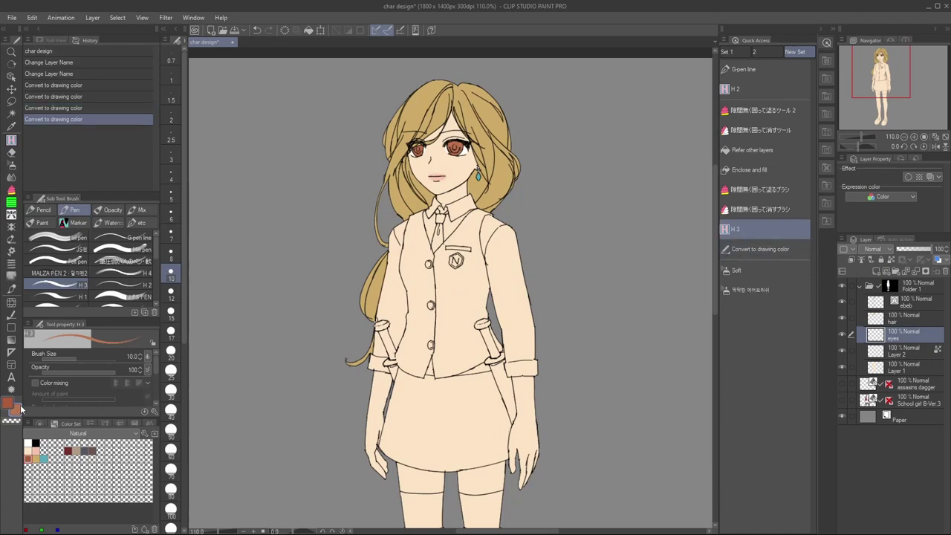
left_click(902, 318)
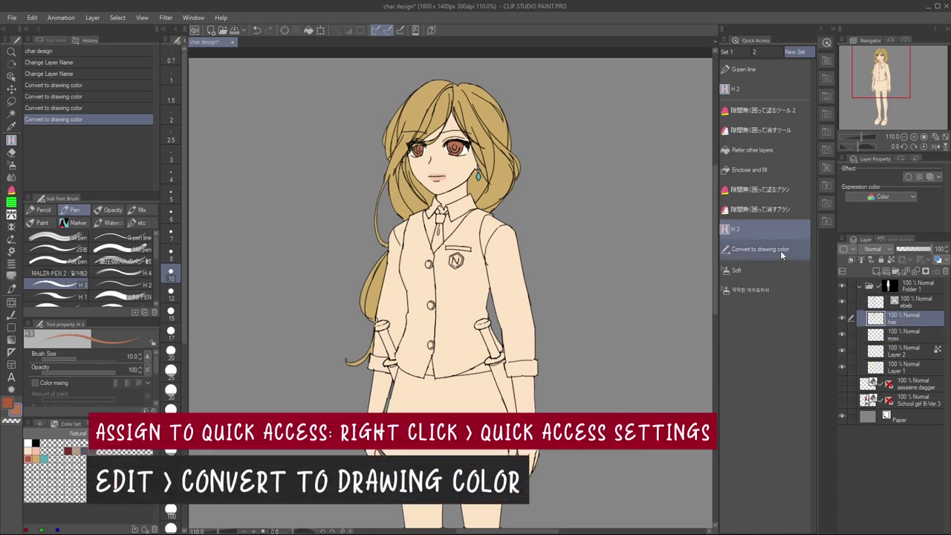
left_click(766, 250)
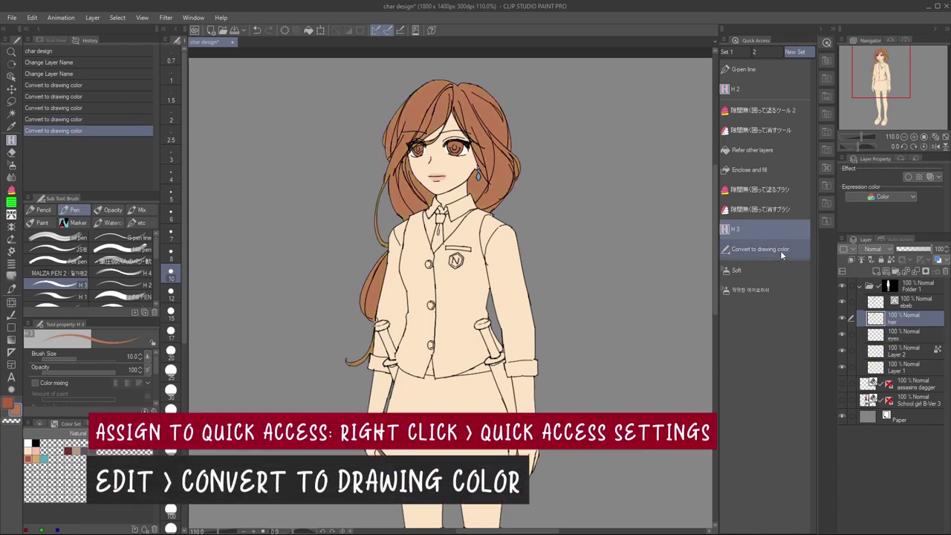
key("ctrl+z")
left_click(899, 335)
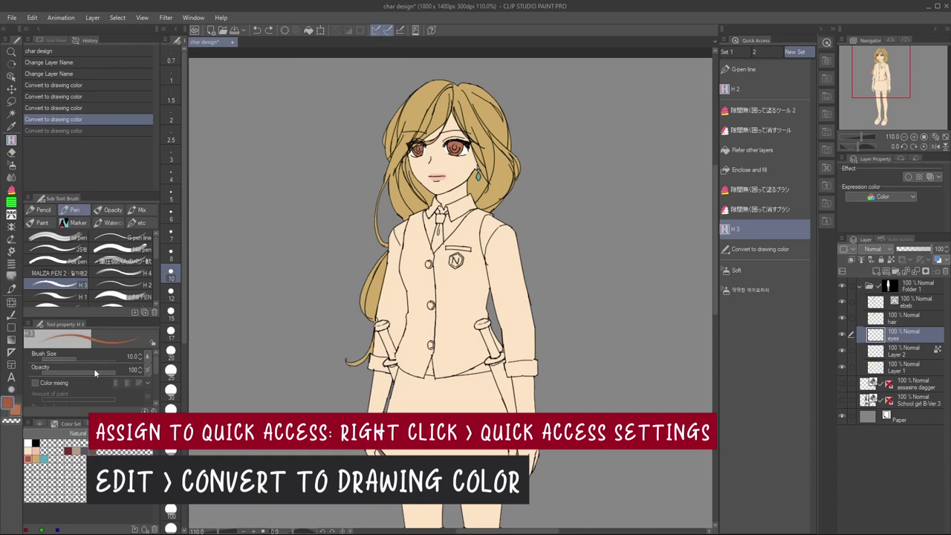
left_click(790, 250)
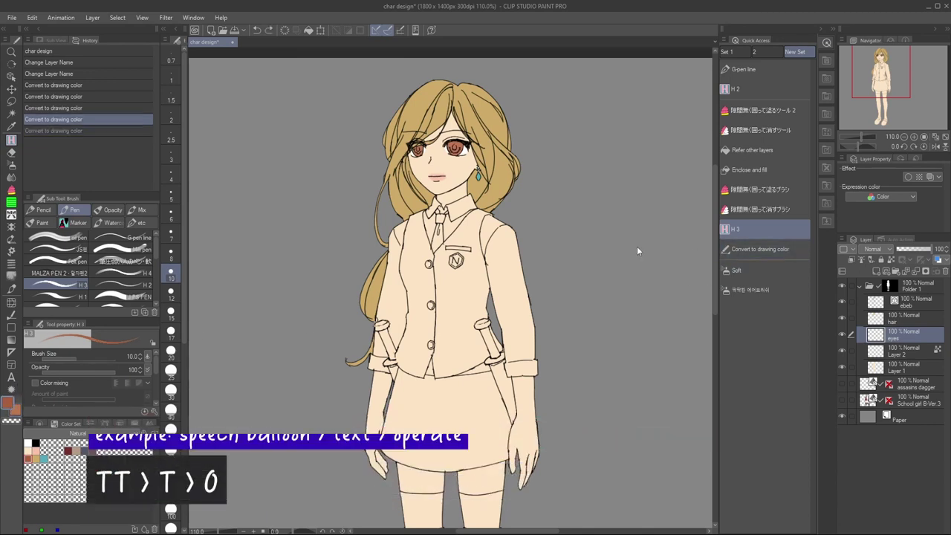
key("ctrl+z")
In Folder 3, recolour the eyes layer to purple with Convert to drawing color and rename the lineart layer as line
left_click(39, 423)
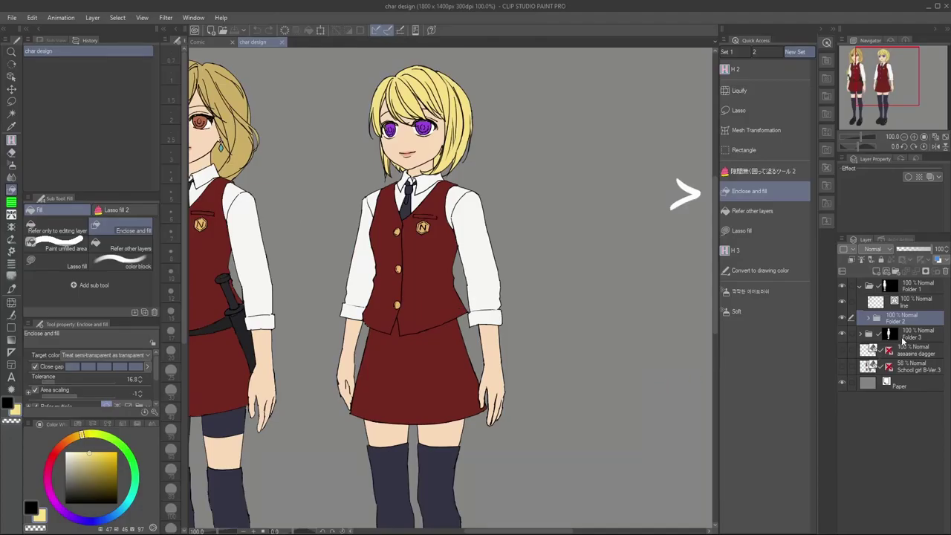
left_click(860, 335)
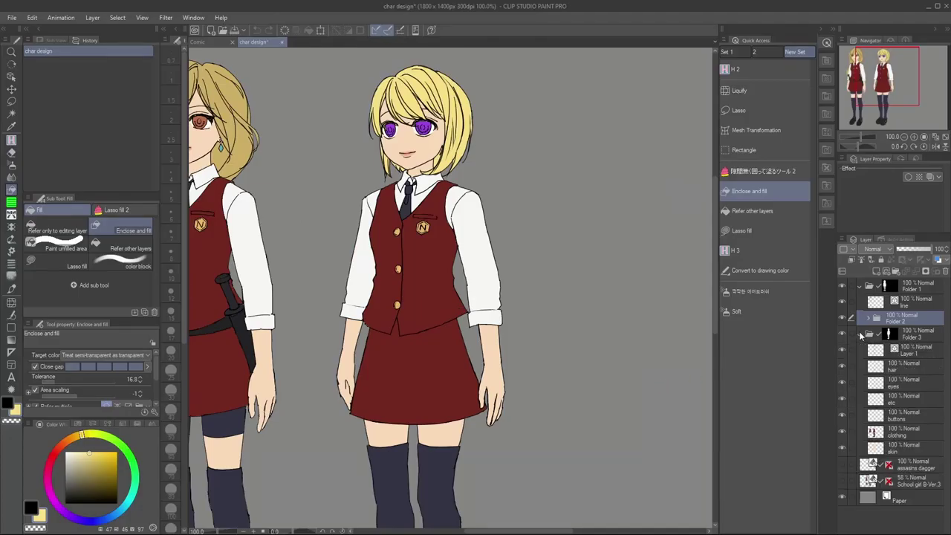
left_click(907, 385)
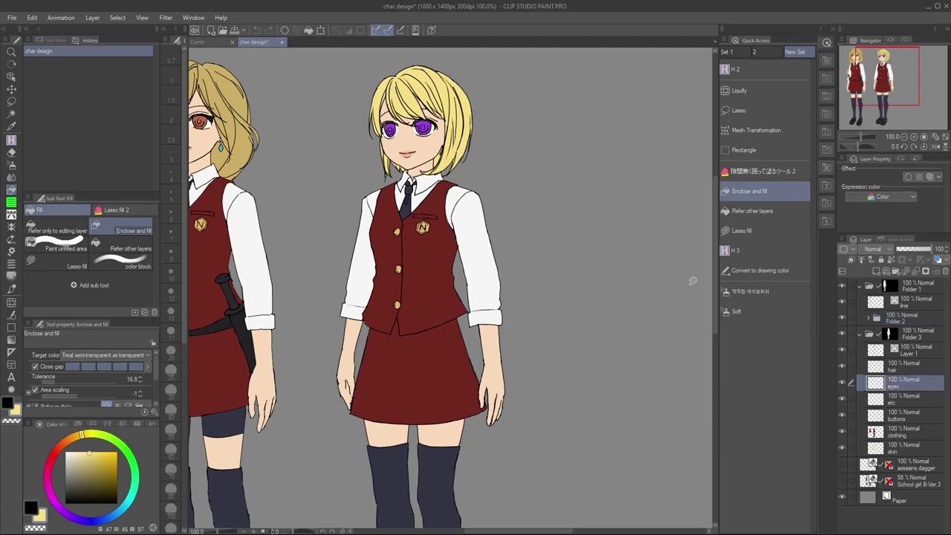
scroll(390, 63, "up", 5)
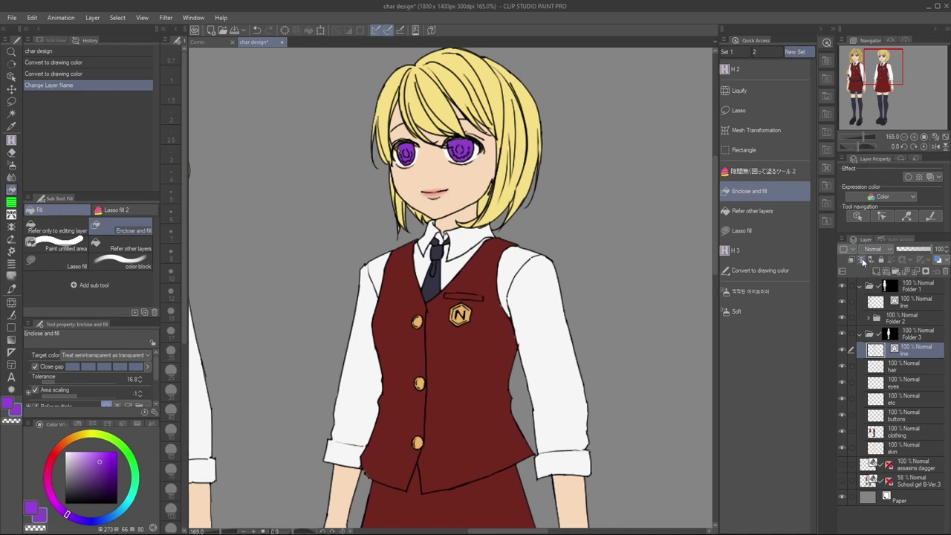
Set Folder 3's line layer as a reference layer and group the hair, eyes, etc, buttons, clothing and skin layers in a new folder
left_click(862, 259)
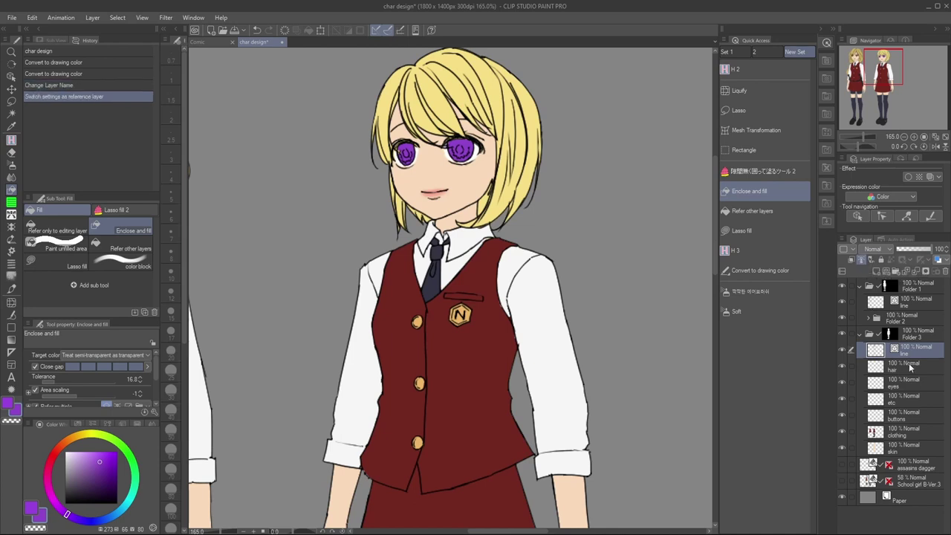
right_click(909, 448)
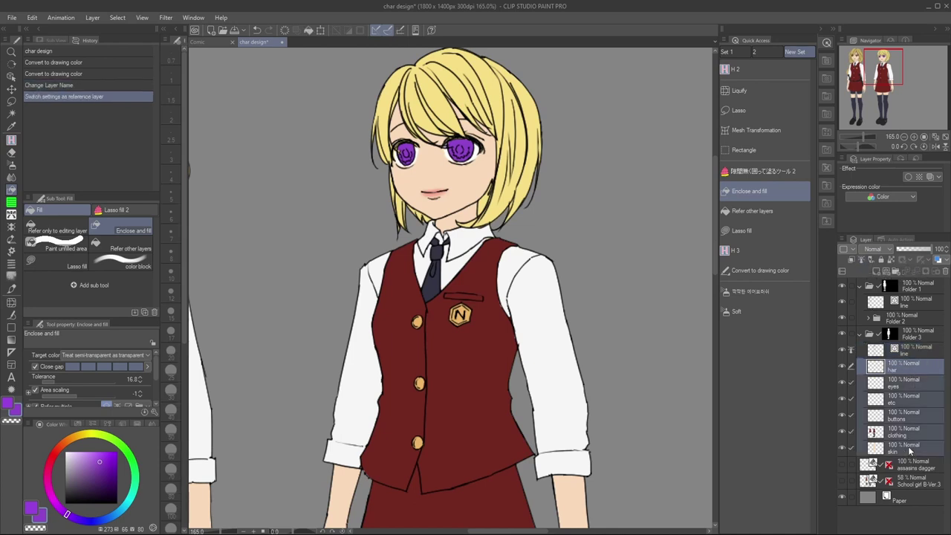
left_click(895, 242)
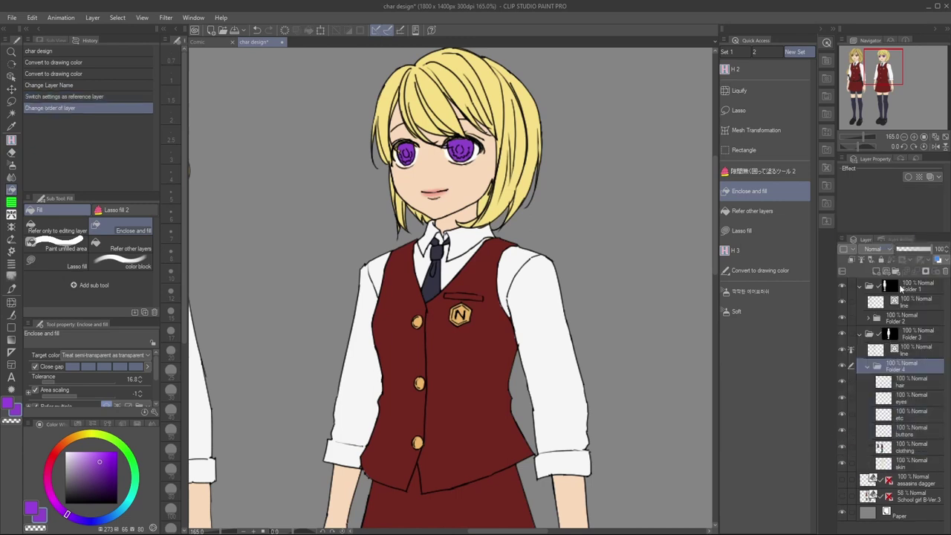
left_click(869, 367)
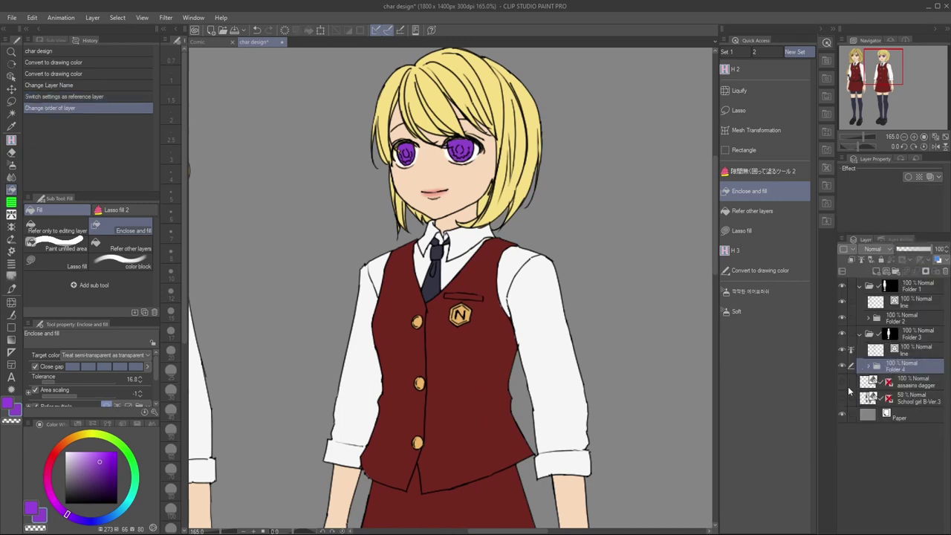
left_click(899, 349)
left_click(32, 17)
left_click(93, 193)
left_click(492, 112)
left_click(492, 112)
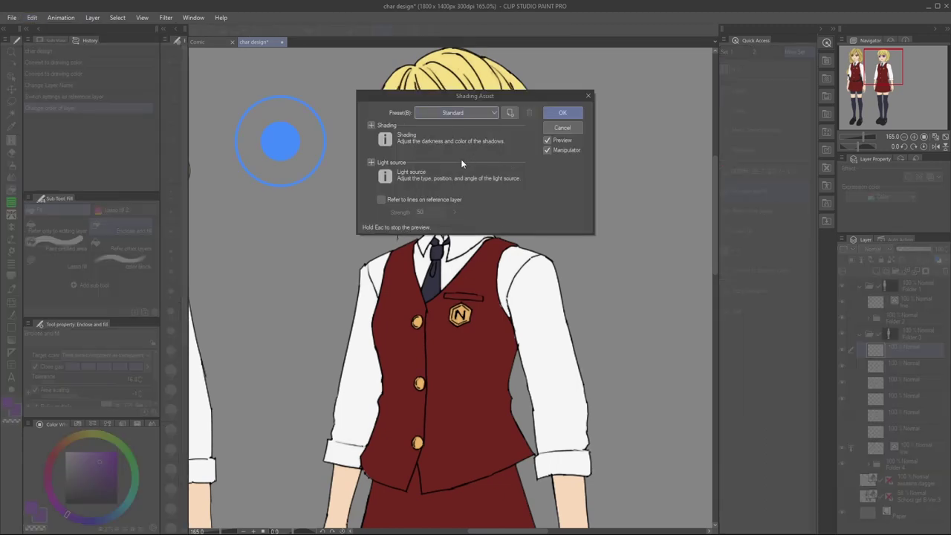
left_click(370, 125)
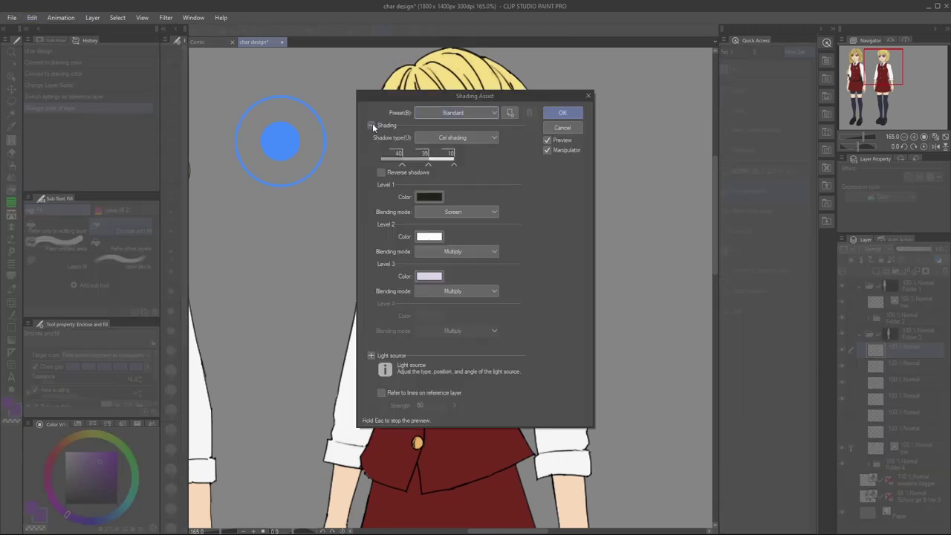
left_click(589, 96)
scroll(436, 171, "down", 3)
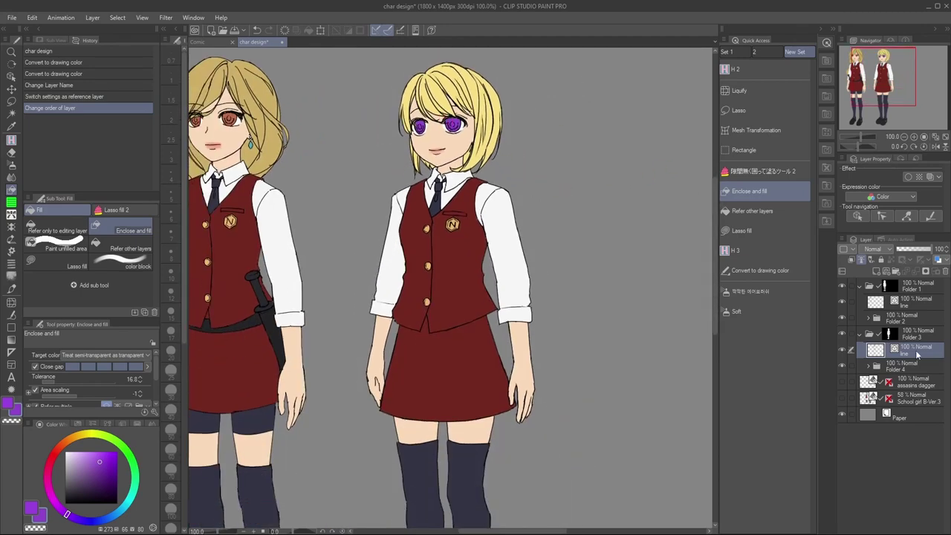
Open Shading Assist for Folder 4 and move the light source up beside the long-haired character's head, between the two characters
left_click(913, 369)
left_click(33, 17)
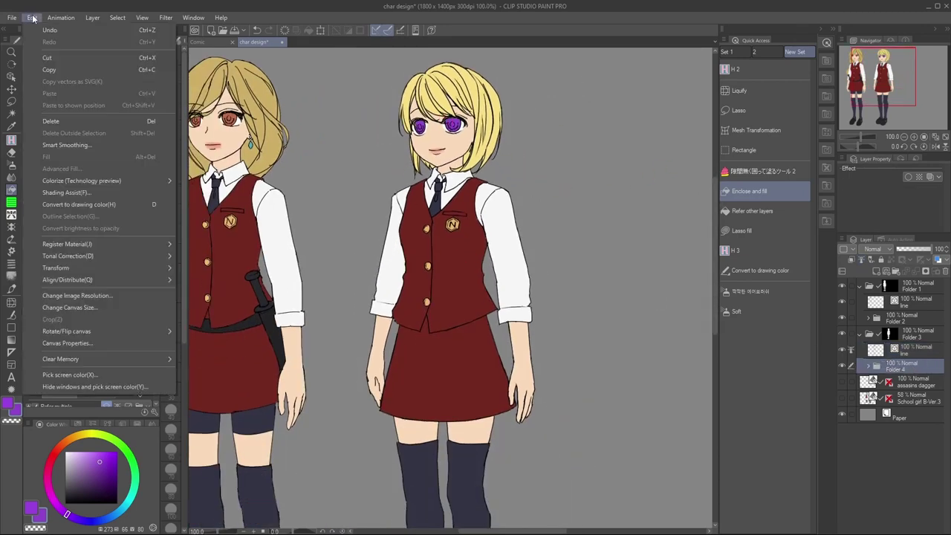
left_click(125, 193)
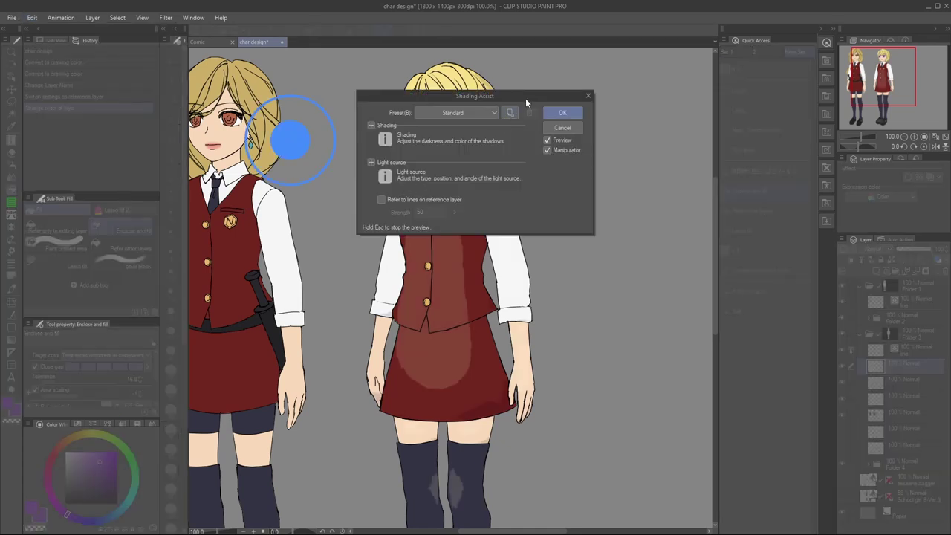
left_click_drag(526, 96, 792, 160)
scroll(714, 311, "down", 2)
scroll(713, 327, "down", 1)
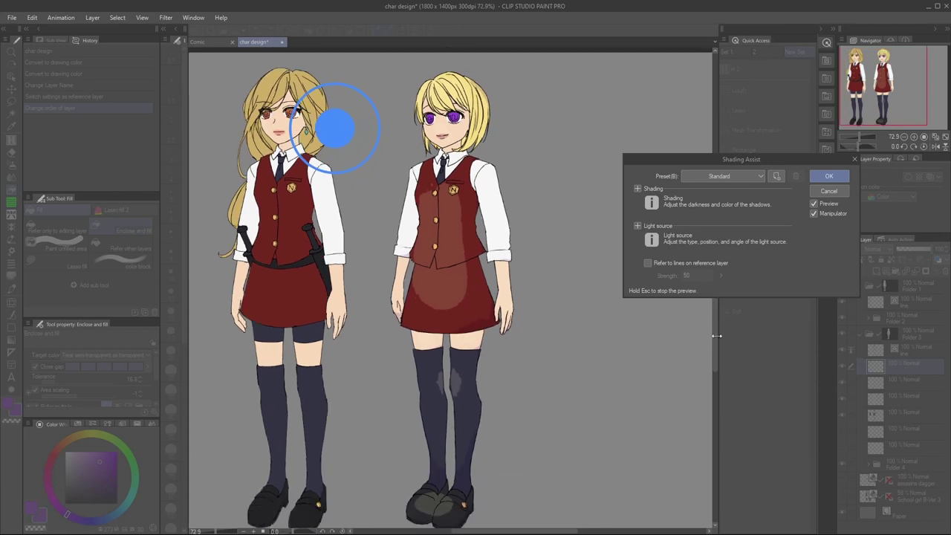
left_click_drag(334, 121, 344, 95)
Choose the Morning preset in Shading Assist, expand its shading settings, and enable referring to lines on the reference layer
left_click(750, 176)
left_click(748, 225)
left_click(637, 189)
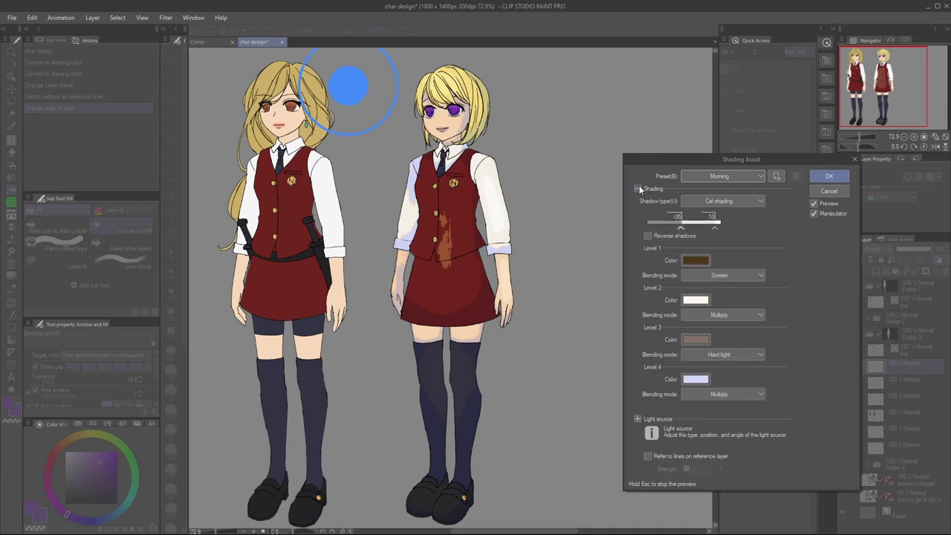
left_click(647, 456)
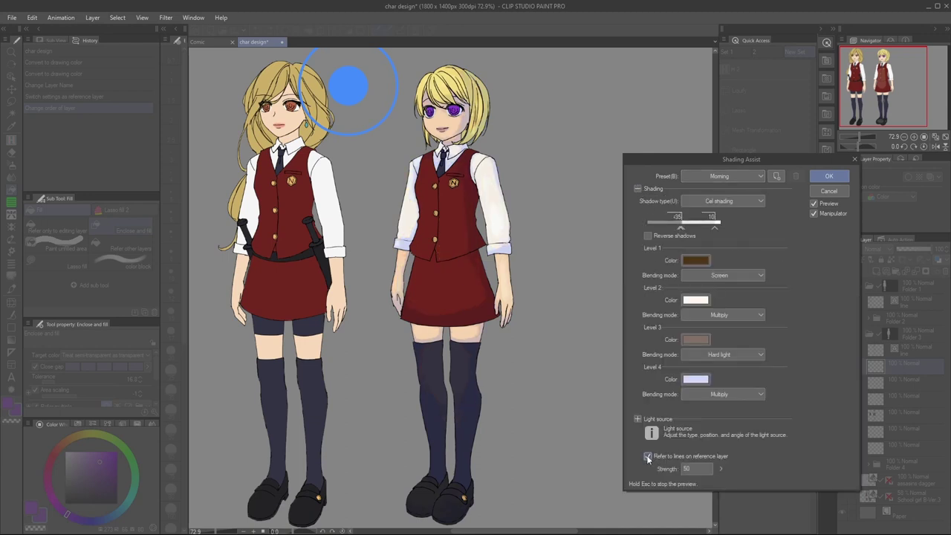
Try a different shadow type for the shading and set the Level 1 blending mode to Screen
left_click(732, 202)
left_click(732, 274)
left_click(732, 274)
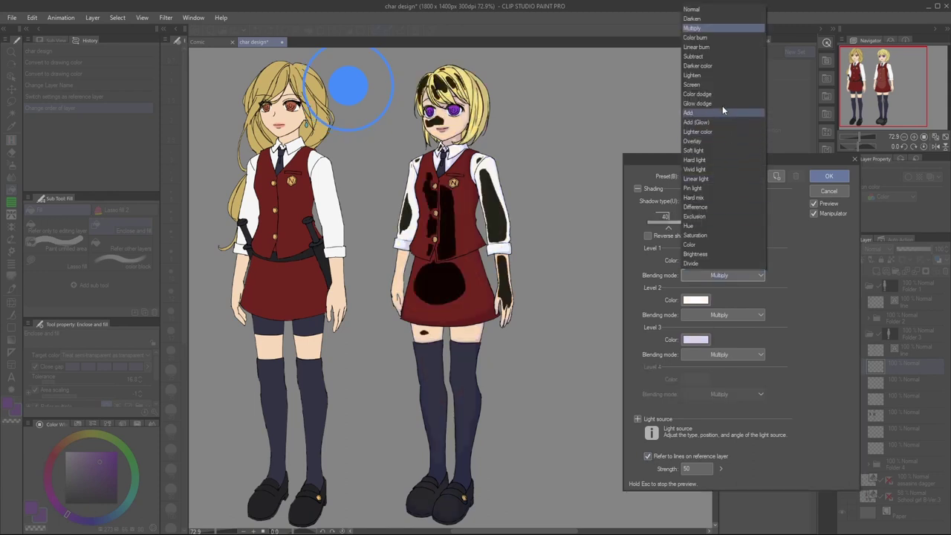
left_click(718, 84)
Try directional light positions around the characters and apply the Morning cel shading with a ball light between them
mouse_move(349, 85)
left_mouse_down()
mouse_move(382, 84)
mouse_move(412, 112)
mouse_move(398, 109)
left_mouse_up()
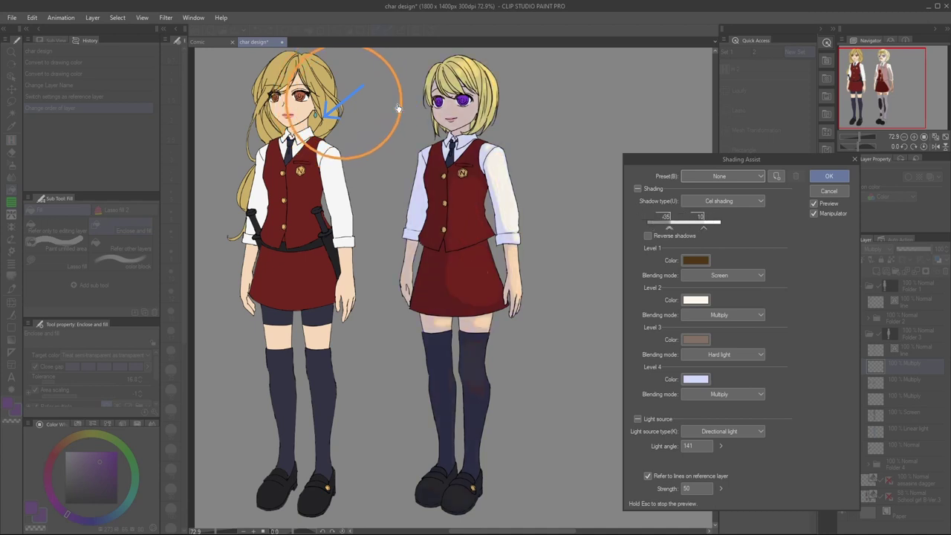
left_click_drag(468, 124, 552, 128)
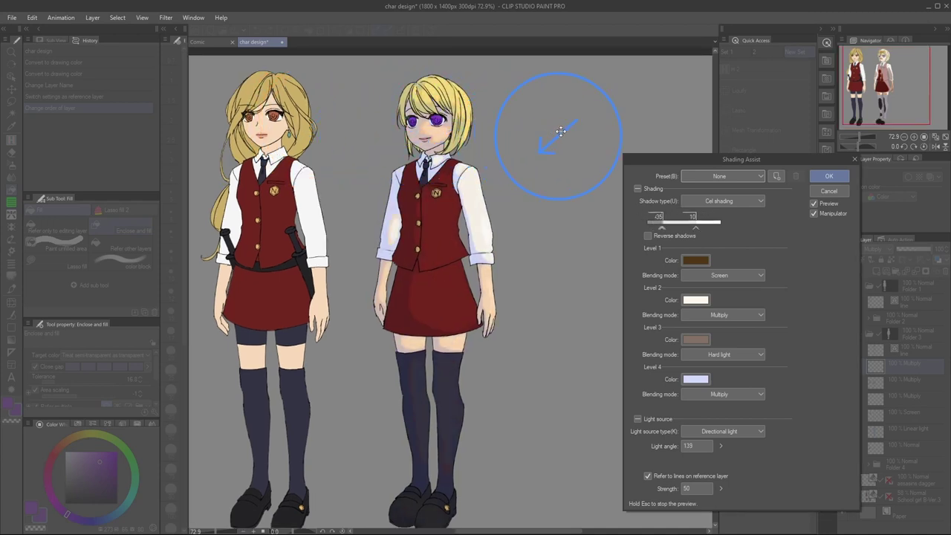
left_click_drag(562, 131, 565, 201)
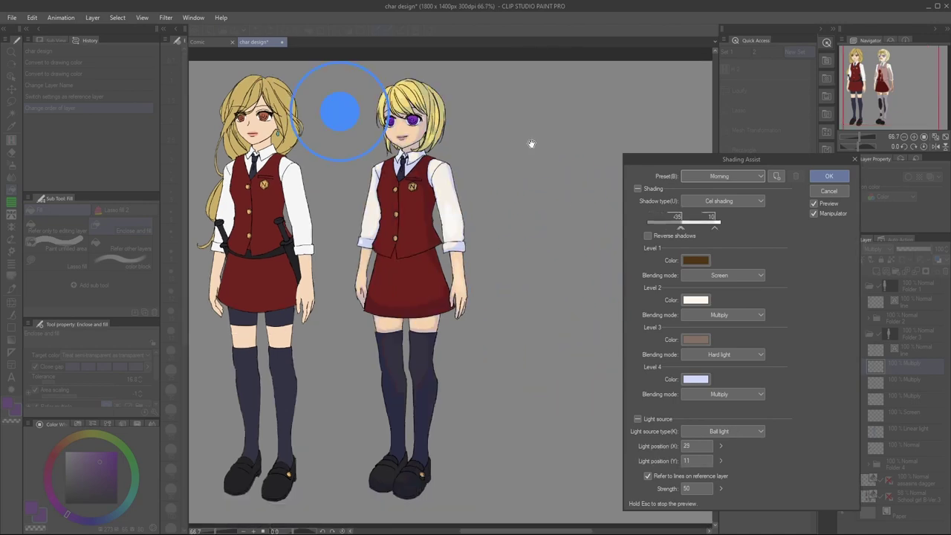
left_click(829, 176)
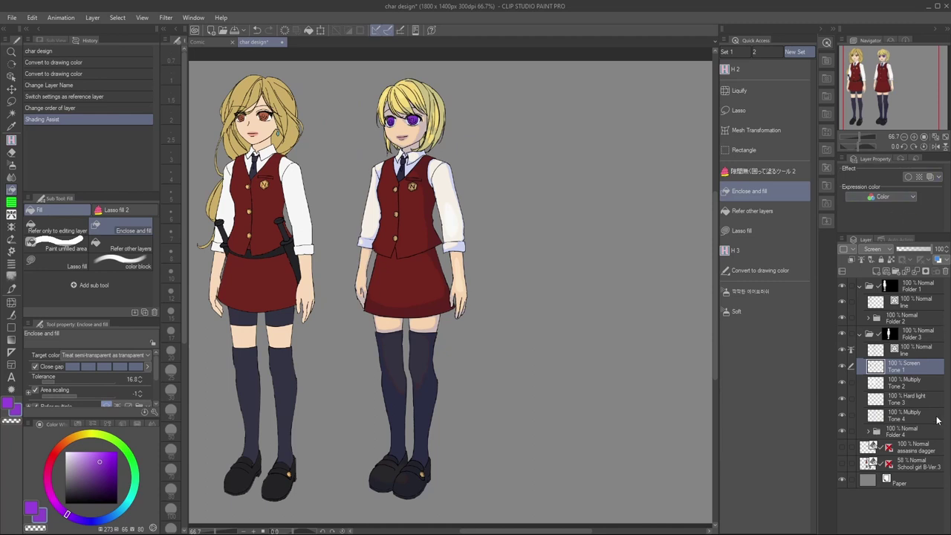
Examine the tone layers and compare the shading with Tone 1 hidden and shown
left_click(913, 386)
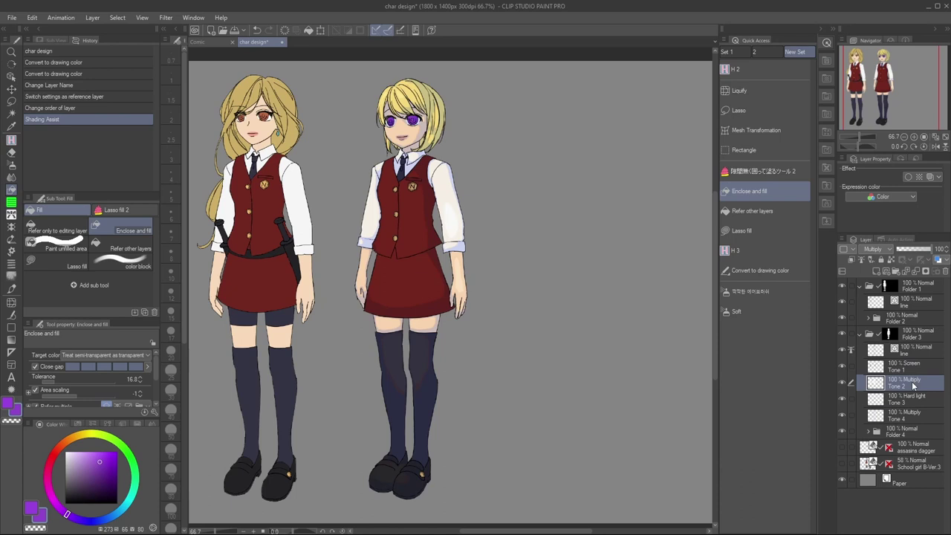
left_click(914, 368)
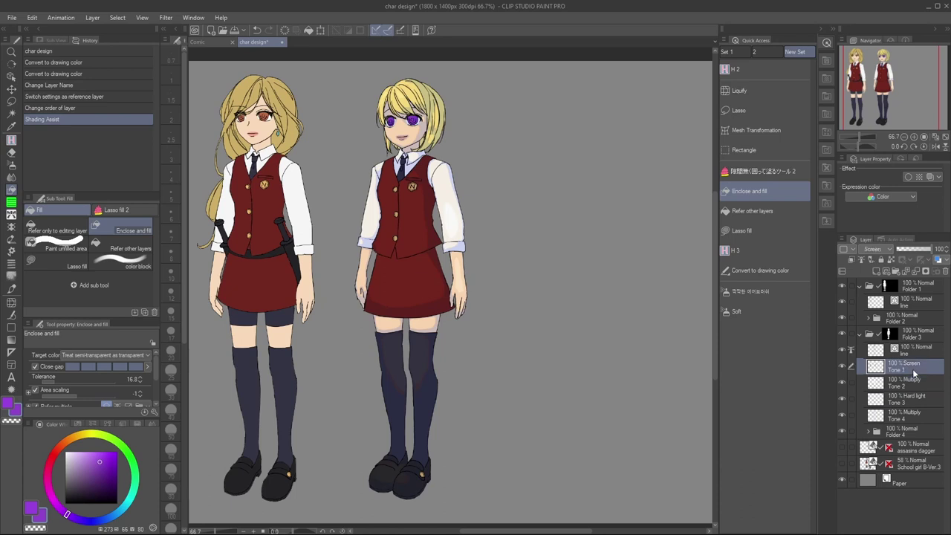
left_click(842, 367)
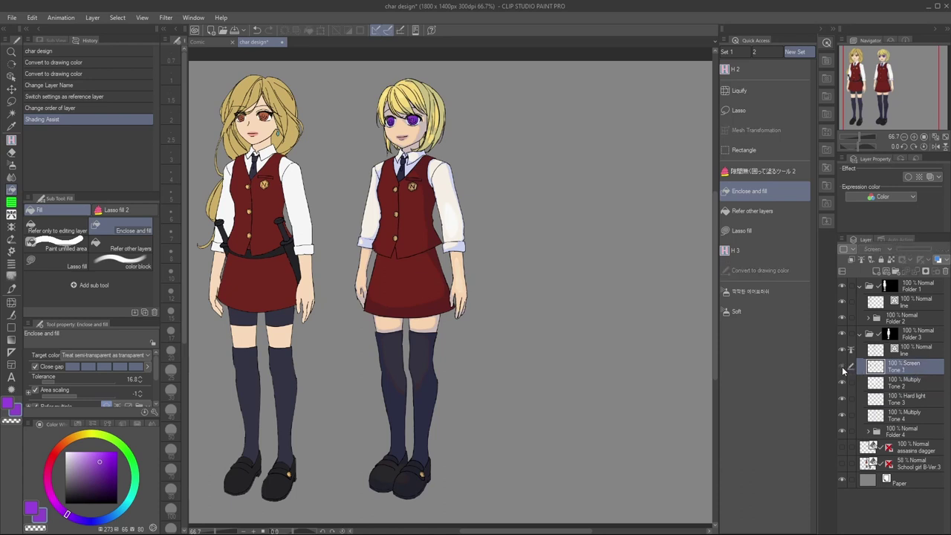
left_click(842, 367)
left_click(842, 367)
left_click(842, 366)
Select layers Tone 1 through Tone 4 and reshape the shading on the short-haired character's face with Liquify
key("ctrl+plus")
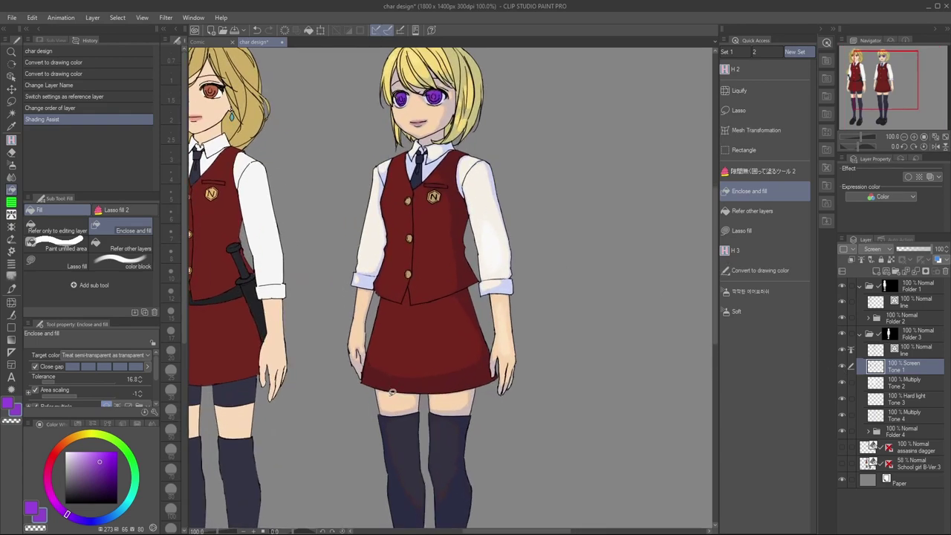
scroll(416, 223, "up", 5)
left_click(904, 416, "shift")
left_click(743, 90)
left_click_drag(452, 200, 479, 193)
left_click_drag(454, 198, 486, 189)
mouse_move(458, 201)
left_mouse_down()
mouse_move(483, 191)
mouse_move(467, 204)
left_mouse_up()
left_click_drag(451, 206, 465, 205)
mouse_move(449, 208)
left_mouse_down()
mouse_move(424, 200)
mouse_move(459, 208)
left_mouse_up()
left_click_drag(449, 206, 428, 208)
mouse_move(428, 206)
left_mouse_down()
mouse_move(457, 213)
mouse_move(452, 220)
left_mouse_up()
left_click_drag(475, 188, 474, 195)
mouse_move(462, 214)
left_mouse_down()
mouse_move(456, 219)
mouse_move(491, 187)
left_mouse_up()
left_click_drag(456, 216, 449, 218)
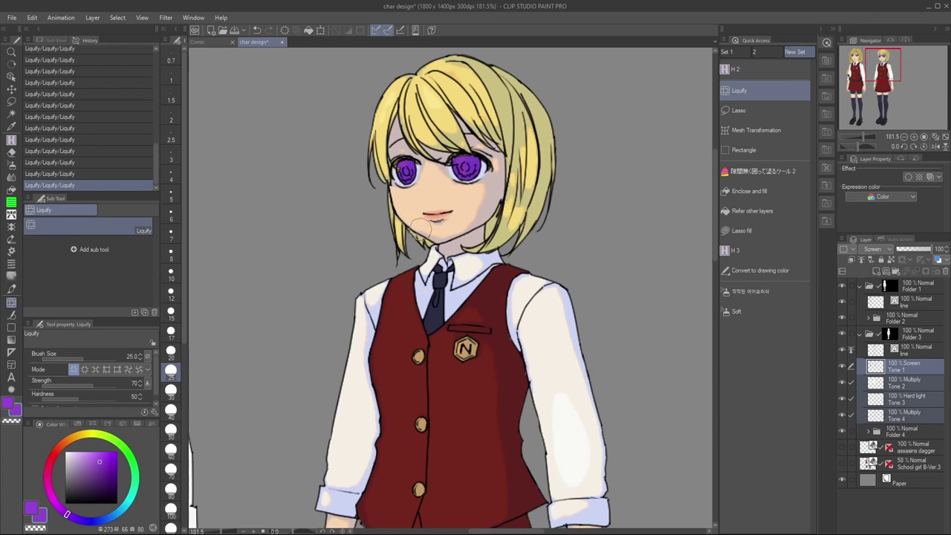
Reduce the Liquify brush size to 17 and compare the face shading with and without the last two strokes
key("bracketleft")
key("bracketleft")
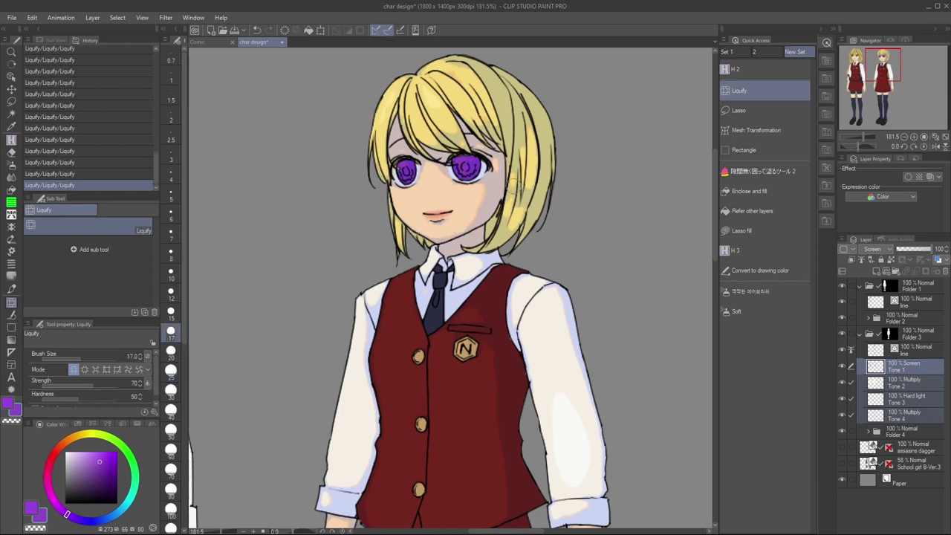
key("ctrl+z")
key("ctrl+z")
key("ctrl+y")
key("ctrl+y")
Vary the Liquify brush size between about 15 and 25 for refining the shading around the eye and cheek
key("bracketleft")
key("bracketleft")
key("bracketleft")
key("bracketright")
key("bracketright")
key("bracketright")
key("bracketright")
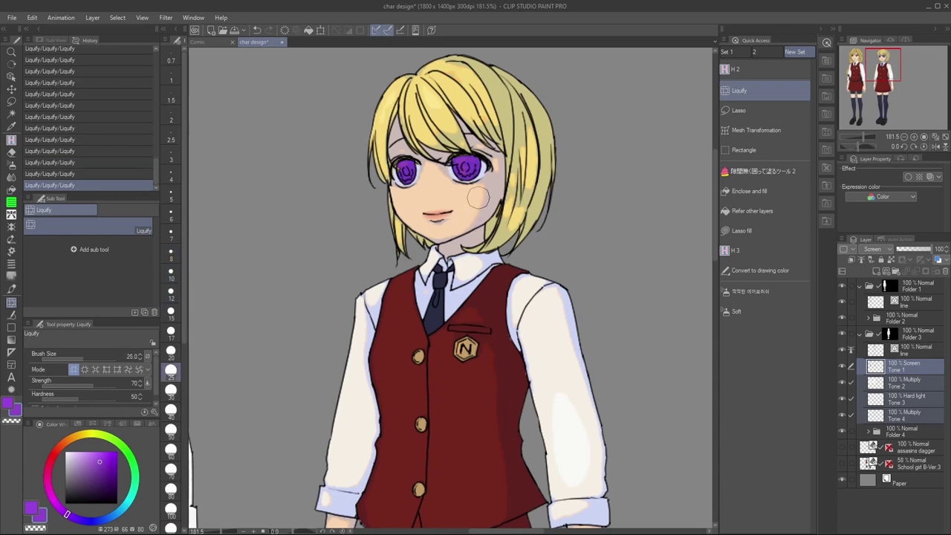
key("bracketleft")
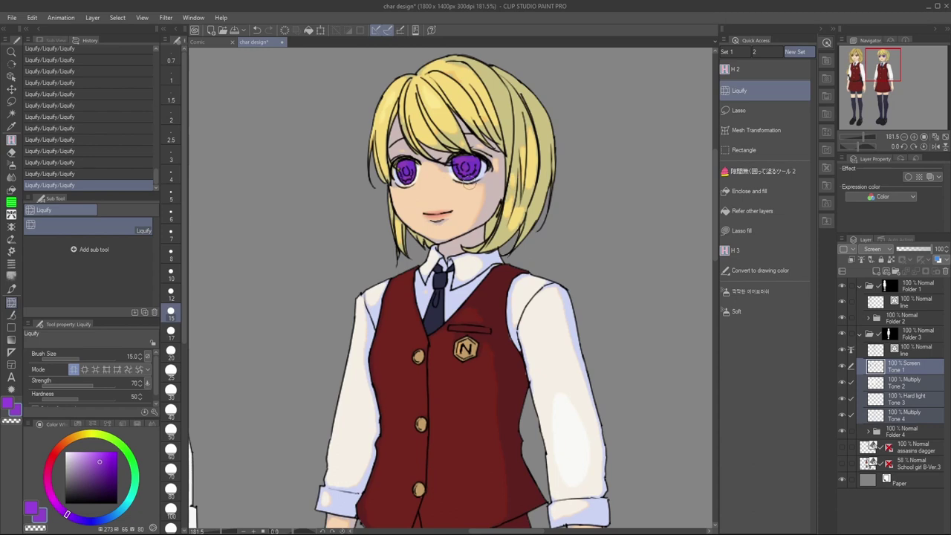
key("bracketright")
key("bracketright")
key("bracketright")
key("bracketright")
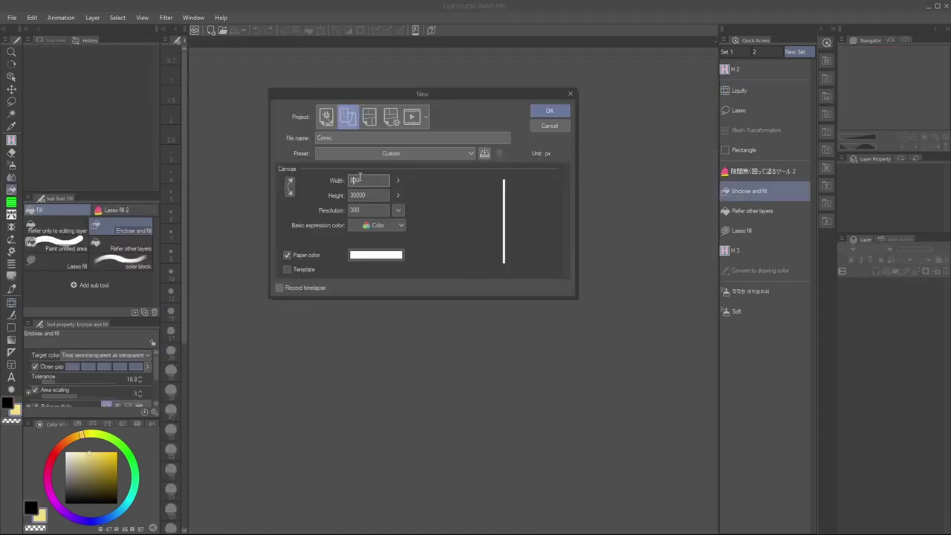
Create a new Comic canvas 1600 px wide and 40000 px high at 300 dpi
type("1600")
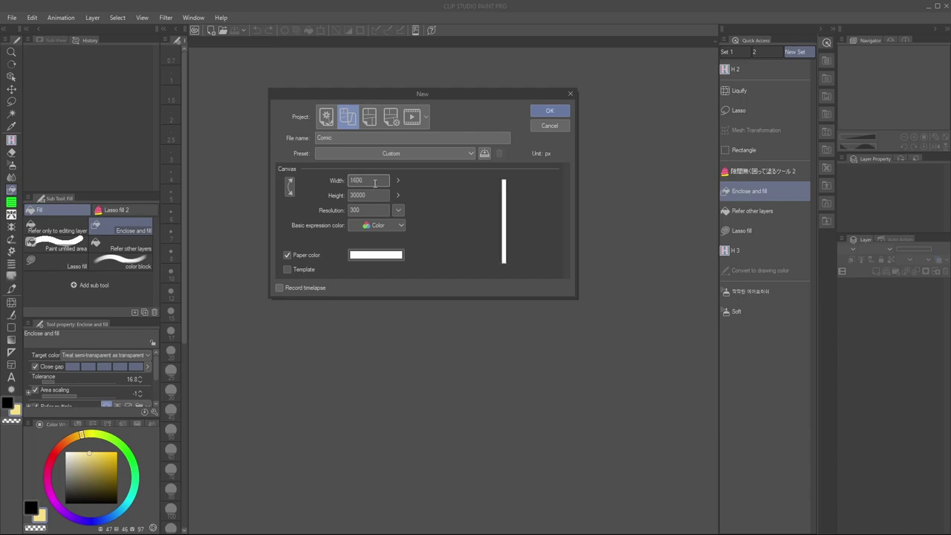
left_click(398, 195)
left_click_drag(399, 197, 399, 194)
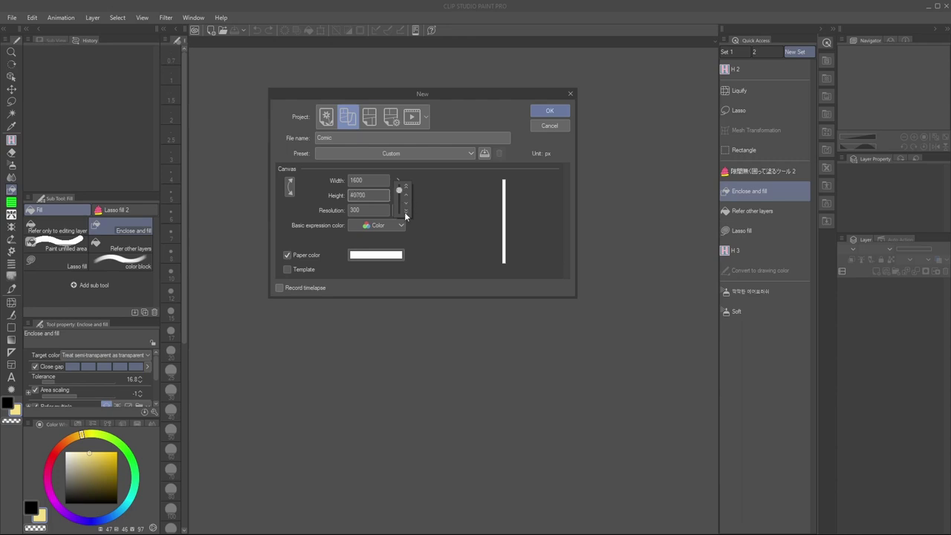
left_click(435, 192)
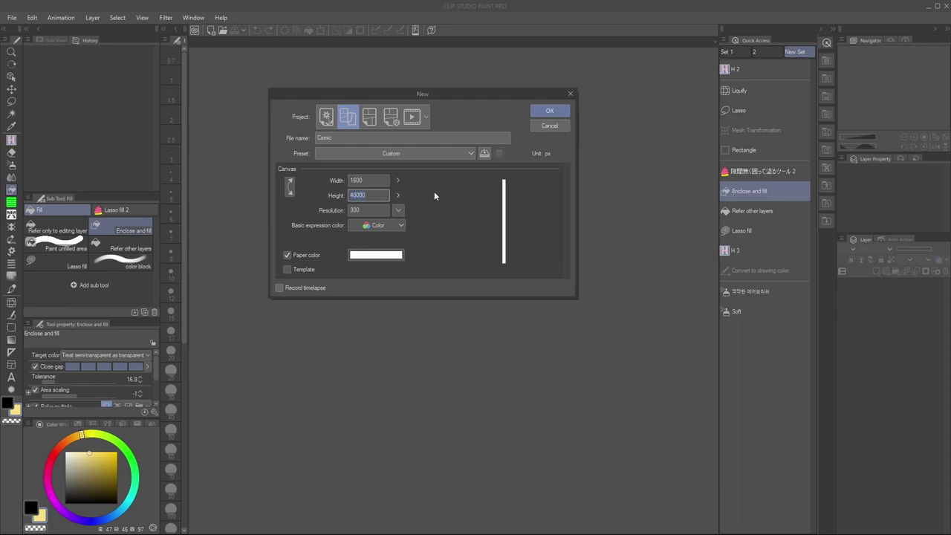
left_click(485, 154)
left_click(551, 240)
left_click(549, 110)
Show the webtoon on-screen area on the canvas and adjust its height in the on-screen area settings
left_click(142, 17)
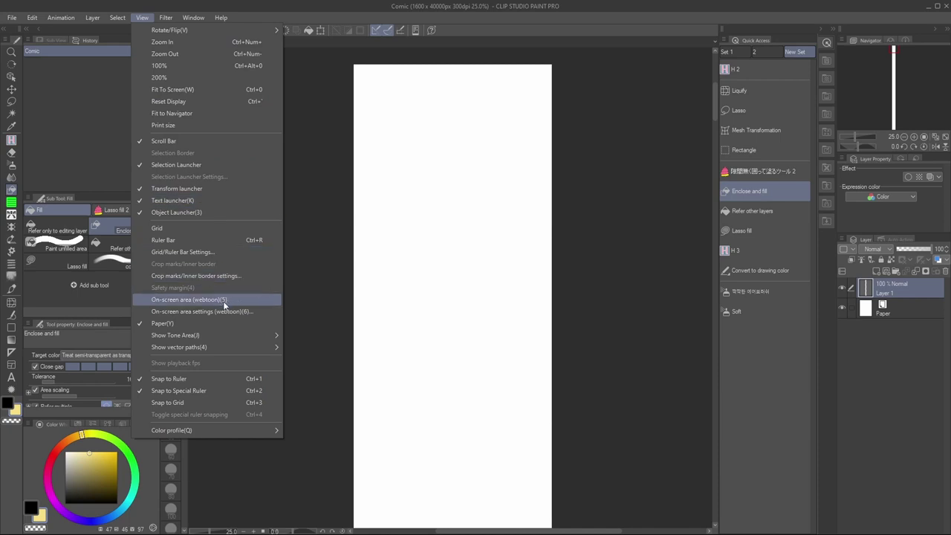
left_click(189, 299)
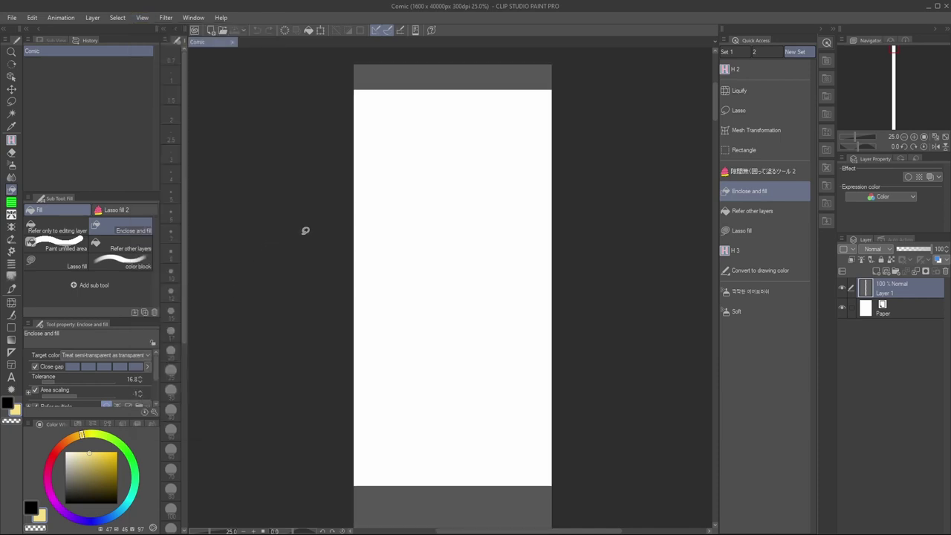
left_click(142, 17)
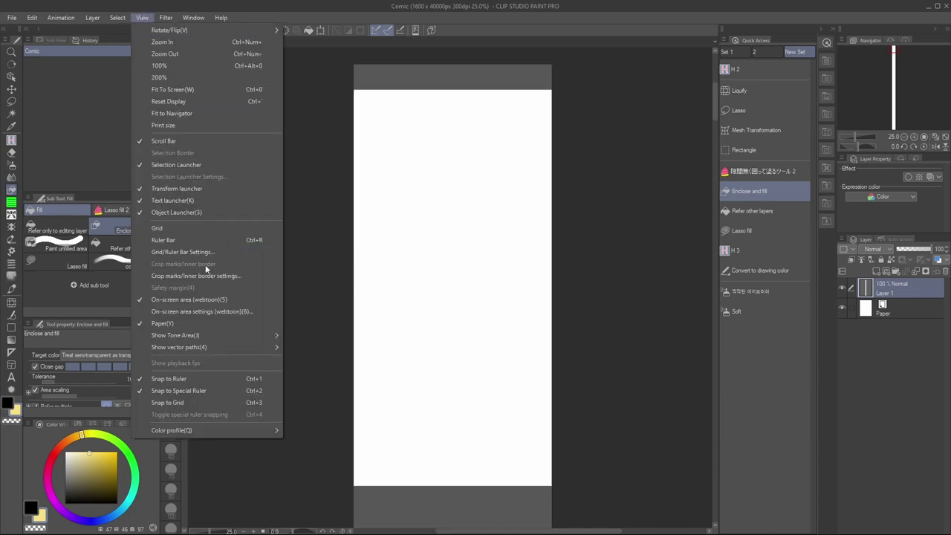
left_click(234, 312)
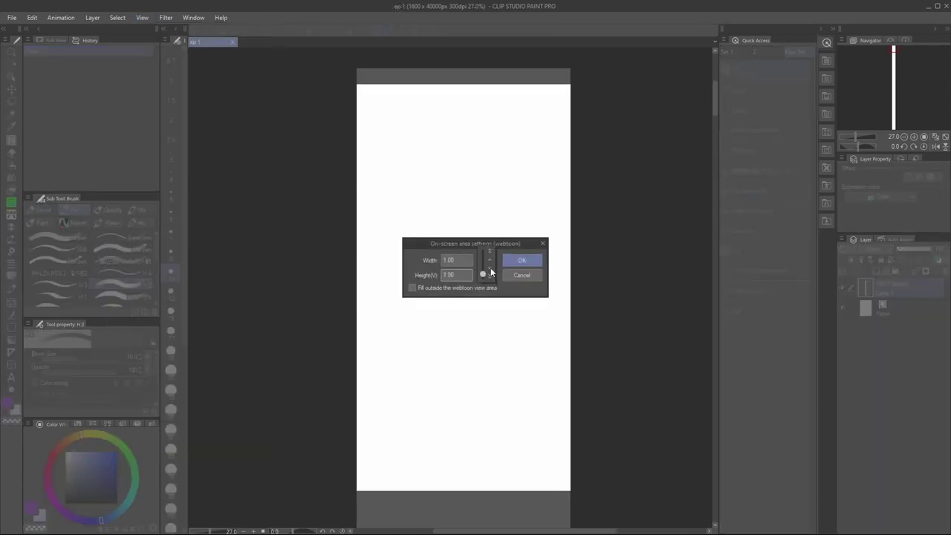
left_click_drag(490, 273, 487, 266)
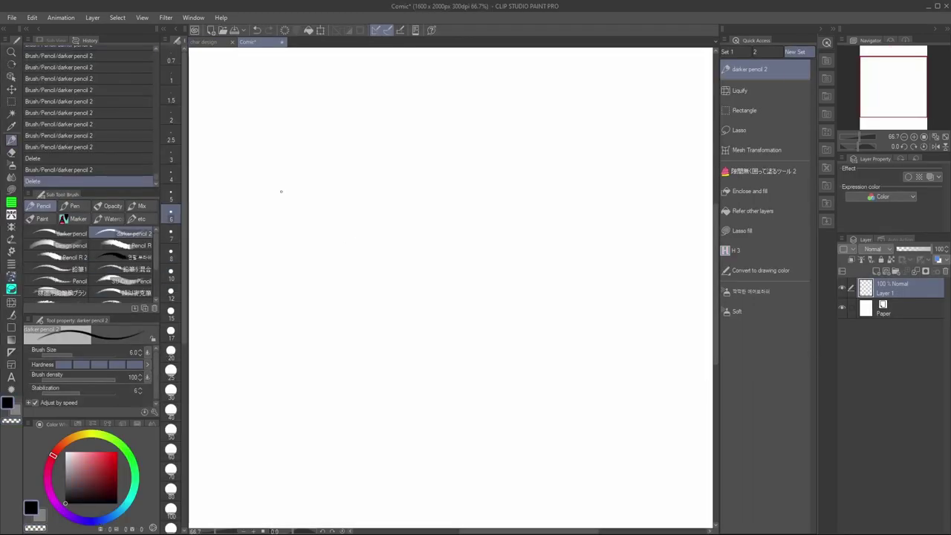
Draw a test line with darker pencil 2 and check the pen pressure dynamics of its size and brush density
left_click_drag(279, 196, 471, 188)
left_click(146, 353)
left_click(147, 376)
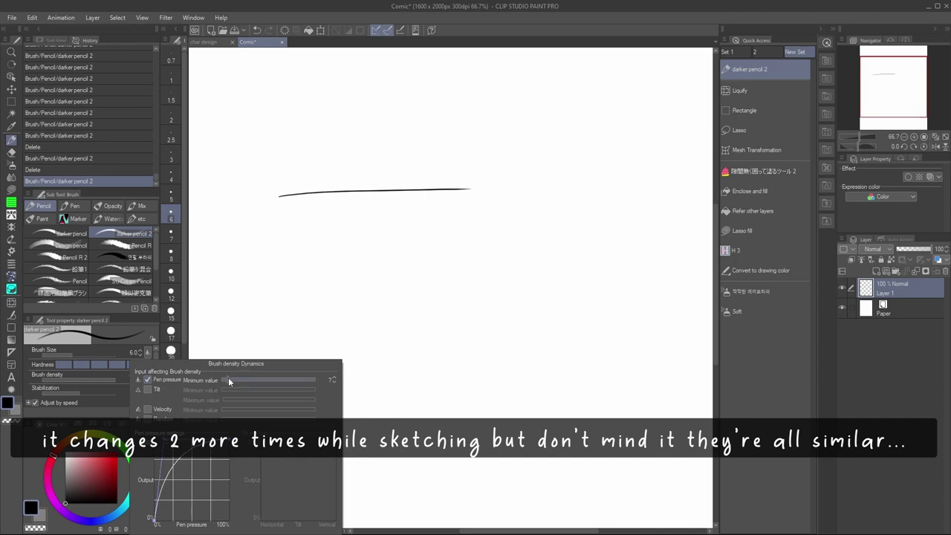
left_click(365, 208)
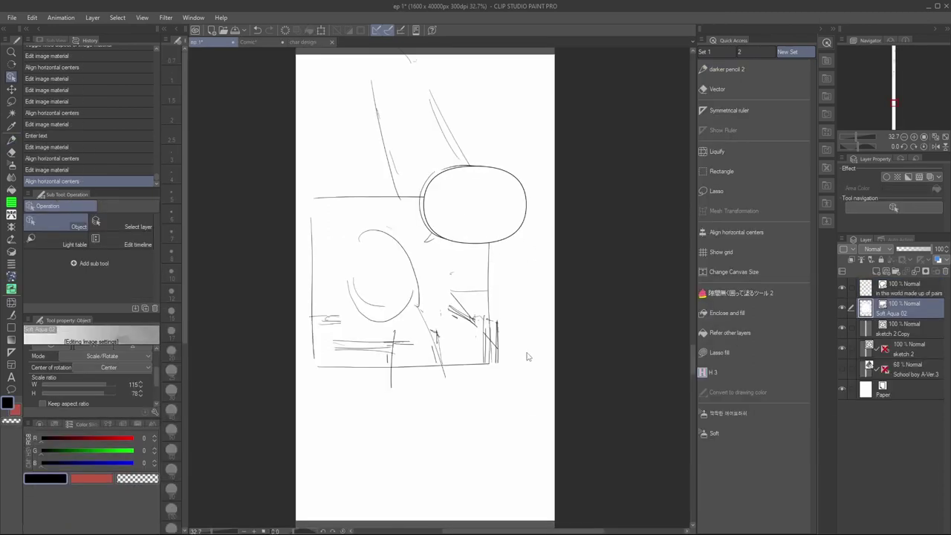
Activate the Text tool for dialogue and choose a rounded balloon sub tool for the speech bubbles
key("t")
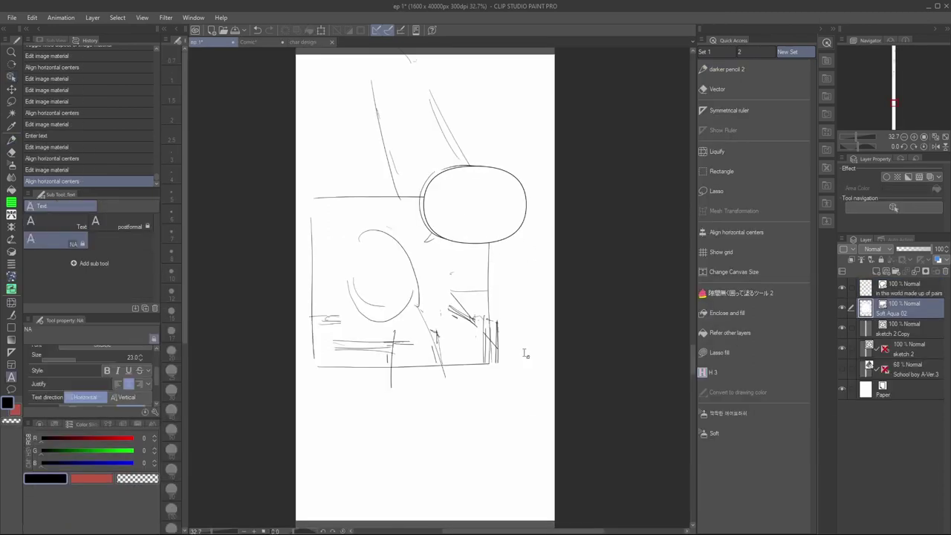
key("e")
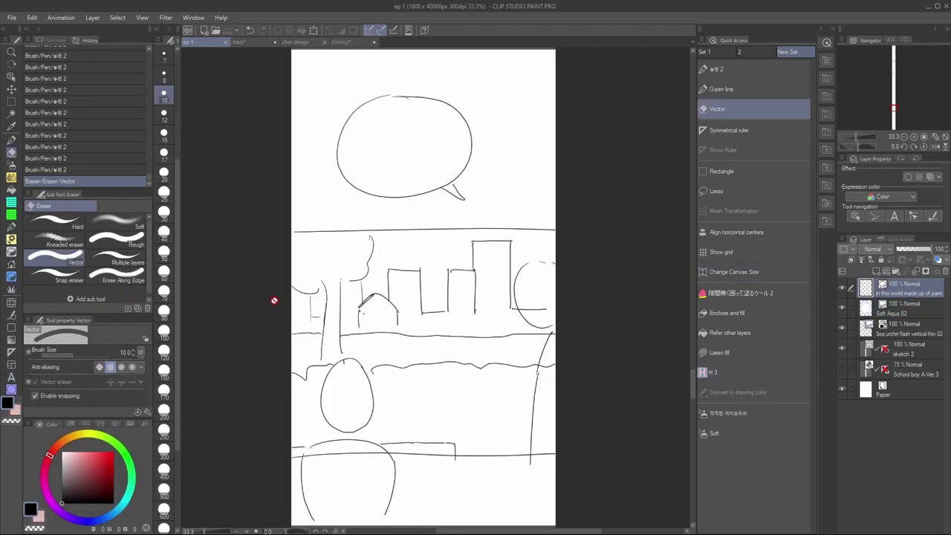
key("t")
left_click(66, 279)
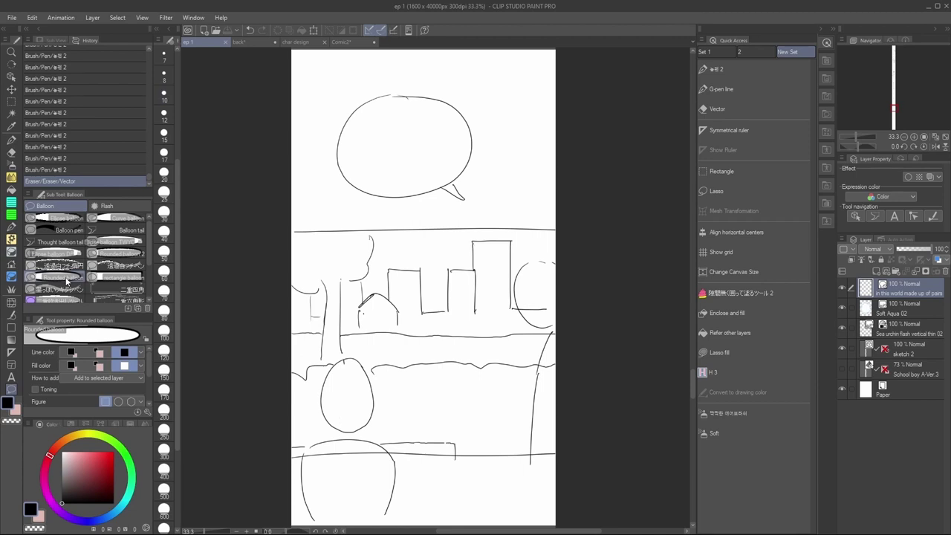
left_click(120, 254)
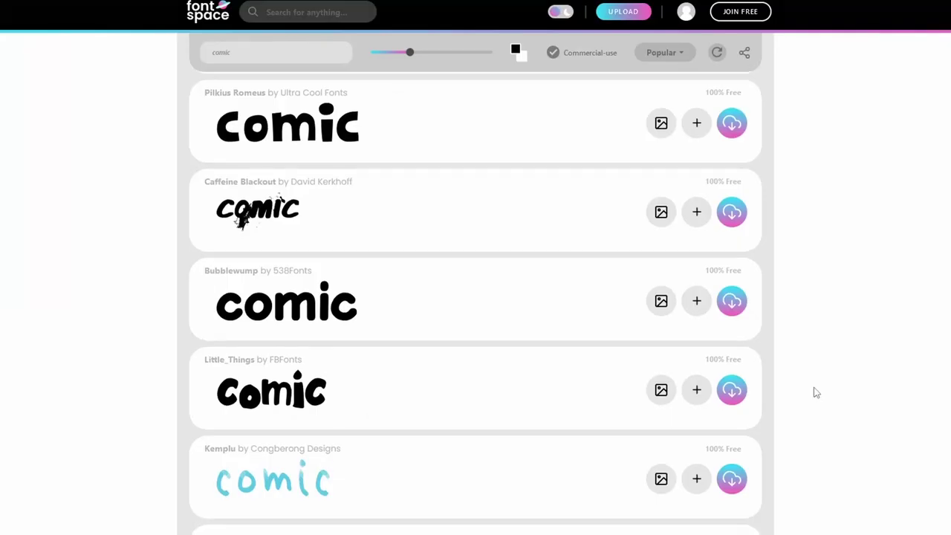
Switch to FontSpace, browse the Comic Fonts listing to page 6, and download the Ukulele font
scroll(813, 390, "down", 5)
left_click(723, 397)
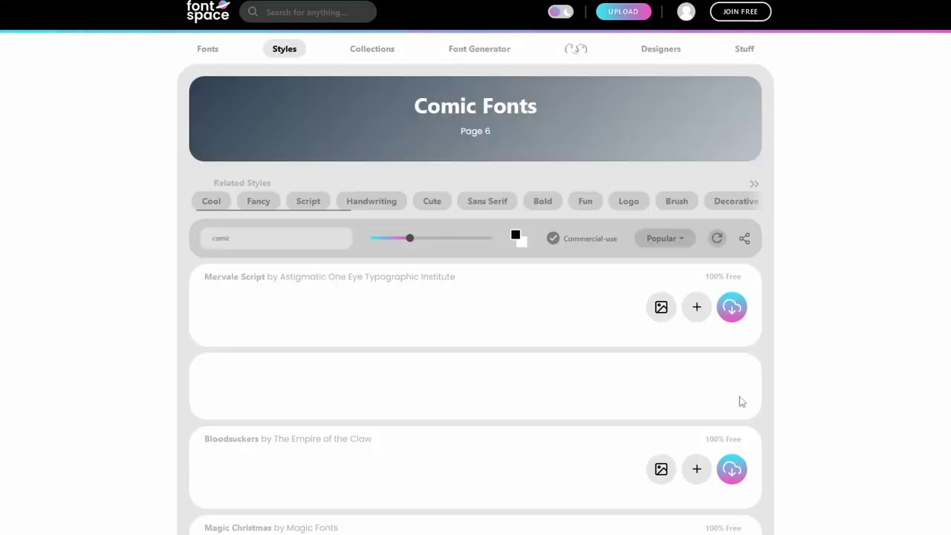
scroll(753, 394, "down", 3)
scroll(814, 379, "down", 5)
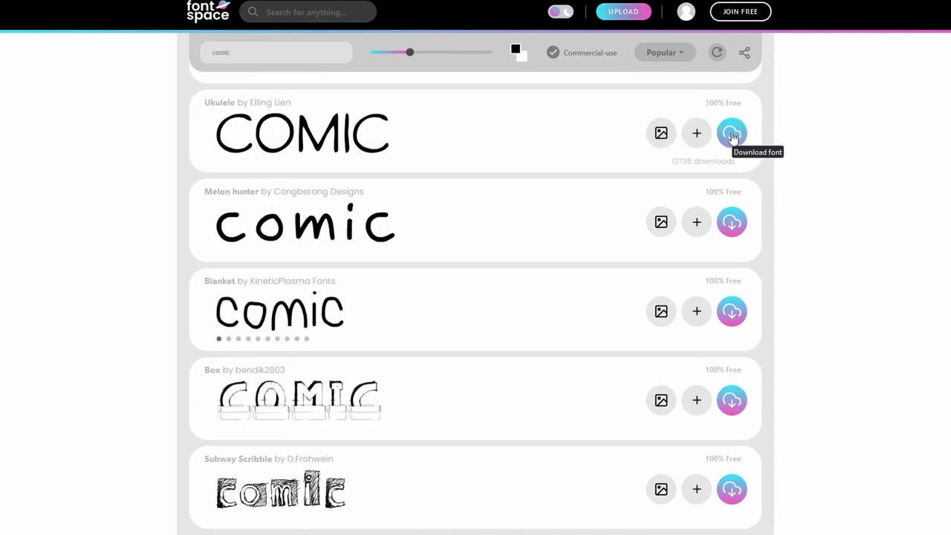
left_click(732, 134)
Open ShouldaKnownBetter-K36D from the font folder in File Explorer and install the font
scroll(781, 160, "down", 5)
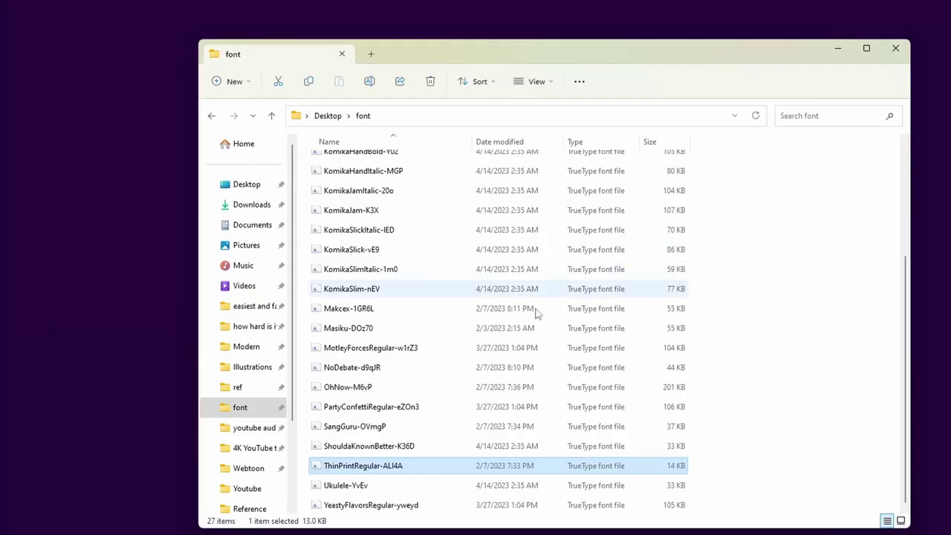
double_click(403, 446)
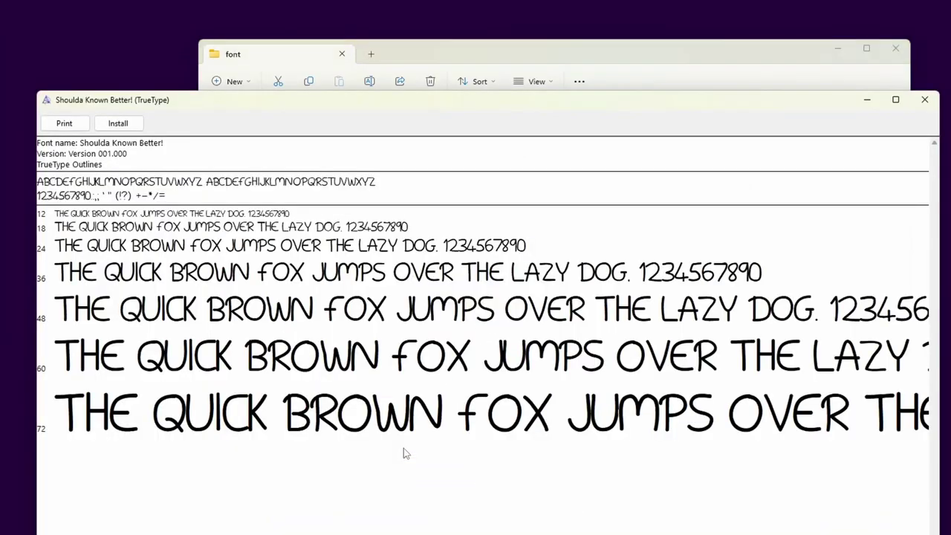
left_click(126, 128)
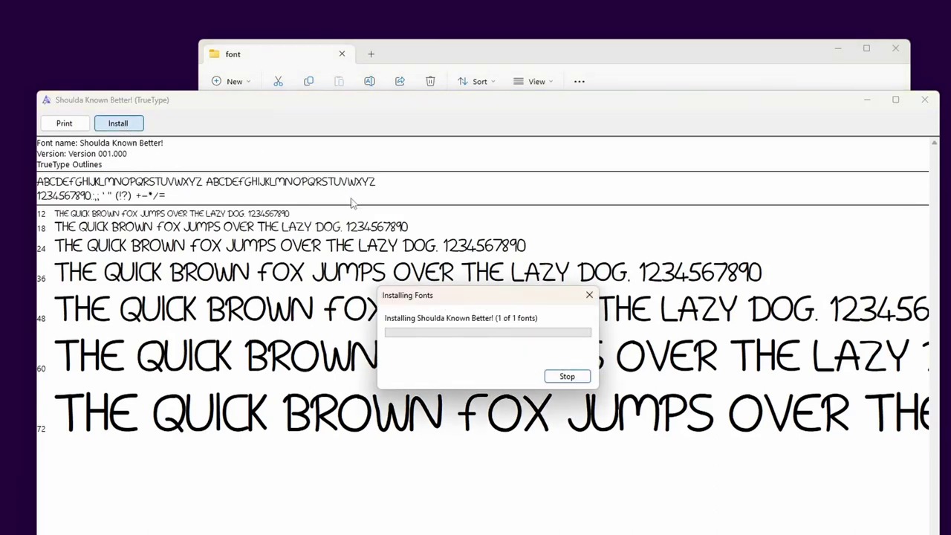
Close the font preview, return to Clip Studio Paint, and look through the Text tool's full font list
left_click(924, 101)
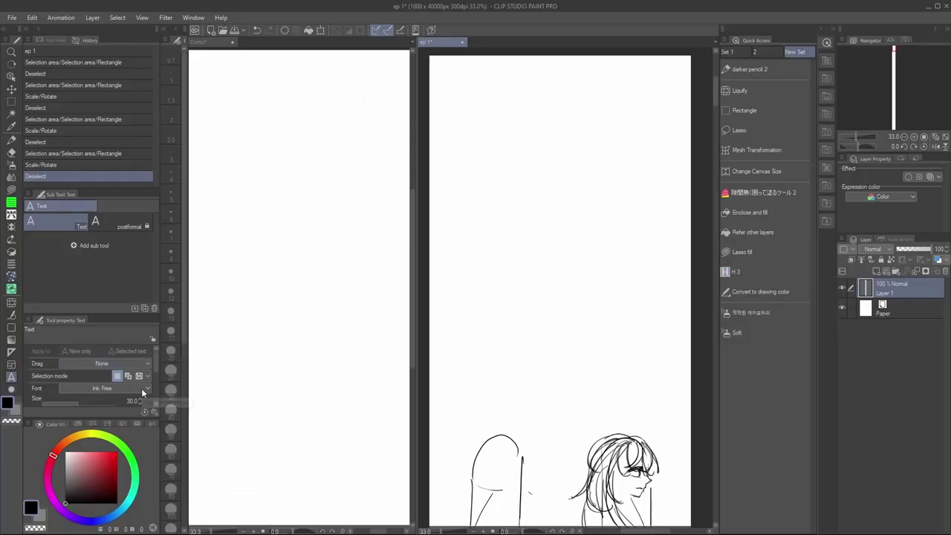
left_click(141, 388)
scroll(138, 317, "down", 3)
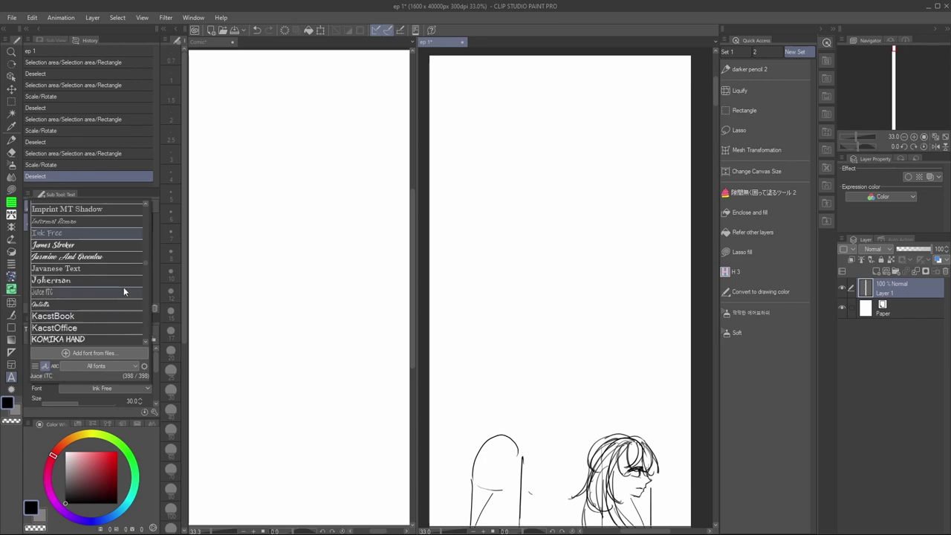
scroll(126, 301, "down", 5)
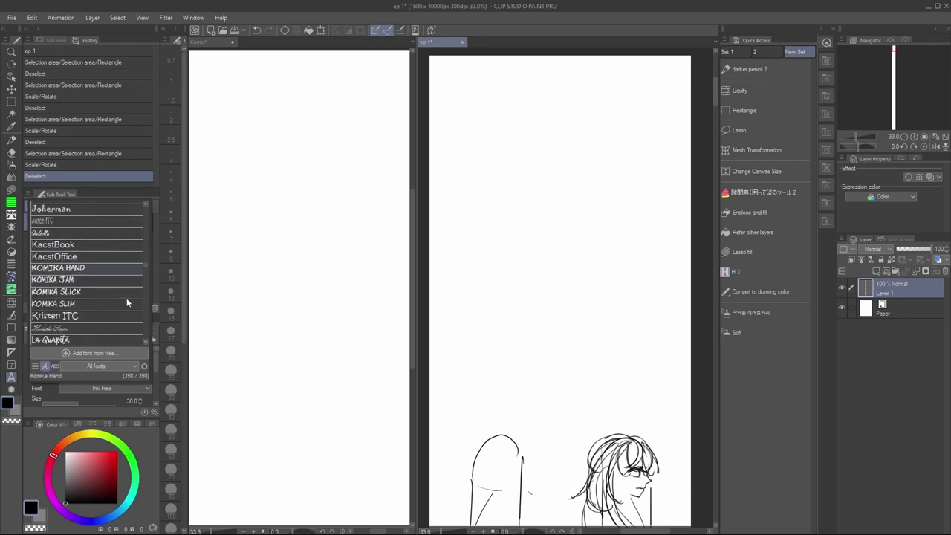
scroll(127, 304, "down", 10)
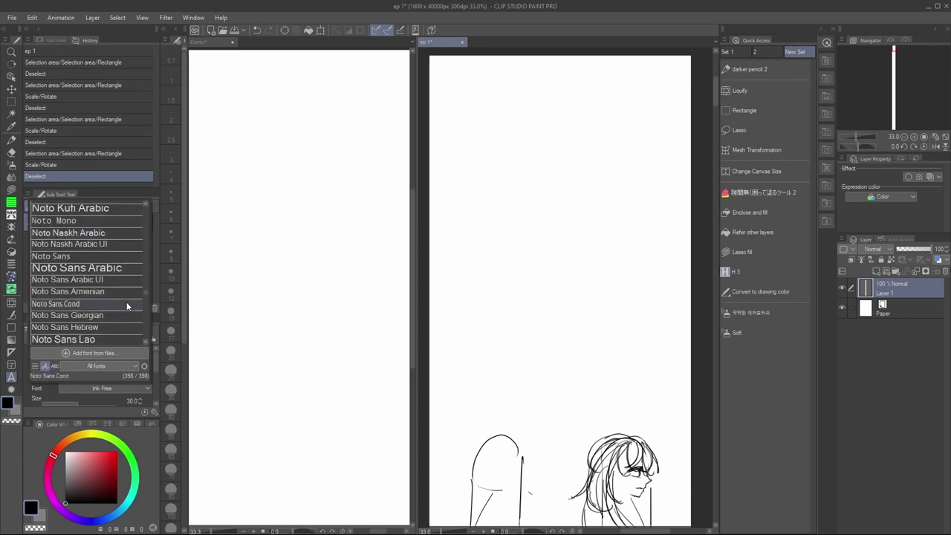
scroll(126, 302, "down", 3)
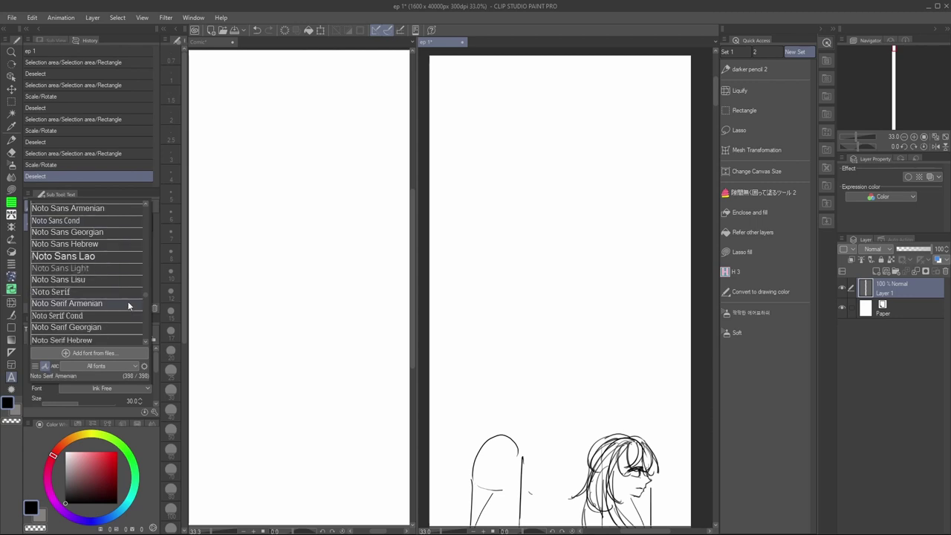
scroll(128, 304, "down", 3)
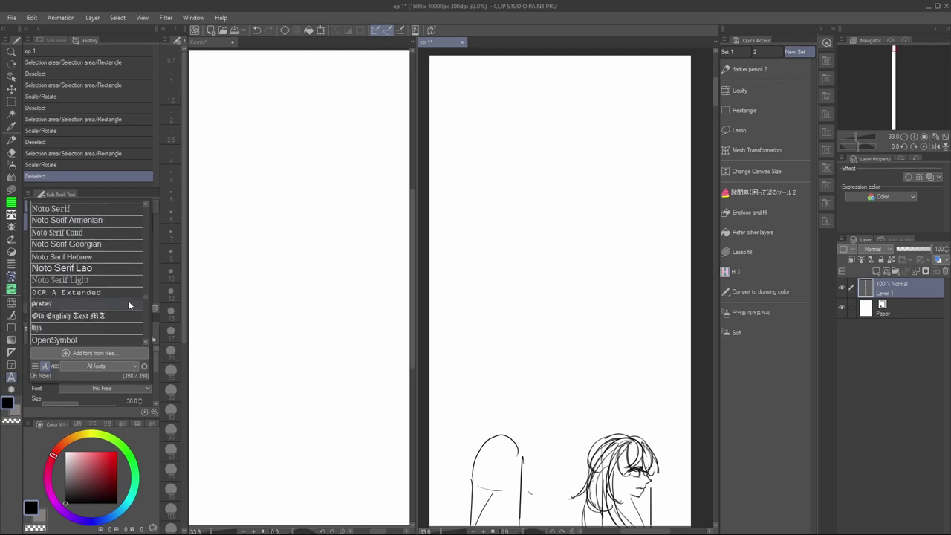
Create a font list named comic and include comic fonts such as Komika Hand and Komika Jam
left_click(146, 369)
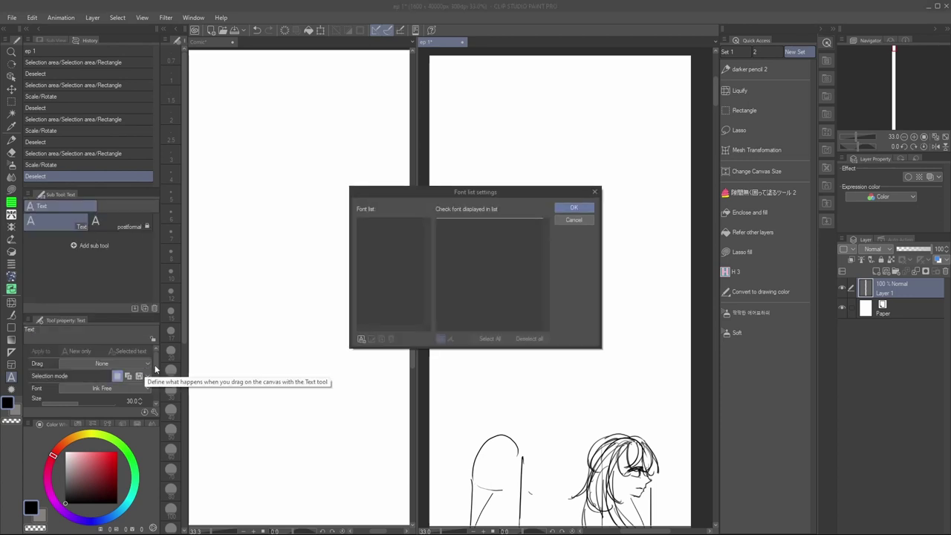
left_click(361, 339)
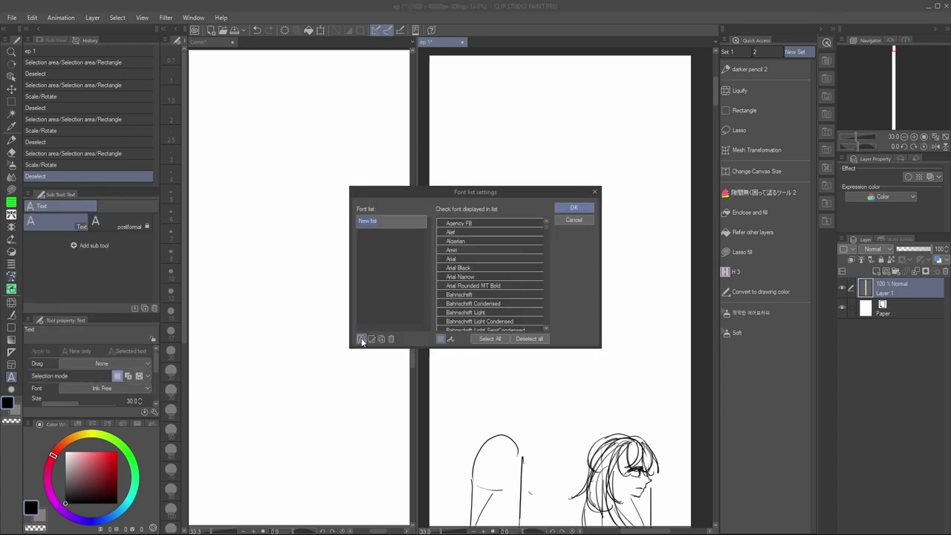
left_click(450, 338)
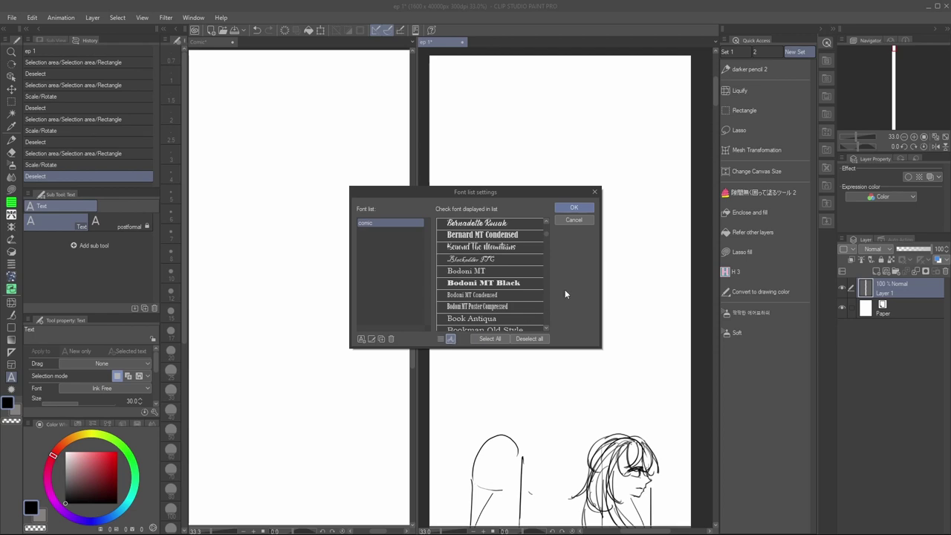
left_click_drag(547, 235, 546, 268)
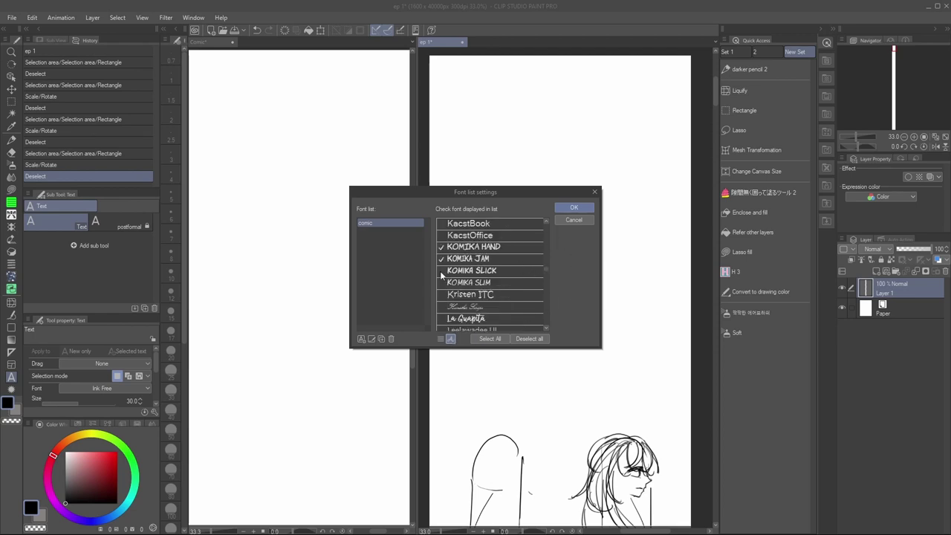
scroll(528, 295, "down", 5)
left_click(574, 207)
Limit the font choice to the comic list and enter "IN THIS WORLD MADE UP OF PAIRS" in Ukulele above the two figures
left_click(145, 375)
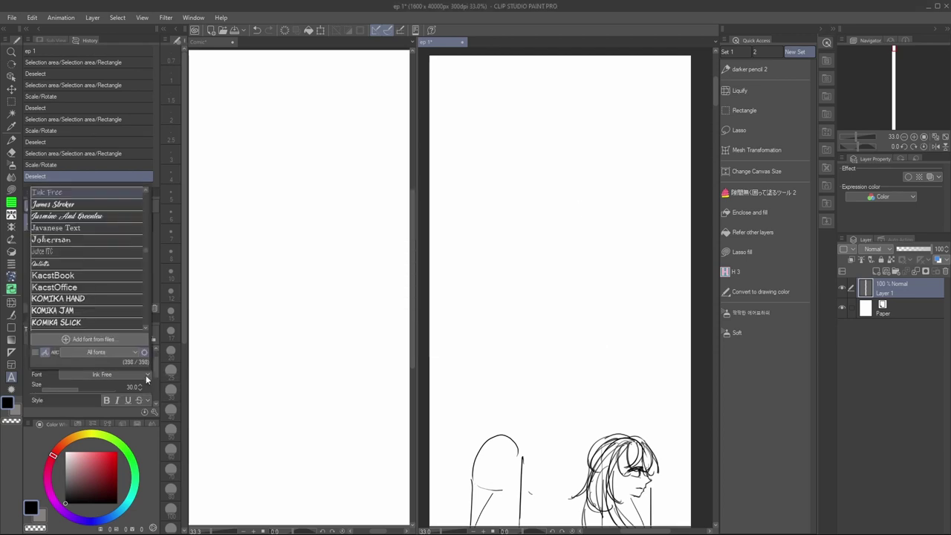
left_click(136, 352)
left_click(130, 363)
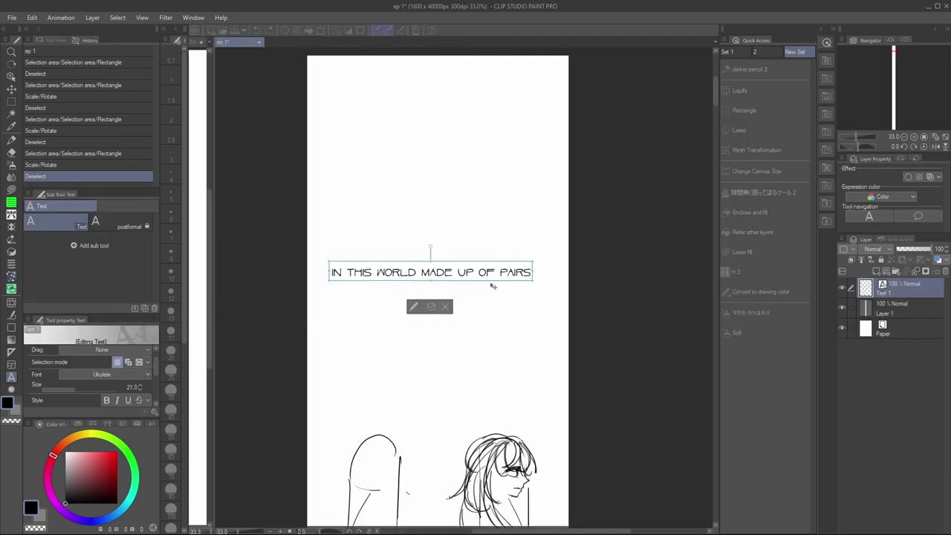
left_click_drag(492, 286, 499, 289)
left_click(437, 312)
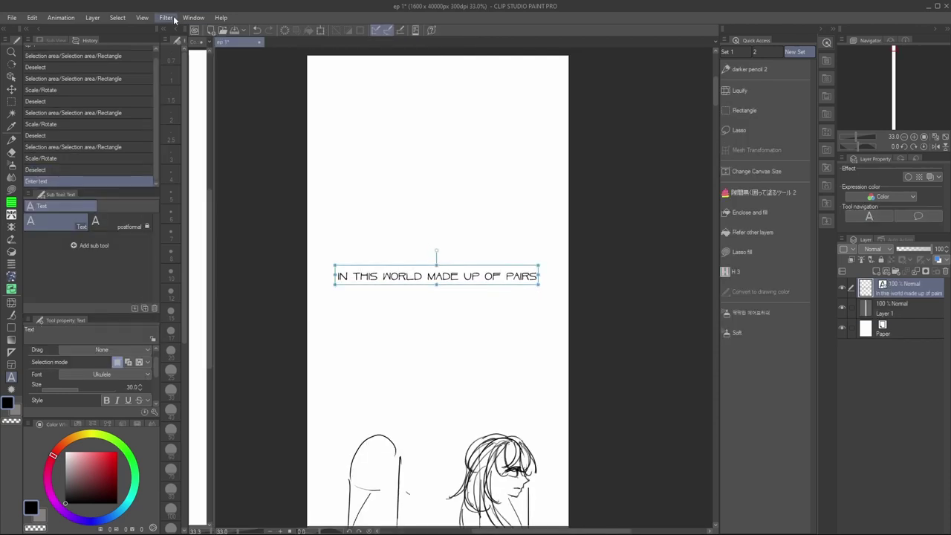
Show the canvas grid, reduce its number of divisions, and nudge the text line into a centered position
left_click(147, 18)
left_click(214, 228)
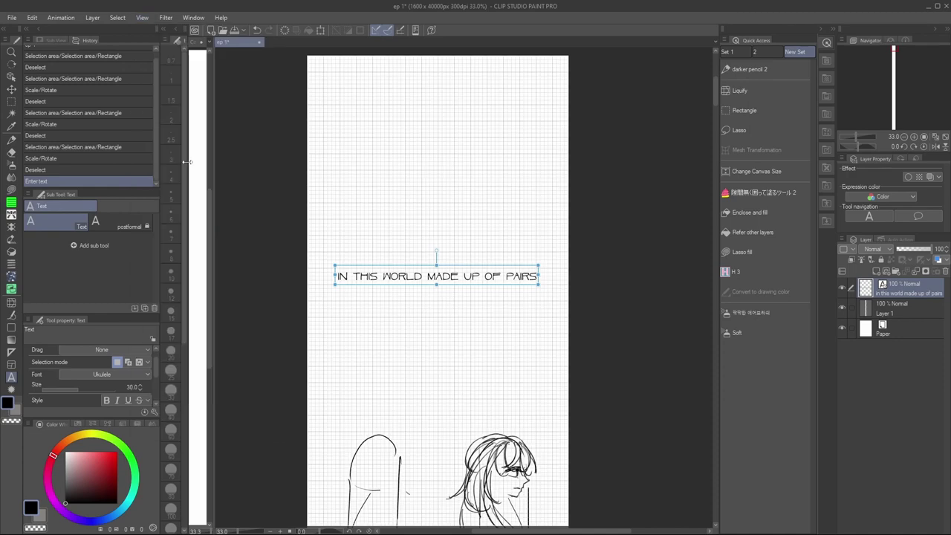
left_click(142, 17)
left_click(234, 252)
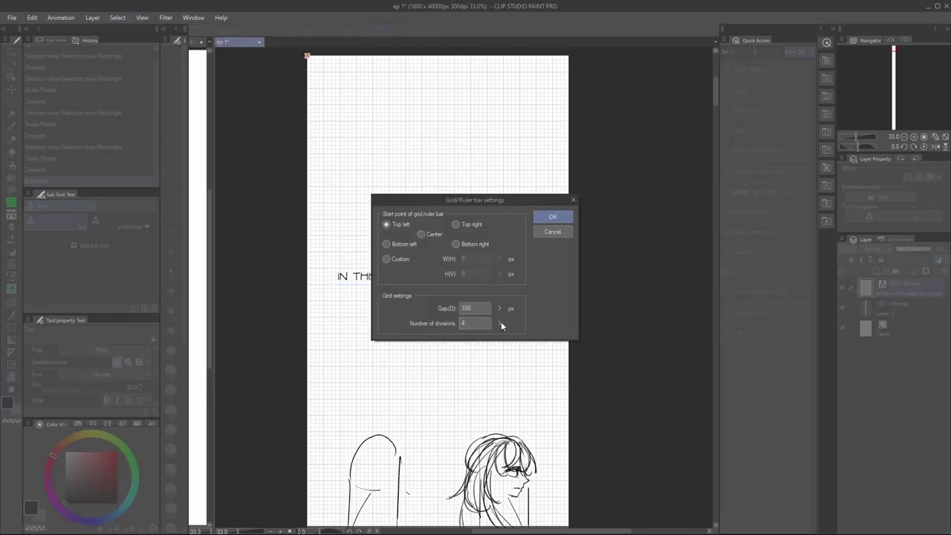
left_click(553, 219)
left_click_drag(522, 286, 524, 284)
Add Show grid to Quick Access directly below Change Canvas Size and use it to hide the grid
right_click(754, 376)
left_click(801, 454)
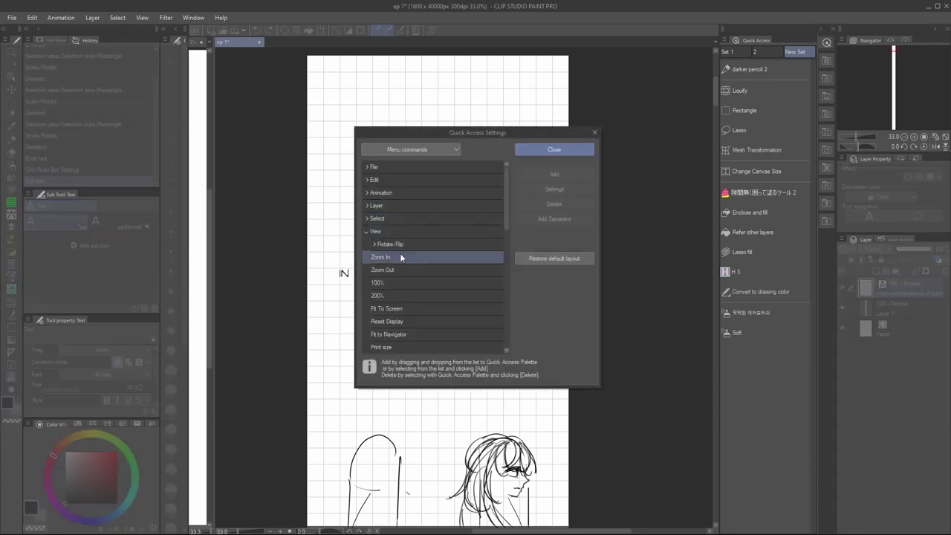
scroll(407, 271, "down", 5)
left_click(423, 282)
left_click(554, 174)
left_click(585, 153)
left_click_drag(763, 353, 769, 181)
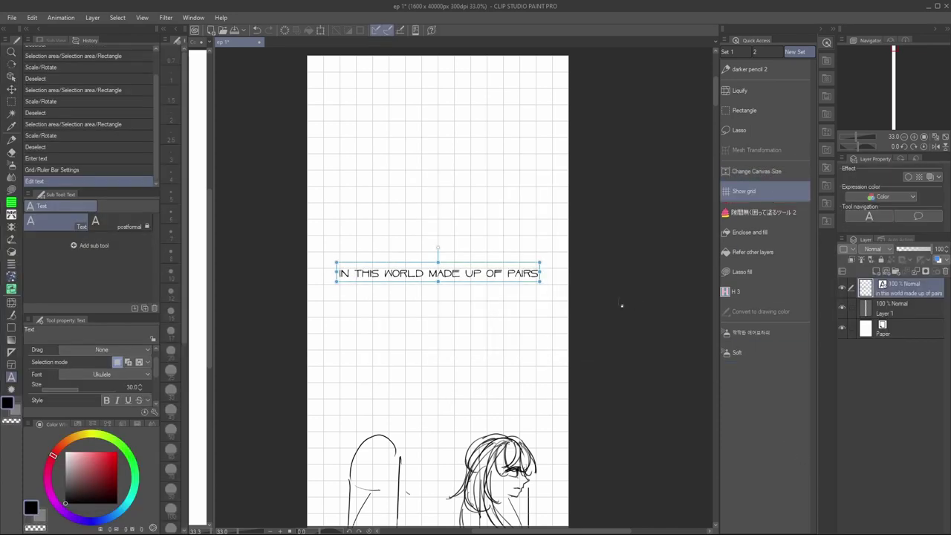
left_click(759, 187)
Move the text line off-center past the canvas's right edge and try aligning it by vertical centers
left_click_drag(516, 265, 582, 286)
left_click(32, 17)
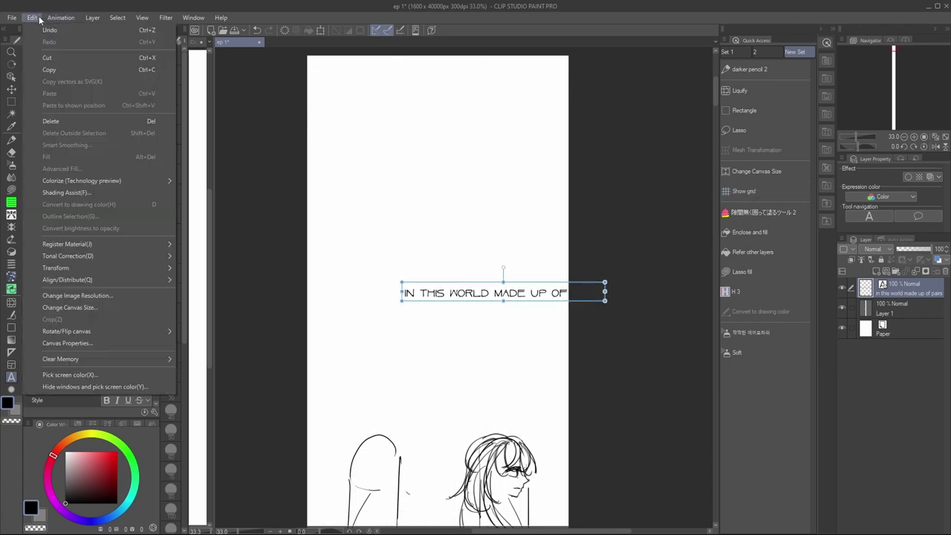
mouse_move(121, 278)
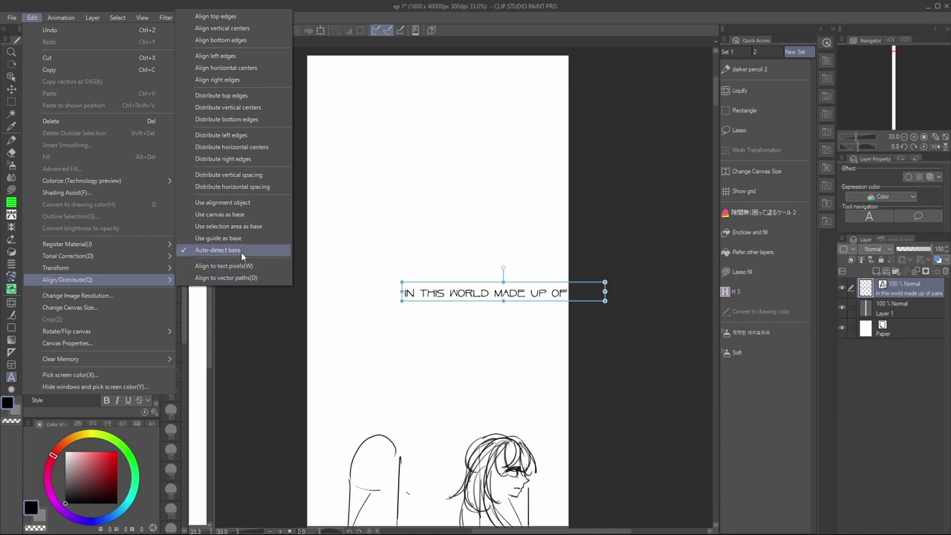
left_click(229, 28)
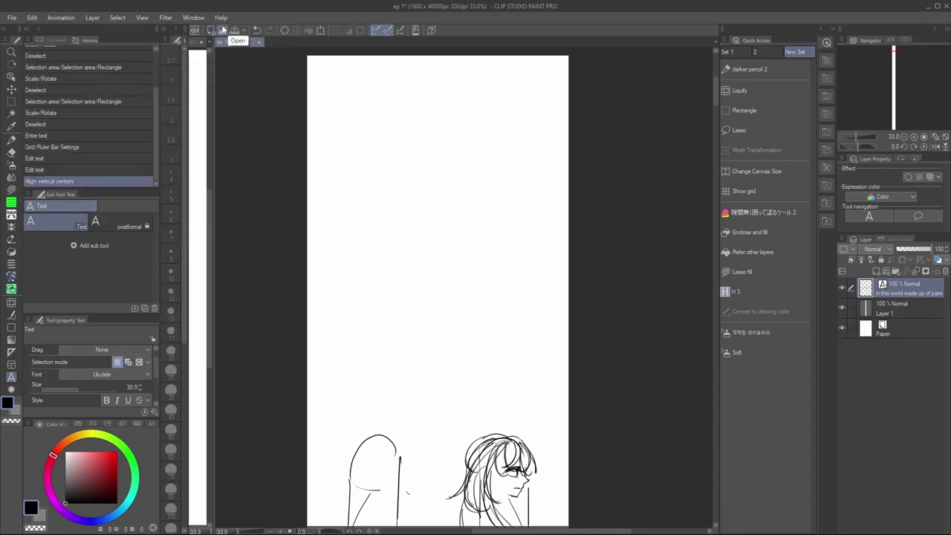
key("ctrl+z")
Center the text line across the canvas width with Align horizontal centers
left_click(34, 17)
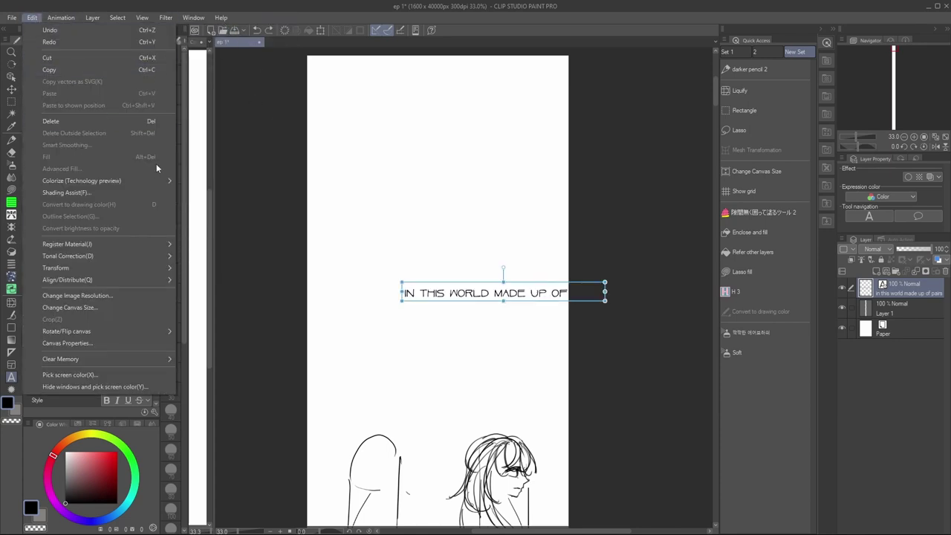
mouse_move(159, 280)
left_click(254, 69)
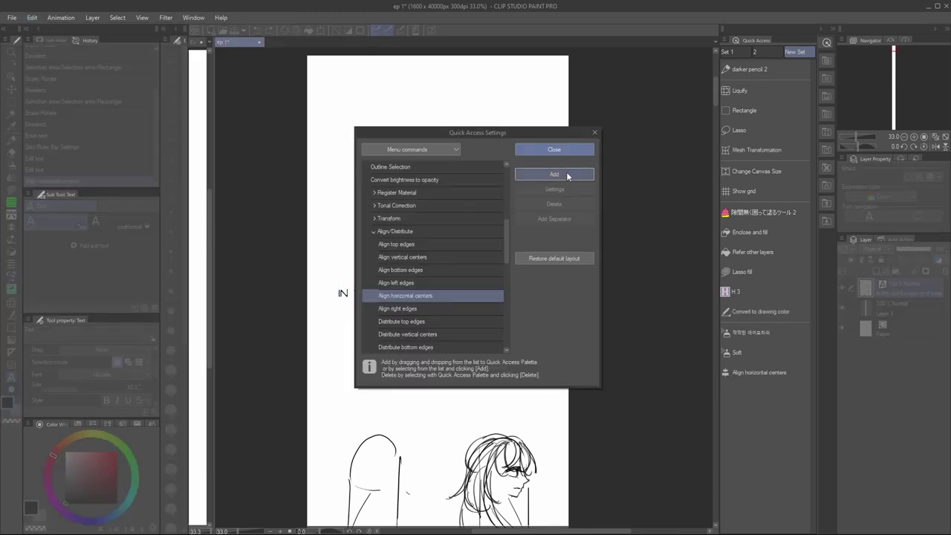
Finish adding Align horizontal centers to Quick Access and place it directly below Show grid
left_click(554, 149)
left_click_drag(758, 372, 749, 197)
left_click(747, 193)
Duplicate the Text sub tool and name the copy NA
scroll(448, 230, "up", 7)
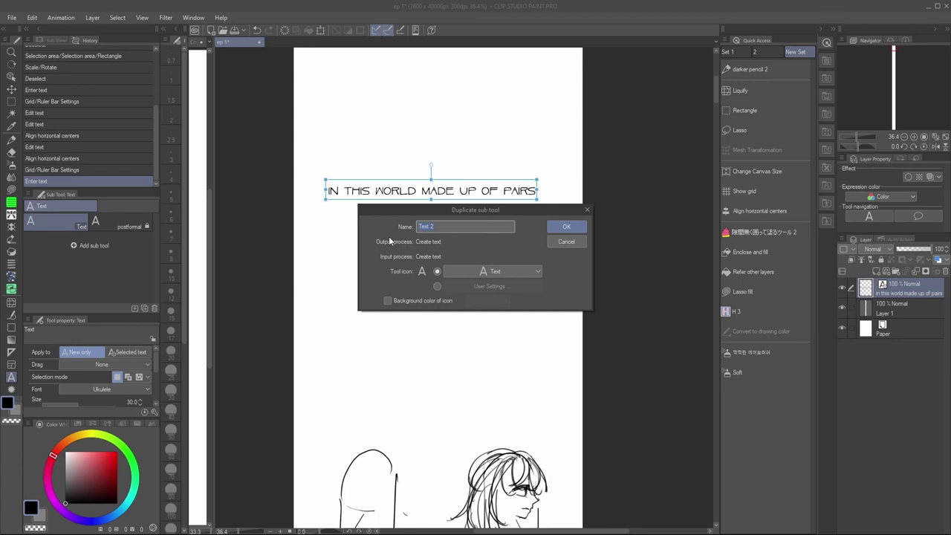
type("Nin")
left_click(565, 228)
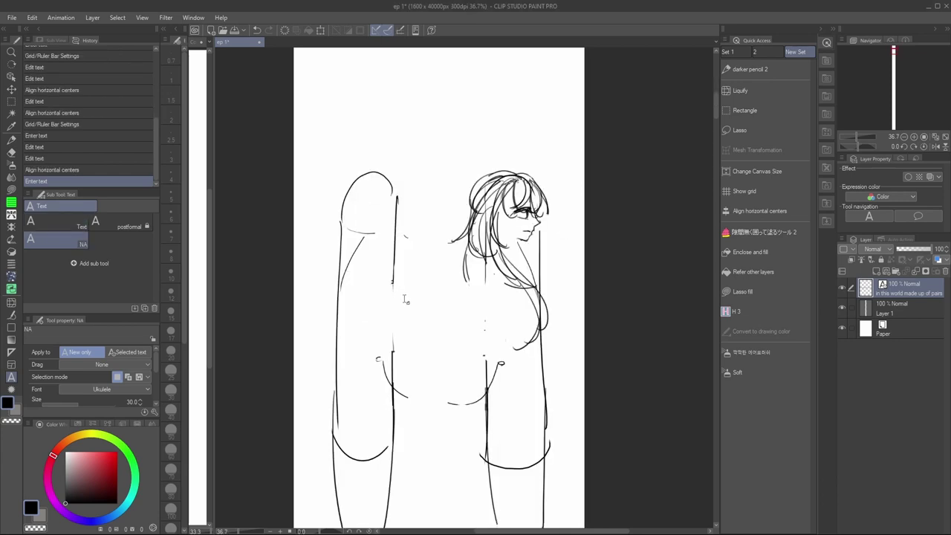
Add the text "for pairs" between the two figures and merge its layer with the first text layer
left_click(409, 308)
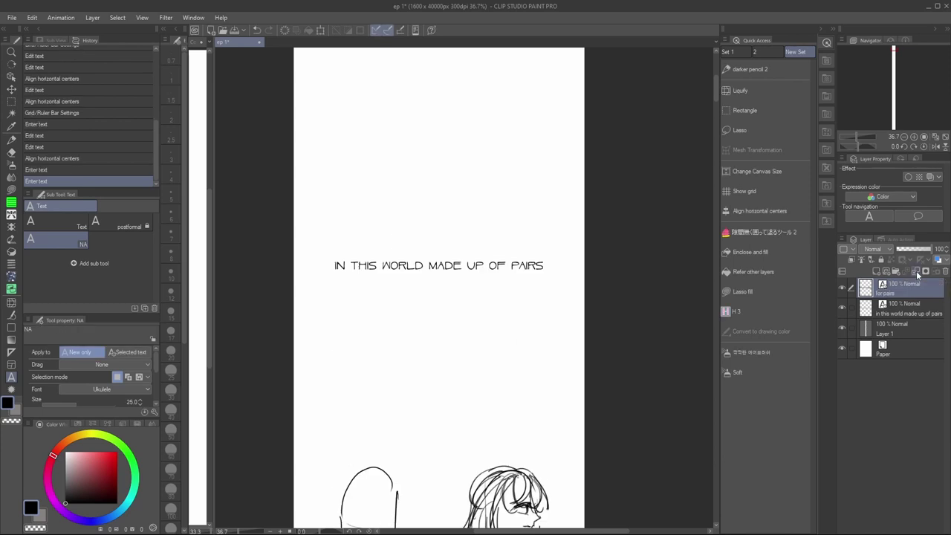
left_click(917, 272)
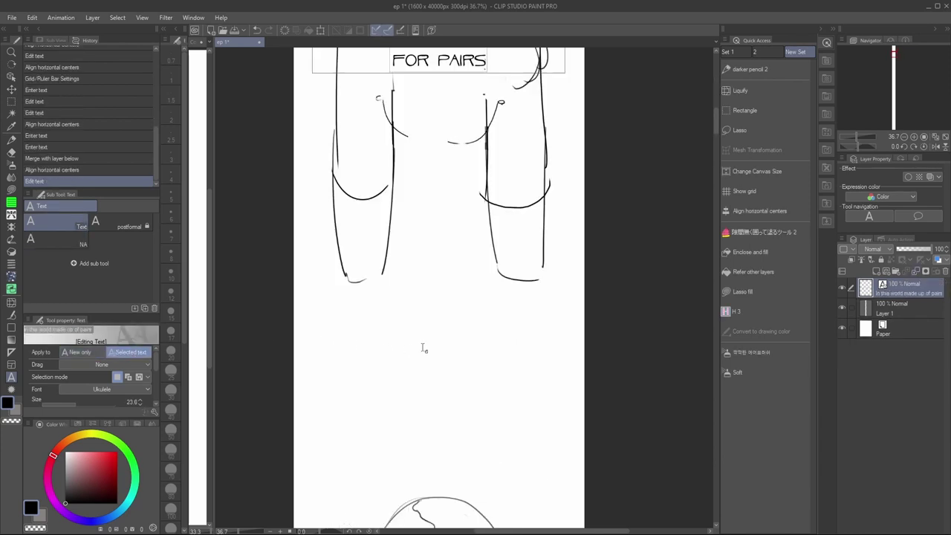
left_click(436, 345)
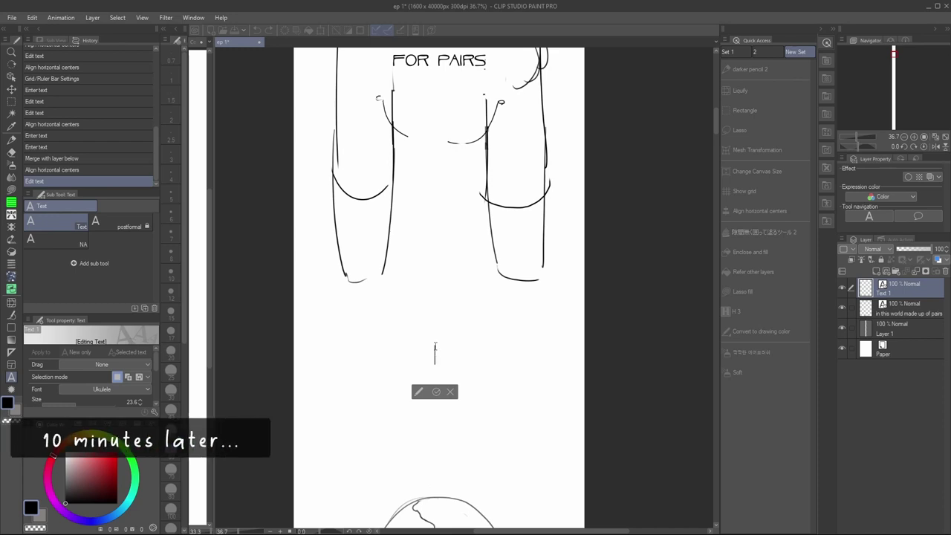
Check the How to add options of the Rectangle frame and Curve balloon sub tools against the NA text properties
left_click(11, 366)
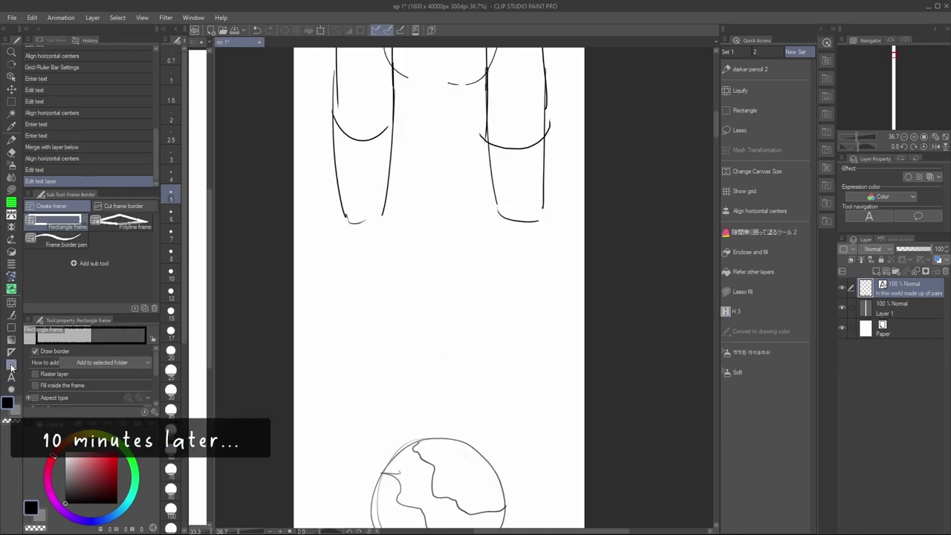
left_click(127, 363)
left_click(127, 364)
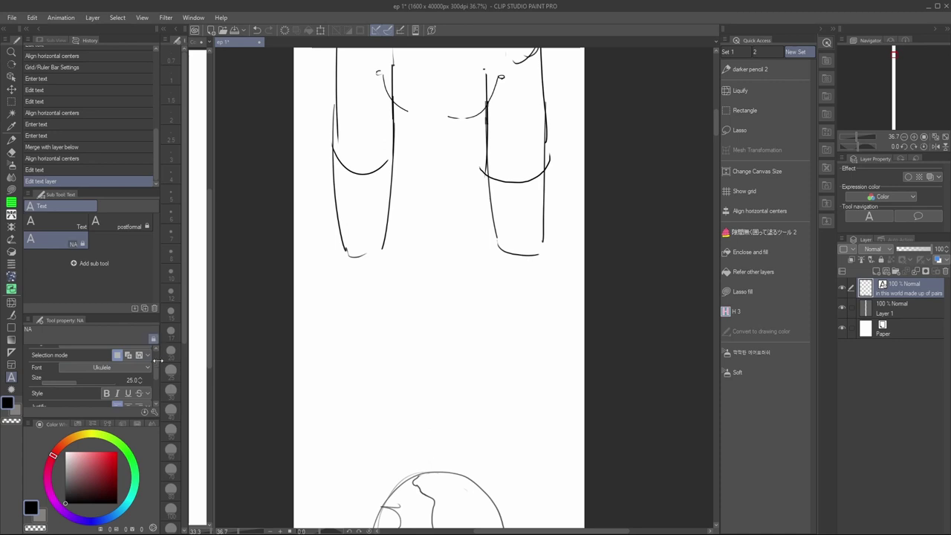
left_click_drag(156, 361, 161, 394)
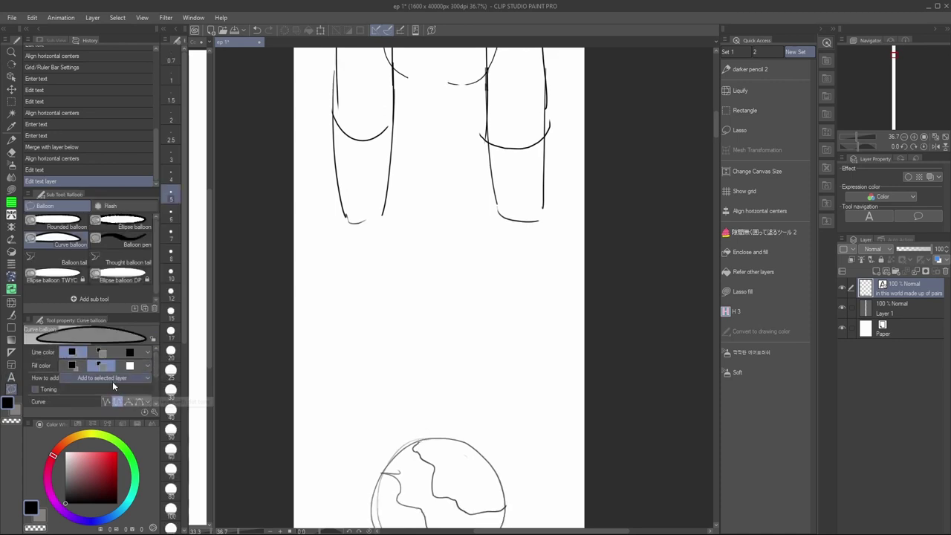
left_click(112, 379)
Make the How to add option from NA's edit settings available among its tool properties, keeping Detect position
left_click(153, 411)
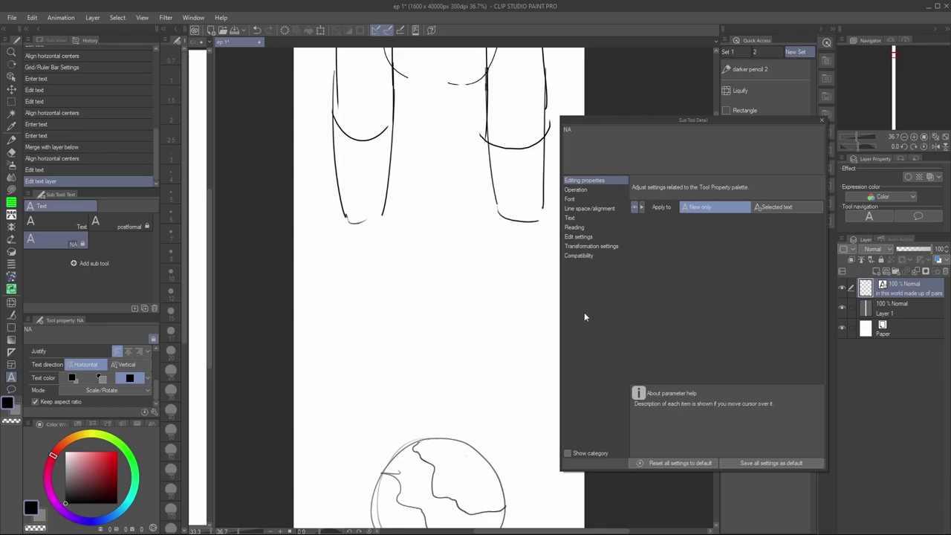
left_click(571, 217)
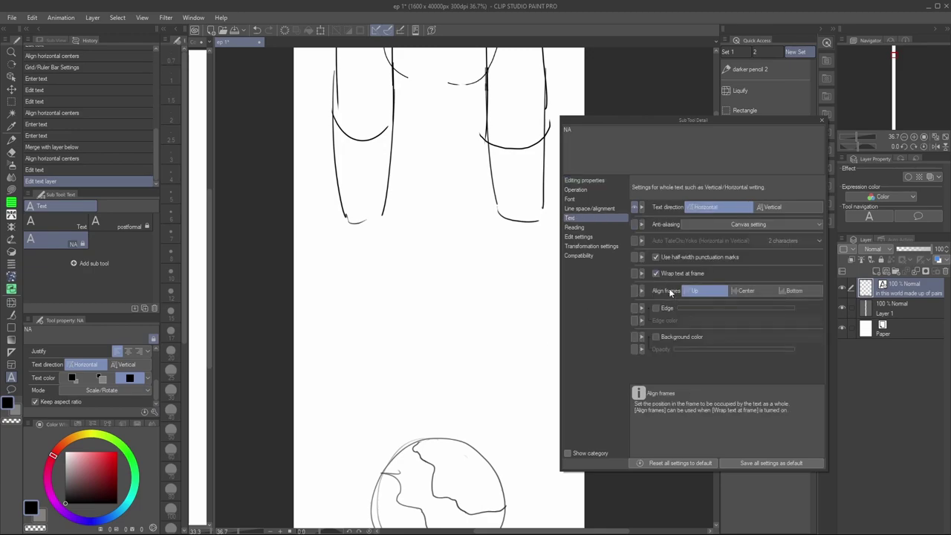
left_click(579, 237)
left_click(540, 297)
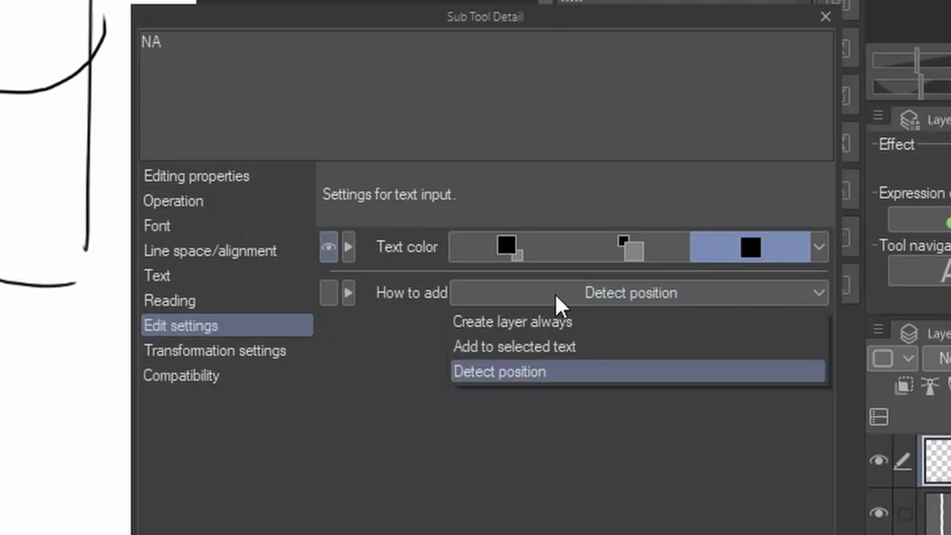
left_click(328, 294)
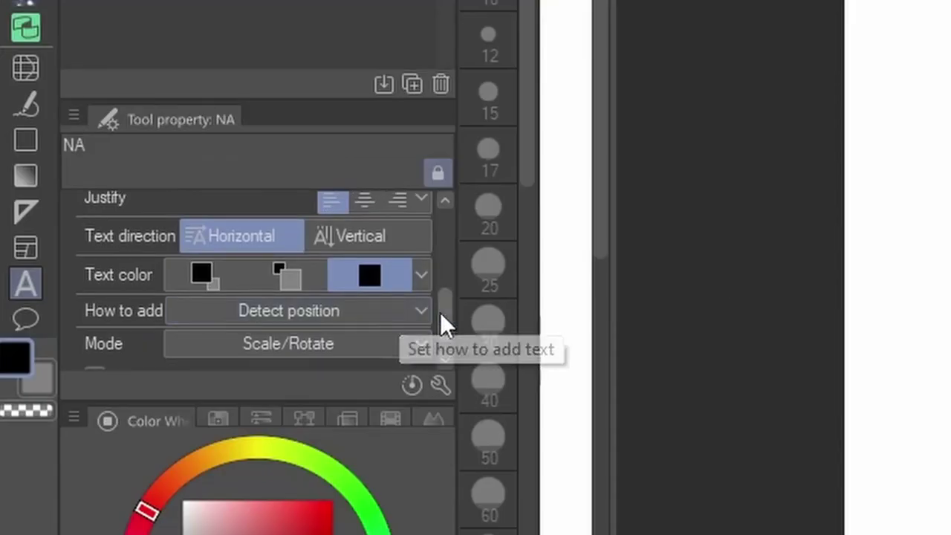
scroll(438, 312, "down", 1)
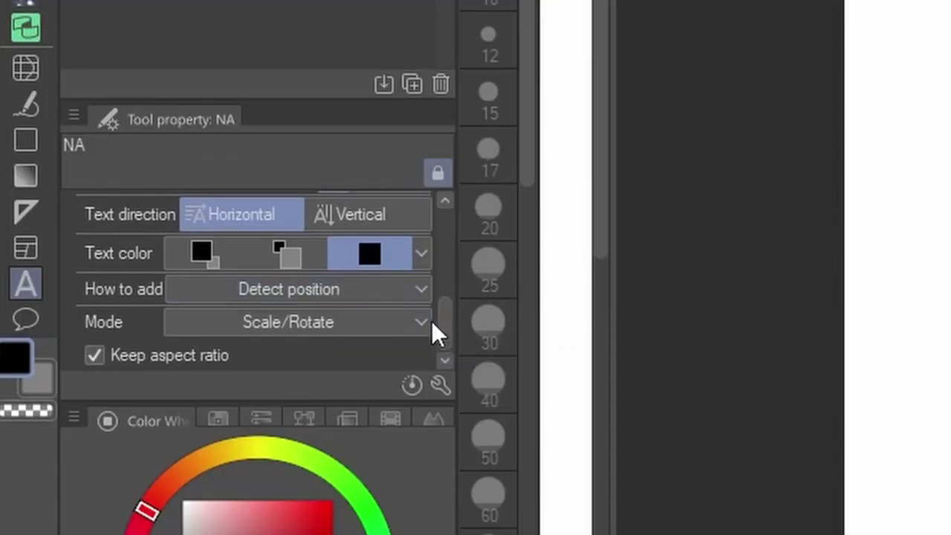
Set NA's How to add option to Add to selected text and start a new text between the figures and the globe
left_click(394, 292)
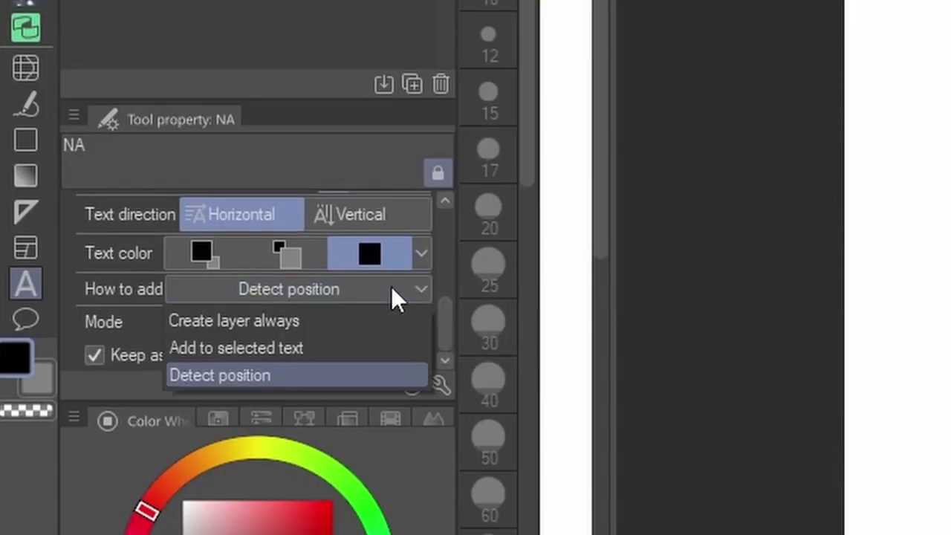
left_click(335, 348)
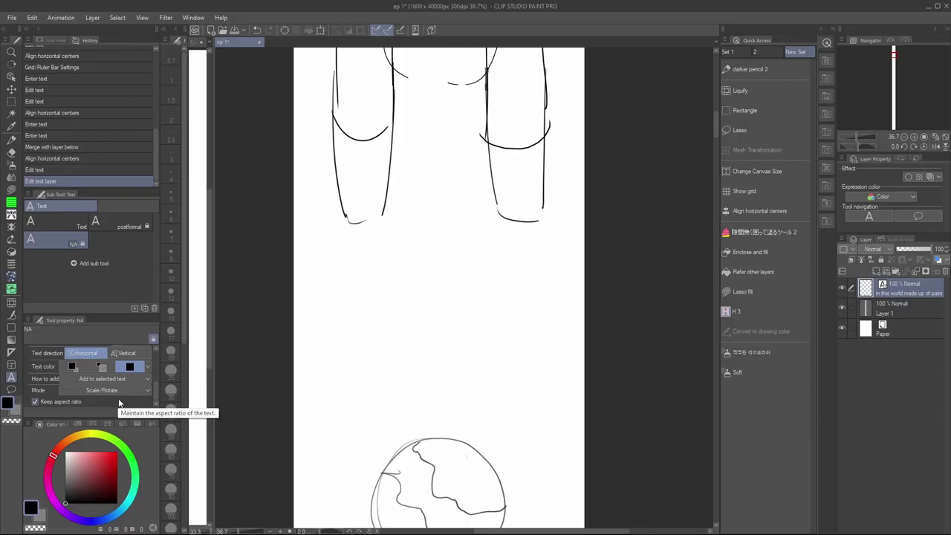
left_click(434, 303)
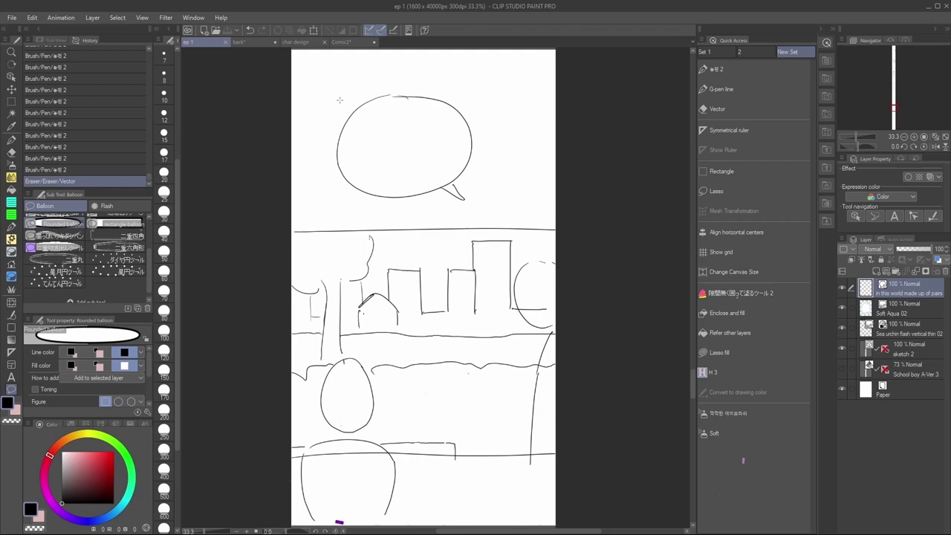
Place rounded balloons over the sketched speech bubbles in successive ep 1 panels, adding them to the selected text layer
left_click_drag(339, 100, 476, 203)
left_click_drag(693, 379, 694, 395)
left_click_drag(498, 330, 498, 330)
scroll(419, 140, "down", 5)
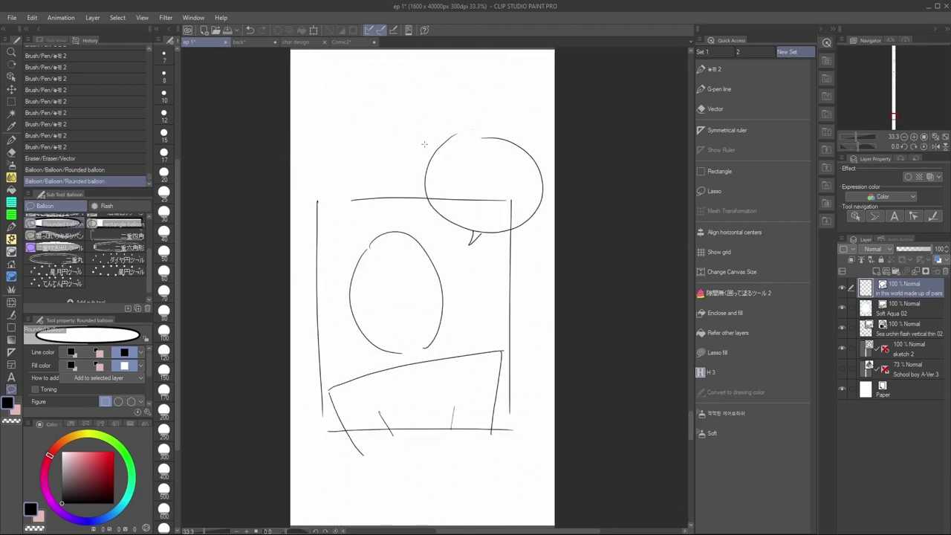
left_click_drag(543, 233, 543, 232)
mouse_move(693, 426)
left_mouse_down()
mouse_move(695, 457)
mouse_move(697, 441)
left_mouse_up()
left_click_drag(417, 305, 418, 306)
mouse_move(689, 443)
left_mouse_down()
mouse_move(687, 453)
mouse_move(691, 431)
mouse_move(692, 444)
left_mouse_up()
left_click(402, 234, "ctrl")
left_click_drag(402, 236, 384, 260)
left_click_drag(689, 444, 694, 389)
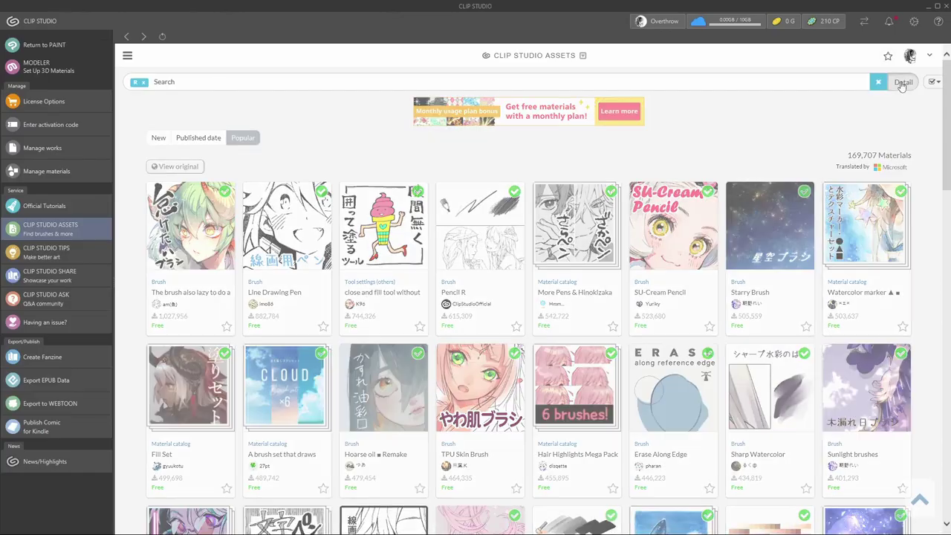
Filter the Clip Studio Assets materials by type Pose and price Free and browse the listed poses
left_click(485, 84)
left_click(190, 137)
left_click(141, 235)
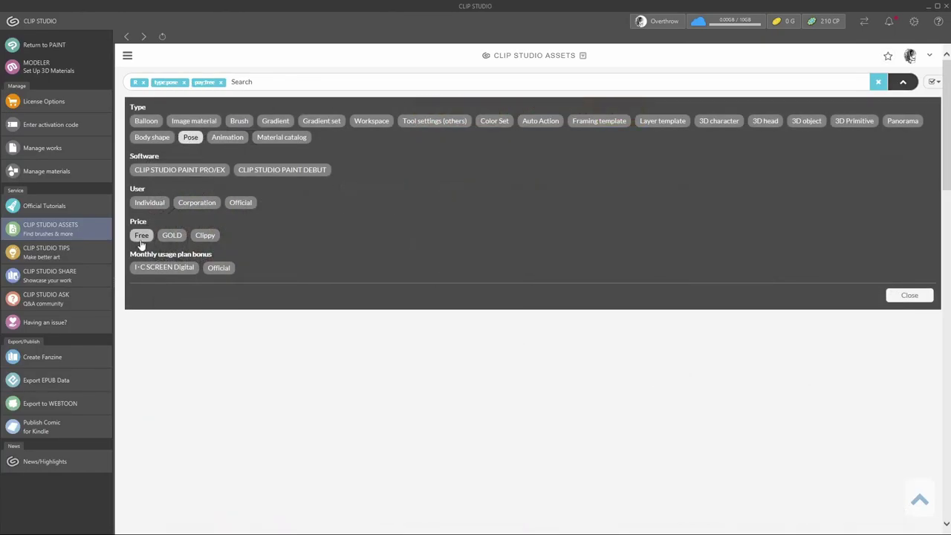
left_click(926, 297)
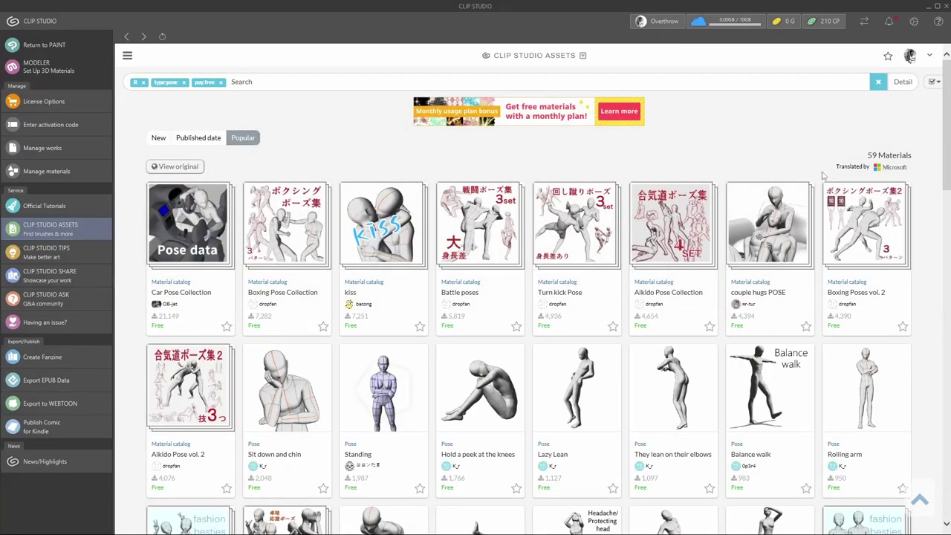
scroll(817, 156, "down", 1)
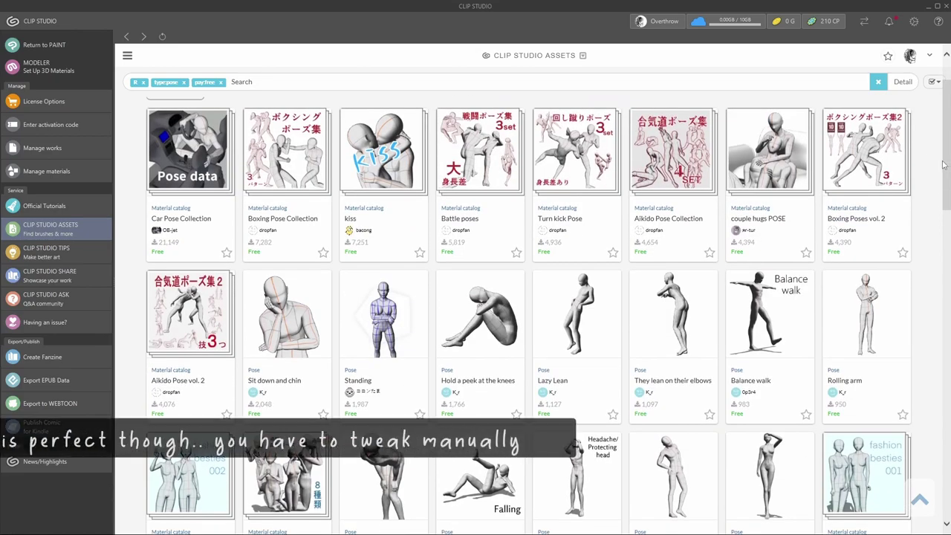
scroll(935, 165, "down", 15)
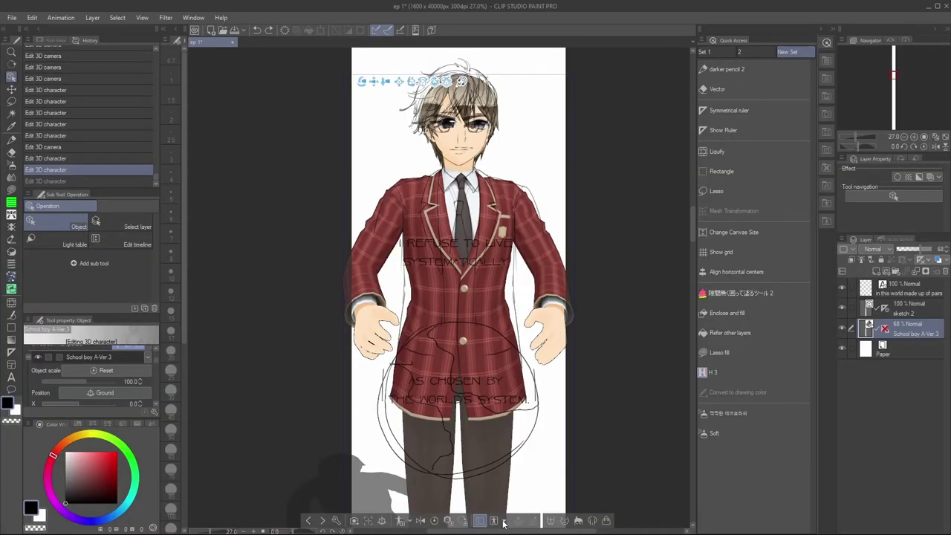
Check the pose scanner, 3D pose material and hand scanner options available for the school boy 3D character
left_click(493, 520)
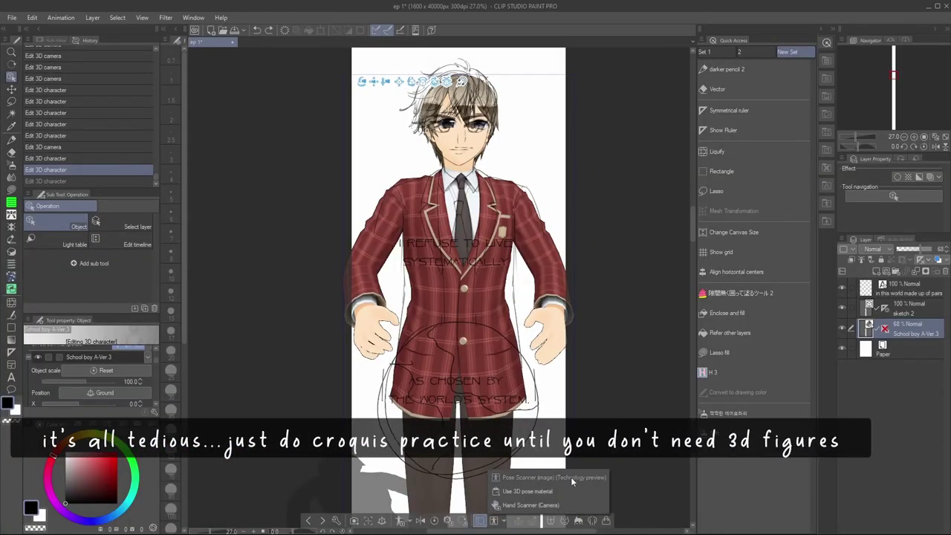
left_click(505, 522)
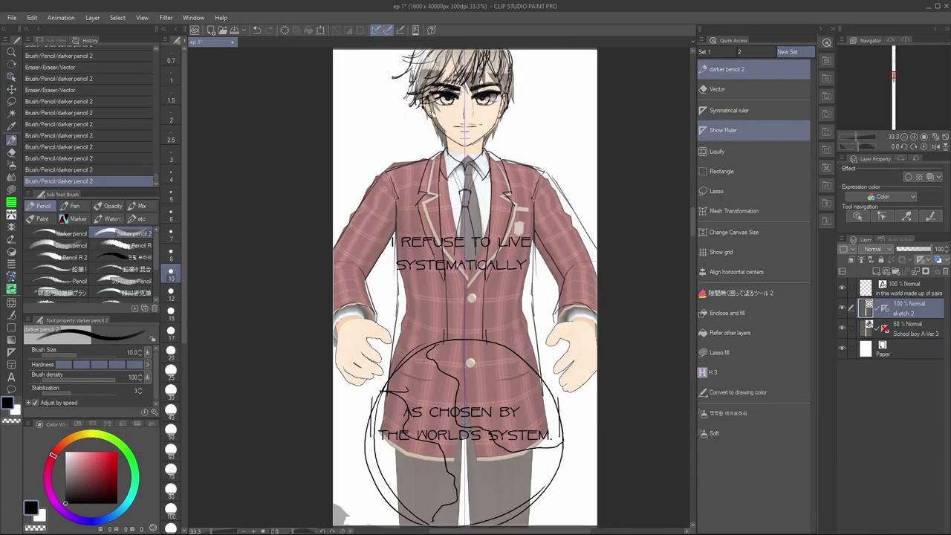
Sketch the figure's hand contours over the faded 3D character on the sketch 2 layer with darker pencil 2
scroll(345, 283, "up", 4)
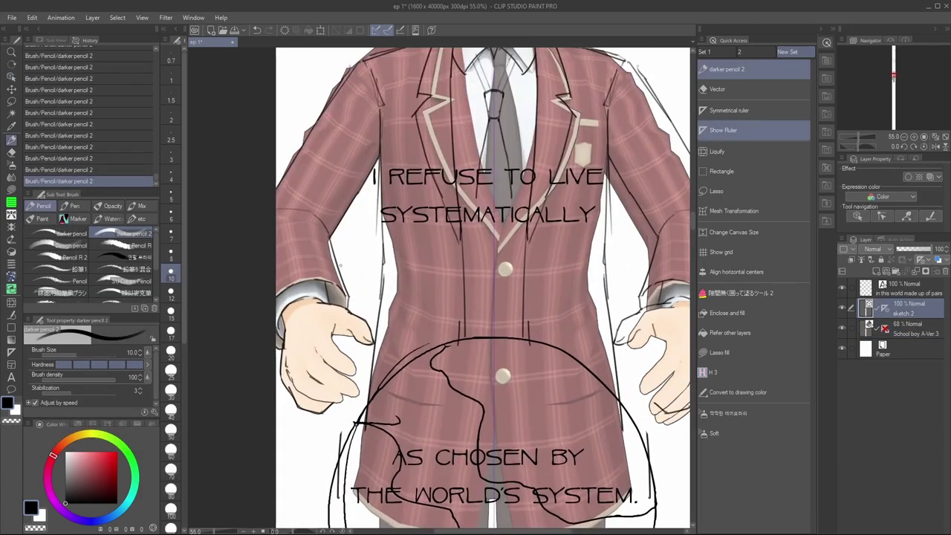
left_click_drag(327, 339, 297, 371)
left_click_drag(360, 355, 289, 402)
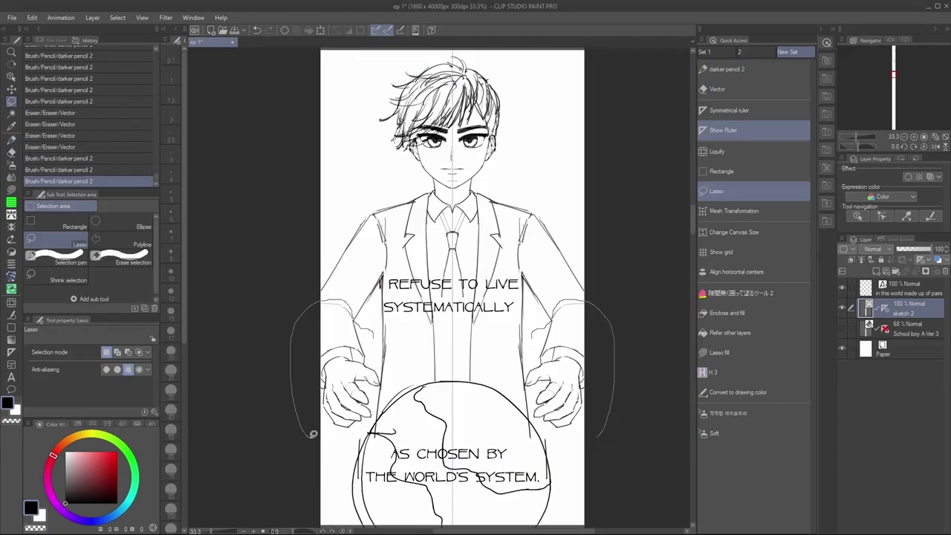
Try to transform the sketched hands and cuffs inside the mirrored lasso selection
key("ctrl+t")
mouse_move(312, 434)
left_mouse_down()
mouse_move(369, 342)
mouse_move(286, 447)
left_mouse_up()
key("ctrl+z")
key("ctrl+z")
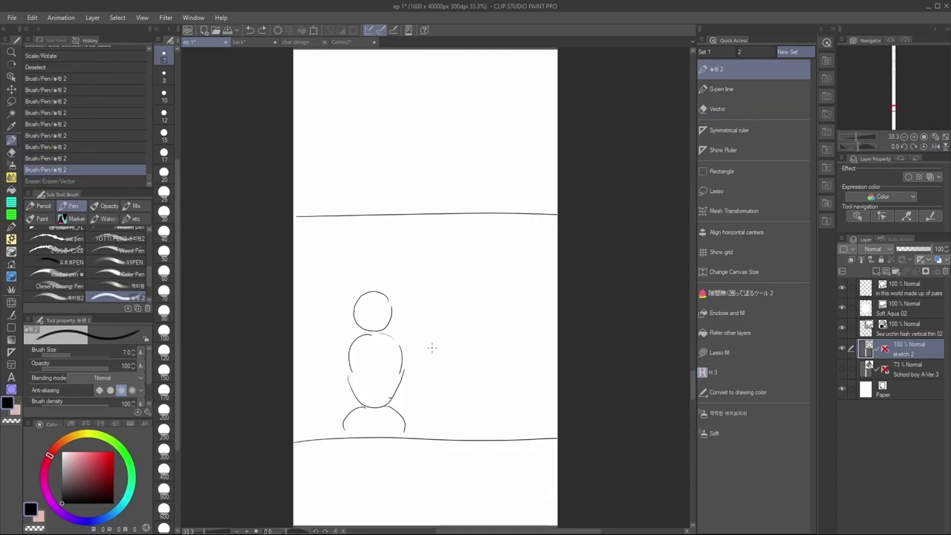
Switch to the Vector eraser for cleaning up the small figure's sketch lines
key("e")
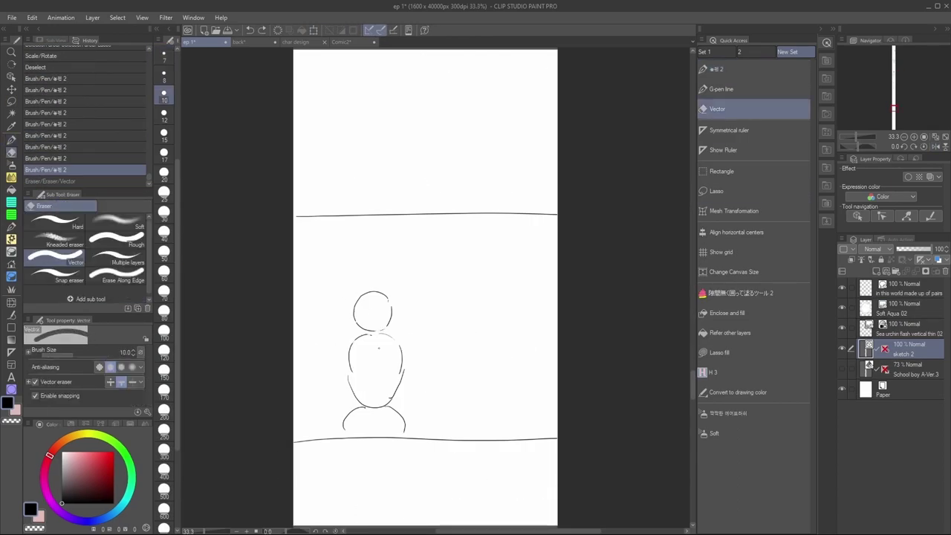
key("Delete")
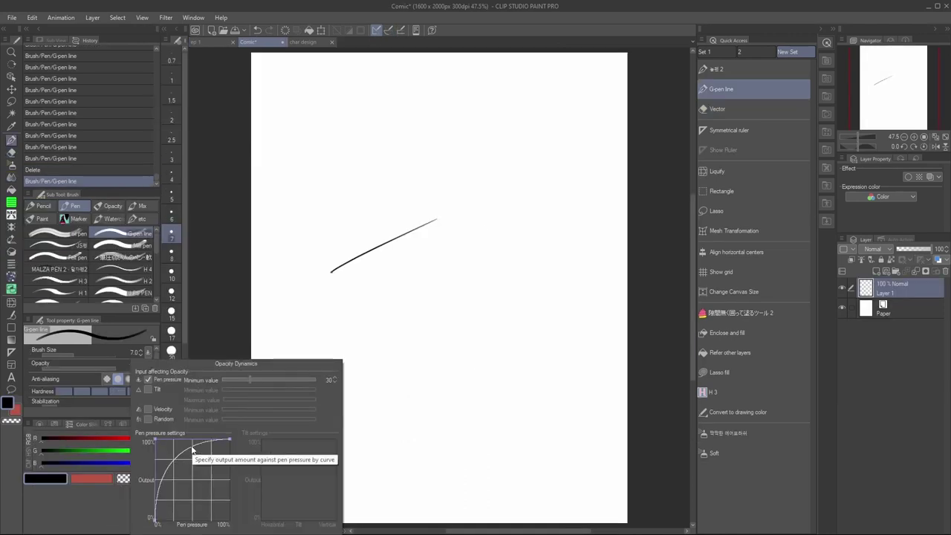
Steepen the G-pen line's opacity pen pressure curve and set its minimum value to 20
left_click_drag(167, 439, 203, 438)
left_click(335, 383)
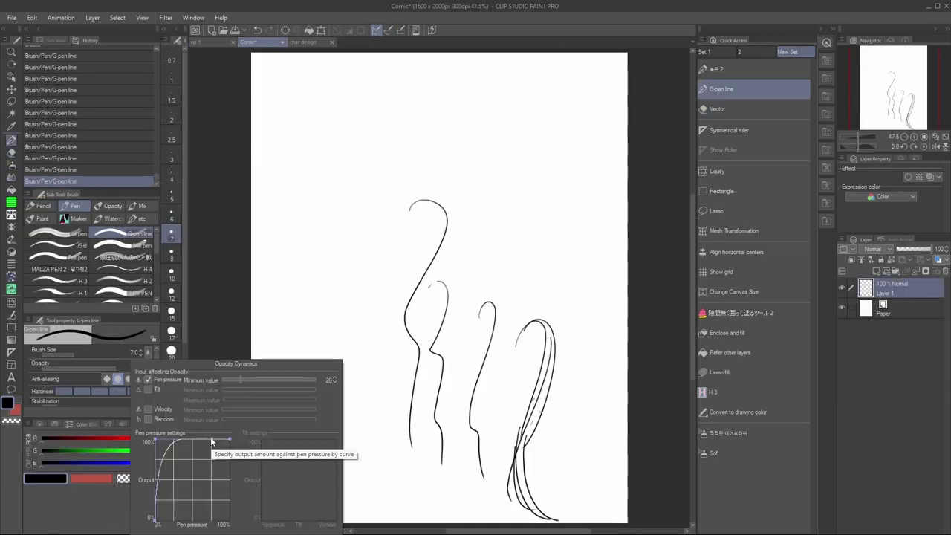
left_click_drag(176, 446, 169, 442)
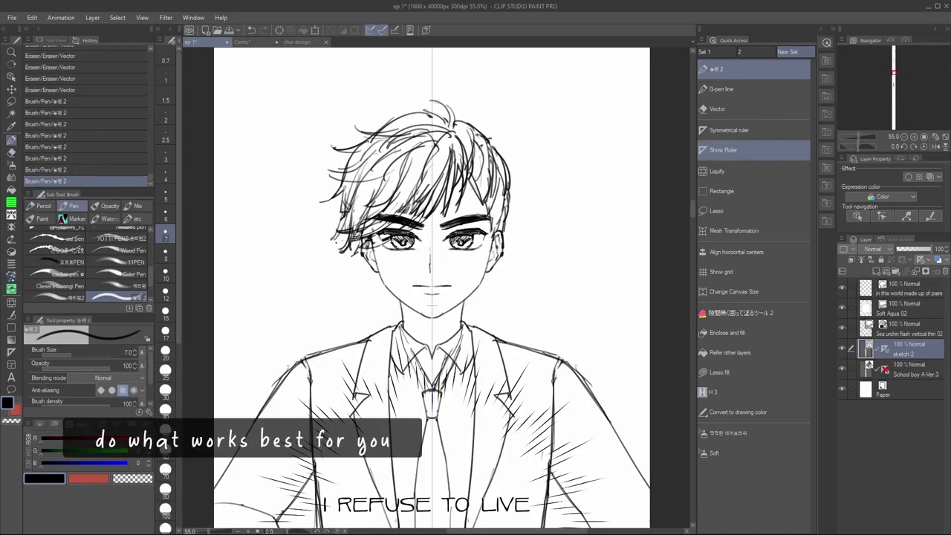
key("c")
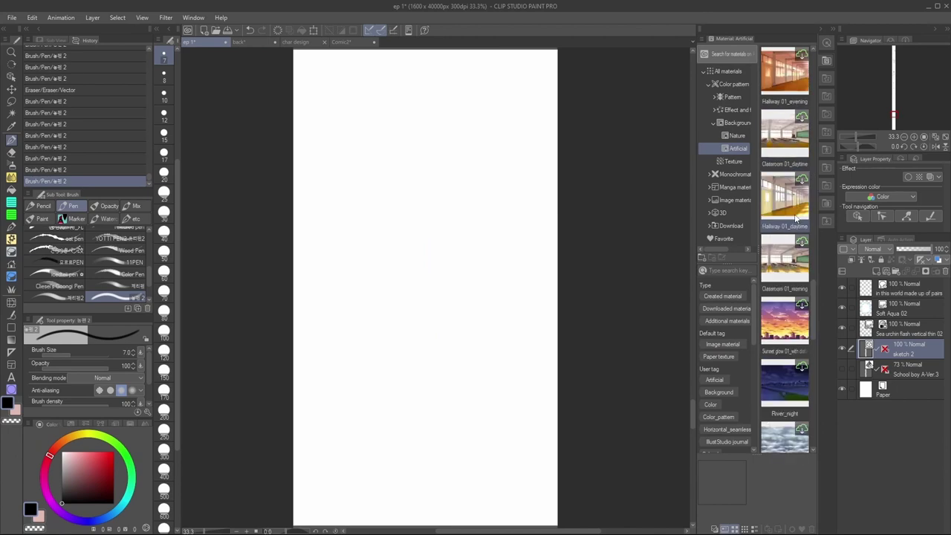
Browse the monochromatic pattern categories of the material library for usable backgrounds and effects
left_click(710, 175)
left_click(735, 227)
left_click(738, 238)
scroll(788, 238, "down", 5)
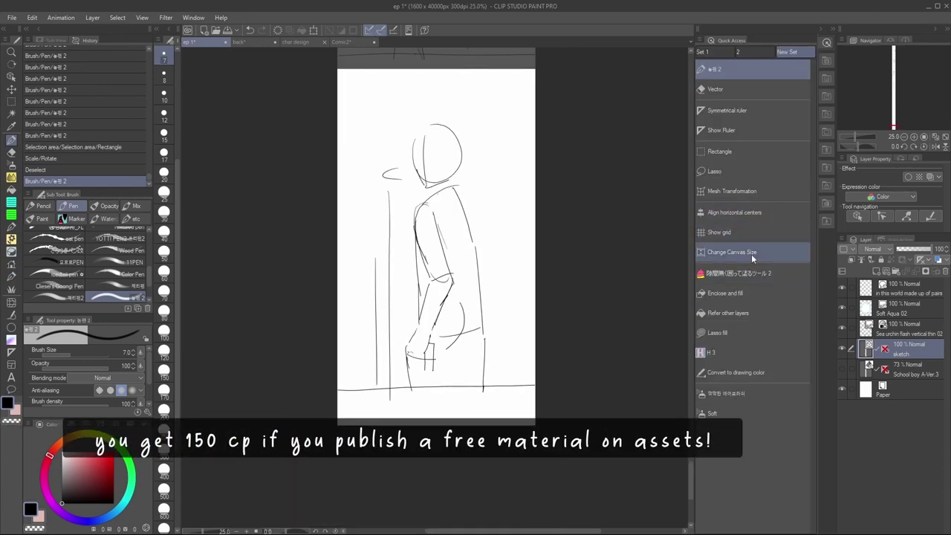
Extend the ep 1 canvas height to 50000 px to make room for more panels
left_click(751, 252)
left_click(769, 113)
left_click(873, 99)
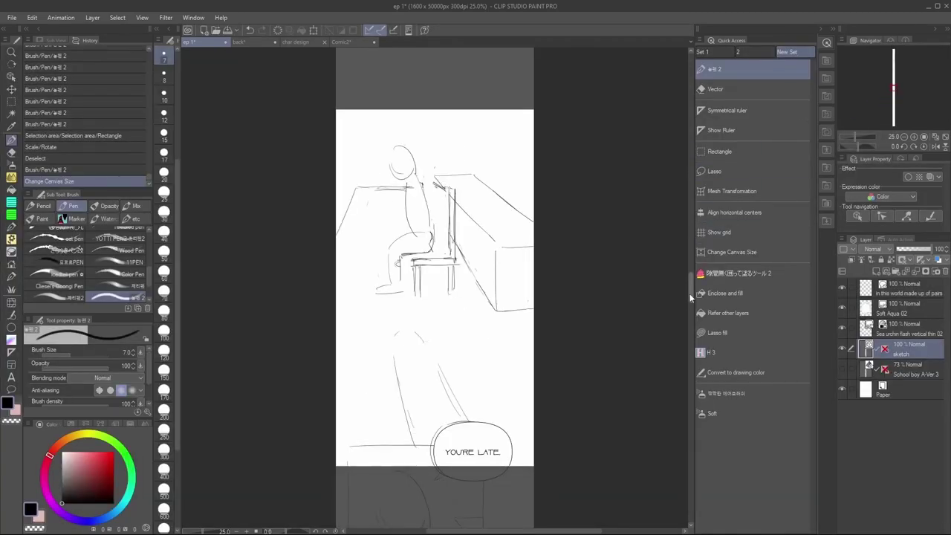
left_click_drag(690, 296, 691, 445)
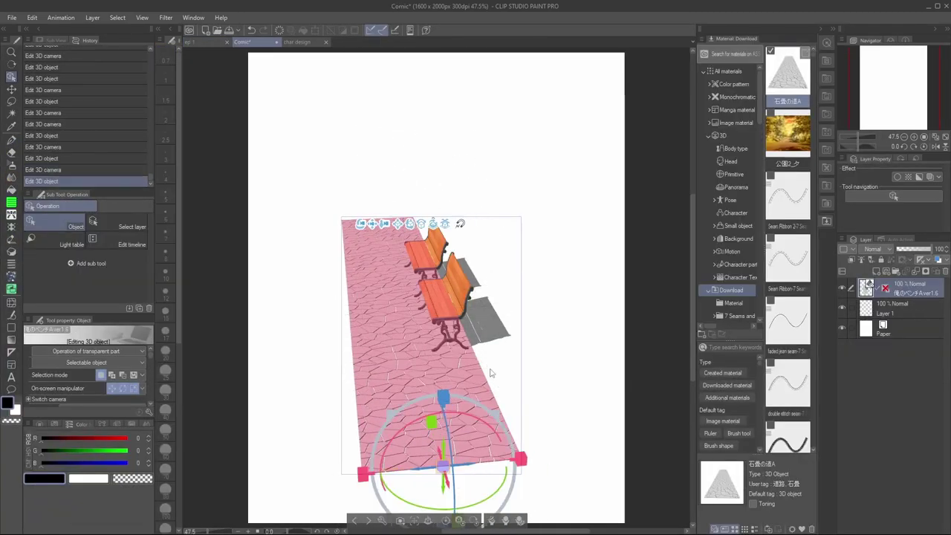
Adjust the placement and width of the stone path 3D object beneath the benches
left_click_drag(475, 446, 484, 331)
left_click_drag(350, 465, 327, 466)
left_click_drag(497, 457, 546, 427)
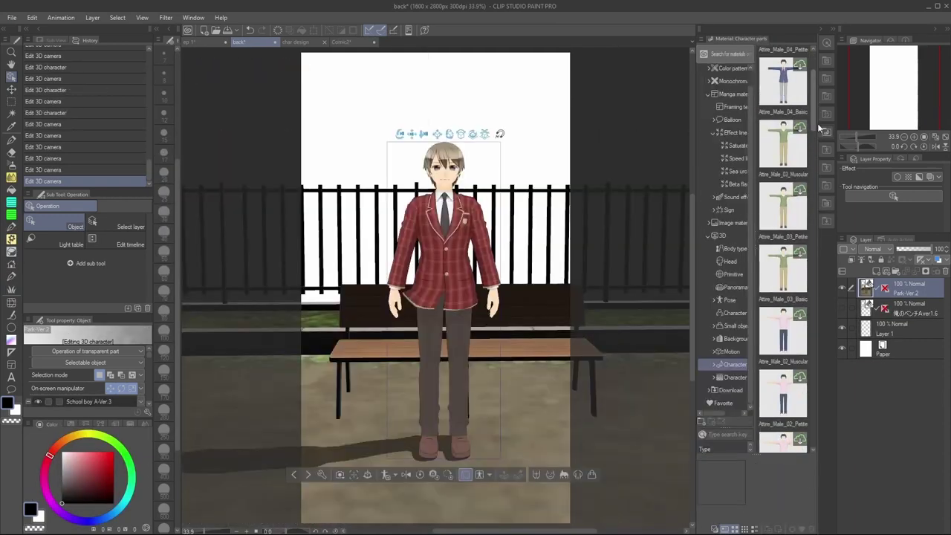
Look through the character parts and character texture materials for hairstyles, outfits and facial features
left_click_drag(818, 124, 817, 327)
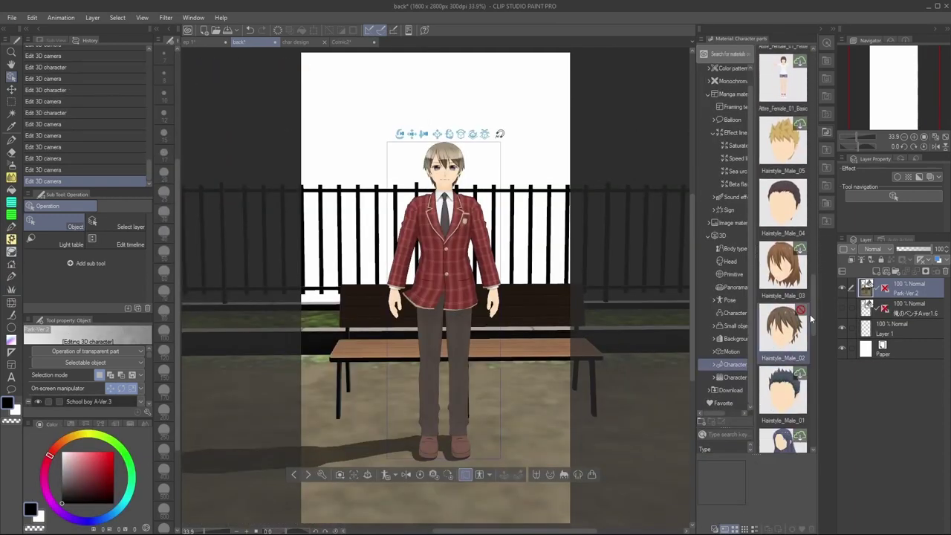
left_click(733, 377)
left_click_drag(812, 87, 812, 241)
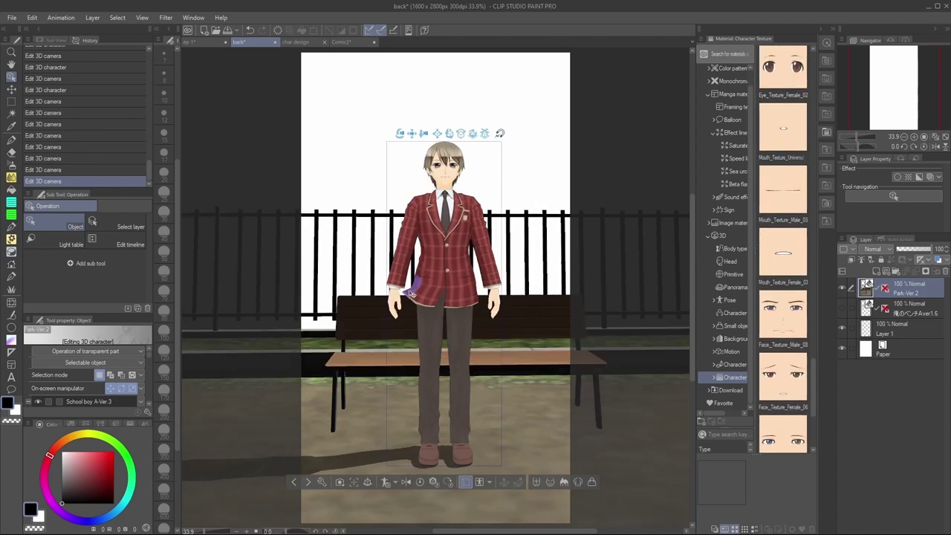
Apply Eye_Texture_Male_05 to the school boy 3D character's face and open the character's face options
left_click(411, 293)
left_click(417, 298)
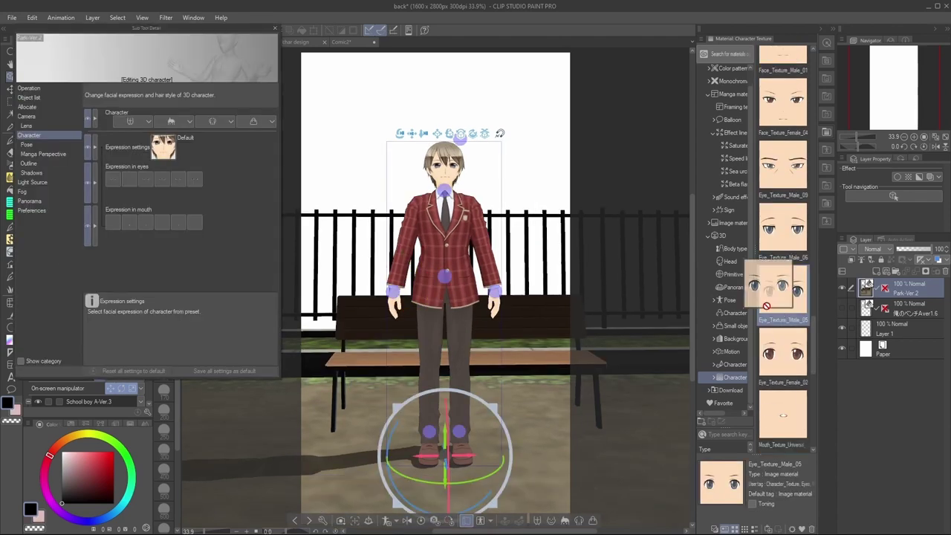
left_click_drag(783, 291, 444, 158)
left_click_drag(483, 248, 444, 249)
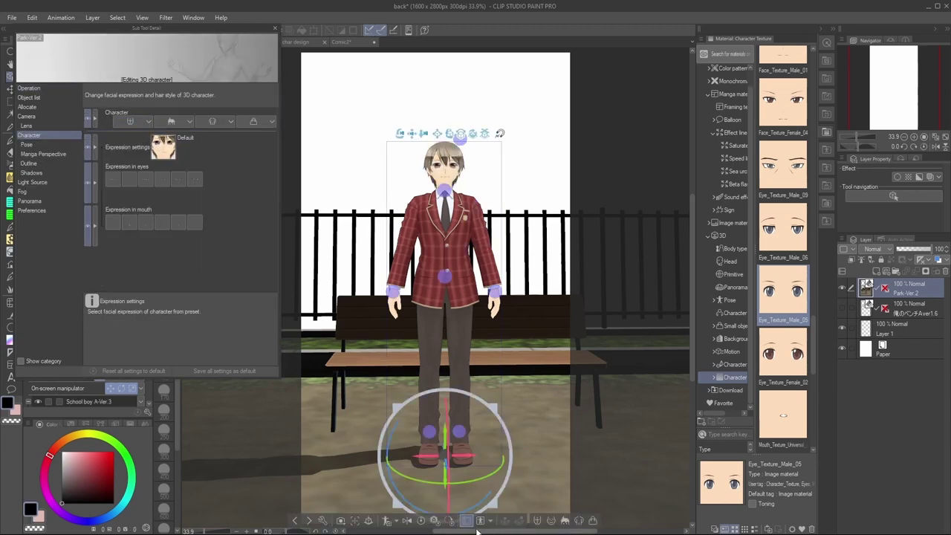
left_click(148, 122)
left_click(133, 121)
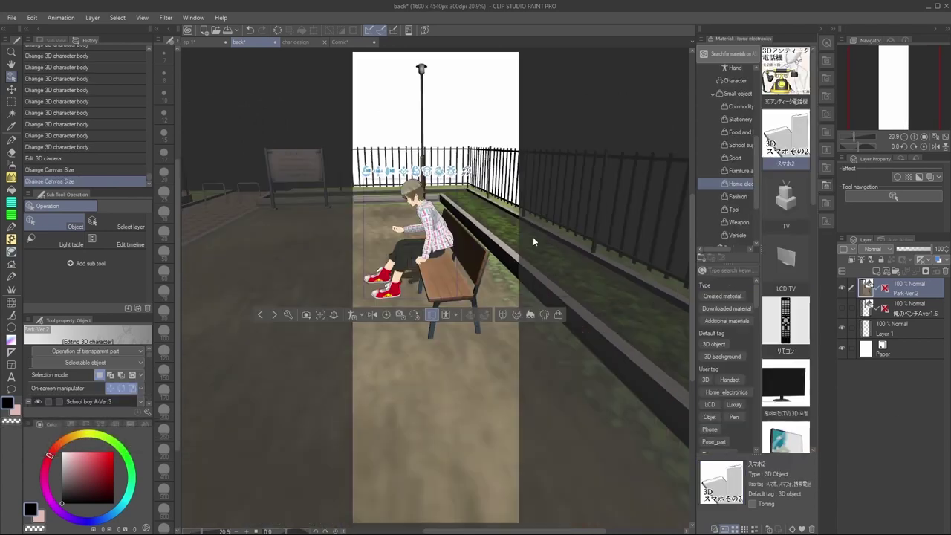
Hide the school boy in the park scene and run the 線抽出 LT line extraction auto action
left_click(38, 402)
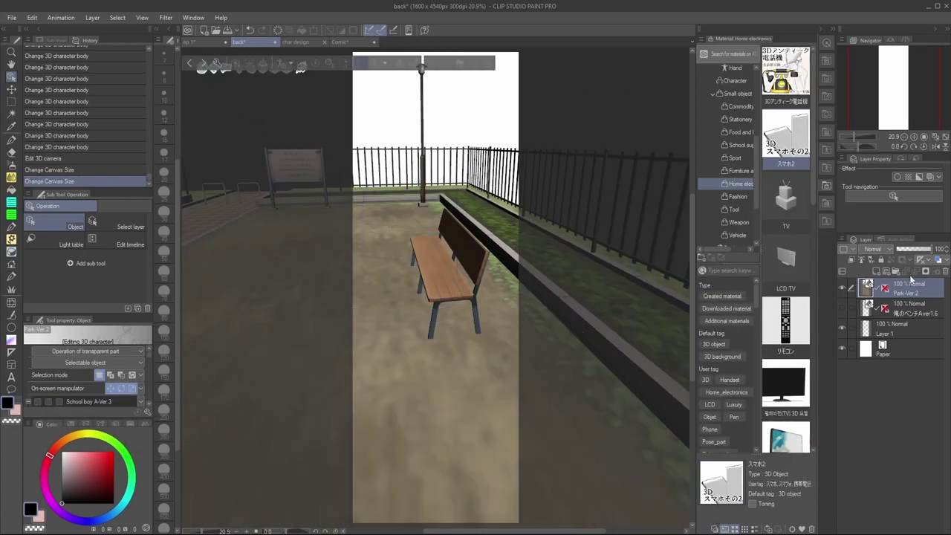
left_click(901, 240)
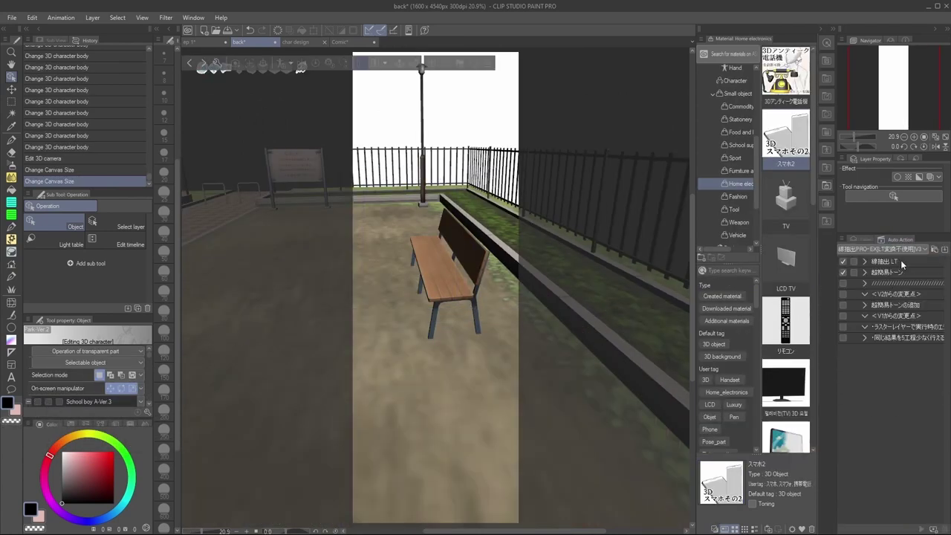
double_click(900, 260)
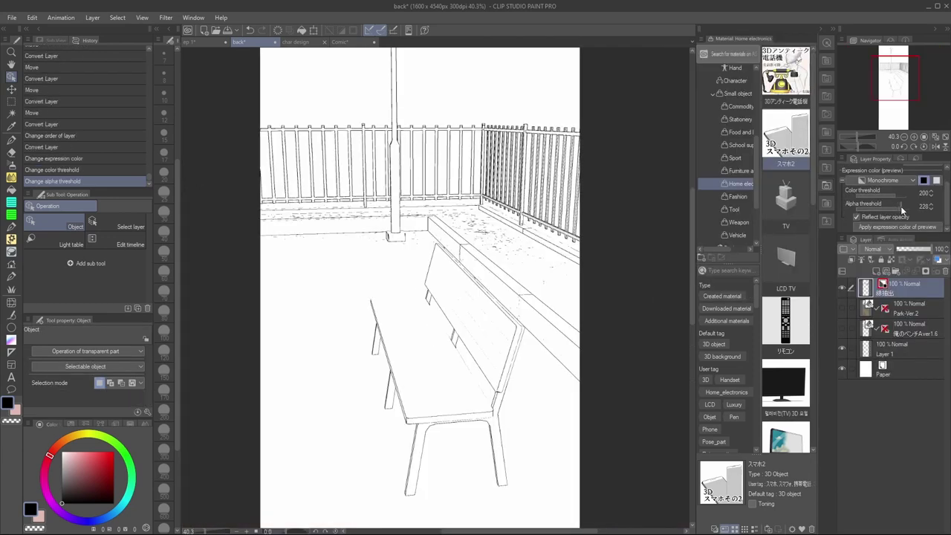
Set the extracted line layer's color threshold to 237 and alpha threshold to 183
mouse_move(876, 208)
left_mouse_down()
mouse_move(859, 209)
mouse_move(892, 208)
left_mouse_up()
mouse_move(896, 195)
left_mouse_down()
mouse_move(910, 194)
mouse_move(900, 195)
left_mouse_up()
left_click(931, 191)
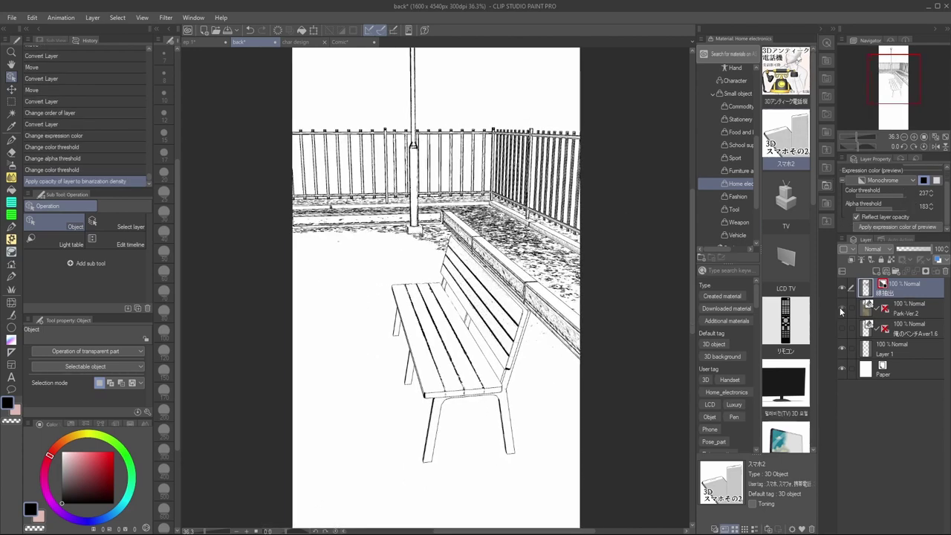
Show the Park-Ver.2 layer, duplicate it above the original and rasterize the copy
left_click(840, 309)
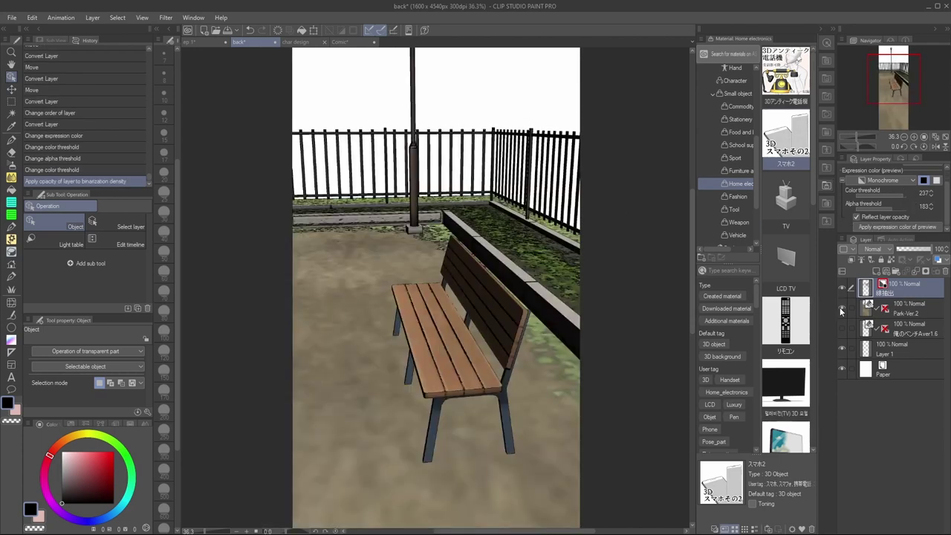
left_click(908, 312)
left_click_drag(912, 312, 913, 302, "alt")
right_click(902, 312)
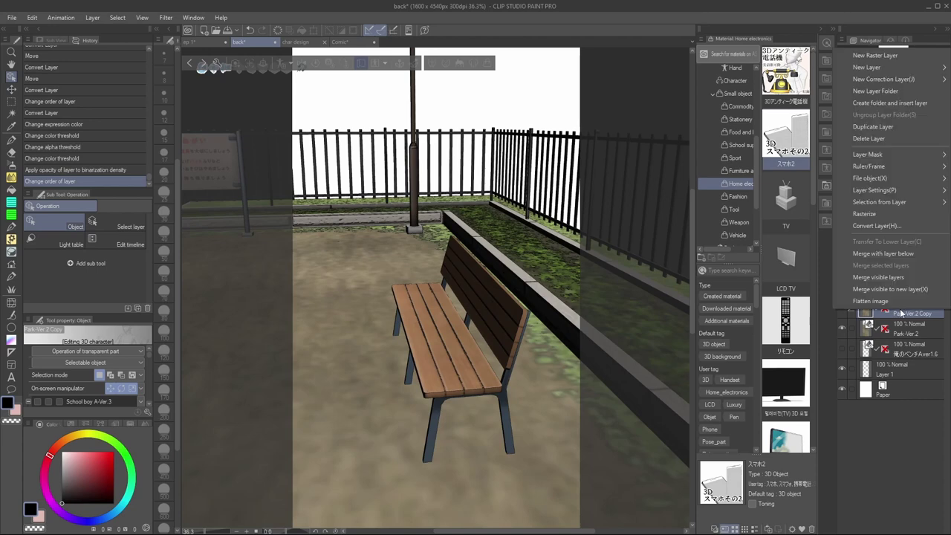
left_click(884, 215)
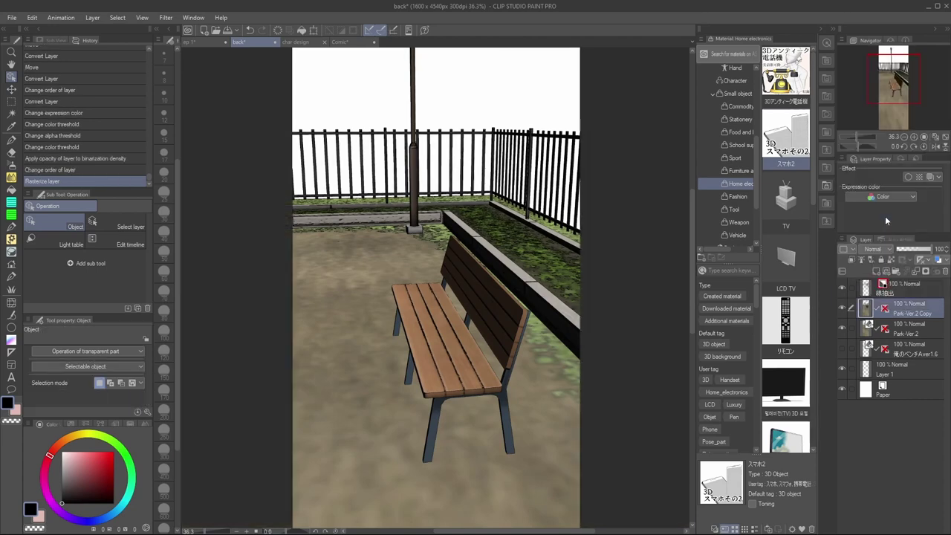
Add a Tone Curve correction layer over the park scene and reshape its curves
left_click(841, 306)
left_click(841, 306)
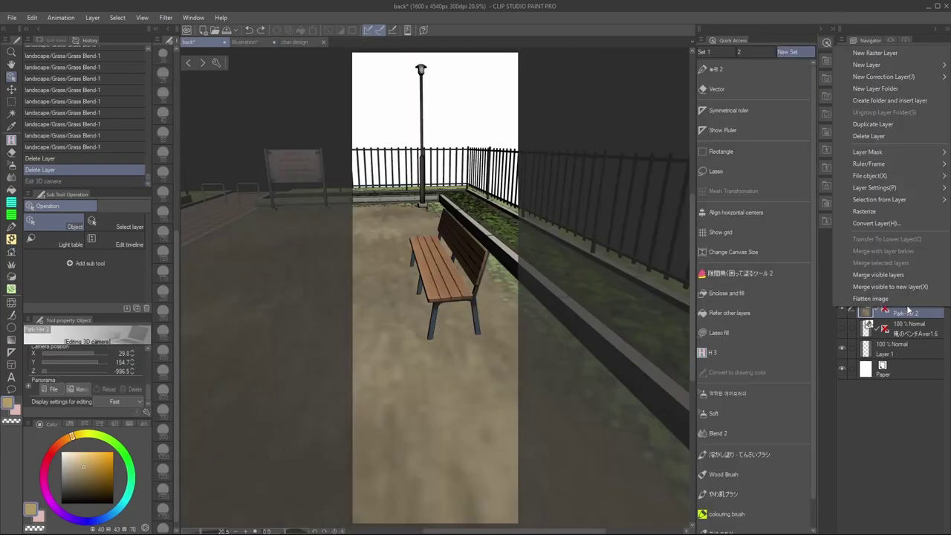
mouse_move(884, 78)
left_click(792, 138)
mouse_move(141, 158)
left_mouse_down()
mouse_move(147, 179)
mouse_move(139, 158)
left_mouse_up()
left_click_drag(115, 179, 120, 161)
left_click_drag(103, 194, 104, 190)
mouse_move(82, 211)
left_mouse_down()
mouse_move(84, 185)
mouse_move(102, 205)
mouse_move(90, 219)
left_mouse_up()
left_click_drag(72, 231, 51, 230)
scroll(491, 238, "up", 2)
left_click_drag(491, 239, 524, 238)
left_click_drag(65, 224, 72, 240)
left_click_drag(120, 161, 121, 174)
left_click_drag(357, 200, 374, 198)
left_click(195, 119)
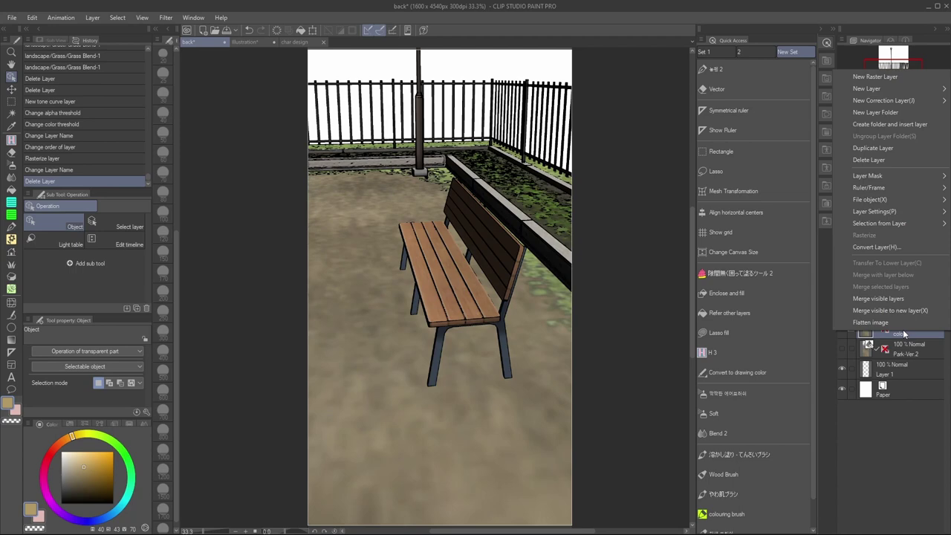
Add a Brightness/Contrast correction layer above the color layer and adjust its sliders
mouse_move(884, 100)
left_click(765, 102)
left_click_drag(550, 90, 545, 90)
left_click(620, 77)
Add a Hue/Saturation/Luminosity correction layer over the color layer and adjust its sliders
right_click(914, 329)
mouse_move(891, 97)
left_click(792, 111)
mouse_move(118, 179)
left_mouse_down()
mouse_move(106, 178)
mouse_move(118, 180)
left_mouse_up()
left_click_drag(119, 208, 130, 232)
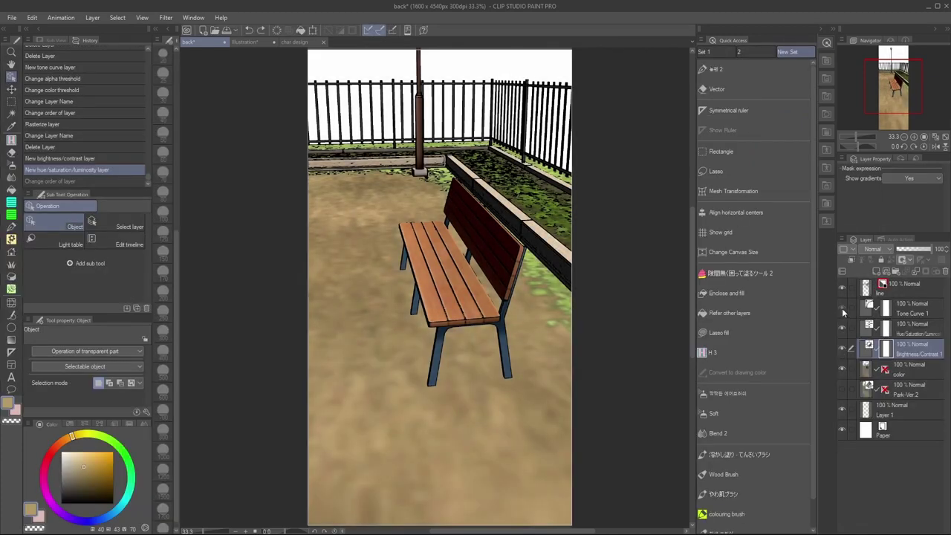
Set the Tone Curve 1 layer's blending mode to Hue and its opacity to 20%
left_click(842, 307)
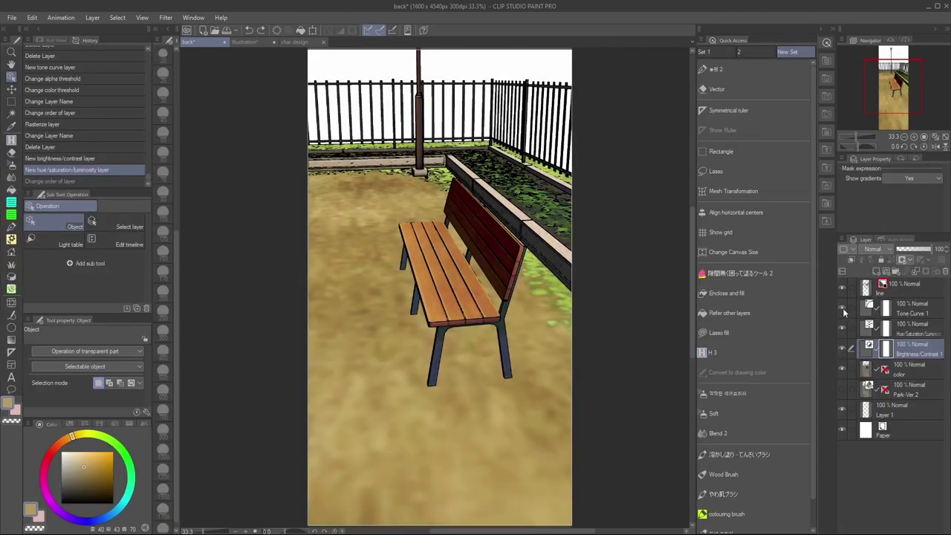
left_click(918, 313)
left_click(873, 249)
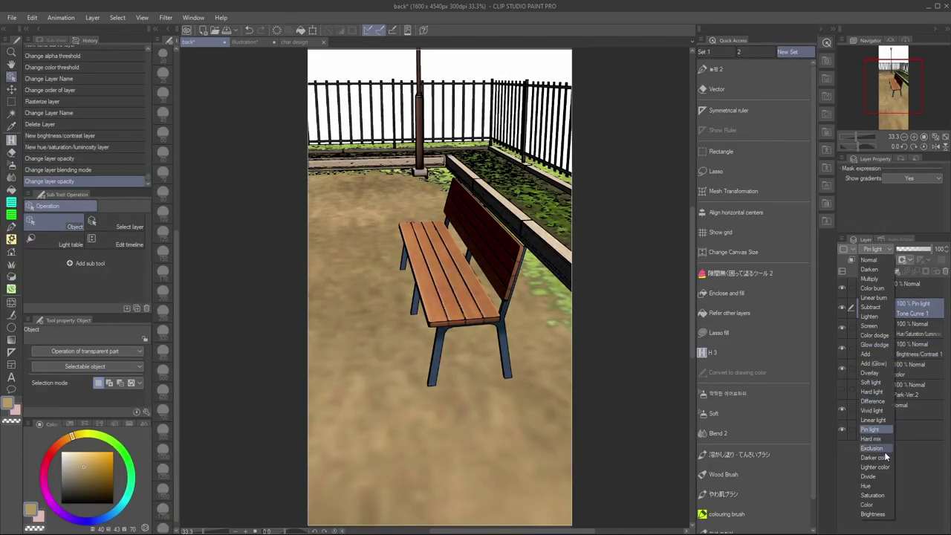
left_click(866, 485)
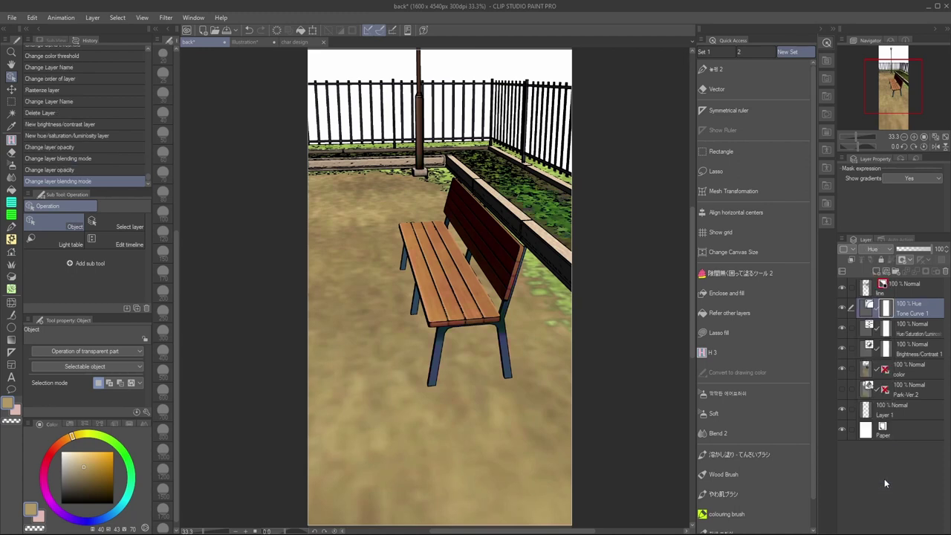
left_click(919, 250)
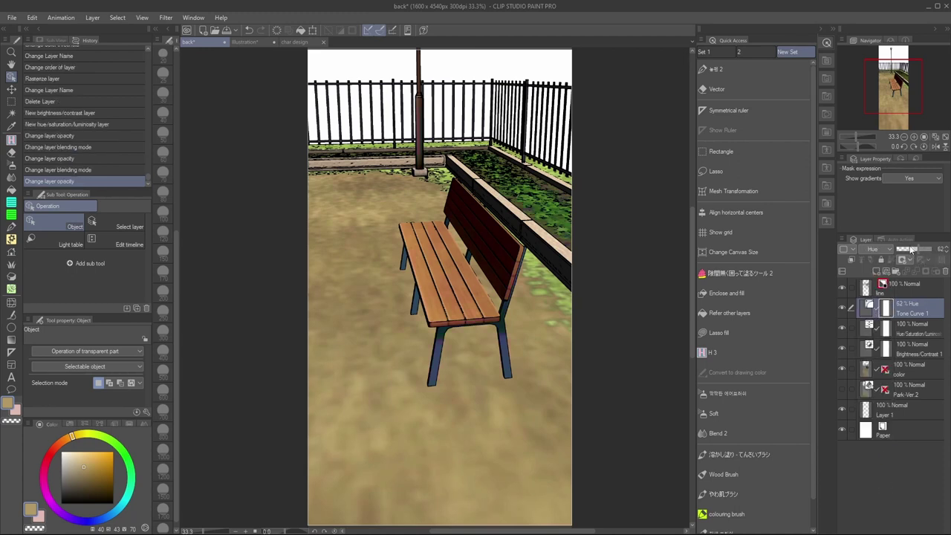
left_click_drag(910, 249, 889, 250)
left_click(912, 250)
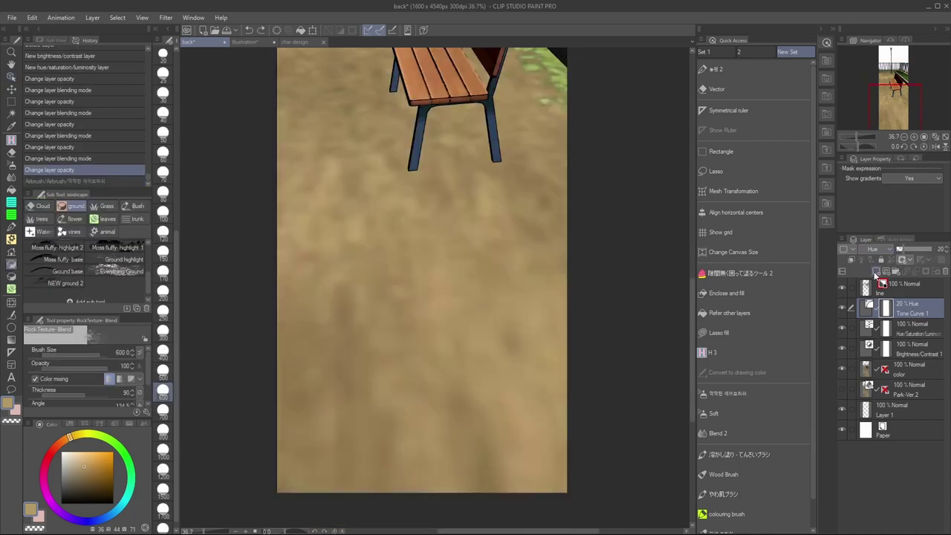
Add a raster layer above Tone Curve 1 and paint over the blurry ground with the Rocky ground 2 color brush
left_click(876, 272)
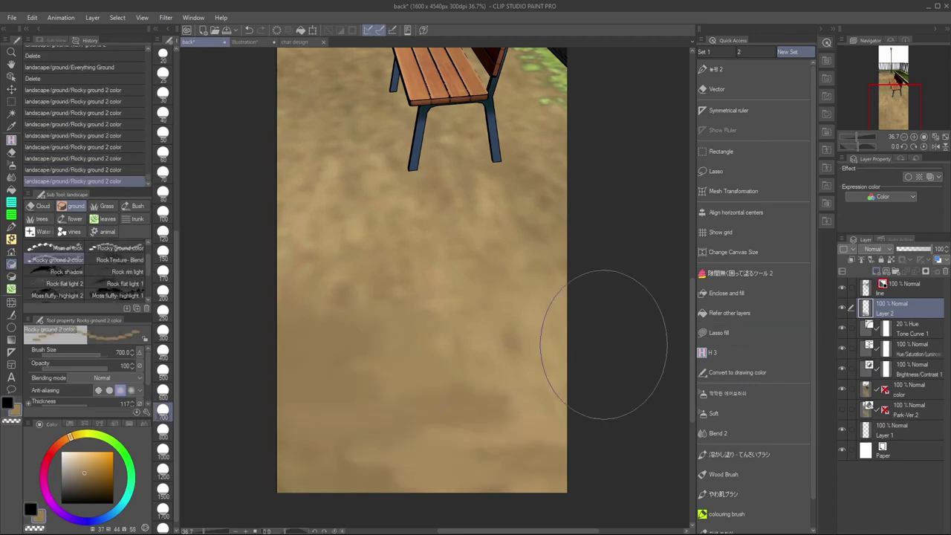
scroll(467, 245, "down", 1)
scroll(446, 314, "up", 3)
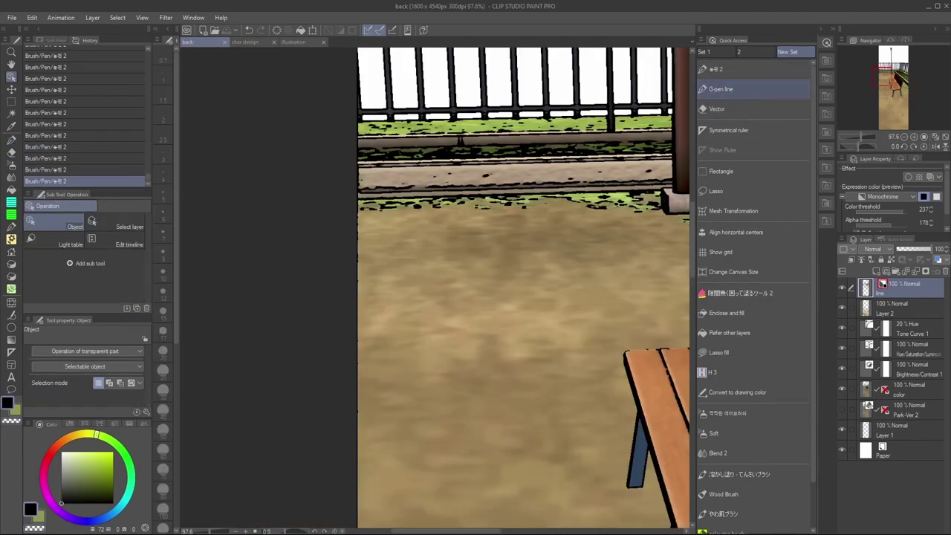
Erase stray marks along the left canvas edge on the line layer using G-pen line and Lasso fill in transparent color
key("p")
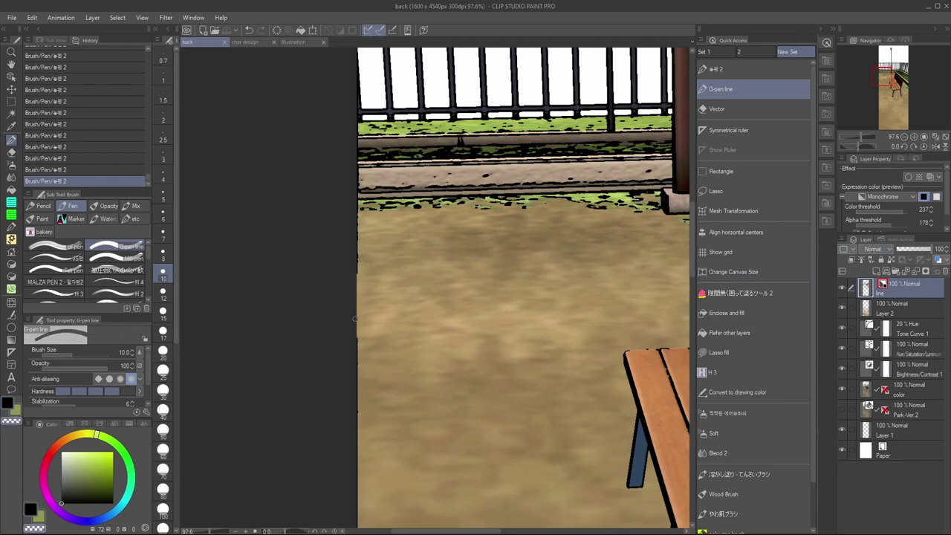
left_click_drag(357, 259, 356, 228)
scroll(364, 416, "down", 4)
left_click(718, 353)
mouse_move(312, 145)
left_mouse_down()
mouse_move(314, 109)
mouse_move(412, 530)
mouse_move(431, 529)
mouse_move(312, 293)
left_mouse_up()
left_click_drag(345, 392, 331, 450)
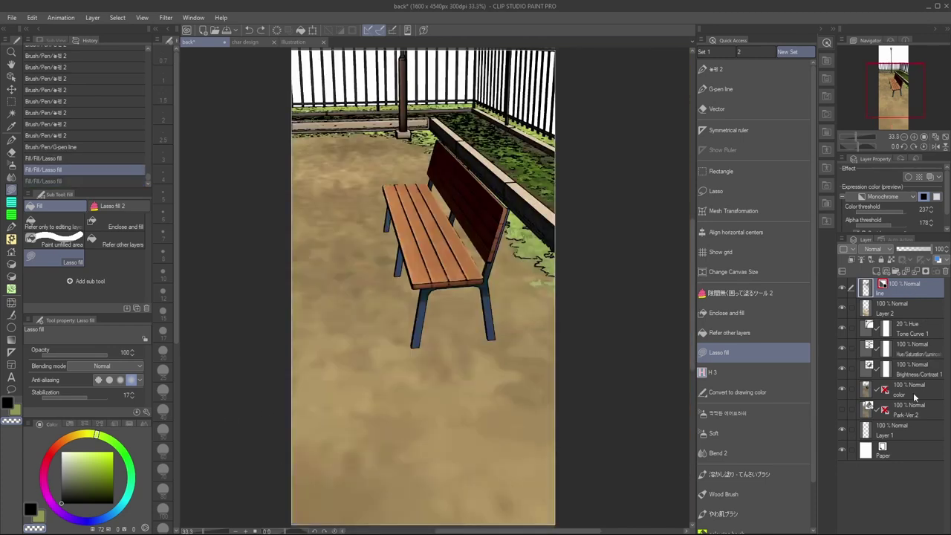
Group the line, color and correction layers into a folder named park bench and move Park-Ver.2 into it
right_click(914, 398)
left_click(894, 186)
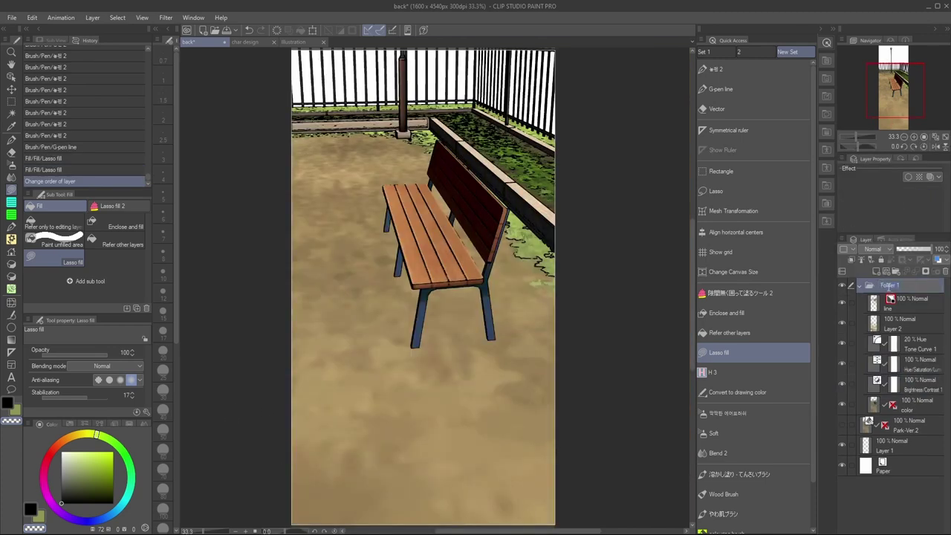
left_click(896, 287)
type("park bench")
key("Return")
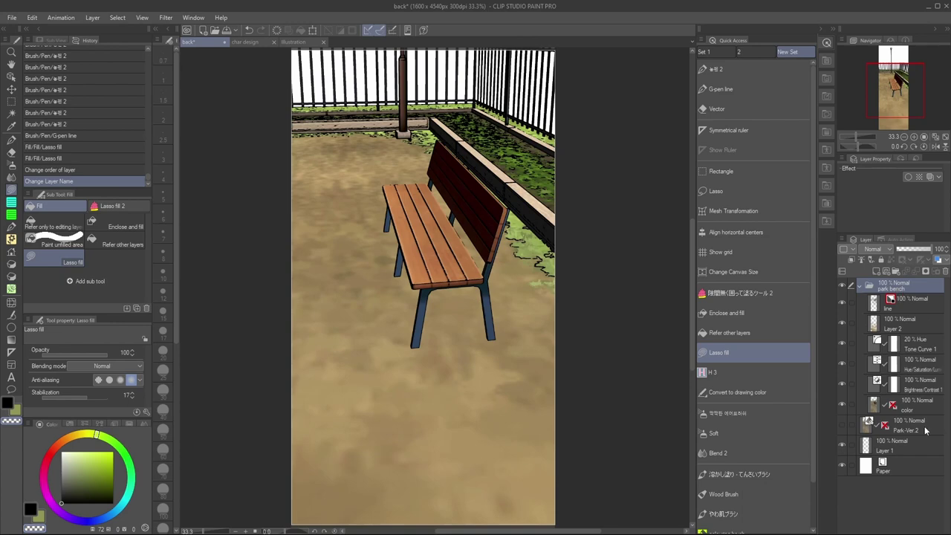
left_click_drag(924, 431, 921, 416)
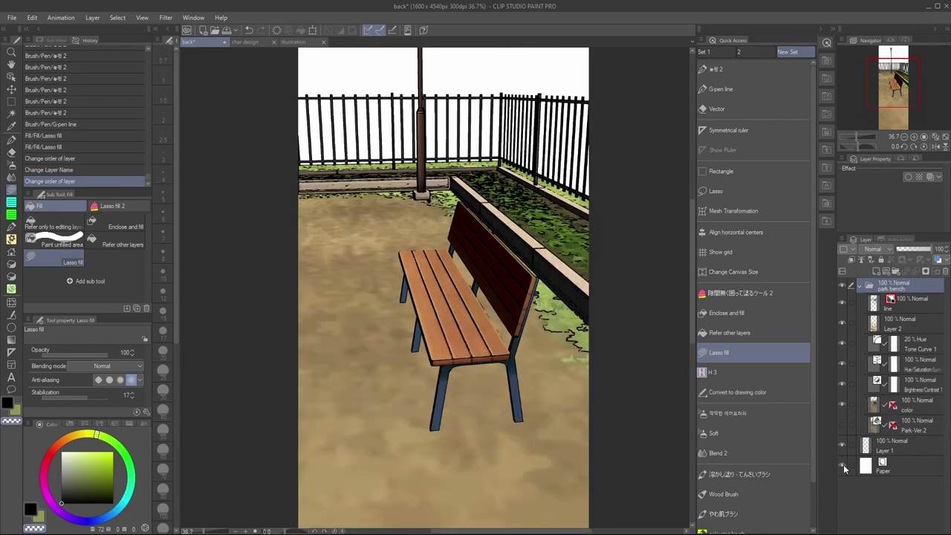
Hide the Paper layer and merge the visible layers to a new layer
left_click(843, 466)
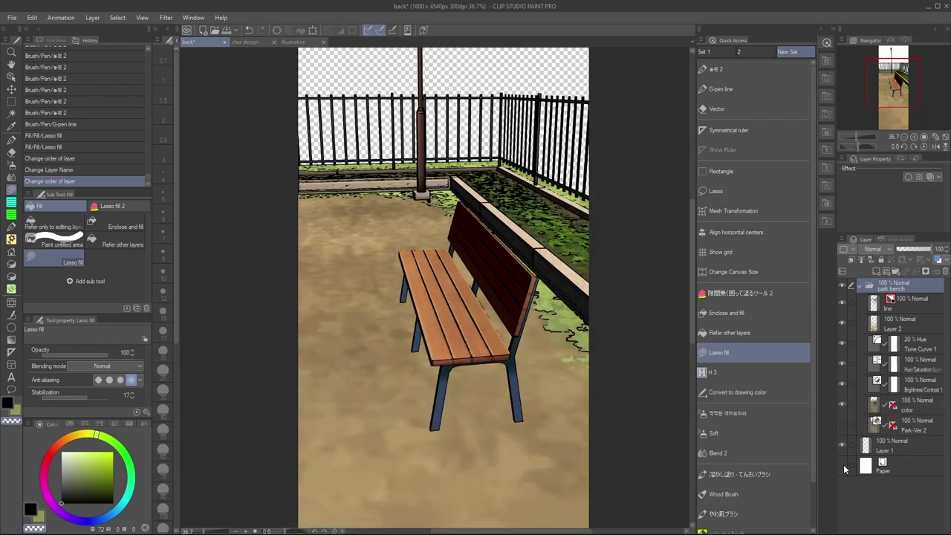
right_click(898, 451)
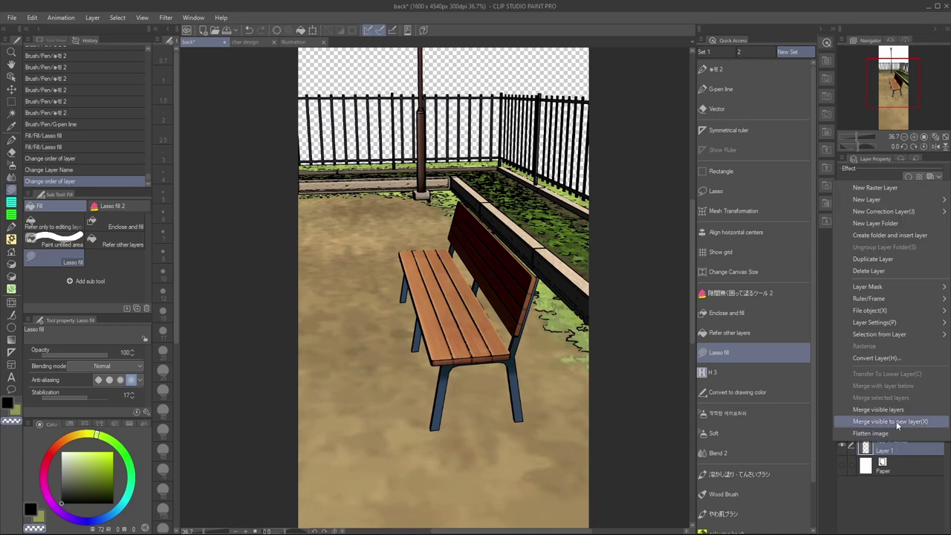
left_click(897, 421)
Rename the merged layer park bench and move it above the collapsed park bench folder
left_click(893, 449)
type("park bench")
key("Return")
left_click(860, 286)
left_click_drag(905, 308, 903, 279)
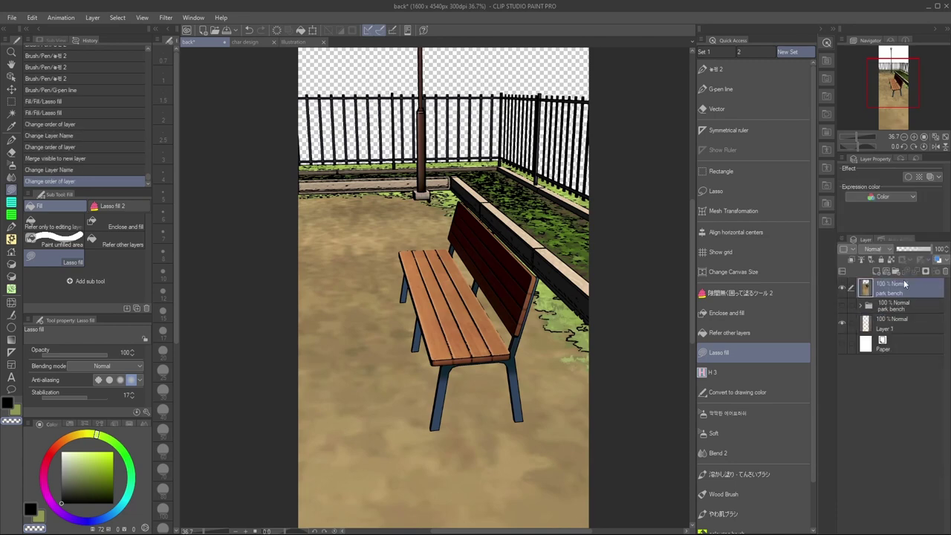
Register the merged layer as an image material in Image material > Illustration with the search tag park bench
left_click(33, 19)
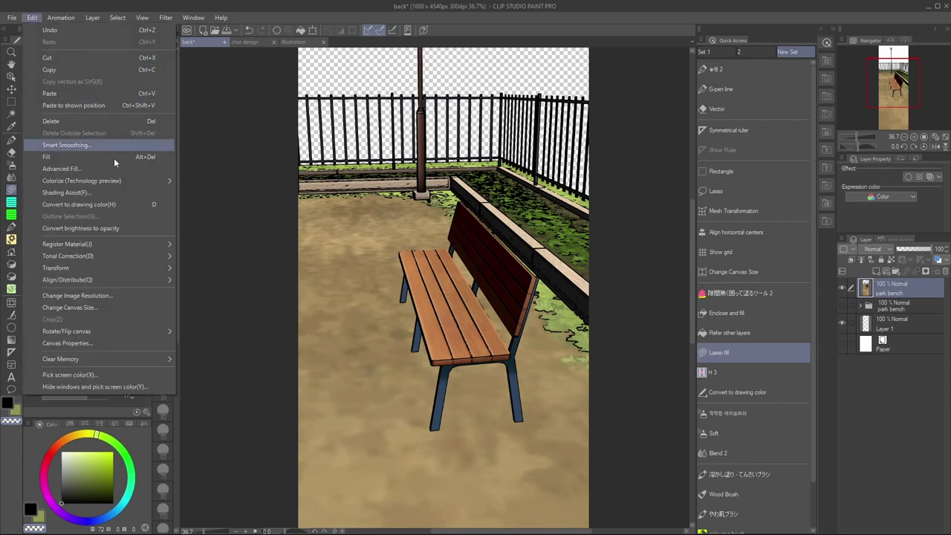
mouse_move(147, 244)
left_click(202, 245)
left_click(522, 193)
left_click(526, 244)
left_click(553, 257)
left_click(629, 358)
type("park bench")
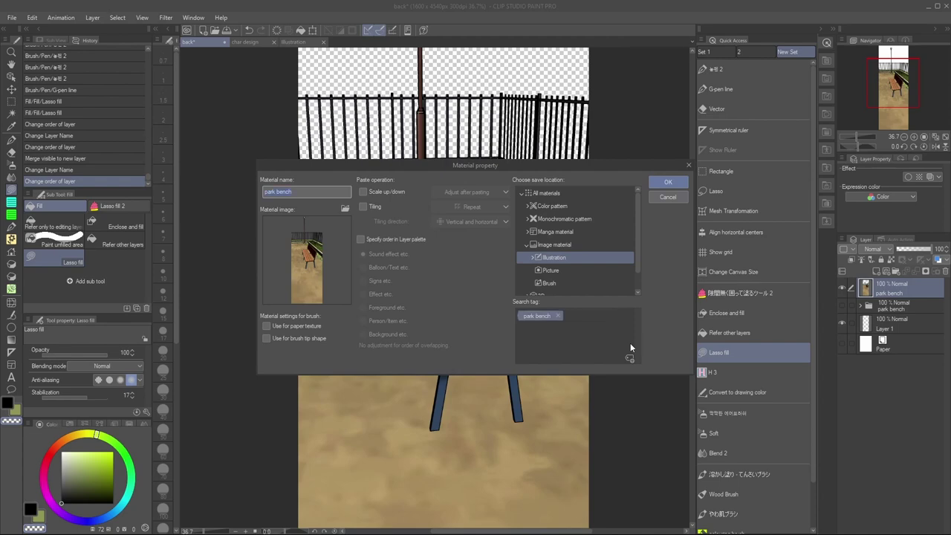
left_click(667, 182)
Place the park bench material on the Illustration canvas and reposition it
left_click(296, 43)
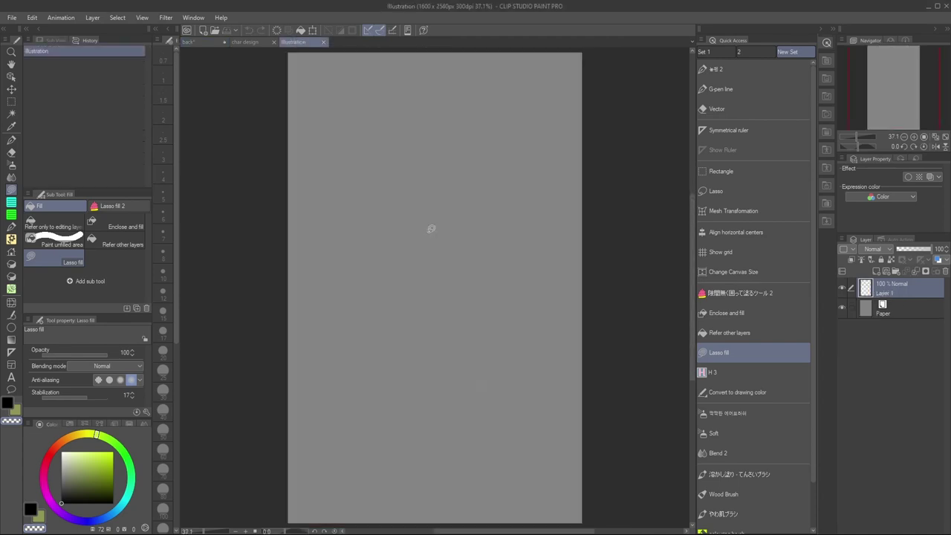
left_click(828, 97)
left_click(798, 85)
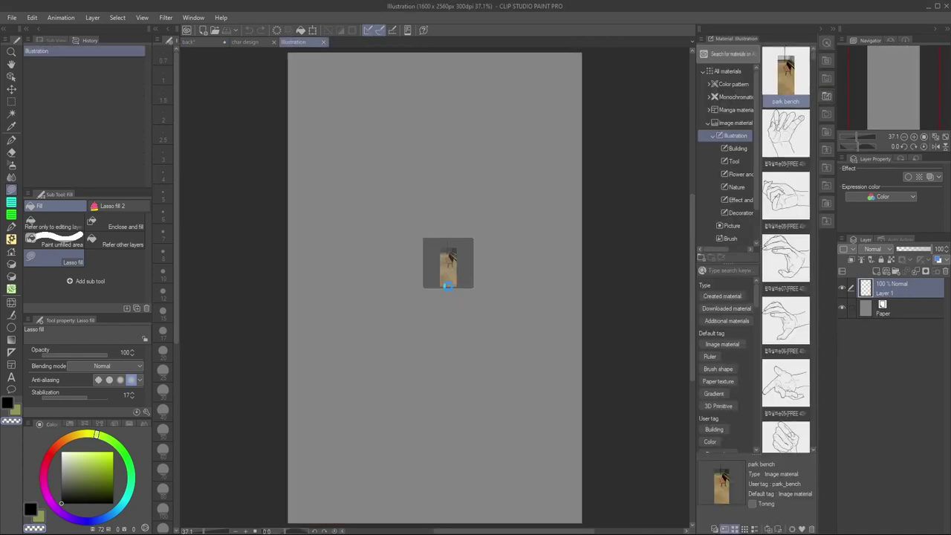
left_click_drag(797, 84, 448, 290)
left_click_drag(553, 319, 543, 258)
scroll(533, 245, "down", 1)
left_click_drag(527, 450, 518, 371)
scroll(518, 371, "down", 1)
Try to resize the pasted park bench image with Scale/Rotate
key("ctrl+t")
scroll(530, 240, "down", 5)
left_click_drag(545, 471, 561, 510)
scroll(496, 276, "down", 7)
left_click_drag(531, 400, 554, 462)
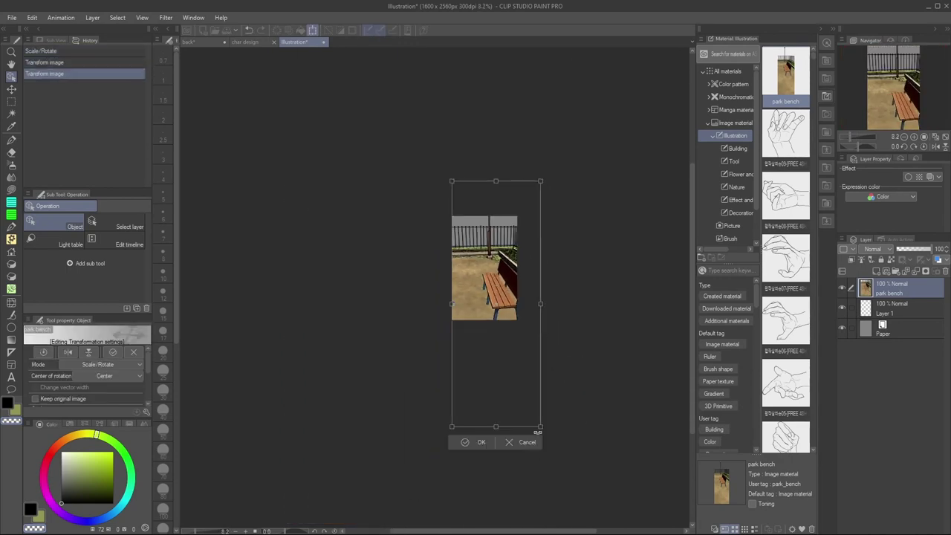
left_click_drag(539, 428, 569, 503)
left_click(489, 514)
left_click_drag(491, 516, 490, 453)
key("ctrl+z")
key("ctrl+z")
key("ctrl+z")
Move the pasted park bench image with the Object tool and apply Convert Layer to its layer
left_click(70, 240)
left_click(111, 225)
left_click(68, 223)
left_click_drag(494, 275, 491, 272)
right_click(899, 291)
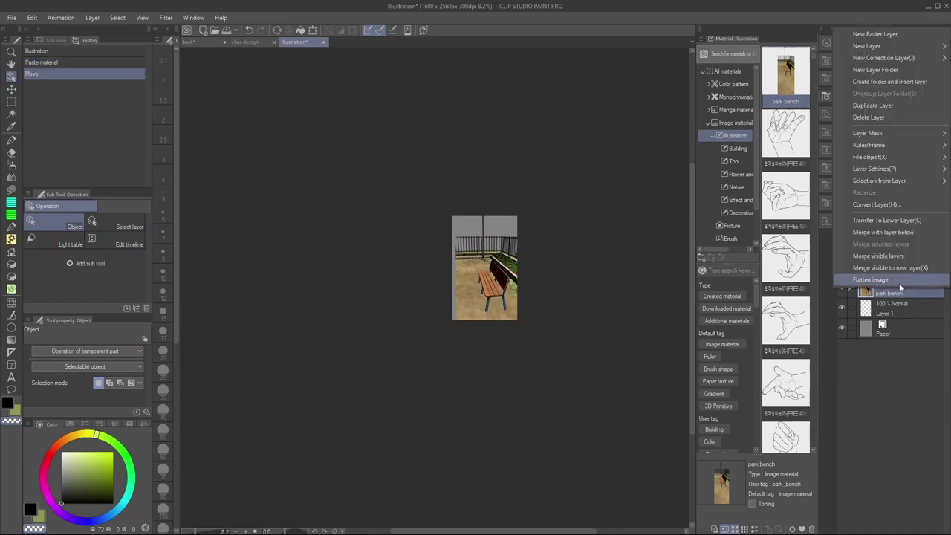
left_click(894, 203)
left_click(499, 290)
left_click(487, 320)
left_click(546, 272)
scroll(476, 318, "up", 5)
Register the merged layer as park bench 2 in Image material > Illustration, with Scale up/down set to Adjust after pasting
left_click(32, 17)
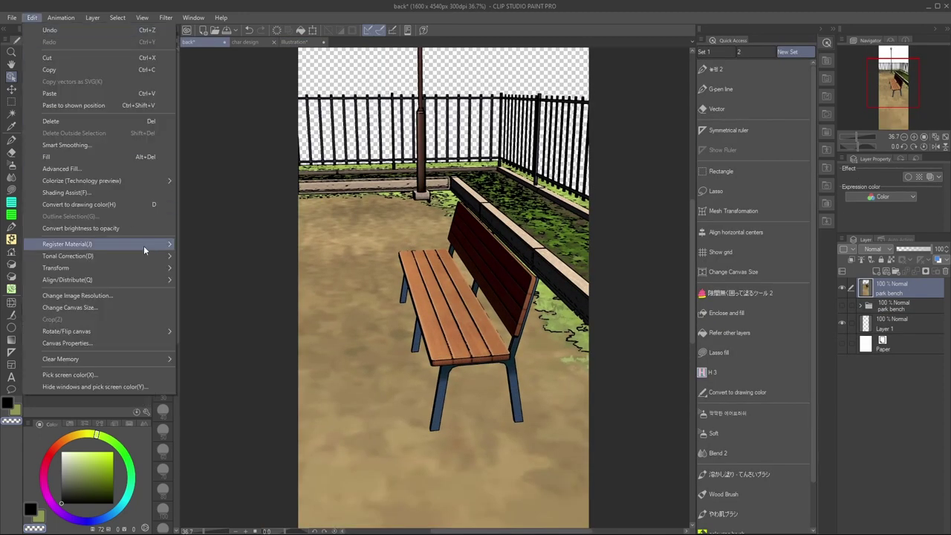
left_click(233, 245)
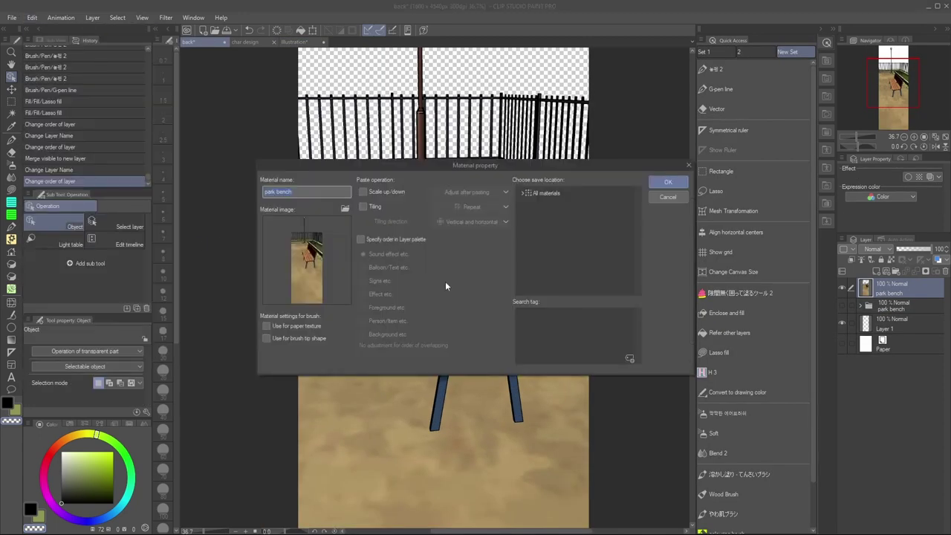
left_click(285, 328)
left_click(392, 190)
left_click(491, 192)
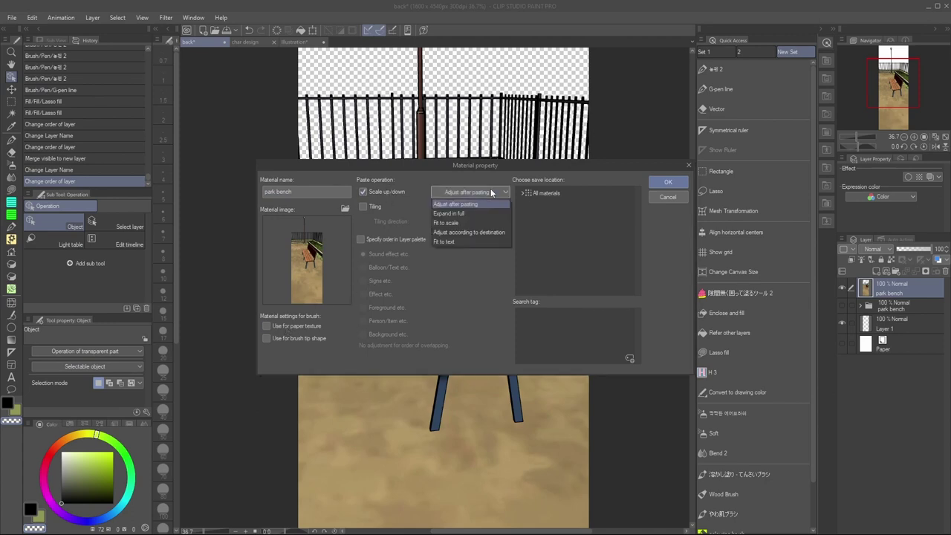
left_click(493, 193)
left_click(523, 193)
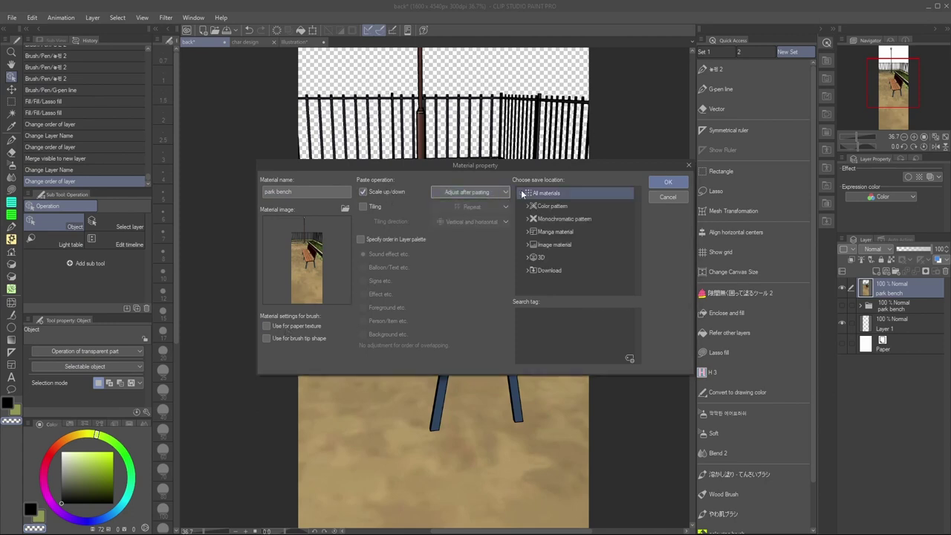
left_click(527, 245)
left_click(548, 258)
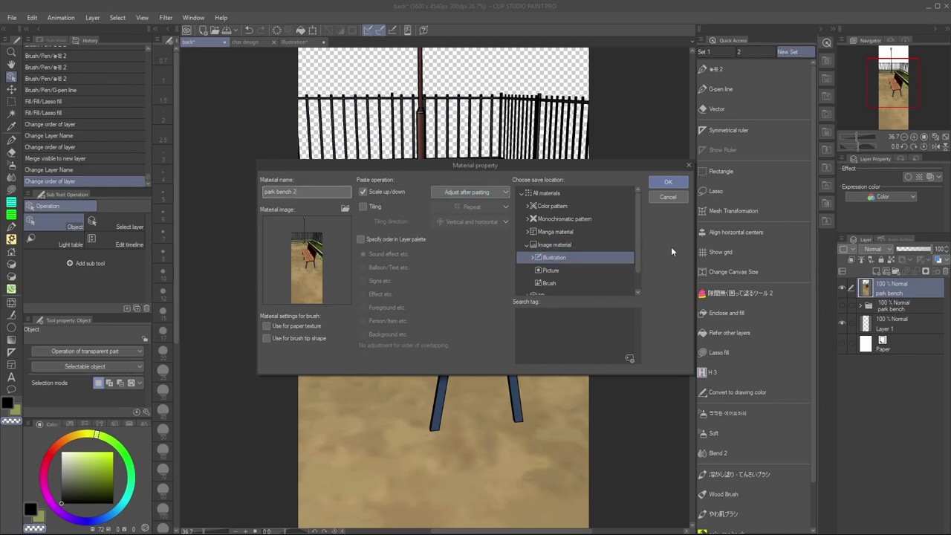
left_click(667, 182)
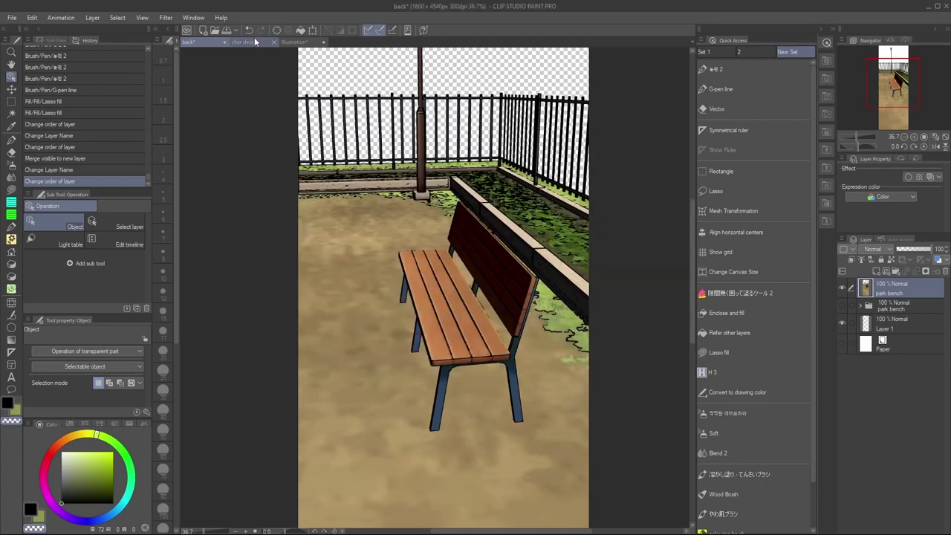
Place the park bench 2 material on the Illustration canvas and adjust its placement
left_click(294, 43)
left_click_drag(785, 74, 401, 289)
left_click_drag(535, 266, 535, 287)
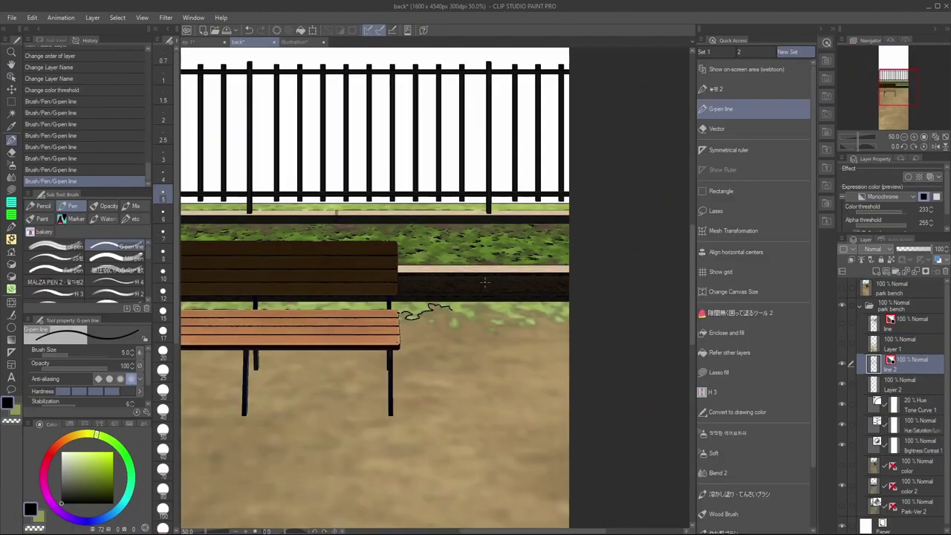
Outline the grass edge beside the front-view bench with the G-pen line on the line 2 layer
mouse_move(451, 309)
left_mouse_down()
mouse_move(445, 315)
mouse_move(478, 317)
left_mouse_up()
mouse_move(475, 307)
left_mouse_down()
mouse_move(527, 319)
mouse_move(503, 318)
mouse_move(497, 330)
mouse_move(517, 297)
mouse_move(520, 310)
mouse_move(573, 305)
left_mouse_up()
key("e")
key("p")
Draw rectangle frames over three sketched panels of the ep 1 webtoon canvas
left_click_drag(250, 152, 663, 450)
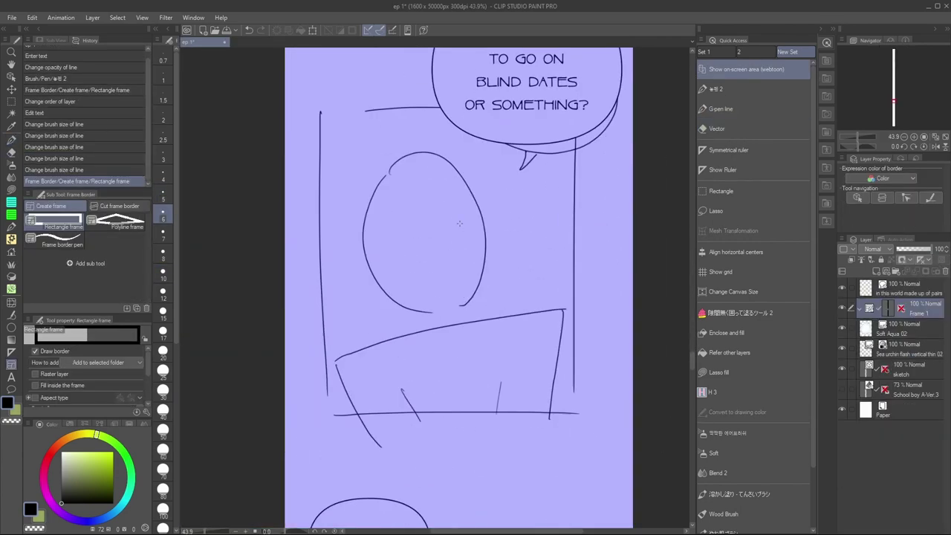
left_click_drag(322, 106, 575, 414)
scroll(610, 312, "down", 8)
left_click_drag(257, 119, 659, 396)
Turn off the frame border and draw a rectangle frame over the standing figure's panel
left_click_drag(692, 388, 695, 410)
scroll(475, 401, "down", 1)
left_click(52, 352)
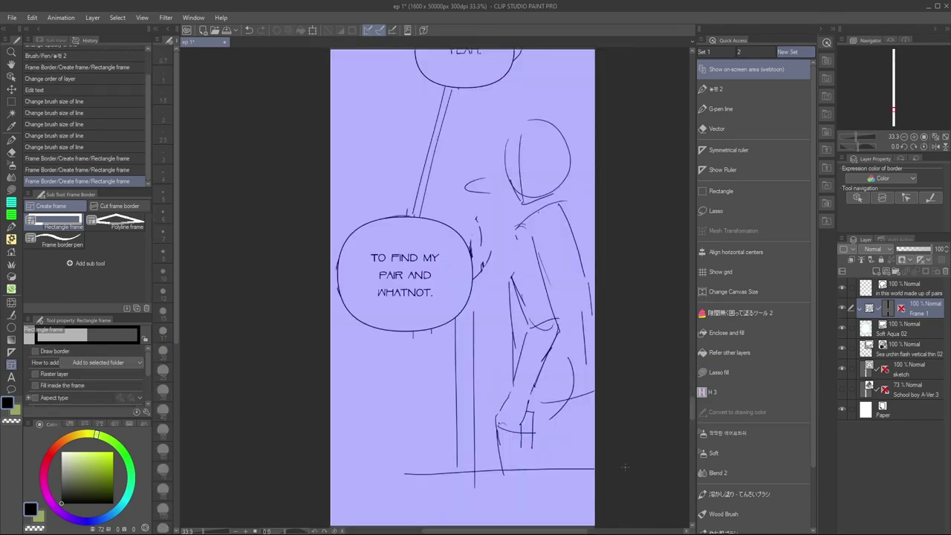
left_click_drag(625, 467, 300, 169)
Draw a polyline frame with a size 6 border around the slanted panel of the thinking character
left_click_drag(692, 395, 693, 411)
scroll(692, 410, "down", 5)
left_click(115, 221)
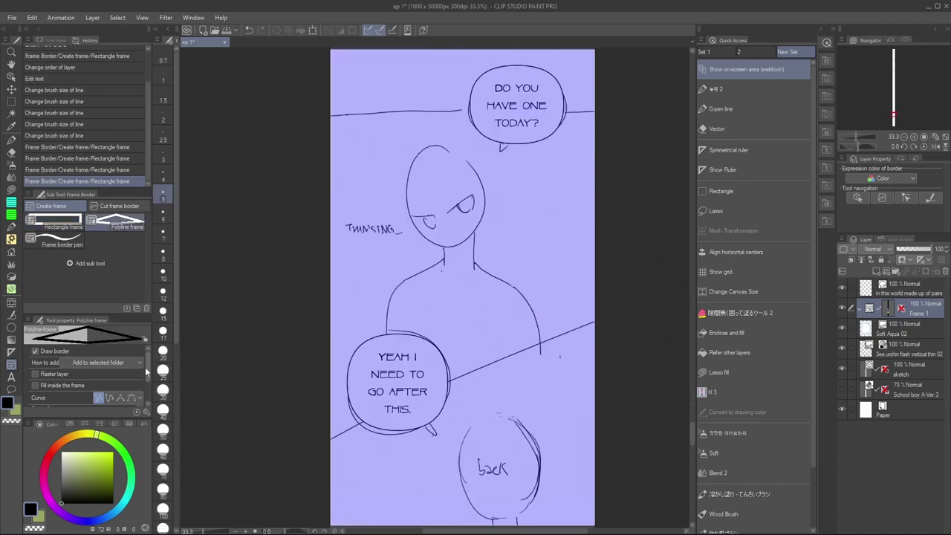
mouse_move(146, 371)
left_mouse_down()
mouse_move(147, 389)
mouse_move(147, 366)
left_mouse_up()
left_click(128, 377)
left_click(163, 401)
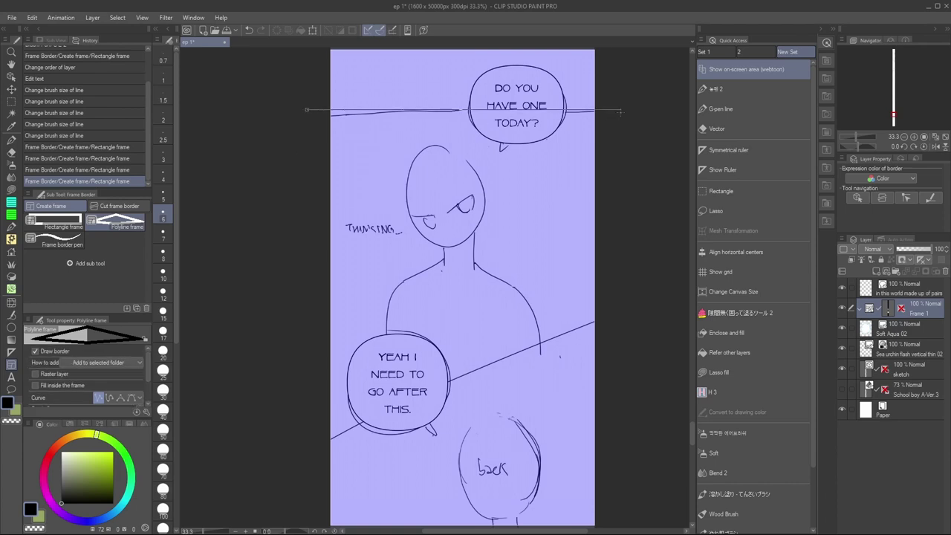
left_click(268, 453)
left_click(307, 110)
Draw polyline frames around the slanted back-view panel and the panel directly below it
left_click_drag(692, 436, 702, 447)
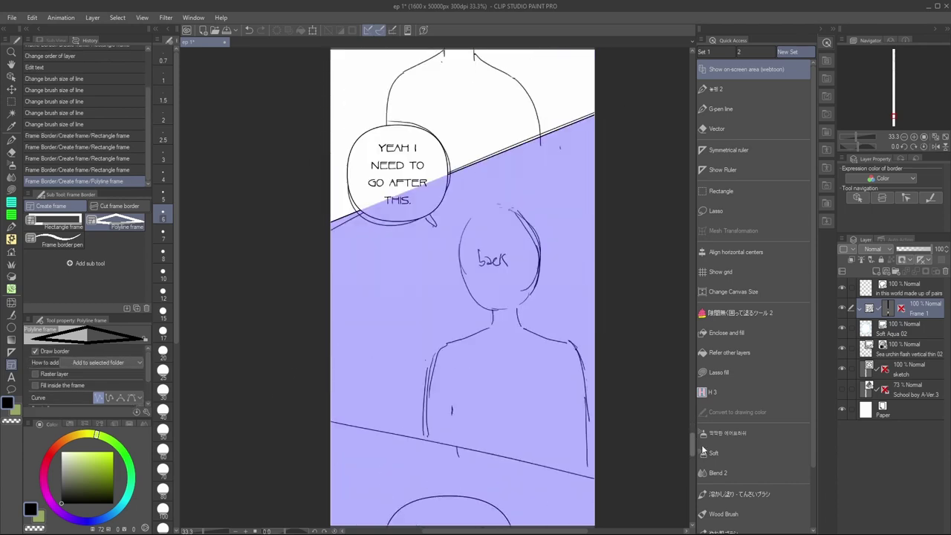
left_click(627, 485)
left_click(303, 416)
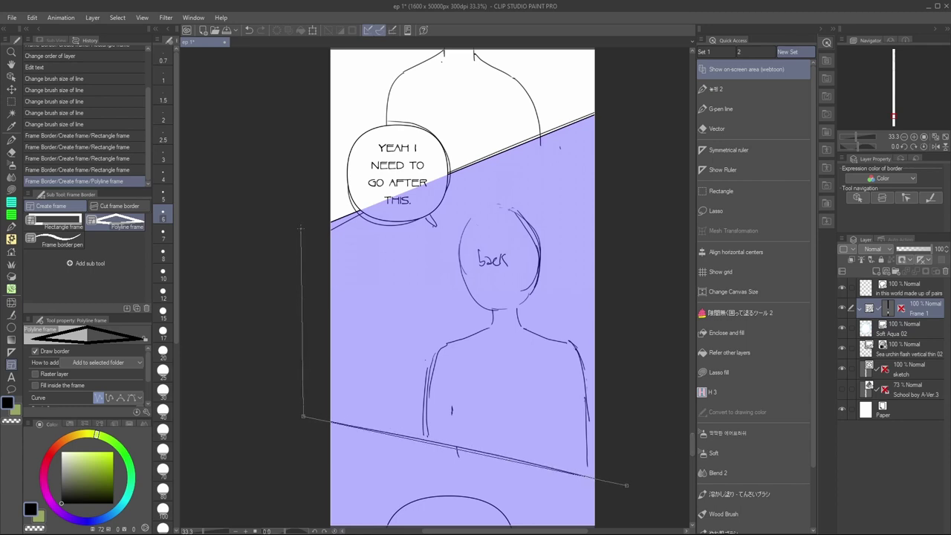
left_click(628, 488)
scroll(629, 488, "down", 4)
left_click(289, 510)
left_click(276, 84)
left_click(288, 510)
Draw a bordered rectangle frame over the sketched profile panel at the end of the canvas
scroll(483, 334, "down", 6)
left_click(54, 221)
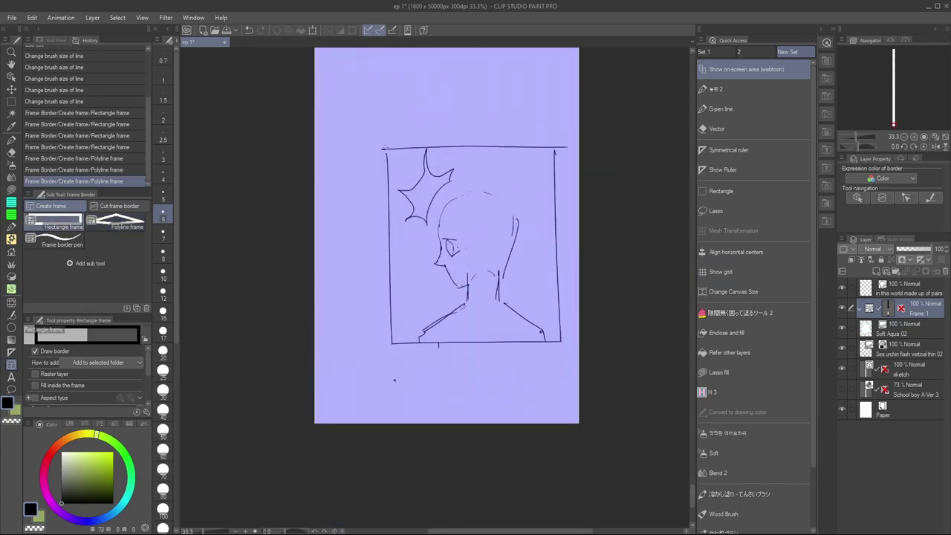
left_click_drag(387, 147, 560, 343)
scroll(628, 347, "up", 1)
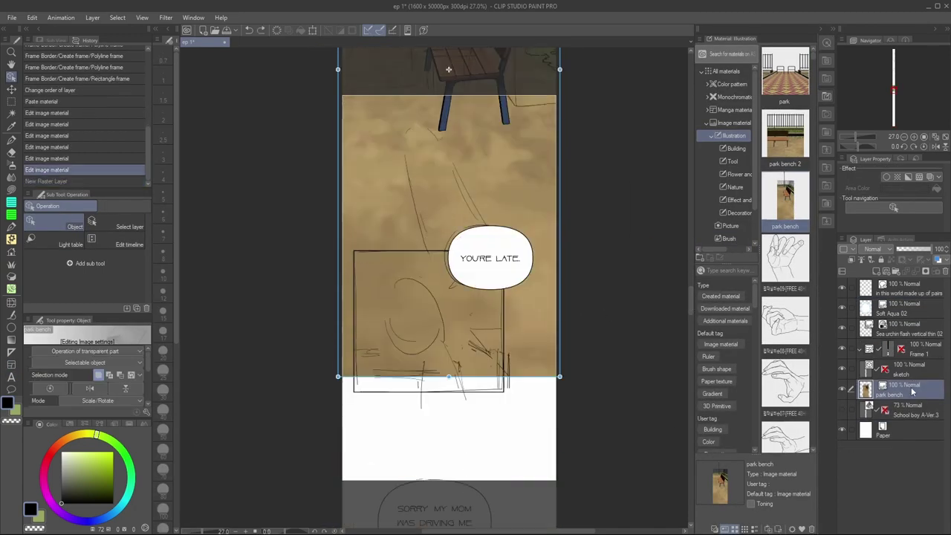
Rasterize the park bench layer and draw a vertical gradient over the lower end of its background
right_click(912, 392)
left_click(889, 296)
key("g")
left_click(59, 221)
left_click(73, 280)
left_click(131, 392)
mouse_move(147, 371)
left_mouse_down()
mouse_move(147, 389)
mouse_move(147, 370)
left_mouse_up()
left_click_drag(457, 370, 469, 318)
key("ctrl+z")
left_click_drag(448, 283, 449, 375)
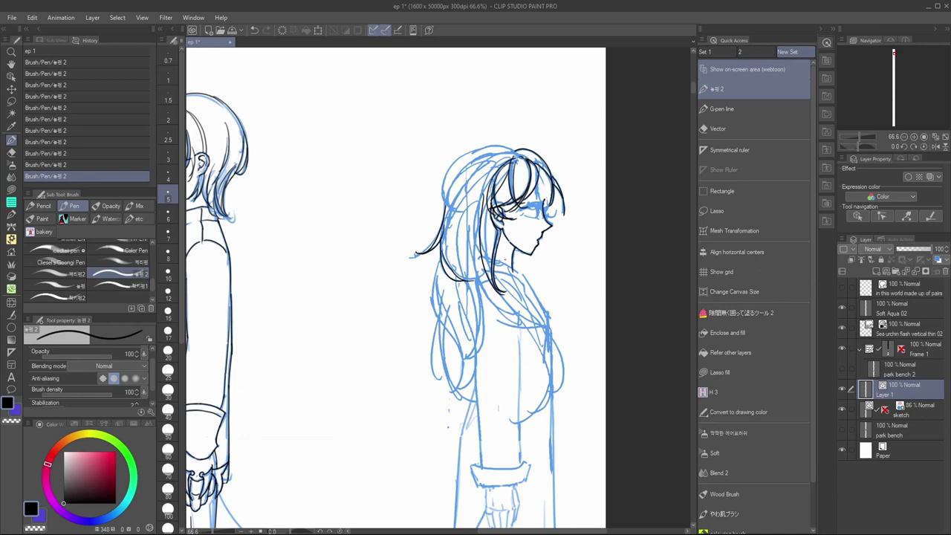
Ink the crown and back hair outline of the long-haired girl on Layer 1
key("ctrl+z")
left_click_drag(514, 153, 447, 208)
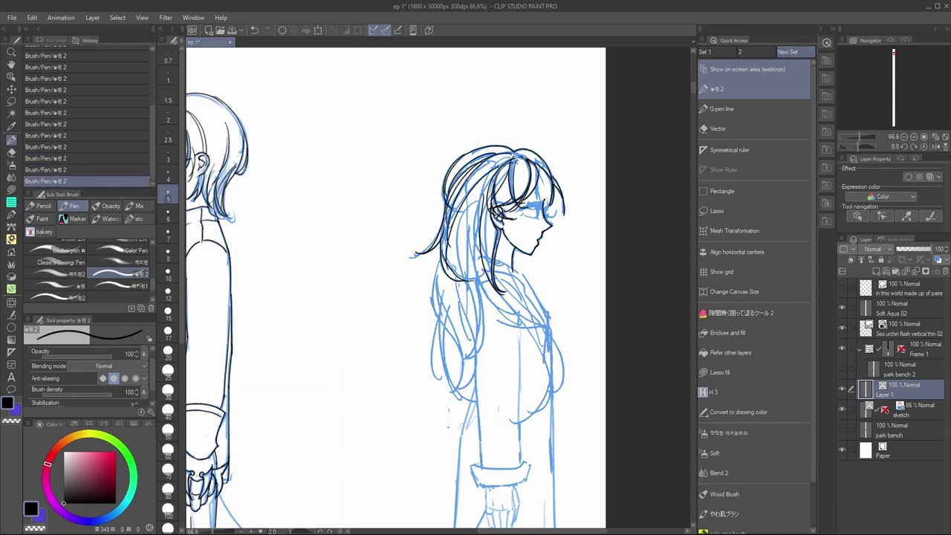
key("ctrl+z")
Ink the long hair lock falling over the girl's shoulder and chest, redoing unsatisfactory strokes
left_click_drag(520, 273, 552, 345)
key("ctrl+z")
key("ctrl+z")
mouse_move(484, 214)
left_mouse_down()
mouse_move(514, 300)
mouse_move(567, 380)
mouse_move(548, 397)
left_mouse_up()
left_click_drag(564, 356, 544, 397)
key("ctrl+z")
left_click_drag(496, 287, 545, 382)
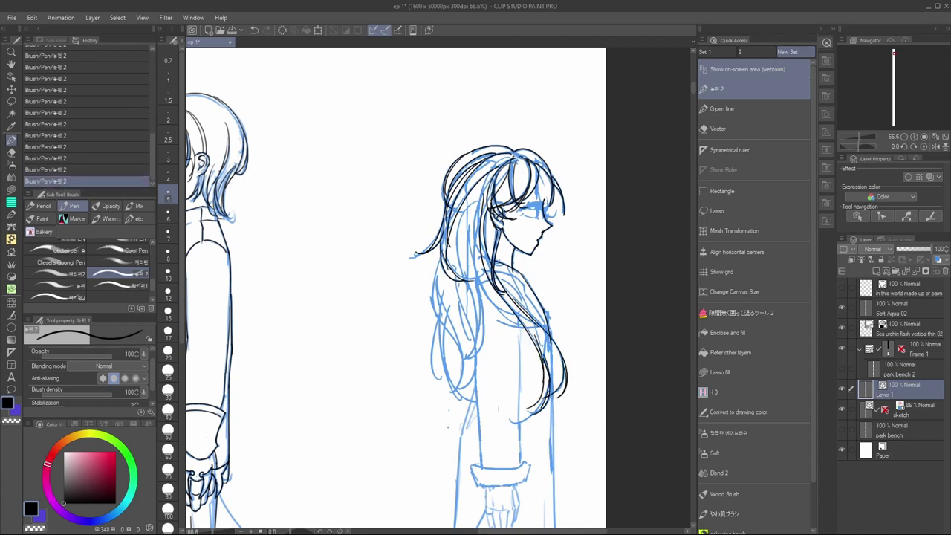
key("ctrl+z")
Ink the inner hair strands and the curled ends hanging down the girl's back
left_click_drag(489, 170, 533, 325)
left_click_drag(444, 256, 462, 370)
left_click_drag(438, 272, 455, 378)
mouse_move(439, 320)
left_mouse_down()
mouse_move(447, 380)
mouse_move(478, 410)
left_mouse_up()
key("ctrl+z")
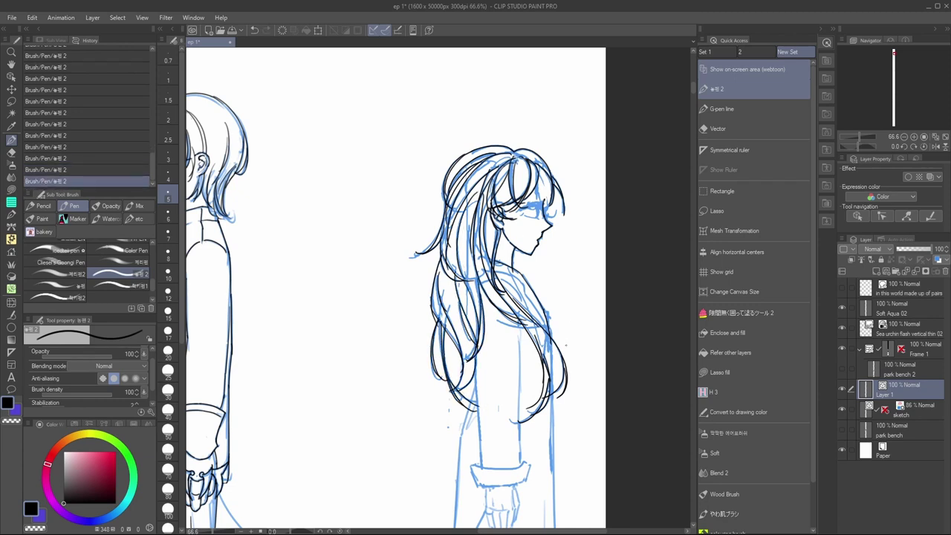
Ink strands of the long-haired girl's bangs above her eye
key("ctrl+z")
mouse_move(548, 165)
left_mouse_down()
mouse_move(553, 195)
mouse_move(540, 206)
left_mouse_up()
left_click_drag(537, 181, 544, 207)
key("ctrl+z")
Try shoulder line strokes beside the front hair lock and erase the overlapping part with the Vector eraser
left_click_drag(521, 272, 537, 310)
key("ctrl+z")
key("ctrl+z")
key("ctrl+y")
key("ctrl+z")
left_click_drag(523, 291, 539, 311)
key("ctrl+z")
key("e")
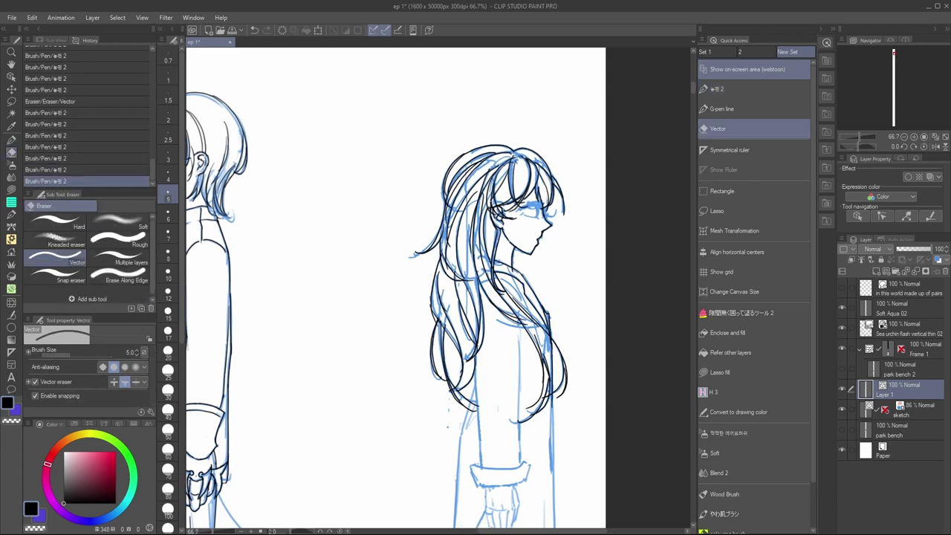
left_click_drag(518, 272, 536, 293)
Ink the upper eyelash of the long-haired girl's profile eye, comparing strokes with undo and redo
key("p")
key("ctrl+z")
key("e")
key("p")
key("e")
key("p")
key("ctrl+y")
key("ctrl+y")
key("ctrl+y")
key("ctrl+y")
key("ctrl+y")
key("ctrl+y")
key("ctrl+y")
key("ctrl+y")
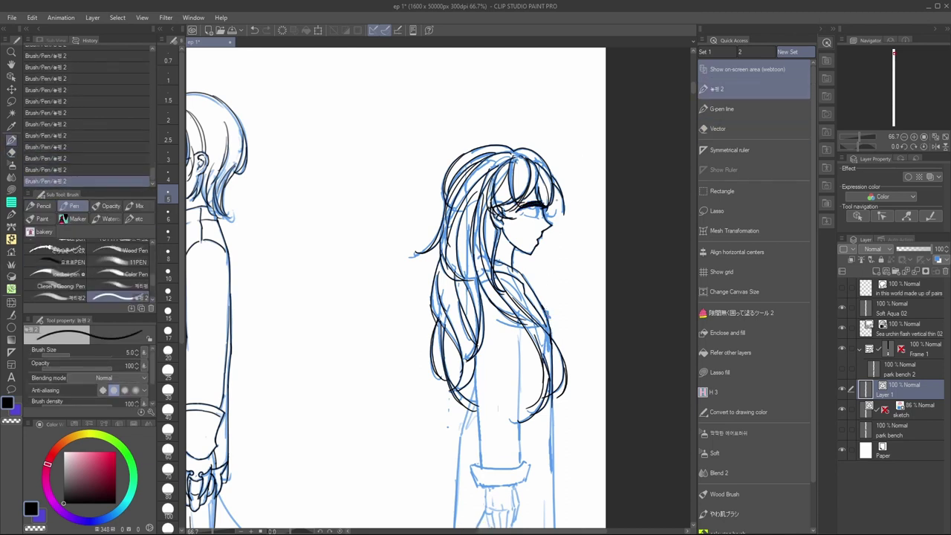
Refine the girl's eye below the lash, alternating between black and transparent color
key("c")
key("c")
mouse_move(523, 209)
left_mouse_down()
mouse_move(544, 208)
mouse_move(537, 216)
left_mouse_up()
key("c")
key("c")
Undo unwanted pen strokes and ink the cuff at the end of the long-haired girl's sleeve
key("ctrl+z")
key("ctrl+z")
key("ctrl+z")
key("ctrl+z")
key("ctrl+z")
key("ctrl+z")
key("ctrl+z")
key("ctrl+z")
key("ctrl+z")
key("ctrl+z")
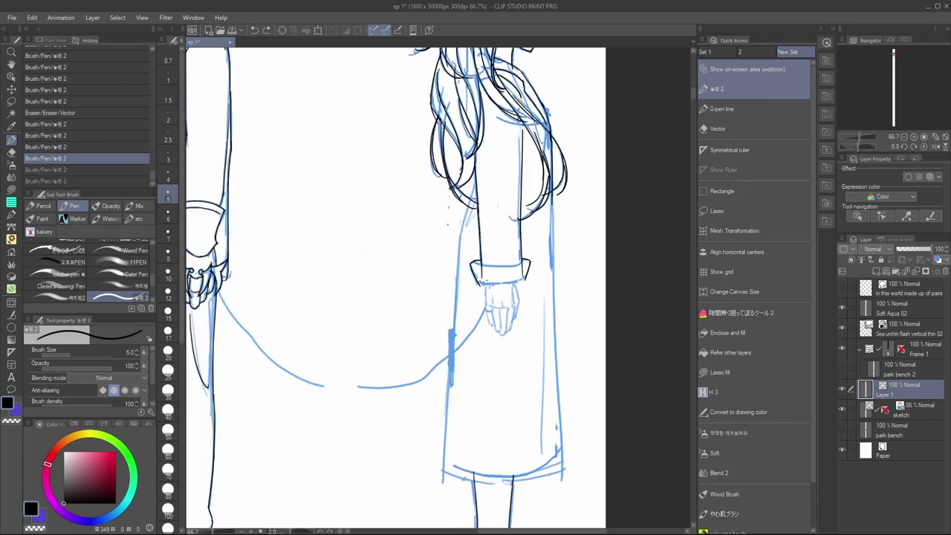
mouse_move(530, 262)
left_mouse_down()
mouse_move(524, 279)
mouse_move(502, 285)
mouse_move(495, 268)
left_mouse_up()
left_click_drag(506, 271, 518, 268)
Erase the overlapping lines around the girl's sleeve cuff with the Vector eraser
key("e")
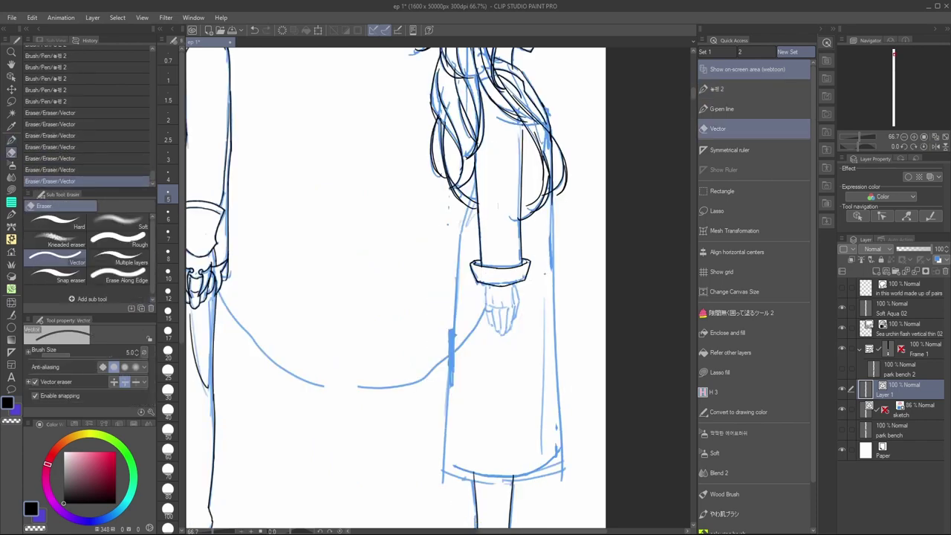
scroll(488, 226, "down", 4)
scroll(499, 239, "up", 4)
key("p")
key("e")
left_click_drag(468, 268, 514, 267)
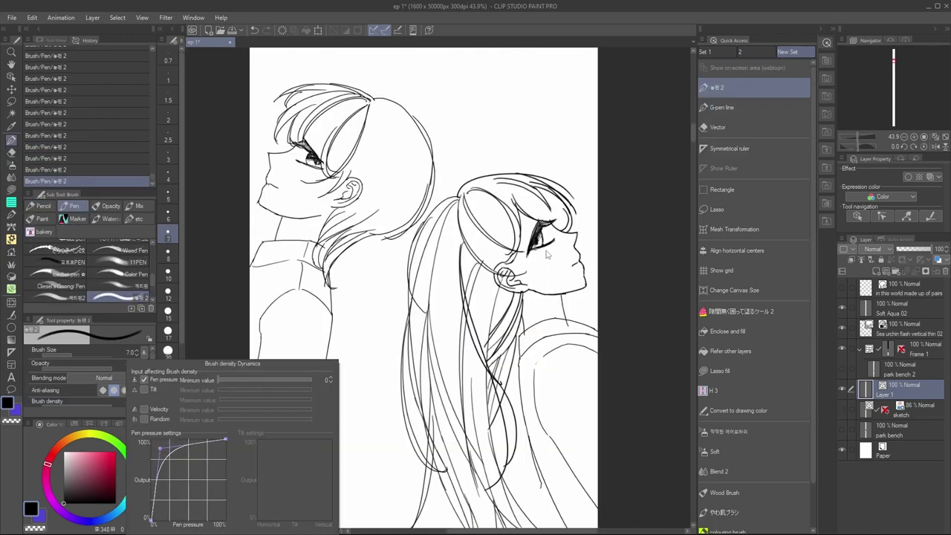
Ink the iris of the ponytailed girl's eye and check the drawing in mirrored view
scroll(425, 272, "up", 3)
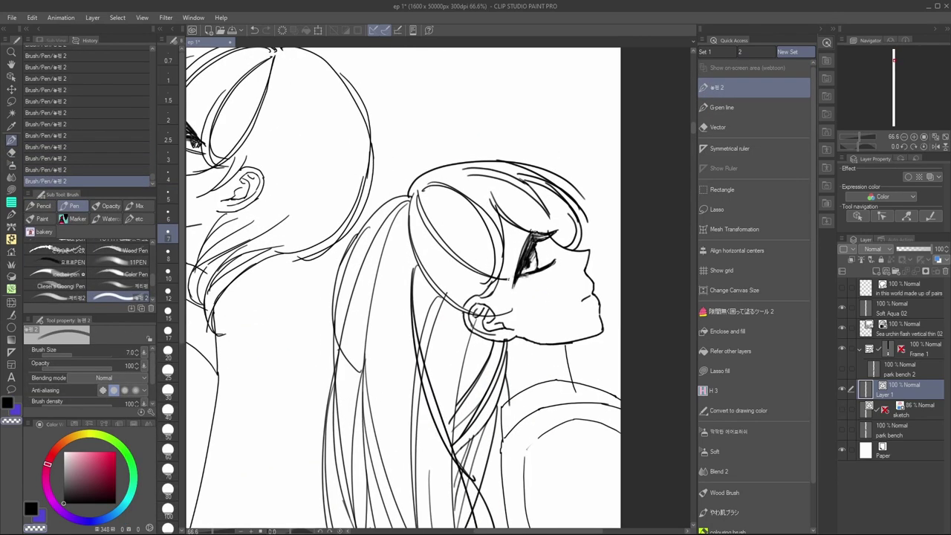
left_click_drag(534, 250, 536, 272)
scroll(536, 222, "down", 4)
scroll(533, 186, "up", 4)
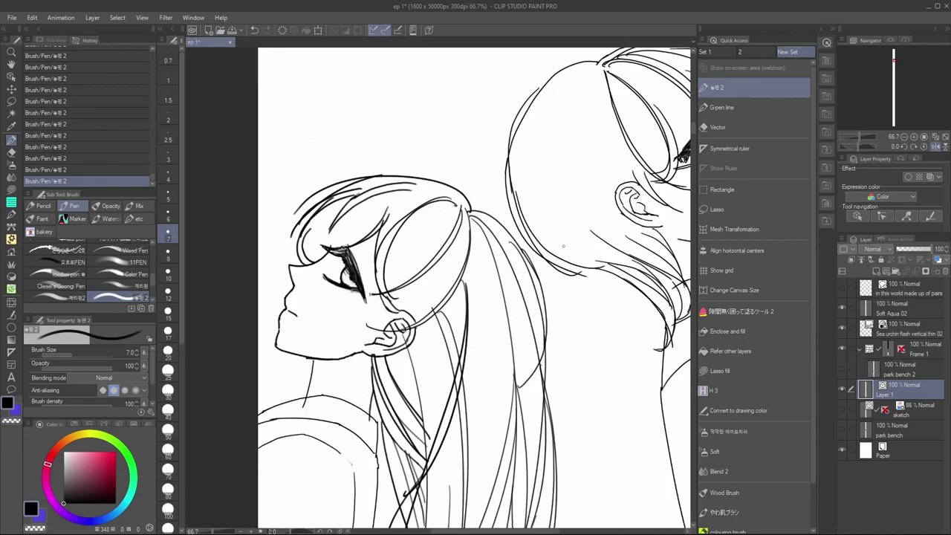
scroll(569, 218, "down", 4)
scroll(535, 215, "up", 4)
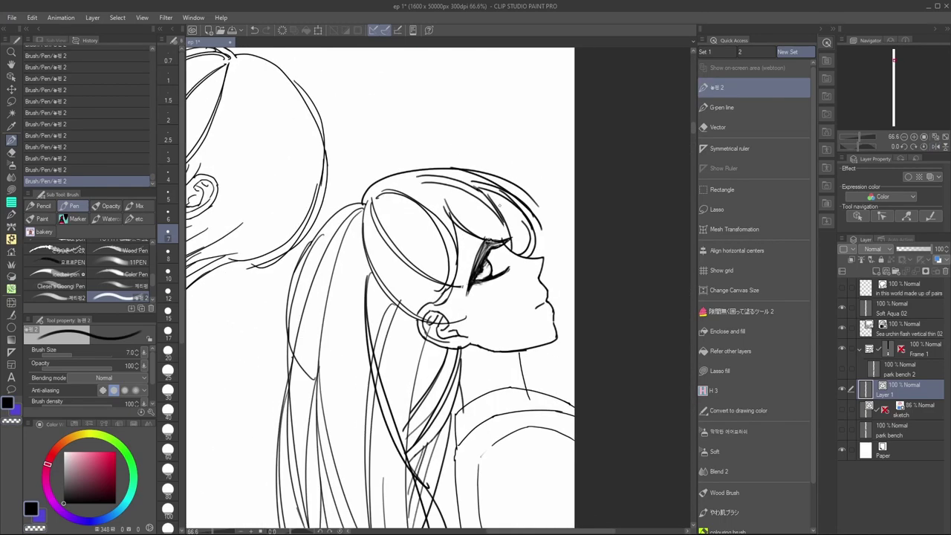
Erase stray line ends in the ponytailed girl's bangs, side hair and ponytail with the Vector eraser
key("e")
mouse_move(487, 195)
left_mouse_down()
mouse_move(510, 242)
mouse_move(502, 175)
left_mouse_up()
left_click_drag(397, 298, 403, 305)
left_click_drag(391, 309, 396, 315)
left_click_drag(370, 355, 375, 366)
left_click_drag(402, 425, 407, 431)
left_click_drag(404, 420, 410, 427)
left_click_drag(406, 426, 410, 433)
left_click_drag(458, 282, 461, 288)
scroll(511, 131, "down", 5)
scroll(496, 207, "up", 3)
left_click_drag(467, 210, 474, 321)
scroll(474, 320, "up", 3)
Ink fine strokes at the outer side of the ponytailed girl's eye
key("p")
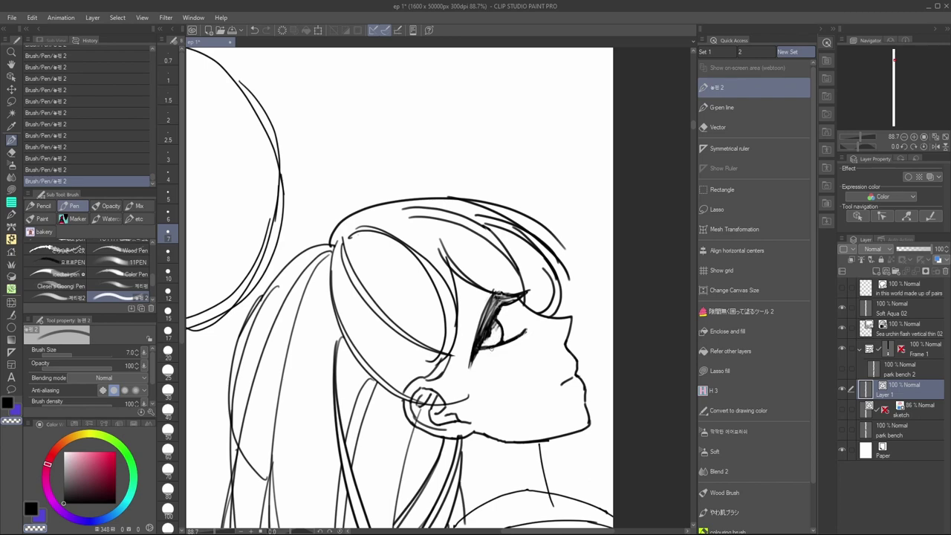
left_click_drag(479, 308, 469, 332)
left_click_drag(492, 289, 468, 352)
Ink the front-facing boy's eyes over the sketch using the symmetrical ruler and transparent color for corrections
scroll(503, 240, "down", 3)
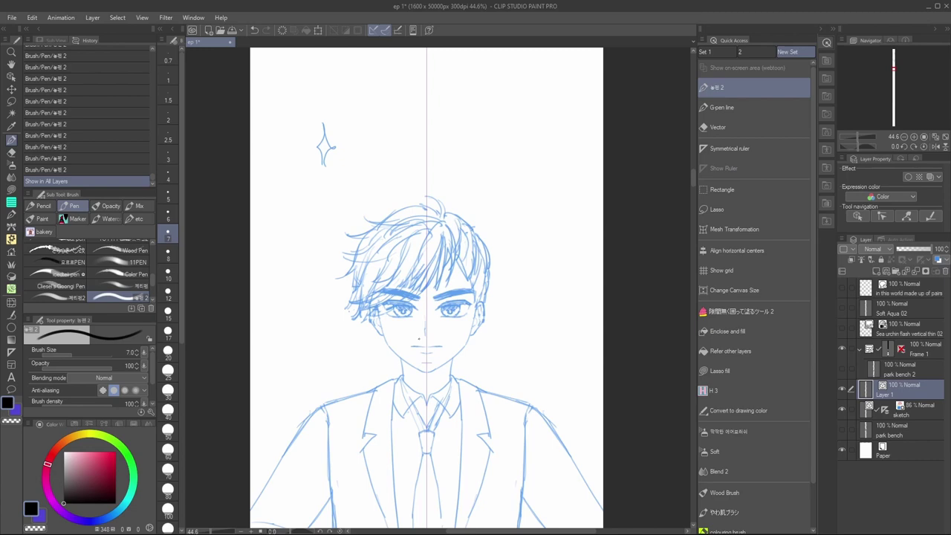
scroll(405, 297, "up", 3)
mouse_move(446, 312)
left_mouse_down()
mouse_move(481, 311)
mouse_move(468, 308)
left_mouse_up()
key("c")
key("c")
key("c")
key("c")
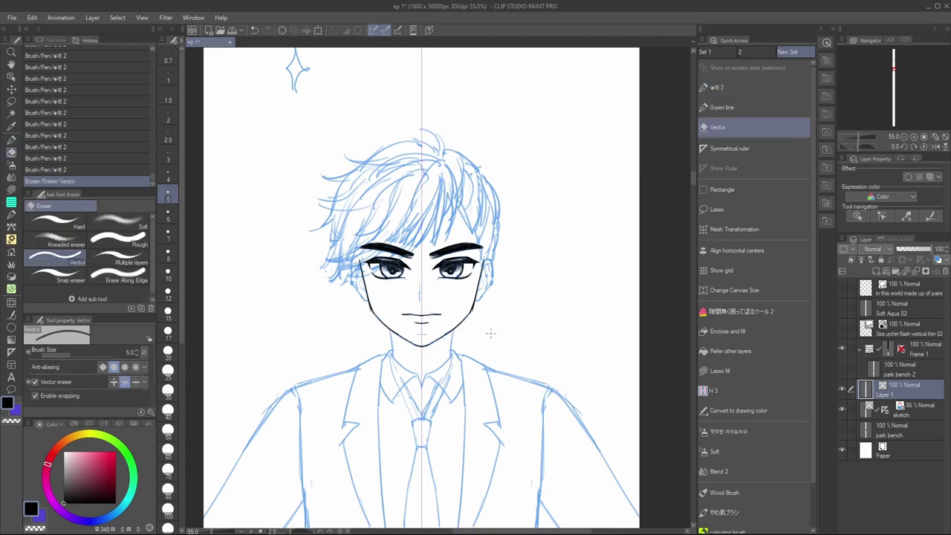
Ink the front-facing boy's jaw side, ears and nose line, redoing misplaced strokes
key("c")
left_click_drag(476, 300, 471, 312)
key("c")
key("ctrl+z")
mouse_move(484, 261)
left_mouse_down()
mouse_move(490, 285)
mouse_move(476, 300)
left_mouse_up()
key("ctrl+z")
left_click_drag(484, 268, 483, 291)
key("e")
key("p")
left_click_drag(487, 268, 479, 299)
left_click_drag(419, 275, 419, 298)
Ink the front-facing boy's bang strands beside the hair parting
left_click_drag(451, 165, 448, 236)
left_click_drag(454, 189, 448, 242)
left_click_drag(453, 171, 448, 227)
left_click_drag(456, 207, 443, 243)
left_click_drag(446, 188, 434, 241)
left_click_drag(443, 170, 434, 248)
Ink the hair strands running over the boy's temple and along the side of his head
left_click_drag(456, 198, 472, 235)
left_click_drag(488, 192, 478, 242)
mouse_move(479, 171)
left_mouse_down()
mouse_move(486, 207)
mouse_move(474, 234)
left_mouse_up()
left_click_drag(485, 190, 495, 257)
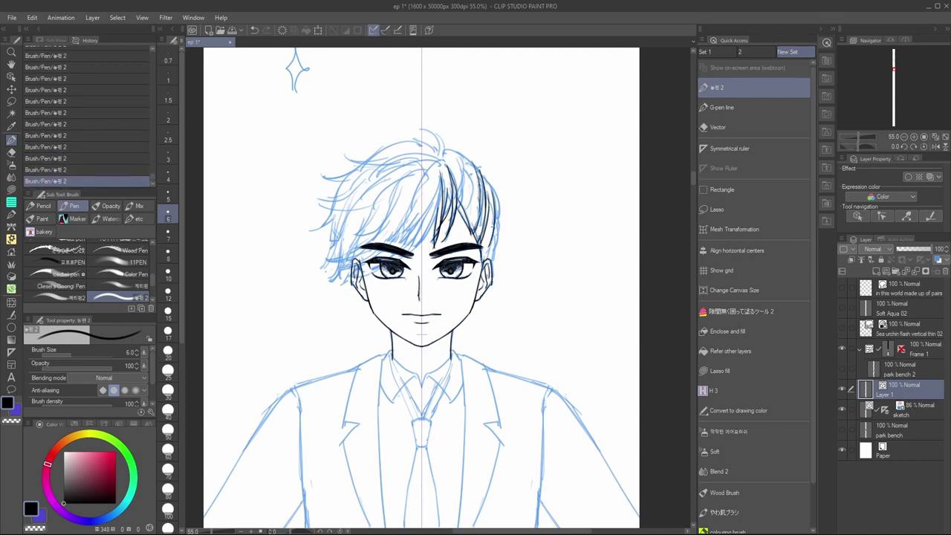
left_click_drag(485, 176, 499, 221)
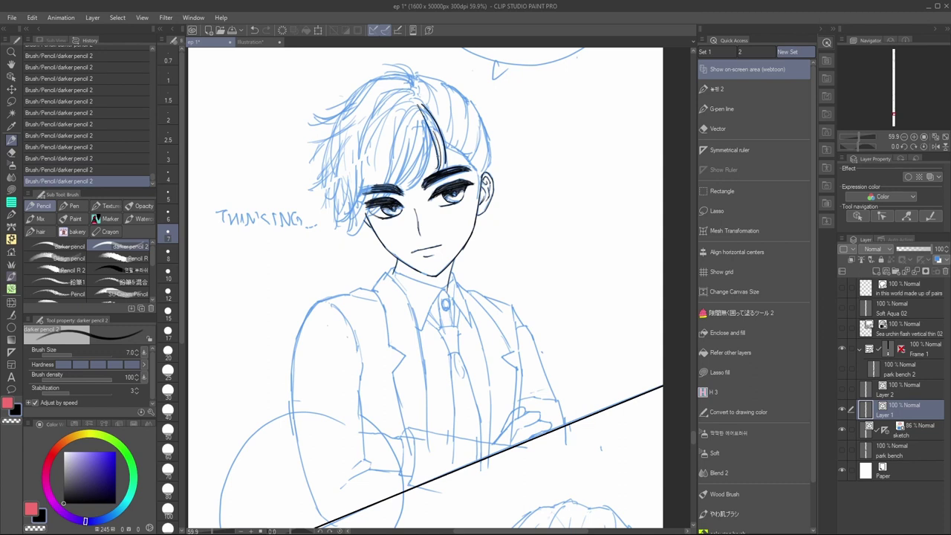
Ink the jacket opening of the thinking boy with darker pencil 2 and erase its overlap with the Vector eraser
key("ctrl+z")
left_click_drag(490, 367, 486, 465)
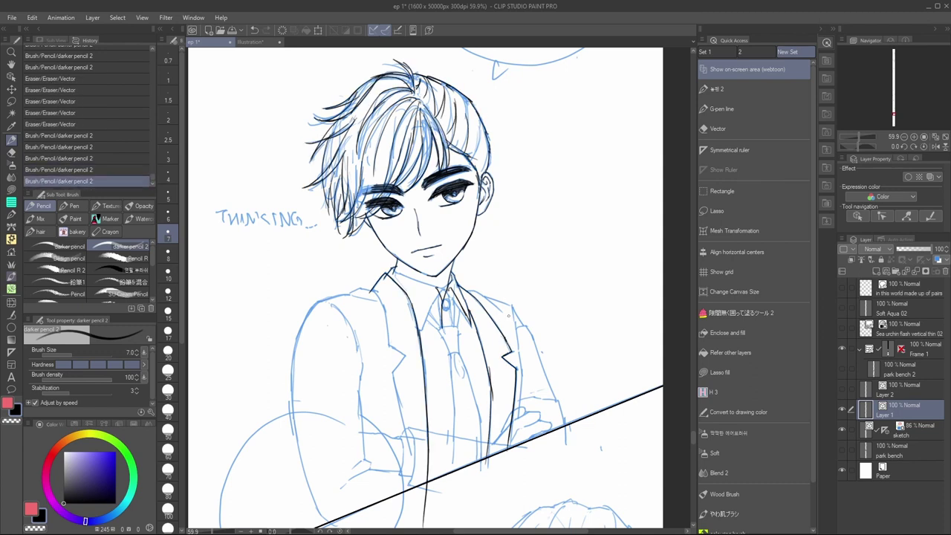
key("e")
left_click_drag(495, 389, 490, 377)
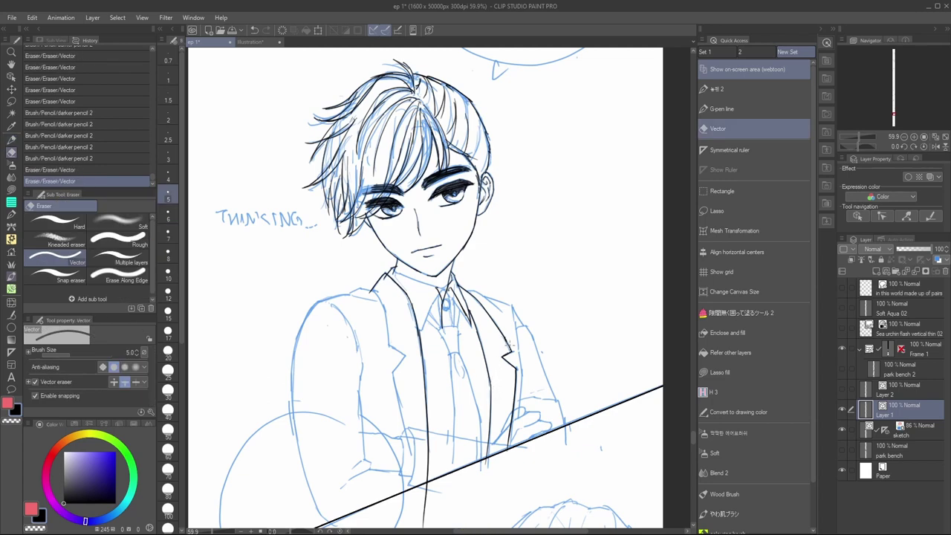
key("p")
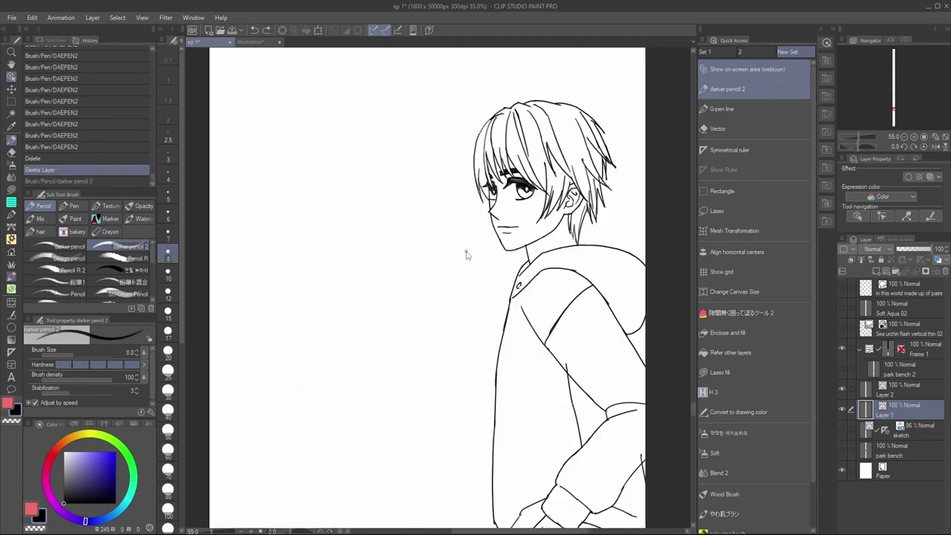
Inspect the brush shape options for the vector lines on Layer 1 using the Object tool
key("o")
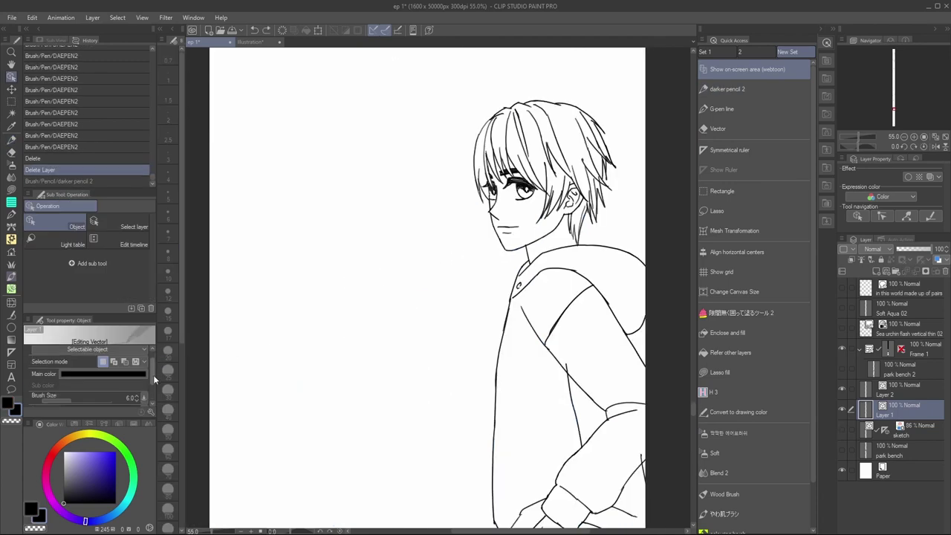
left_click_drag(154, 386, 154, 391)
left_click(145, 381)
left_click(146, 381)
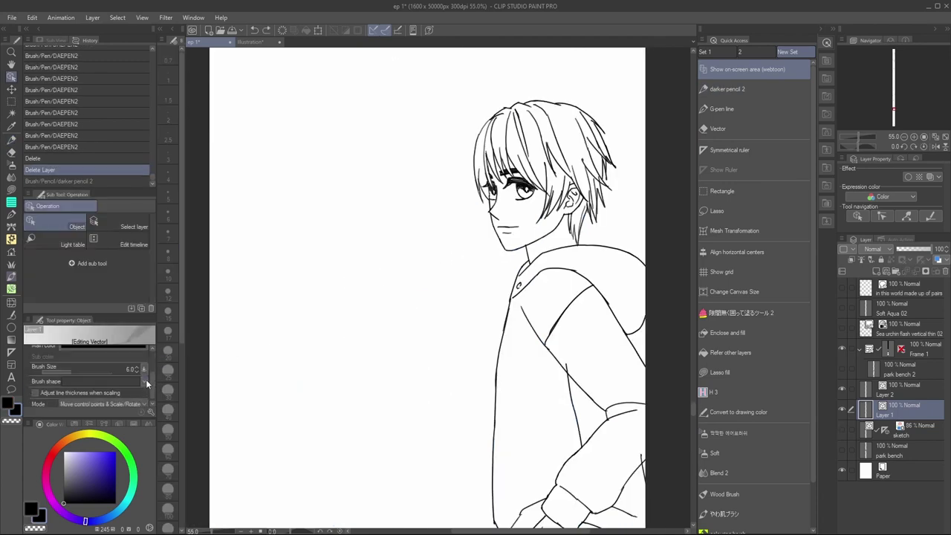
Examine the brush shape presets and the option for saving a preset in the detailed settings of darker pencil 2
key("p")
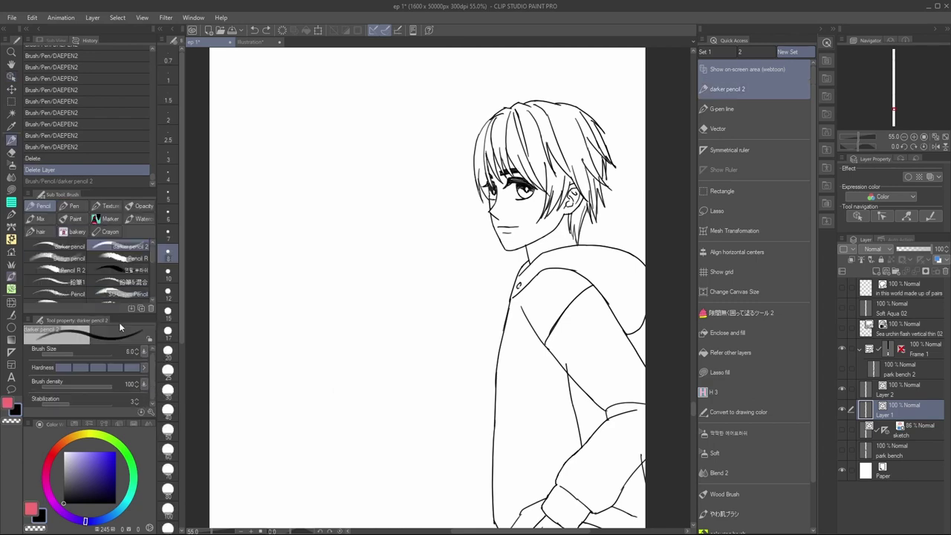
left_click(151, 410)
left_click(508, 169)
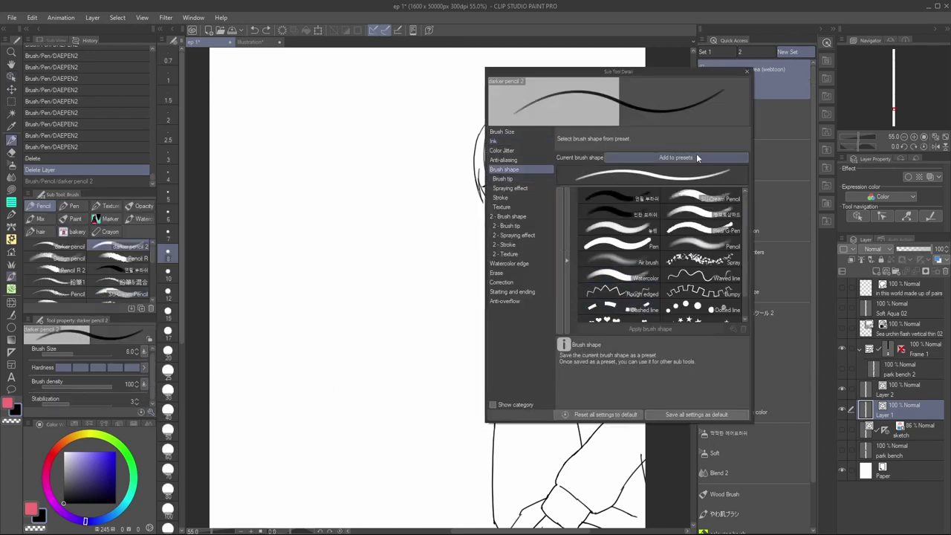
left_click(747, 72)
Change the brush shape of the vector lines on Layer 1 to darker pencil 2 using the Object tool
key("o")
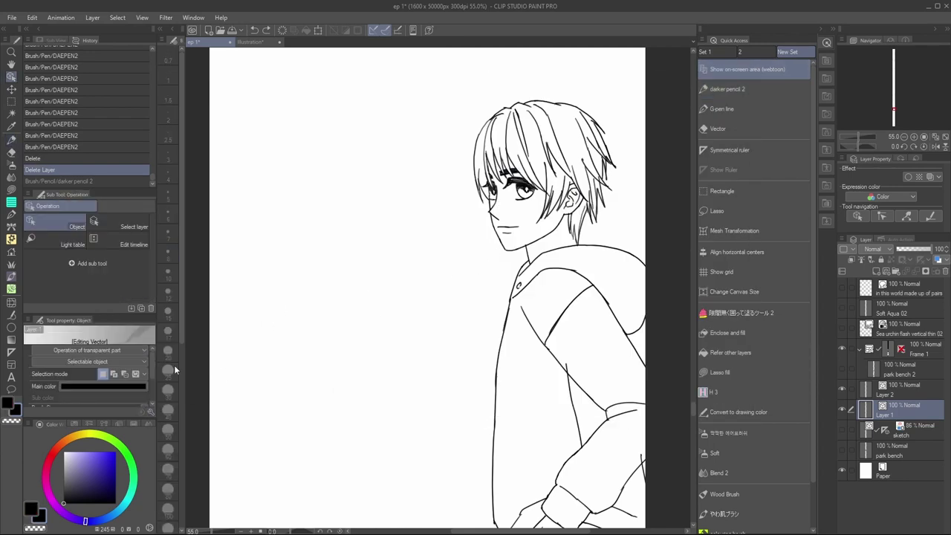
scroll(154, 375, "down", 3)
left_click(144, 379)
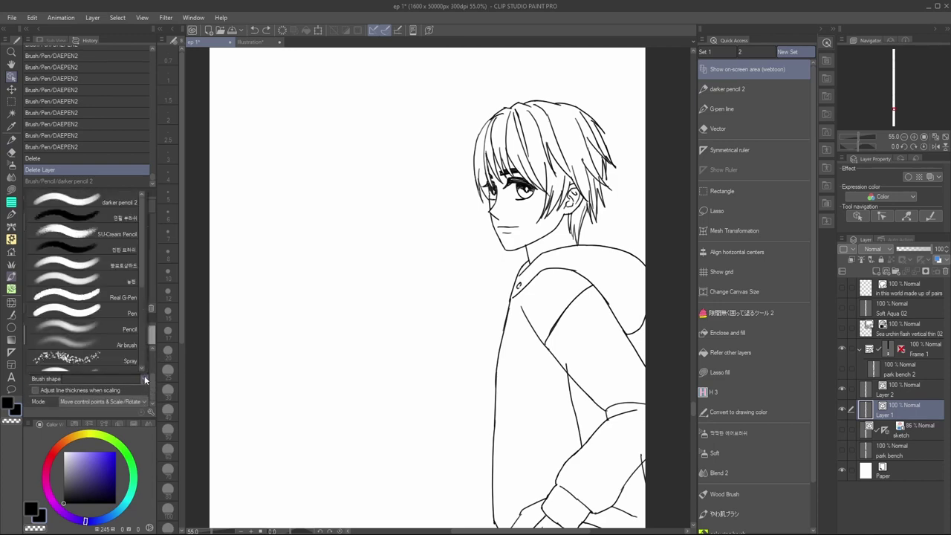
left_click(110, 198)
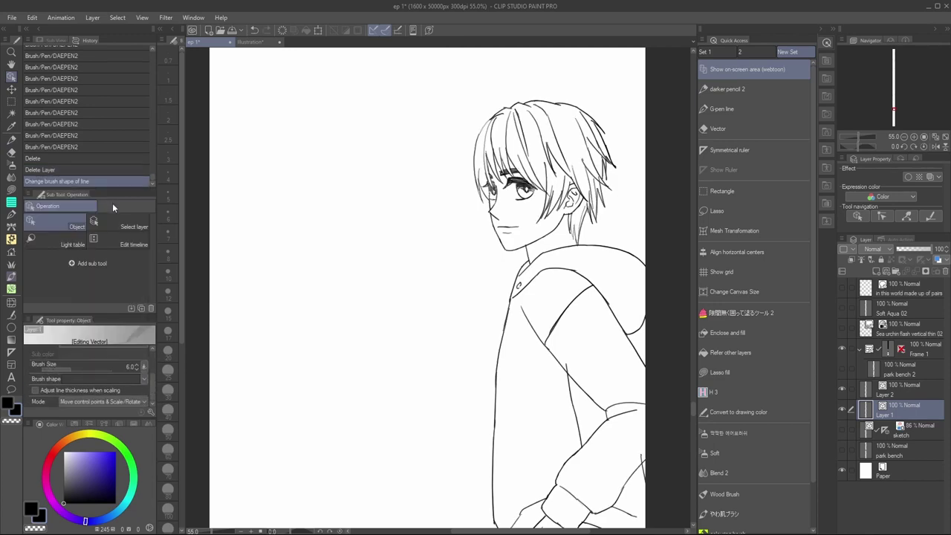
Check the changed line art on both boys and undo the brush shape change
left_click_drag(693, 406, 692, 433)
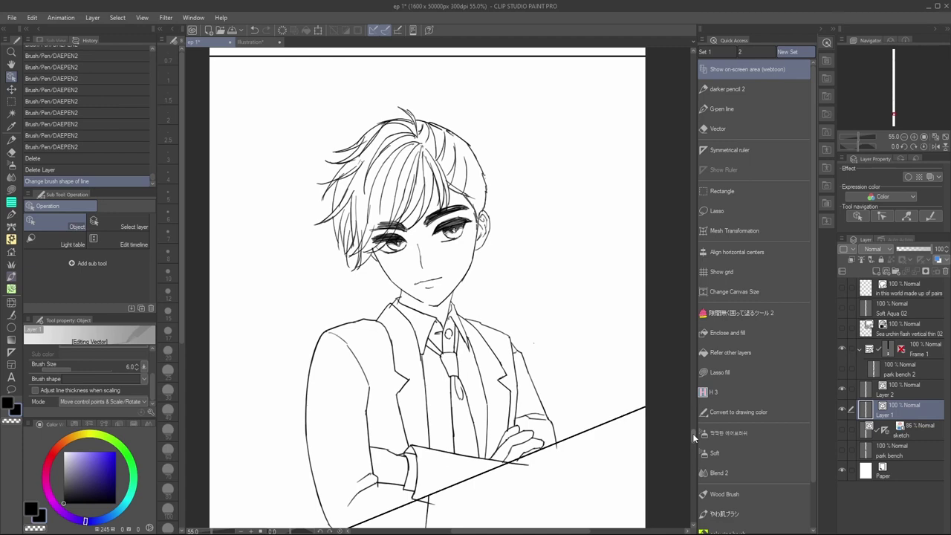
left_click_drag(692, 433, 712, 412)
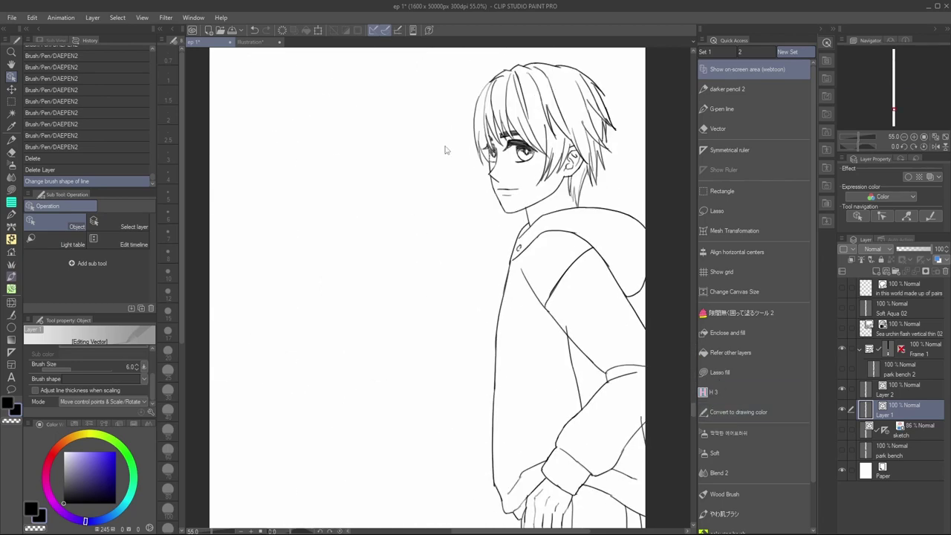
left_click(254, 30)
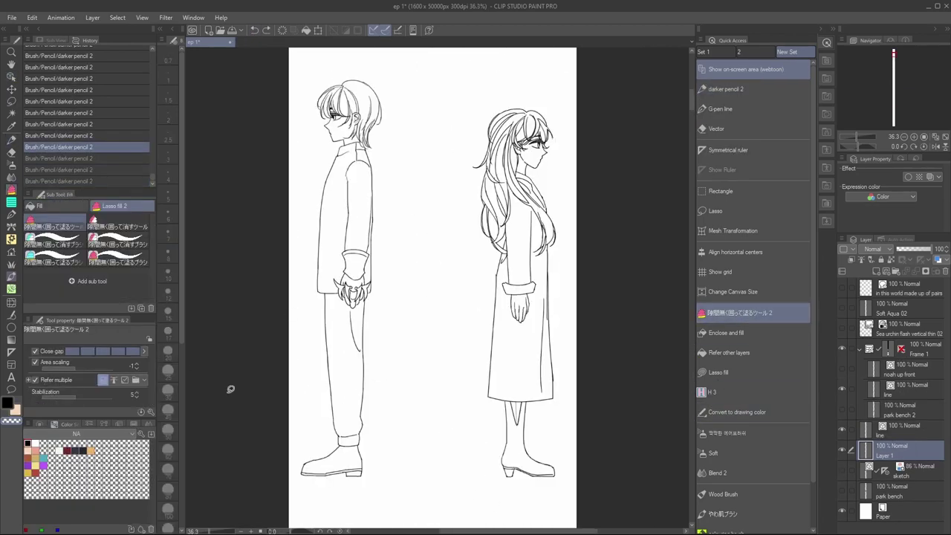
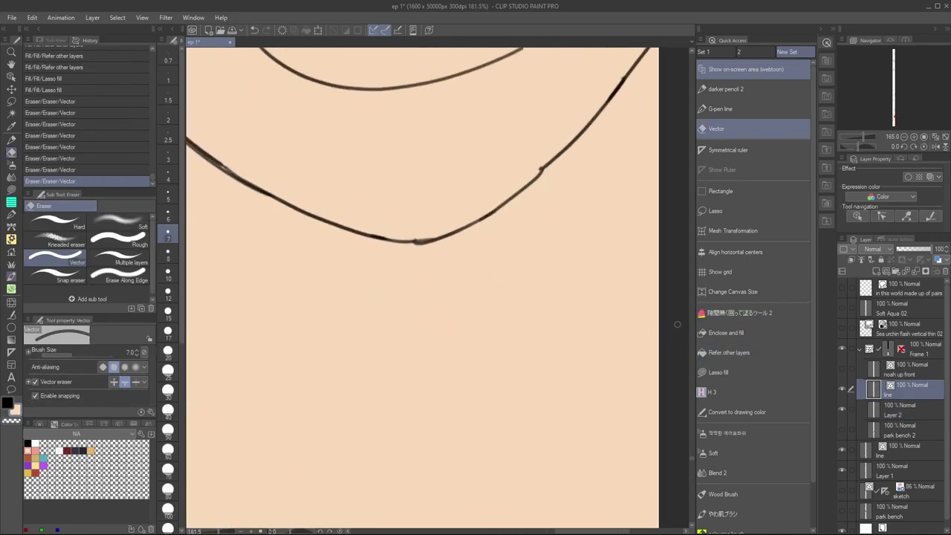
Fill the hooded back-view figure's base colour on Layer 2 out to the canvas edge with Lasso fill
left_click(878, 406)
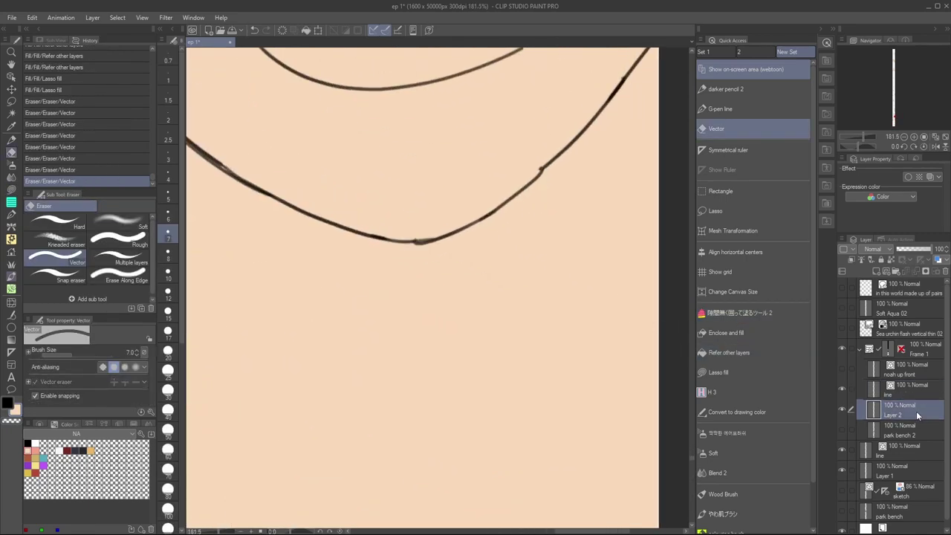
scroll(509, 304, "down", 10)
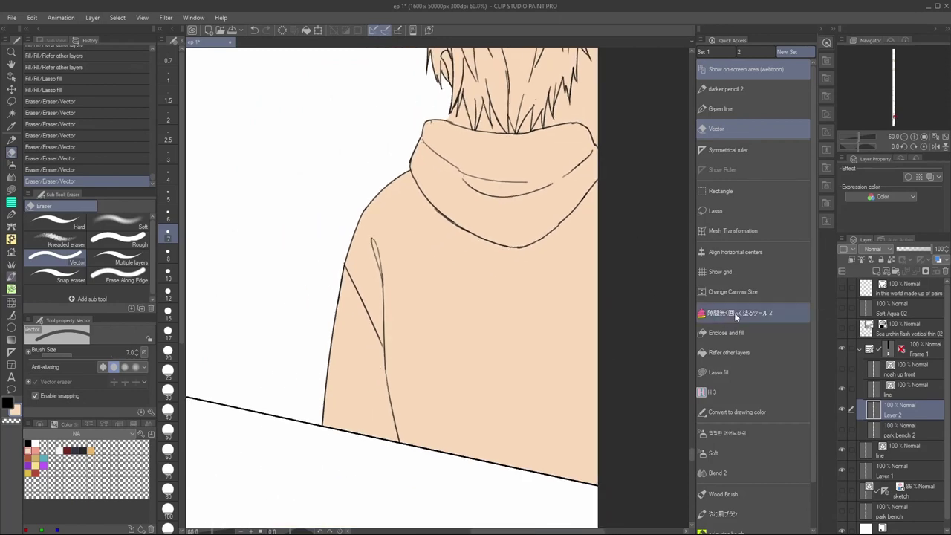
left_click(732, 372)
left_click_drag(598, 146, 649, 268)
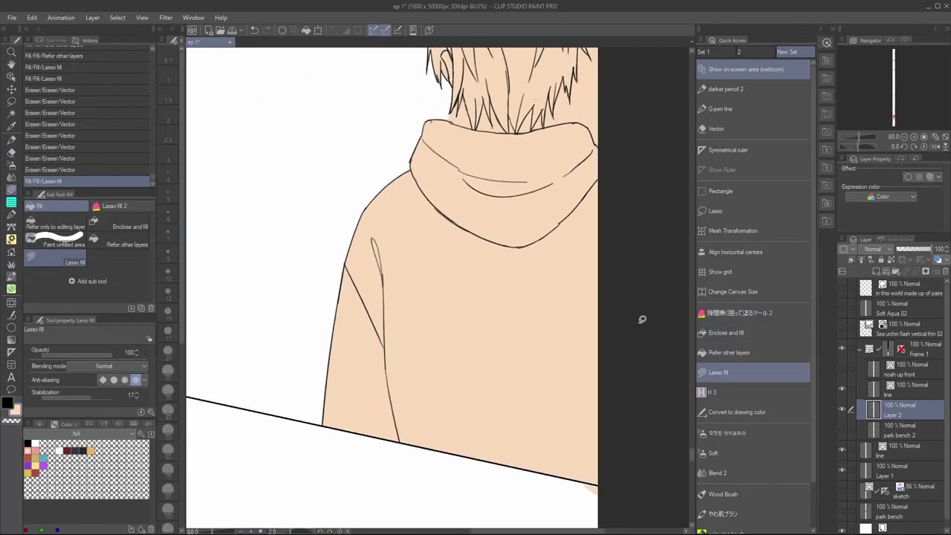
left_click_drag(606, 484, 627, 494)
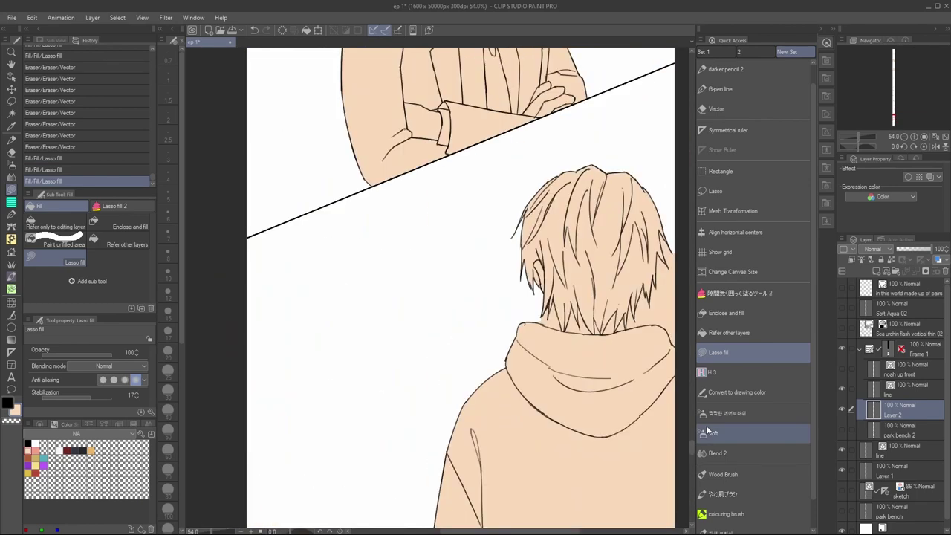
Clean up the gaps in the base colour around the side-view hoodie figure with the fill tools
left_click(542, 320)
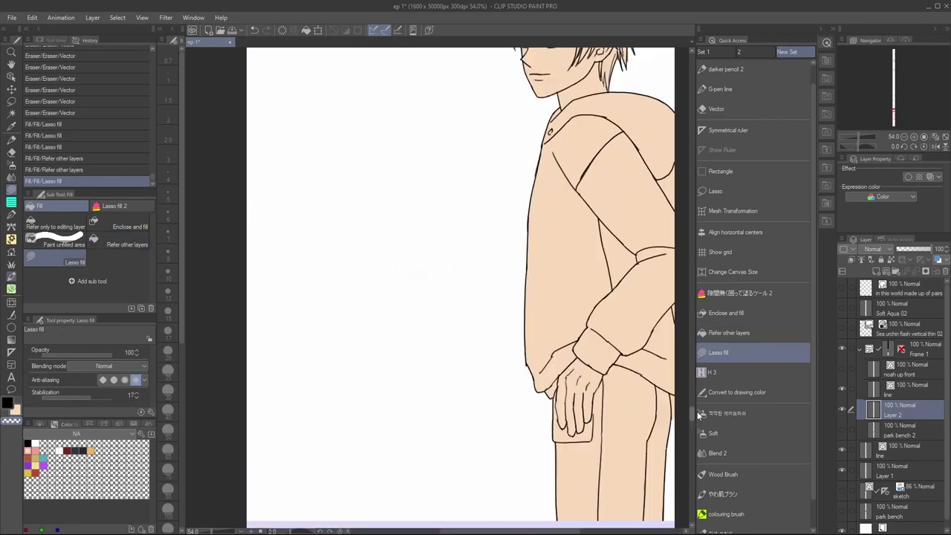
left_click(739, 292)
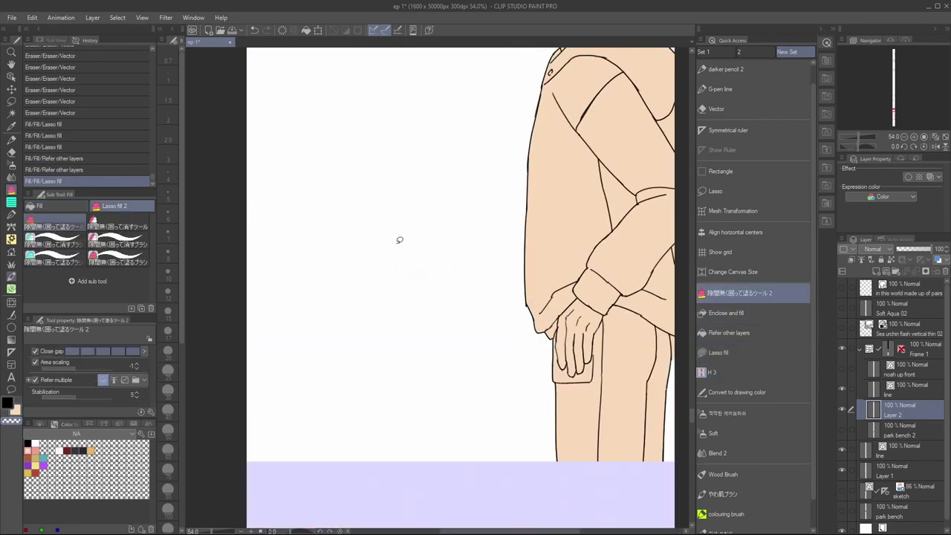
left_click(729, 332)
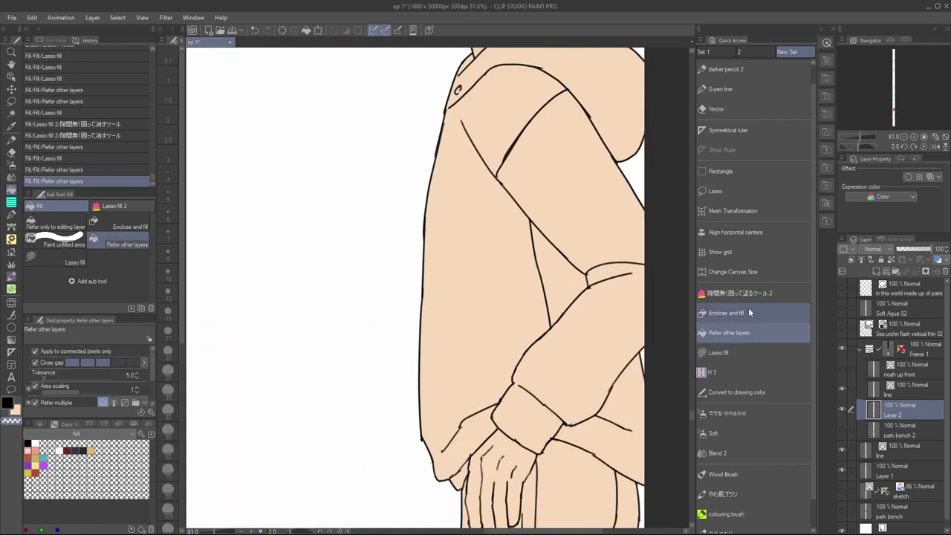
left_click(748, 312)
left_click(718, 352)
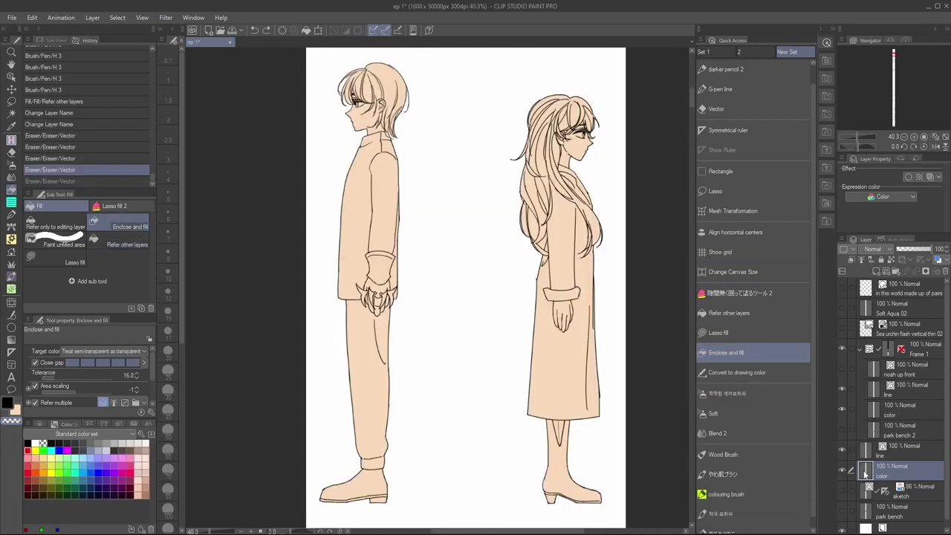
Mask the color layer to the standing couple's filled silhouettes and test the mask with a black lasso fill, then undo the test
left_click(866, 473, "ctrl")
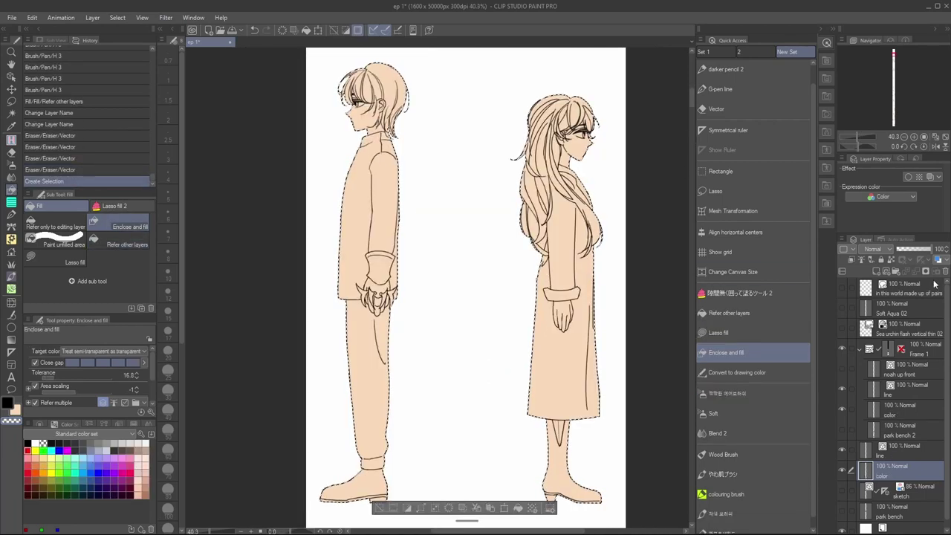
left_click(926, 272)
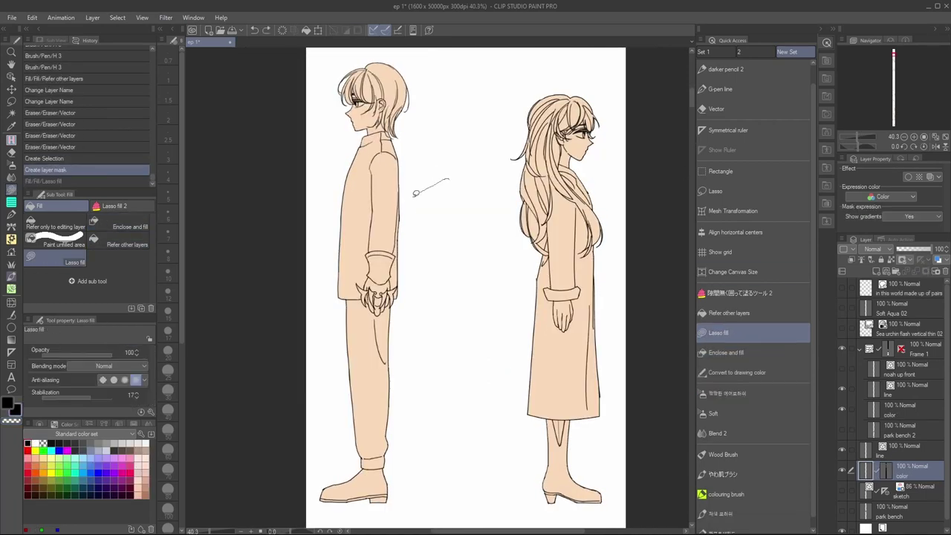
left_click_drag(416, 193, 475, 201)
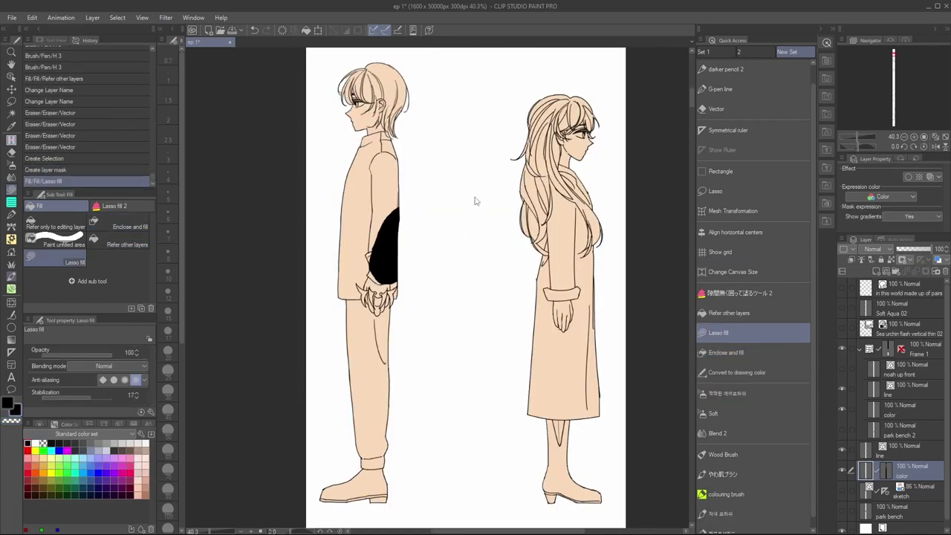
key("ctrl+z")
Colour the standing couple's legs, grey trousers and teal top using Enclose and fill
left_click(725, 353)
left_click_drag(537, 427, 587, 430)
left_click_drag(338, 464, 401, 468)
left_click_drag(428, 380, 405, 312)
left_click(56, 424)
left_click_drag(412, 141, 409, 305)
Fill the standing couple's remaining flat colours, combining Enclose and fill with Refer other layers
left_click(729, 313)
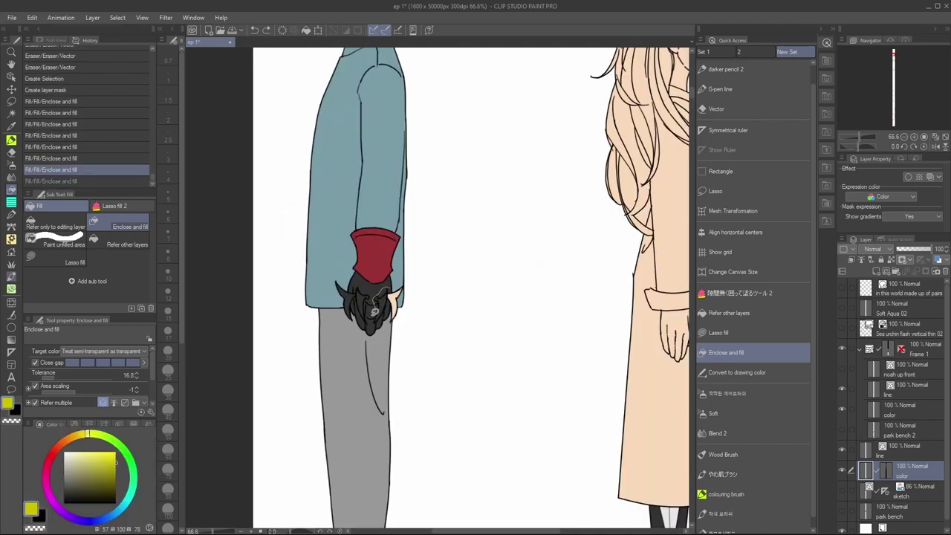
left_click(725, 353)
left_click(729, 313)
left_click_drag(235, 301, 399, 505)
left_click(283, 416)
key("ctrl+d")
left_click_drag(240, 158, 342, 328)
left_click(275, 238)
left_click(290, 246)
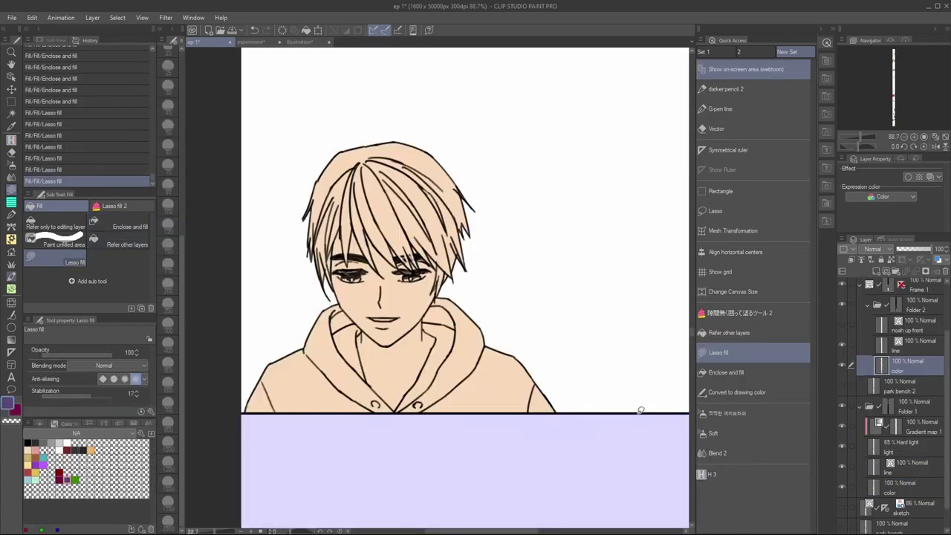
Fill the front-view boy's hoodie with purple, including the inside of the hood, on the color layer
left_click(729, 332)
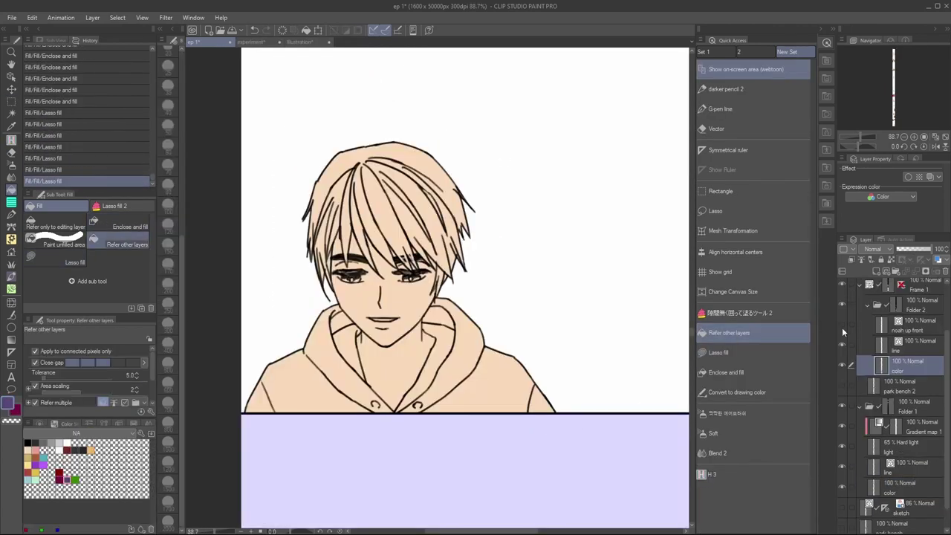
left_click_drag(266, 399, 540, 402)
left_click(441, 393)
left_click(725, 372)
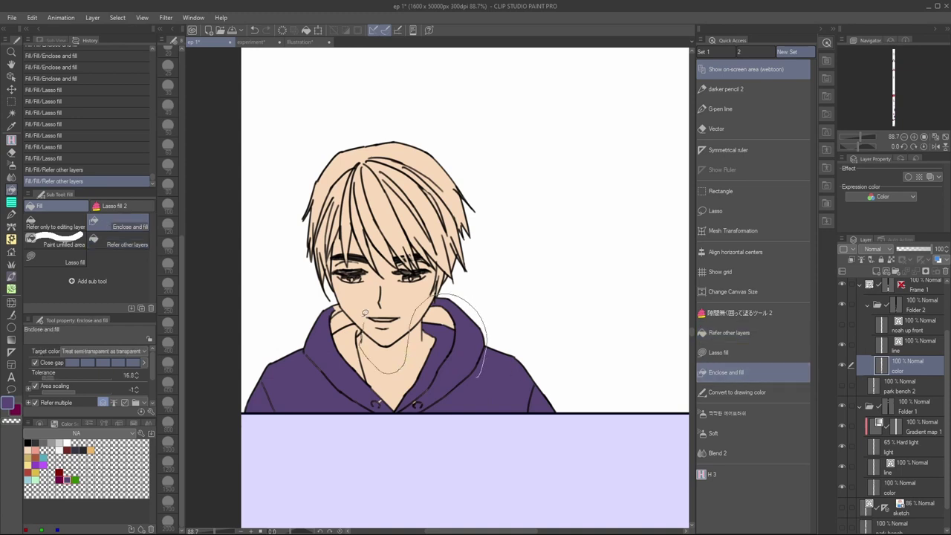
mouse_move(362, 304)
left_mouse_down()
mouse_move(282, 467)
mouse_move(523, 321)
left_mouse_up()
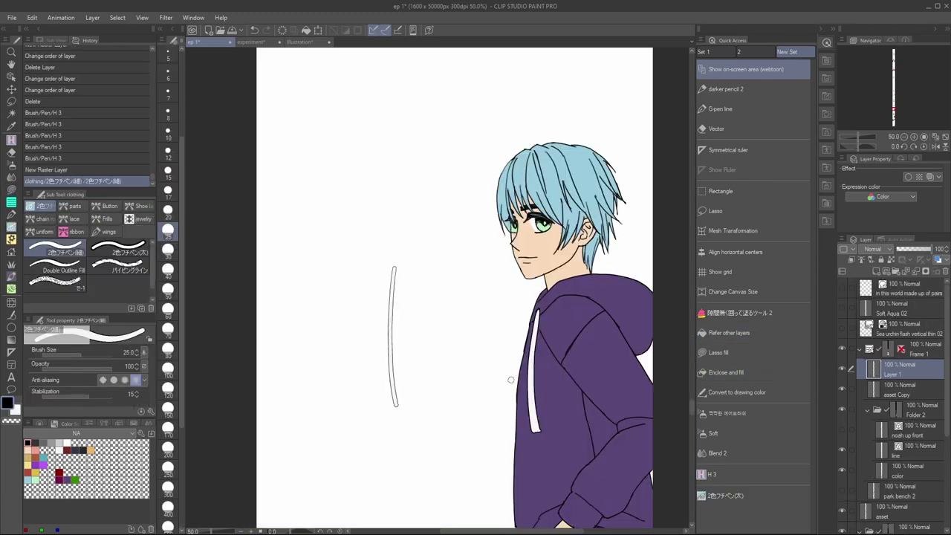
Try drawing a hoodie drawstring beside the figure on Layer 1 with the 2色フチペン(太) outline pen
key("ctrl+z")
left_click(726, 496)
mouse_move(449, 295)
left_mouse_down()
mouse_move(451, 449)
mouse_move(466, 450)
left_mouse_up()
left_click_drag(456, 315, 453, 438)
left_click_drag(455, 371, 467, 448)
left_click_drag(450, 417, 467, 450)
left_click_drag(461, 391, 469, 450)
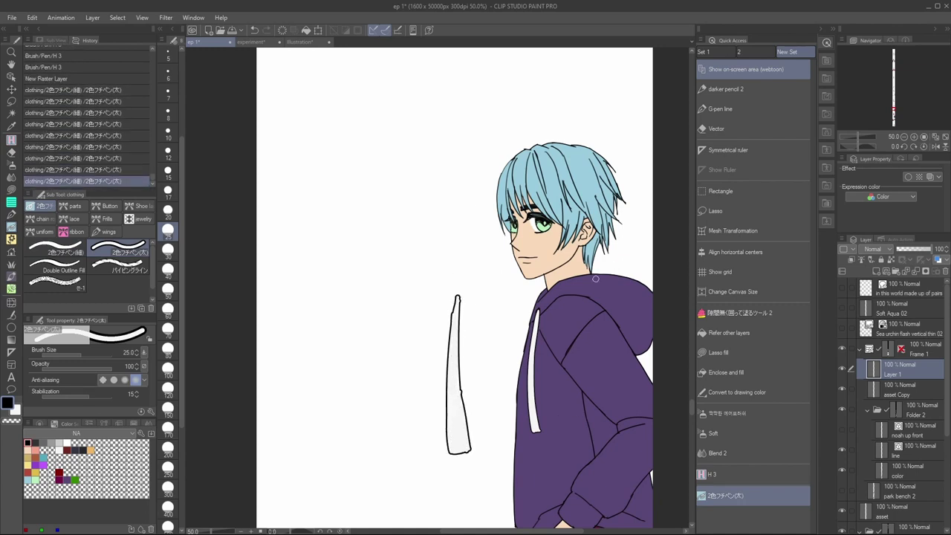
Delete the drawstring test layer and use the edge border effect on the asset Copy layer
left_click(945, 271)
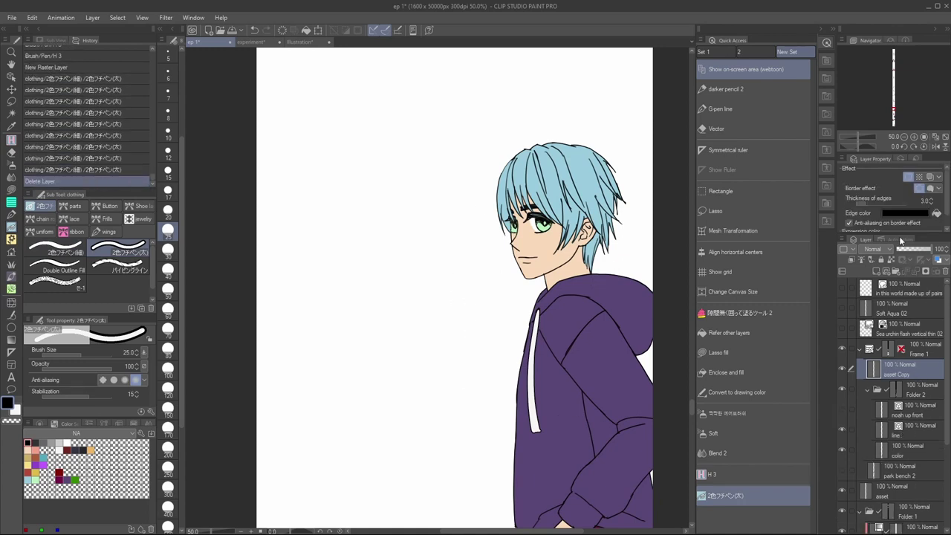
left_click(918, 187)
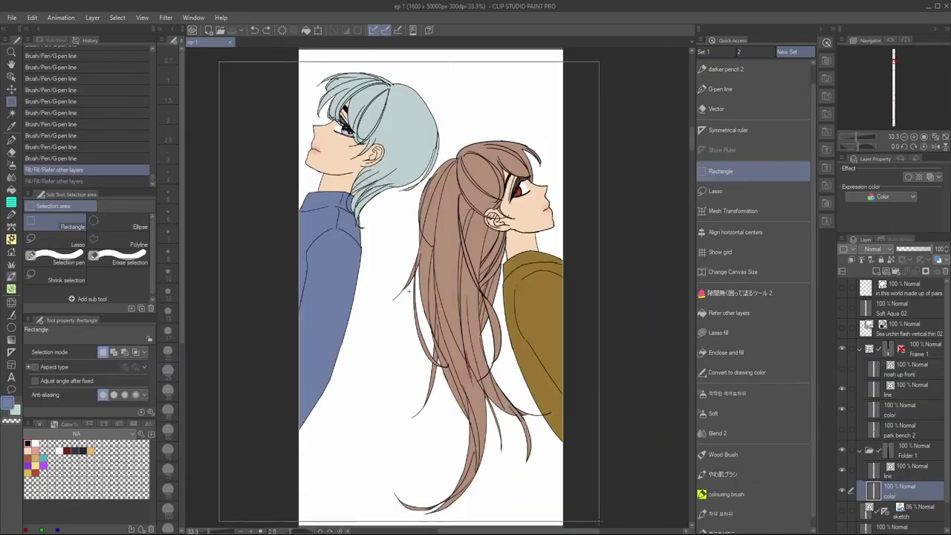
Set the couple's line layer as reference and apply Shading Assist with the Standard preset to the color layer
left_click(862, 261)
left_click(910, 490)
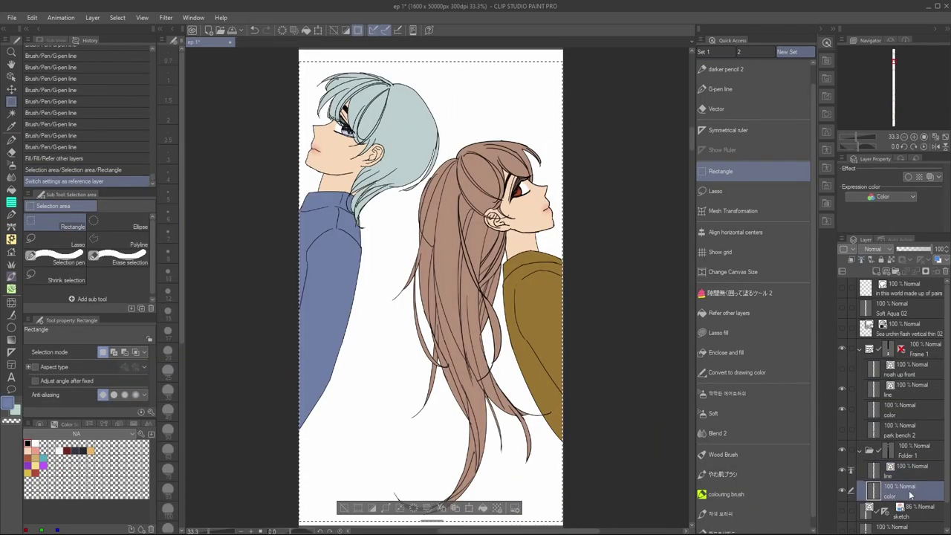
left_click(32, 17)
left_click(128, 192)
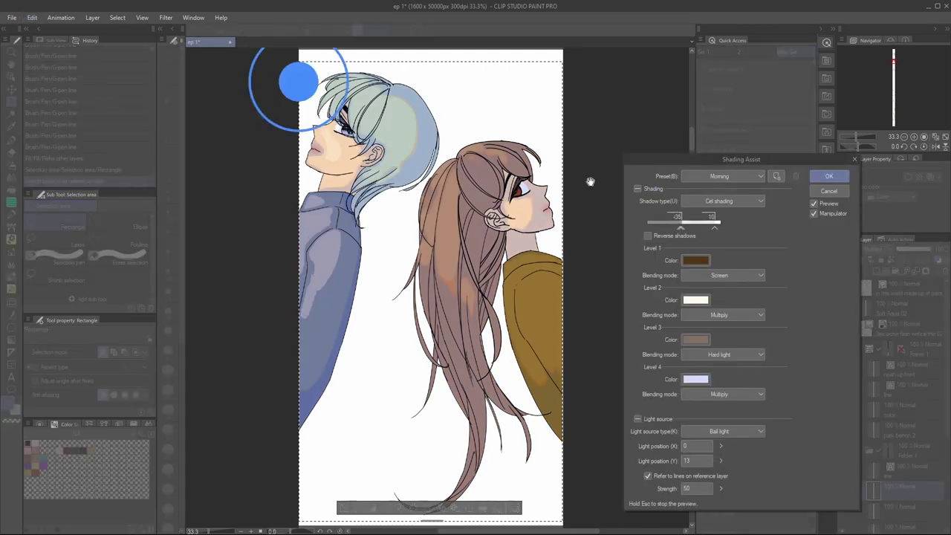
left_click(724, 177)
left_click(731, 190)
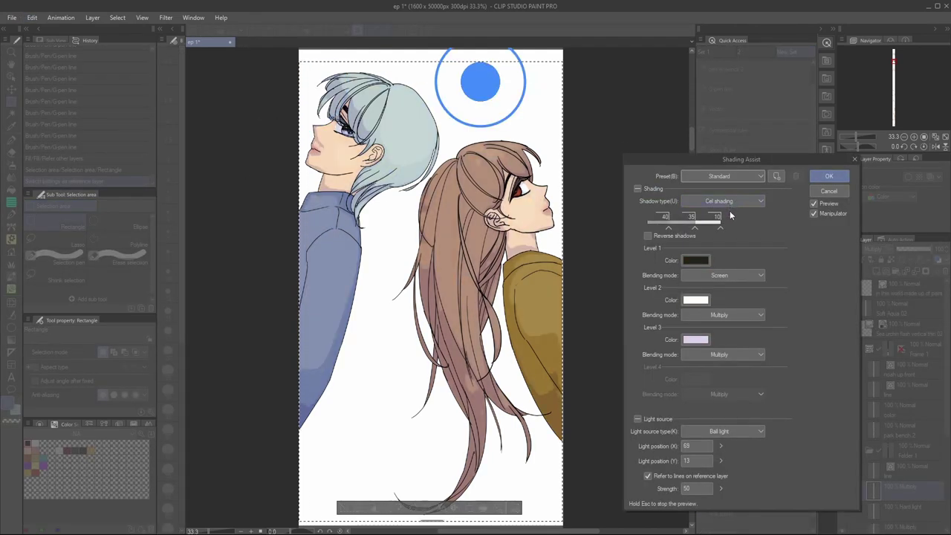
left_click(828, 176)
Select the Tone 3 shadow layer and enlarge the G-pen line brush to size 50
left_click(920, 423)
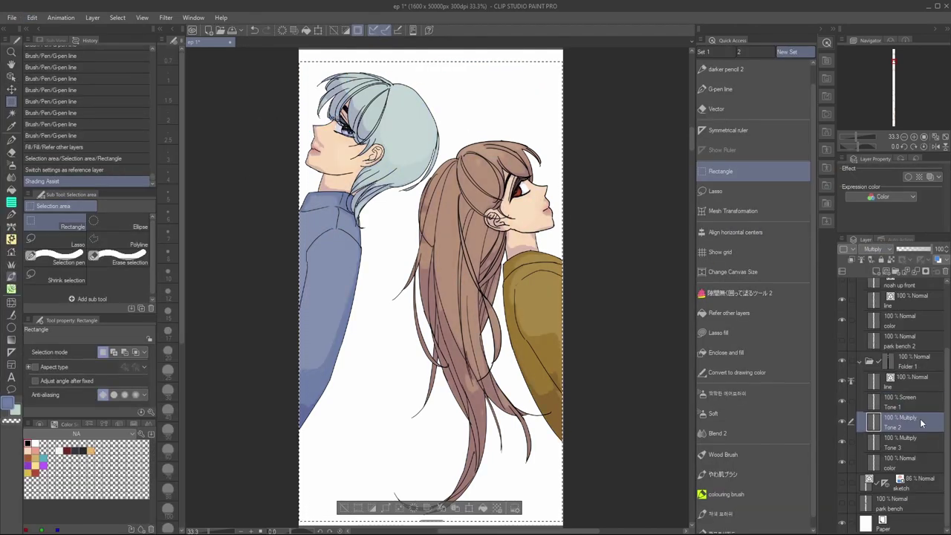
left_click(903, 444)
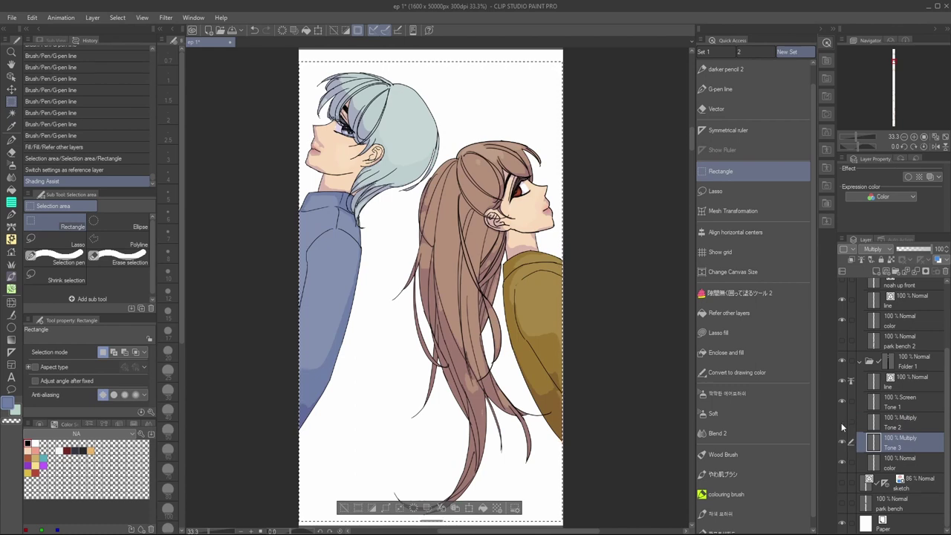
key("p")
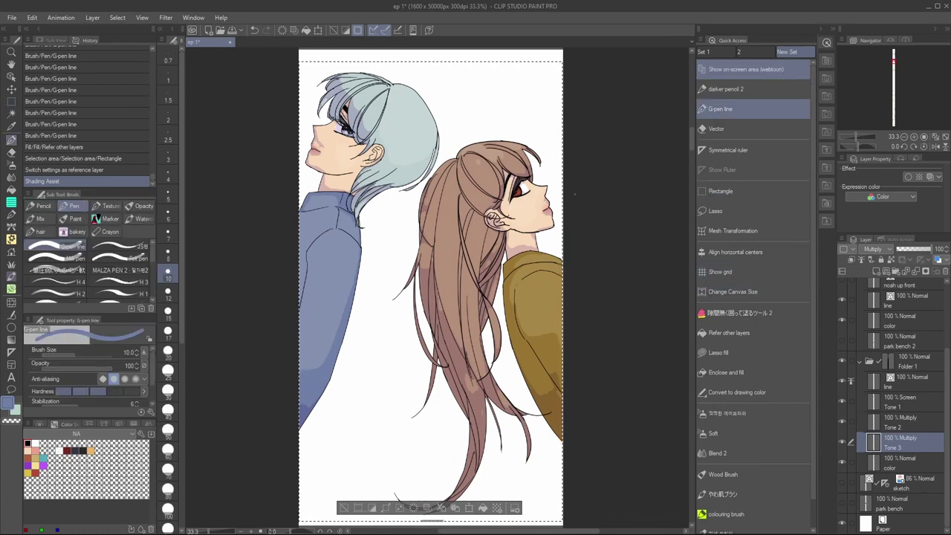
key("bracketright")
key("bracketright")
key("bracketright")
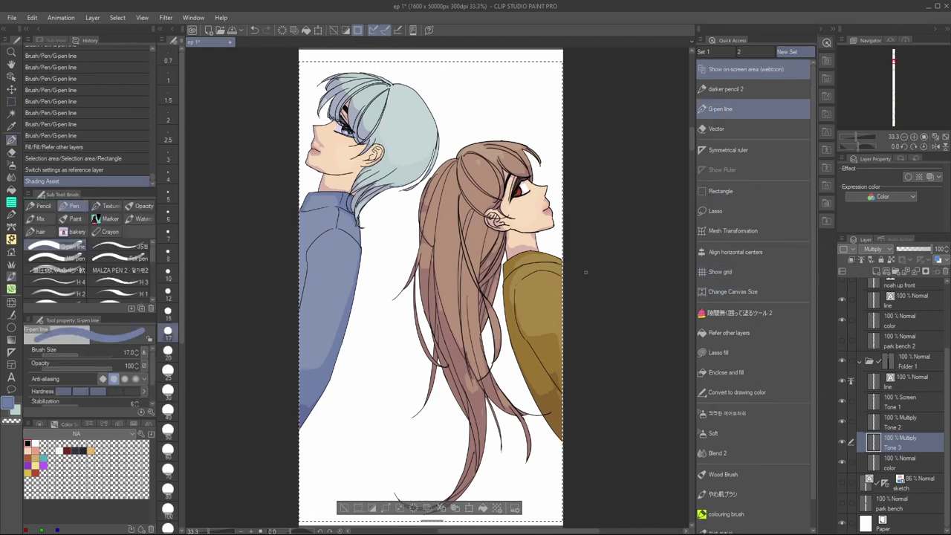
key("bracketright")
key("bracketright")
key("bracketright")
key("bracketright")
key("bracketright")
Check the Tone 1 highlight layer and compare the shading before and after the first G-pen strokes
key("ctrl+y")
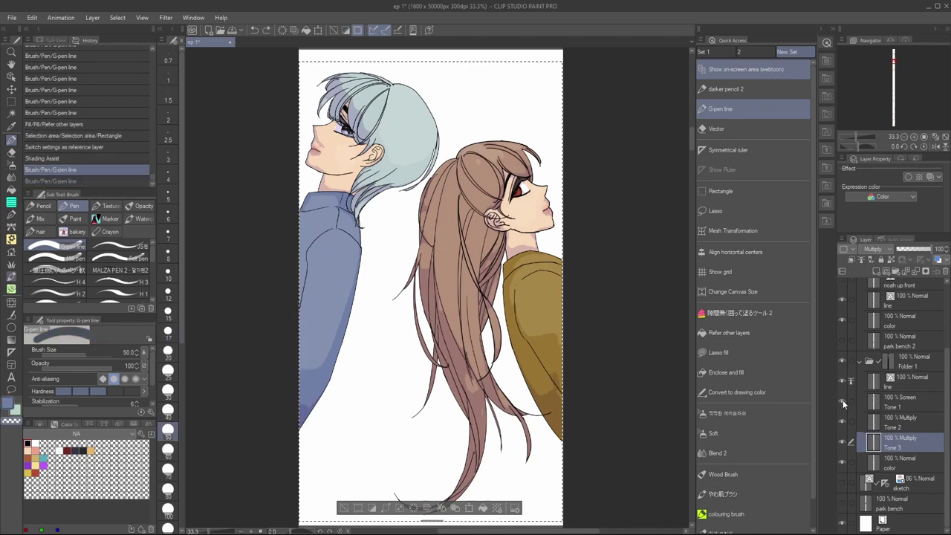
left_click(842, 402)
left_click(894, 402)
key("ctrl+z")
key("ctrl+z")
key("ctrl+y")
key("ctrl+y")
left_click(902, 444)
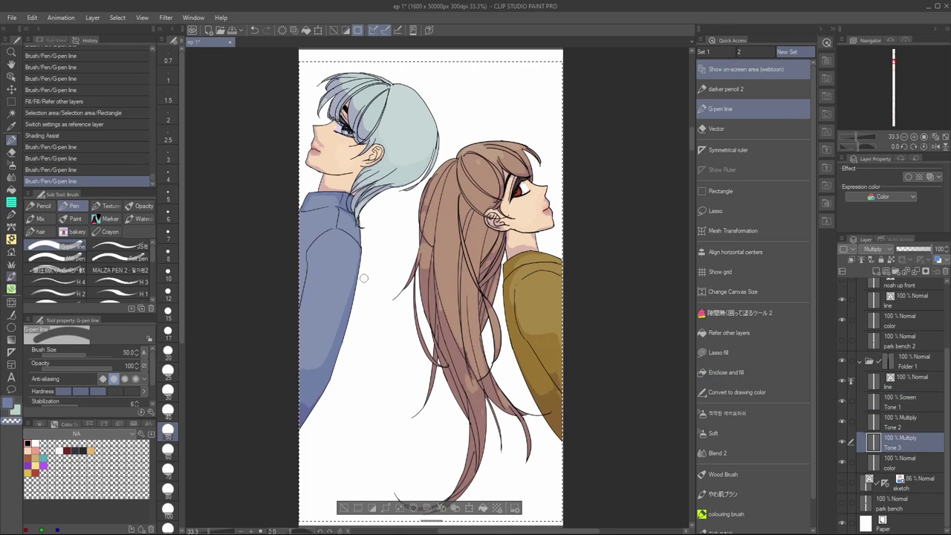
Retouch the Tone 3 shadows on the lower parts of both characters' clothing with G-pen strokes
left_click_drag(307, 394, 303, 413)
left_click_drag(315, 388, 304, 409)
left_click_drag(320, 392, 301, 418)
left_click_drag(548, 405, 559, 425)
left_click_drag(551, 401, 561, 432)
left_click_drag(546, 397, 560, 416)
key("ctrl+z")
key("ctrl+z")
key("ctrl+z")
key("ctrl+y")
key("ctrl+y")
key("ctrl+y")
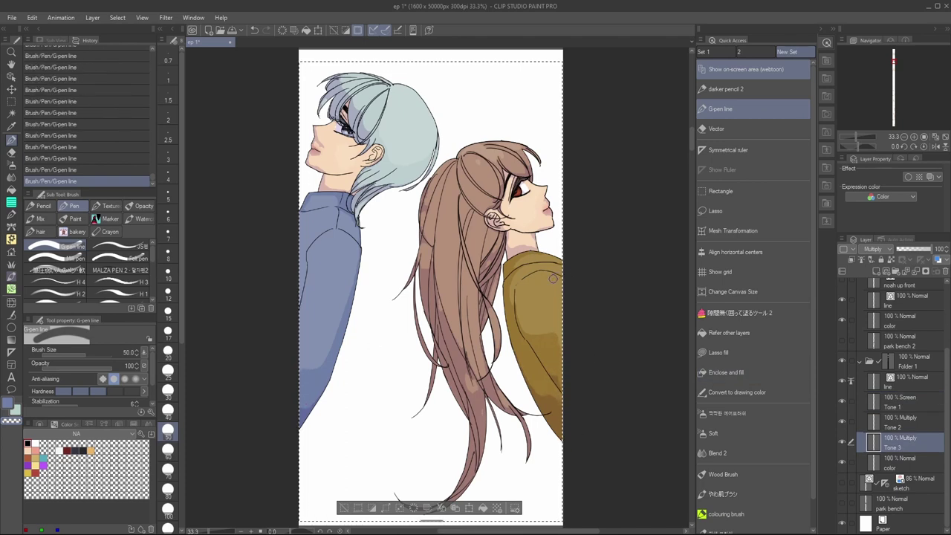
Retouch the Tone 3 shadows on the blue-haired character's hair and chin with the G-pen
left_click(843, 402)
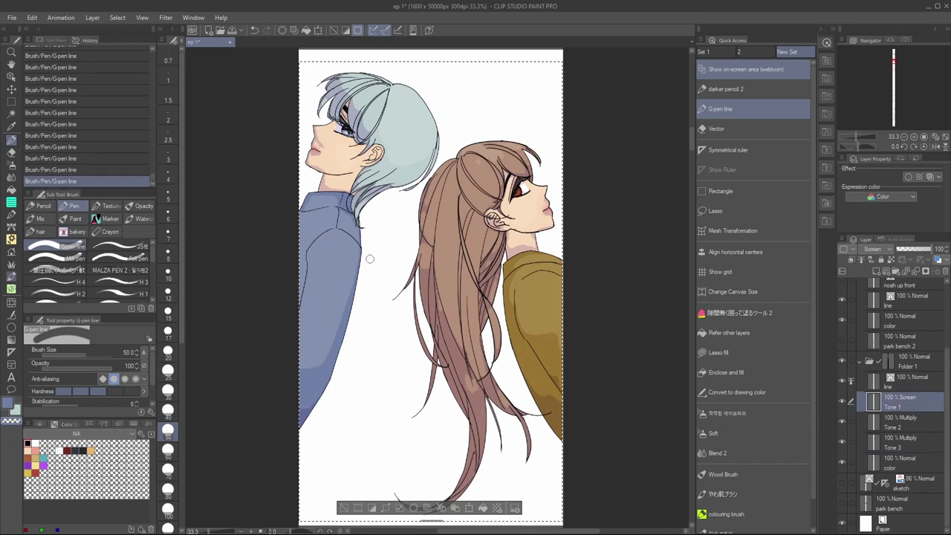
left_click(901, 459)
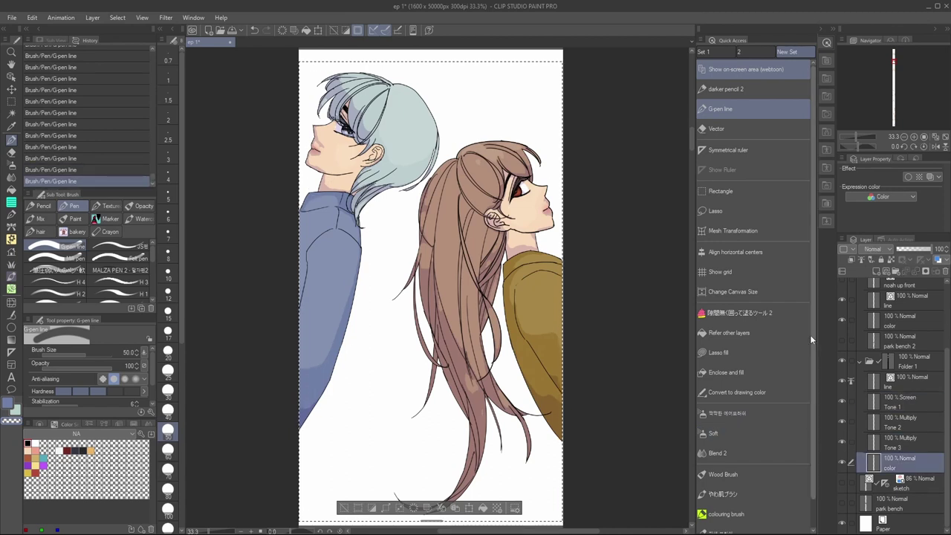
left_click(901, 444)
key("ctrl+z")
left_click_drag(384, 100, 377, 122)
key("ctrl+z")
key("ctrl+z")
key("ctrl+z")
key("ctrl+y")
key("ctrl+y")
key("ctrl+y")
key("ctrl+z")
left_click_drag(315, 157, 312, 158)
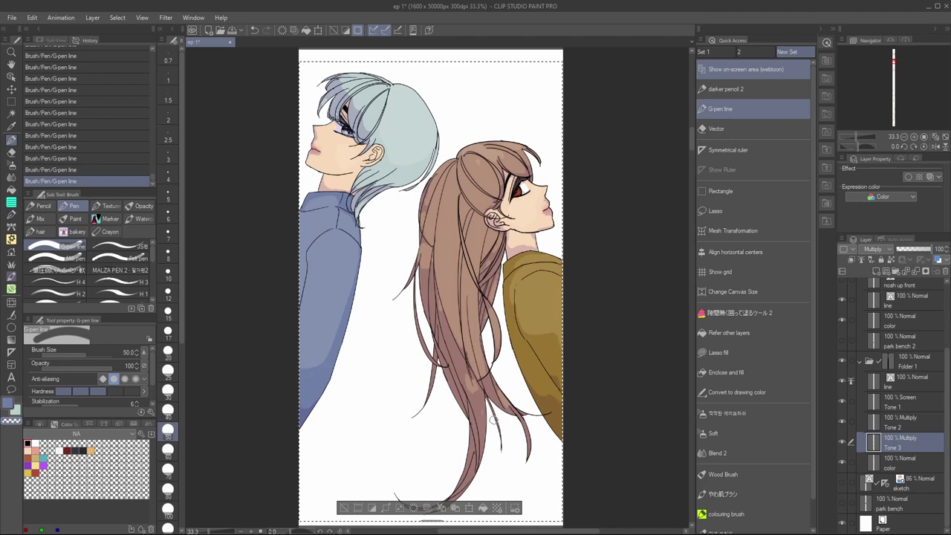
Step back and forth through the recent G-pen strokes to compare the shading before and after
key("ctrl+z")
key("ctrl+z")
key("ctrl+z")
key("ctrl+z")
key("ctrl+y")
key("ctrl+y")
key("ctrl+y")
key("ctrl+y")
key("ctrl+z")
key("ctrl+z")
key("ctrl+z")
key("ctrl+z")
key("ctrl+z")
key("ctrl+z")
key("ctrl+z")
key("ctrl+z")
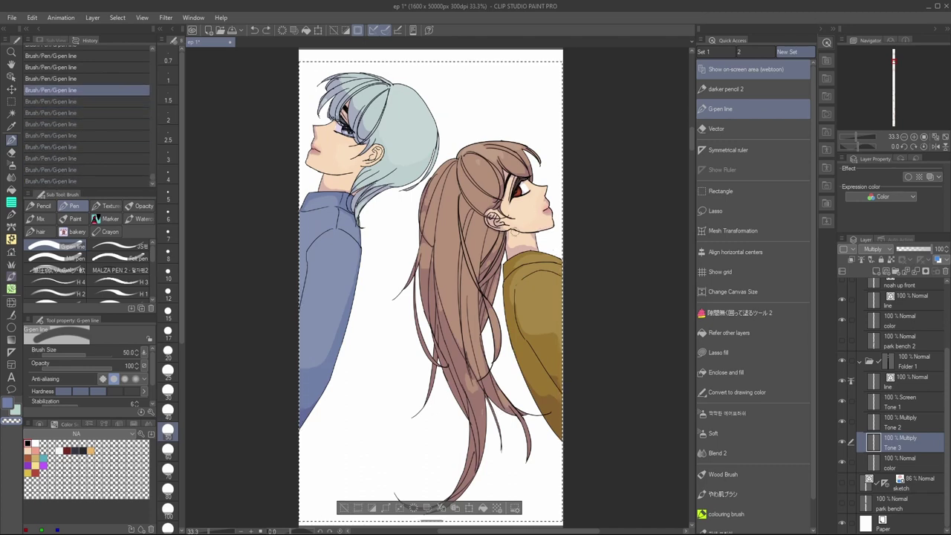
key("ctrl+y")
key("ctrl+y")
key("ctrl+y")
key("ctrl+y")
key("ctrl+y")
key("ctrl+y")
key("ctrl+y")
key("ctrl+y")
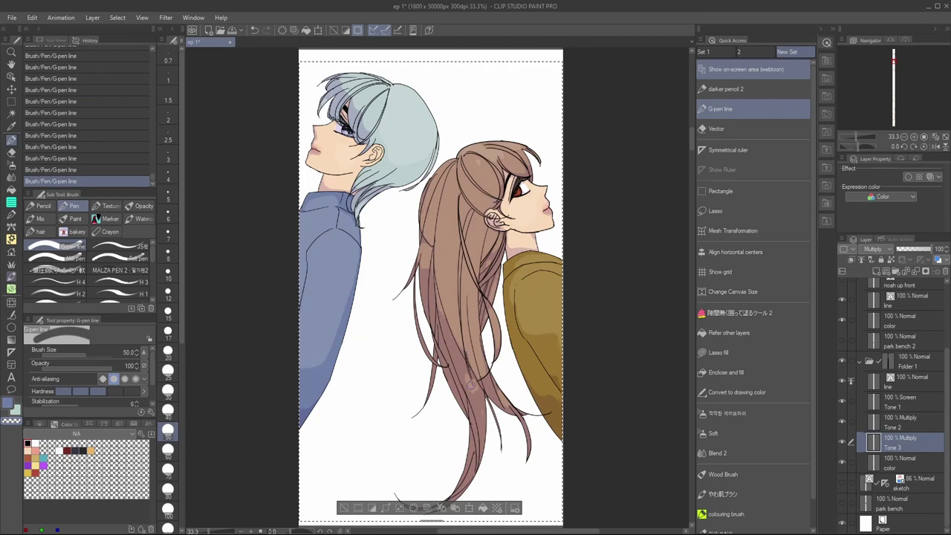
Undo the last few G-pen shading strokes on Tone 3
key("ctrl+z")
key("ctrl+z")
key("ctrl+z")
key("ctrl+z")
Add the H 2 pen to the quick access set and paint textured Tone 3 strokes down the long brown hair
left_click_drag(153, 249, 154, 250)
mouse_move(67, 288)
left_mouse_down()
mouse_move(643, 300)
mouse_move(732, 383)
left_mouse_up()
left_click_drag(467, 291, 470, 327)
left_click_drag(468, 312, 472, 349)
left_click_drag(465, 342, 467, 373)
Step back and forth through the recent H 2 strokes to compare the shading before and after
key("ctrl+z")
key("ctrl+z")
key("ctrl+z")
key("ctrl+z")
key("ctrl+z")
key("ctrl+z")
key("ctrl+z")
key("ctrl+z")
key("ctrl+z")
key("ctrl+z")
key("ctrl+z")
key("ctrl+z")
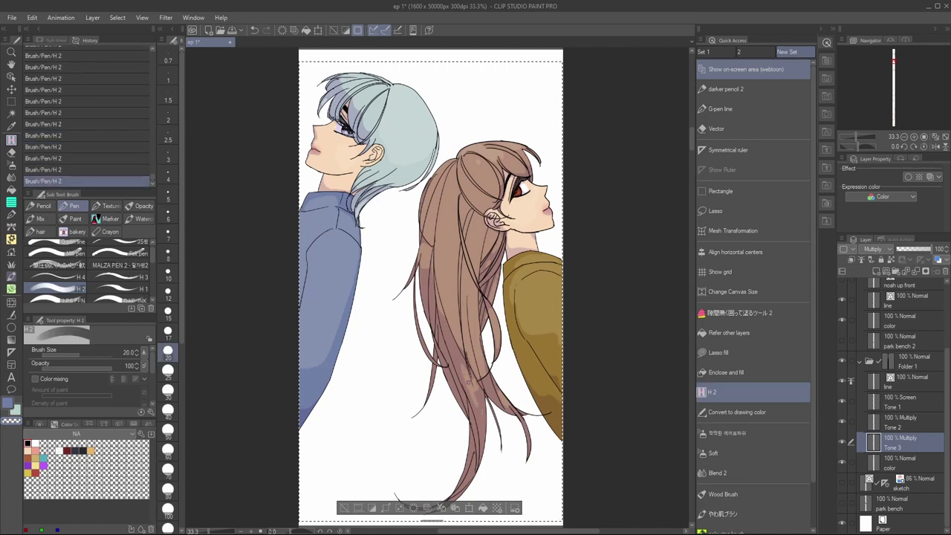
key("ctrl+y")
key("ctrl+y")
key("ctrl+y")
key("ctrl+y")
key("ctrl+y")
key("ctrl+y")
key("ctrl+y")
key("ctrl+y")
key("ctrl+y")
key("ctrl+y")
key("ctrl+y")
key("ctrl+y")
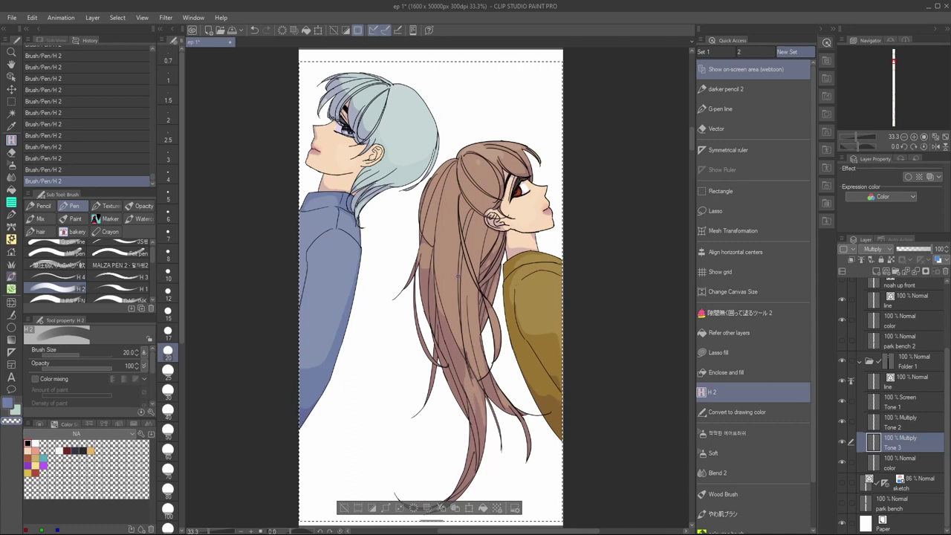
key("ctrl+z")
key("ctrl+z")
key("ctrl+y")
key("ctrl+y")
Remove the H 2 pen from the quick access set and check the drawing mirrored
right_click(745, 388)
left_click(769, 409)
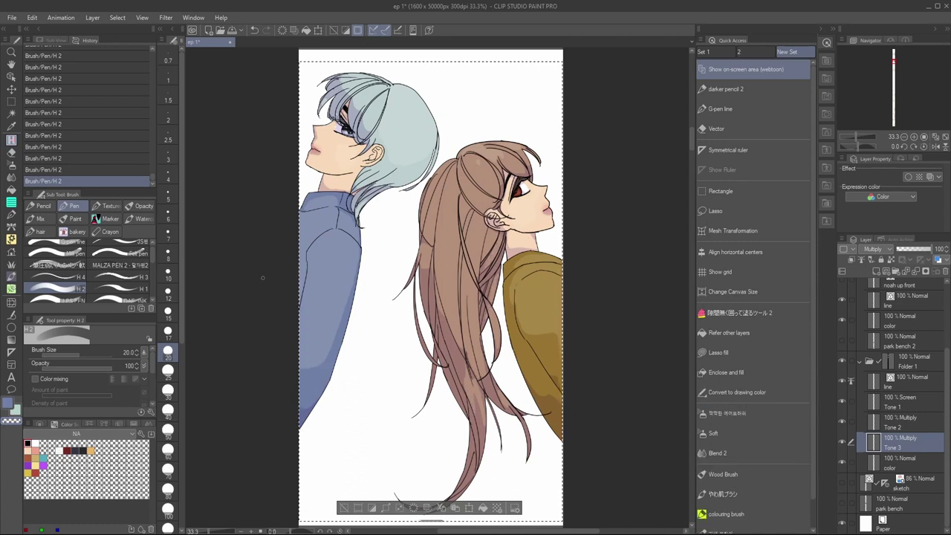
scroll(410, 196, "down", 1)
key("h")
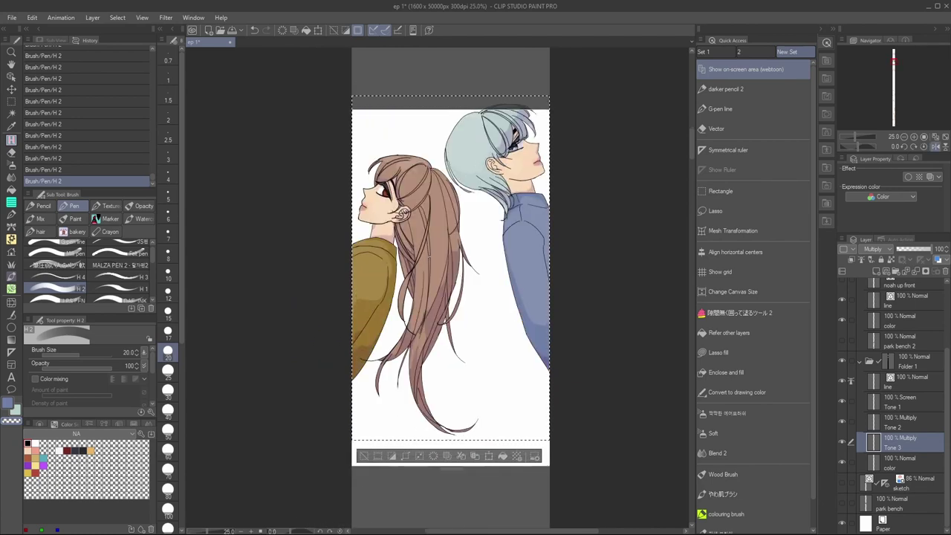
key("h")
scroll(369, 117, "up", 2)
scroll(489, 315, "up", 2)
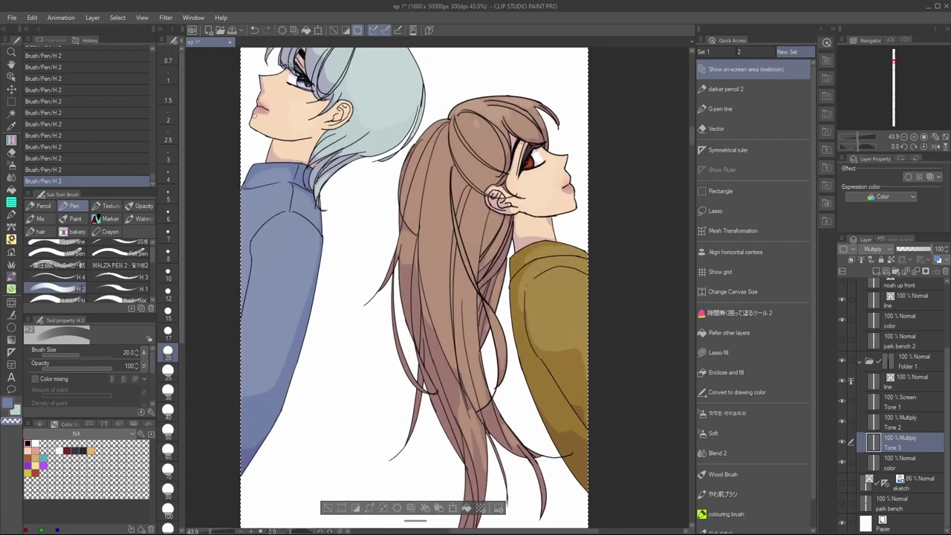
Replace the last H 2 stroke with one on the brown-haired character's neck and add the H 3 pen to quick access
key("ctrl+z")
left_click_drag(549, 218, 553, 236)
left_click_drag(122, 277, 743, 391)
left_click(876, 422)
In the experiment illustration, select the layers from the gradient map down to Layer 16
scroll(414, 290, "down", 2)
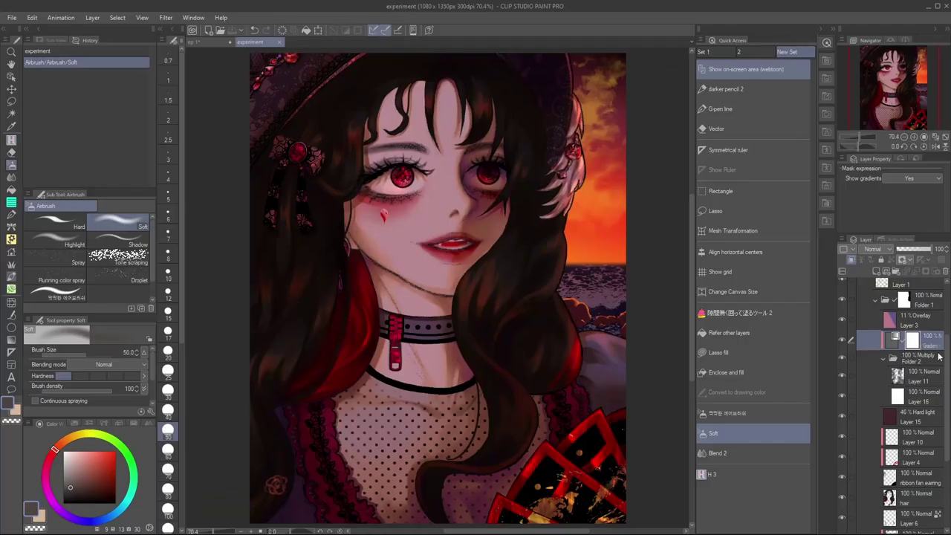
scroll(899, 372, "down", 1)
left_click(918, 386)
left_click(929, 331, "shift")
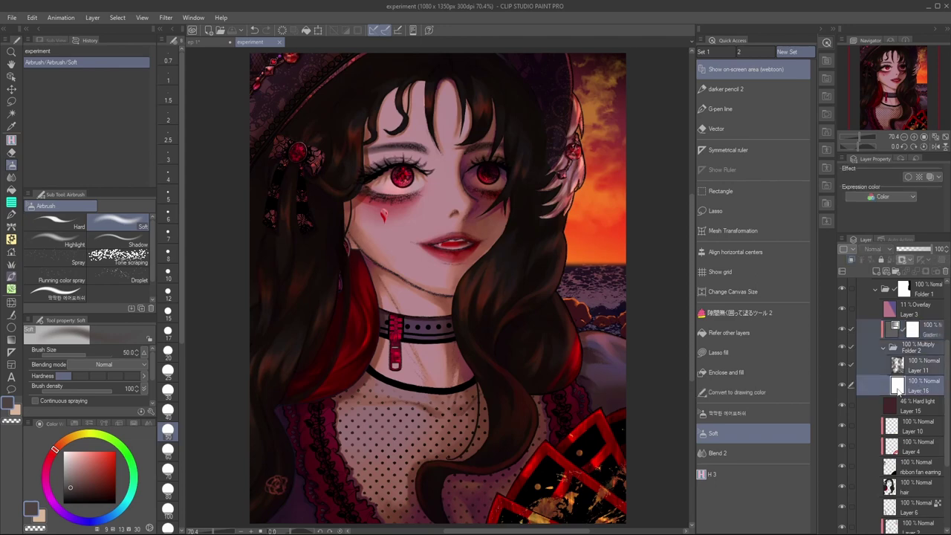
Set the gradient map's end node at position 100 to the near-white colour EFEEF2
double_click(895, 329)
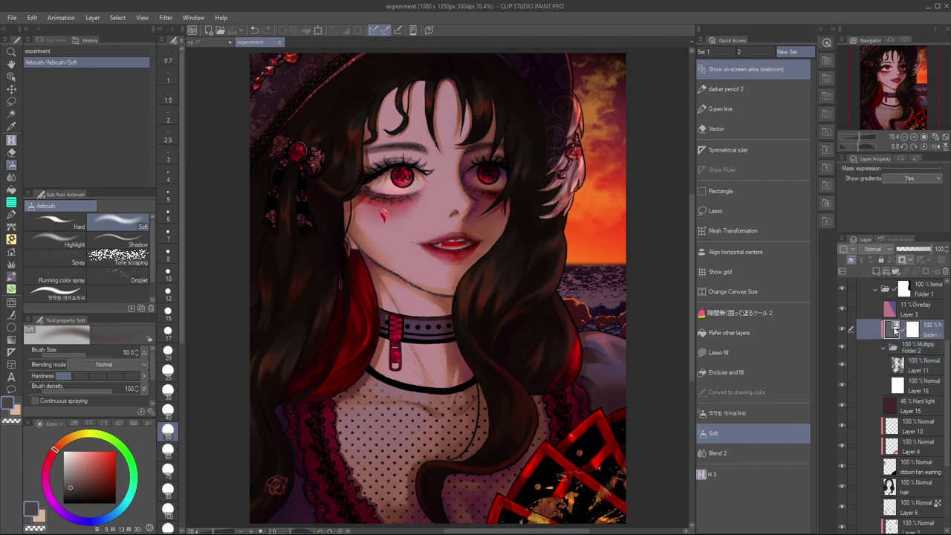
left_click_drag(196, 35, 525, 295)
double_click(532, 211)
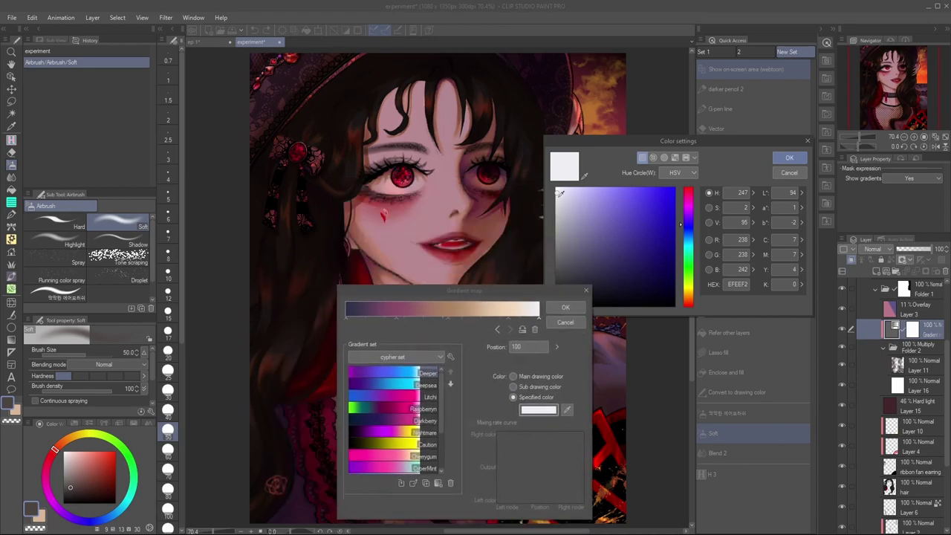
left_click(789, 159)
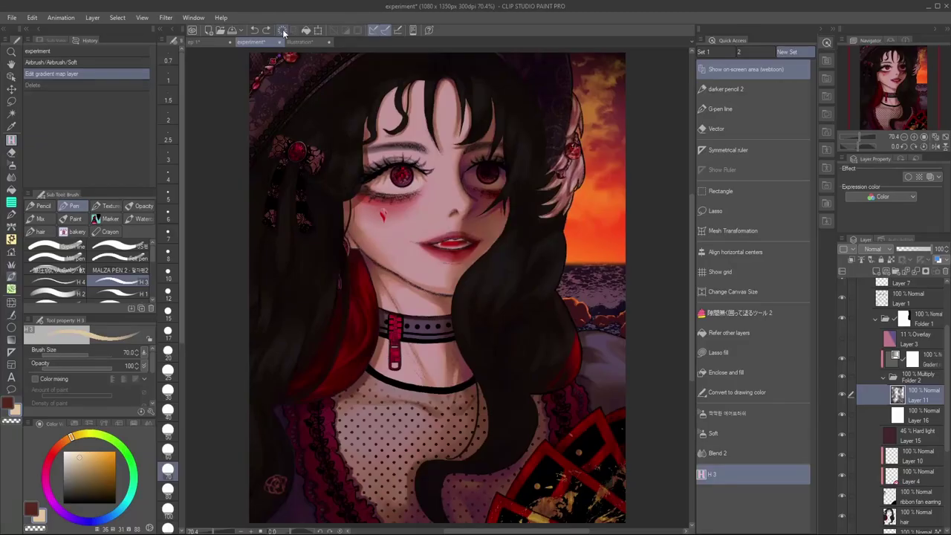
Clear the painted shading on Layer 11 and switch to the YYbrush with black as the drawing colour
left_click(283, 32)
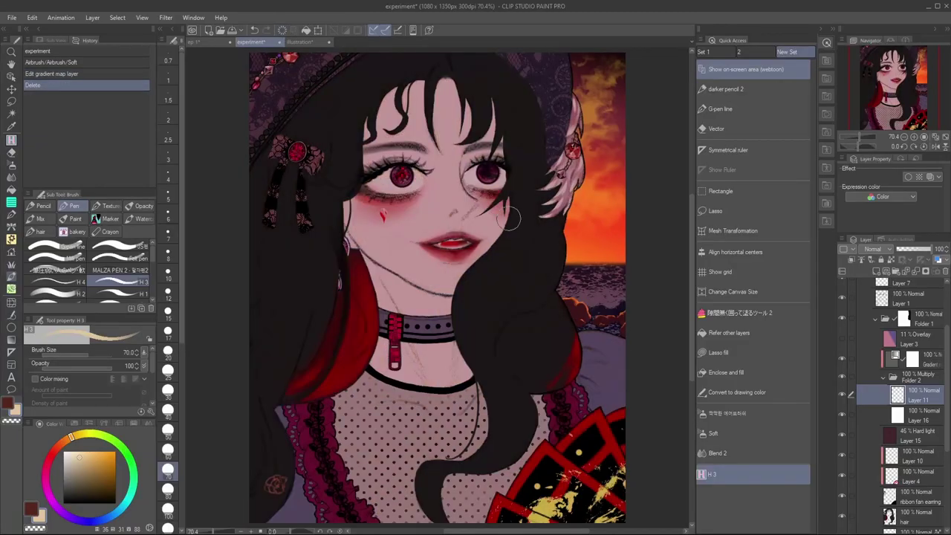
key("b")
left_click(8, 402)
left_click_drag(67, 499, 45, 524)
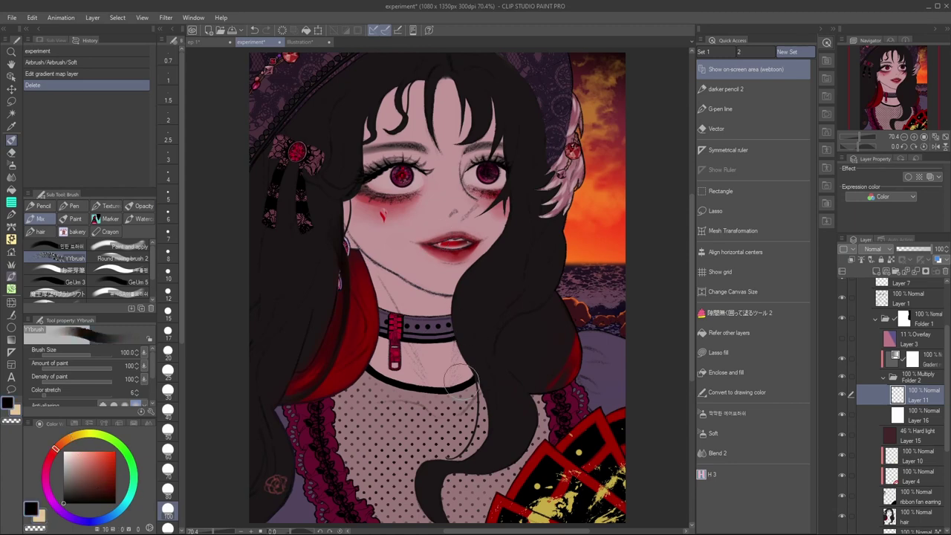
Try vertical YYbrush test strokes over the face and chest on Layer 11 with different brush sizes
left_click_drag(372, 114, 383, 392)
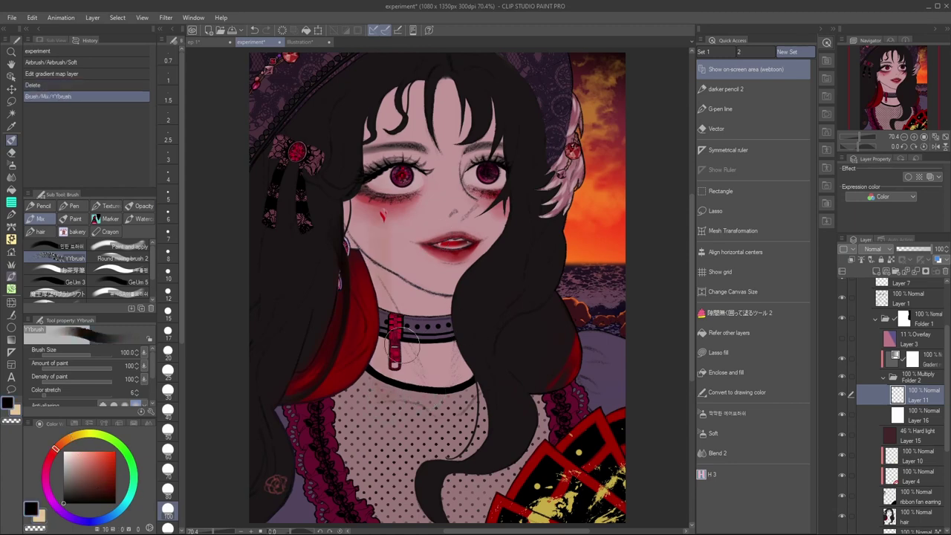
mouse_move(380, 157)
left_mouse_down()
mouse_move(381, 388)
mouse_move(370, 454)
left_mouse_up()
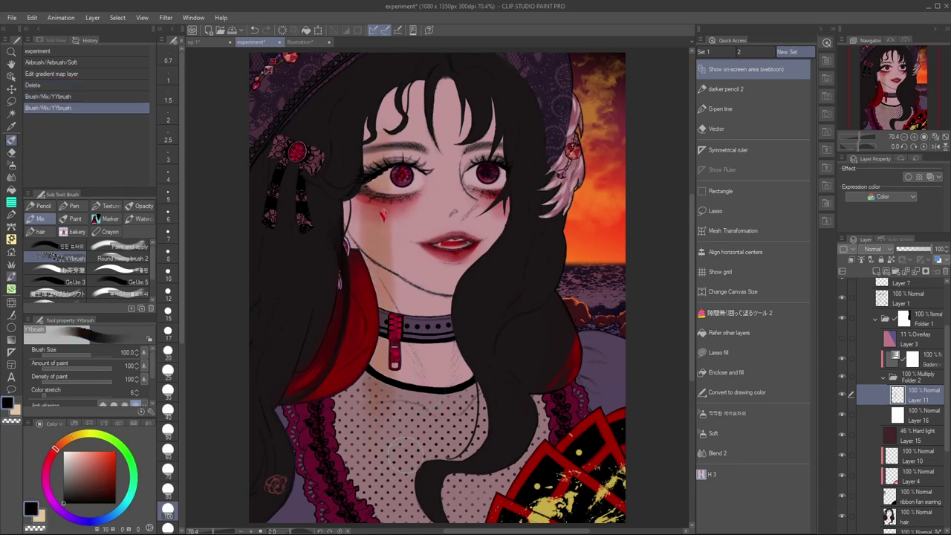
mouse_move(421, 113)
left_mouse_down()
mouse_move(428, 424)
mouse_move(403, 173)
mouse_move(418, 119)
left_mouse_up()
mouse_move(477, 132)
left_mouse_down()
mouse_move(483, 230)
mouse_move(486, 473)
left_mouse_up()
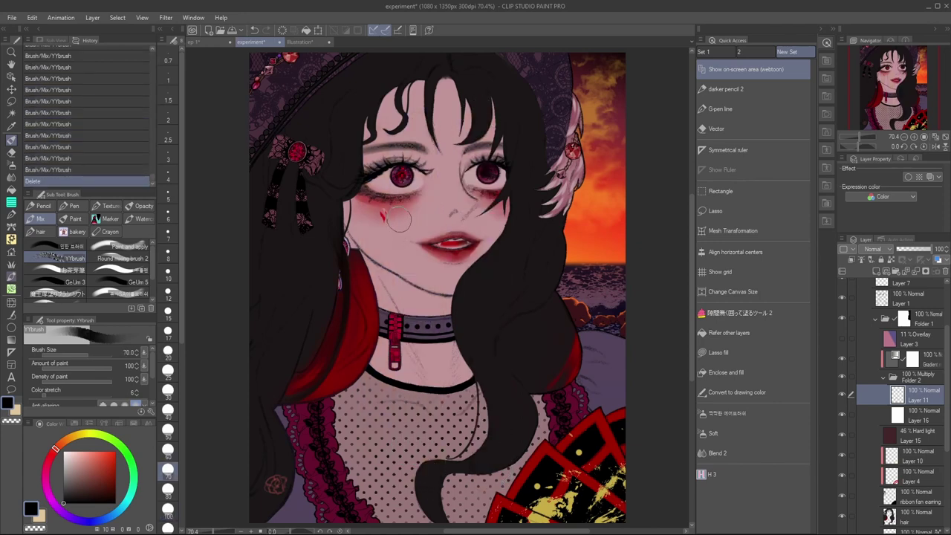
left_click_drag(398, 214, 400, 327)
key("ctrl+z")
key("bracketleft")
key("bracketleft")
left_click_drag(406, 212, 407, 286)
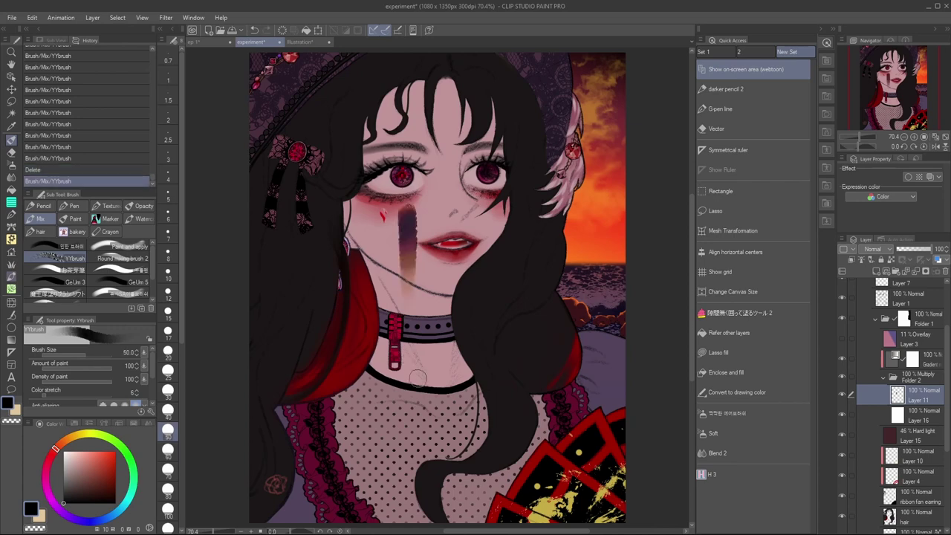
Paint YYbrush shadows on Layer 11 around the shaded eye, under the jaw, on the neck and along the hair
mouse_move(491, 111)
left_mouse_down()
mouse_move(469, 177)
mouse_move(500, 142)
mouse_move(475, 199)
left_mouse_up()
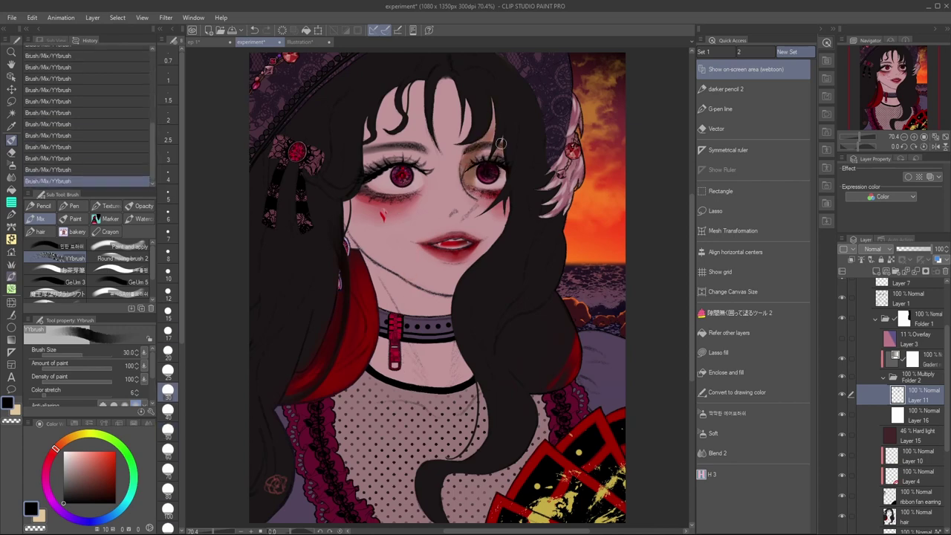
key("bracketright")
mouse_move(478, 221)
left_mouse_down()
mouse_move(500, 208)
mouse_move(477, 243)
left_mouse_up()
mouse_move(349, 199)
left_mouse_down()
mouse_move(351, 241)
mouse_move(449, 299)
left_mouse_up()
left_click_drag(404, 344, 425, 380)
left_click_drag(377, 283, 447, 303)
mouse_move(467, 343)
left_mouse_down()
mouse_move(448, 380)
mouse_move(453, 457)
left_mouse_up()
left_click_drag(413, 481, 429, 521)
left_click_drag(314, 303, 283, 401)
left_click_drag(279, 410, 297, 520)
left_click_drag(365, 124, 364, 170)
left_click_drag(362, 187, 327, 205)
Trim the cheek and jaw shadows with transparent colour and add shadows around the eye and beneath the fringe
key("c")
left_click_drag(498, 223, 456, 281)
left_click_drag(365, 252, 385, 278)
key("c")
left_click_drag(397, 167, 367, 182)
left_click_drag(405, 170, 425, 178)
left_click_drag(384, 102, 378, 143)
left_click_drag(410, 85, 393, 138)
left_click_drag(471, 100, 461, 141)
key("c")
left_click_drag(439, 103, 441, 150)
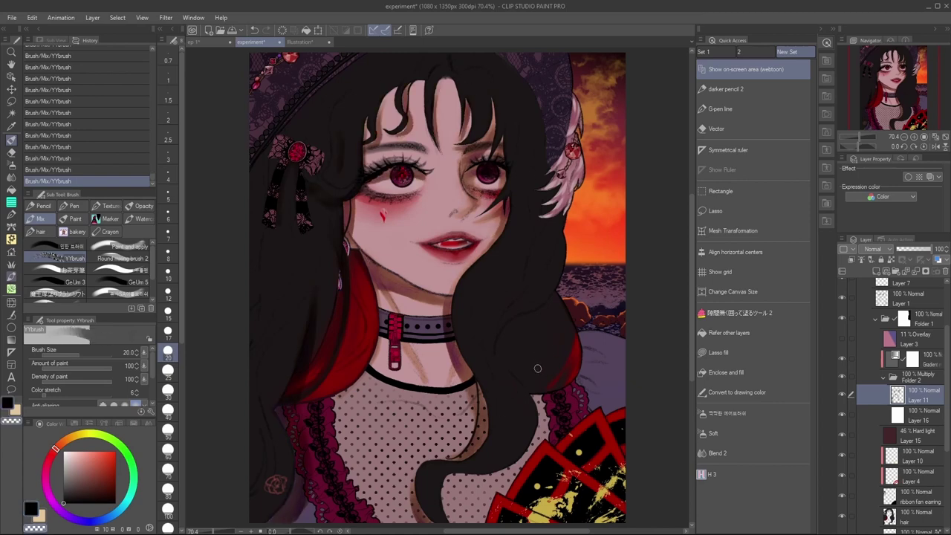
Paint YYbrush shadows on the dotted chest fabric, the sleeve and the long wavy lock over the chest
key("c")
left_click_drag(476, 395, 413, 413)
left_click_drag(346, 396, 394, 401)
left_click_drag(582, 351, 612, 363)
key("bracketright")
key("bracketright")
left_click_drag(551, 396, 532, 442)
left_click_drag(476, 299, 491, 446)
left_click_drag(444, 476, 490, 518)
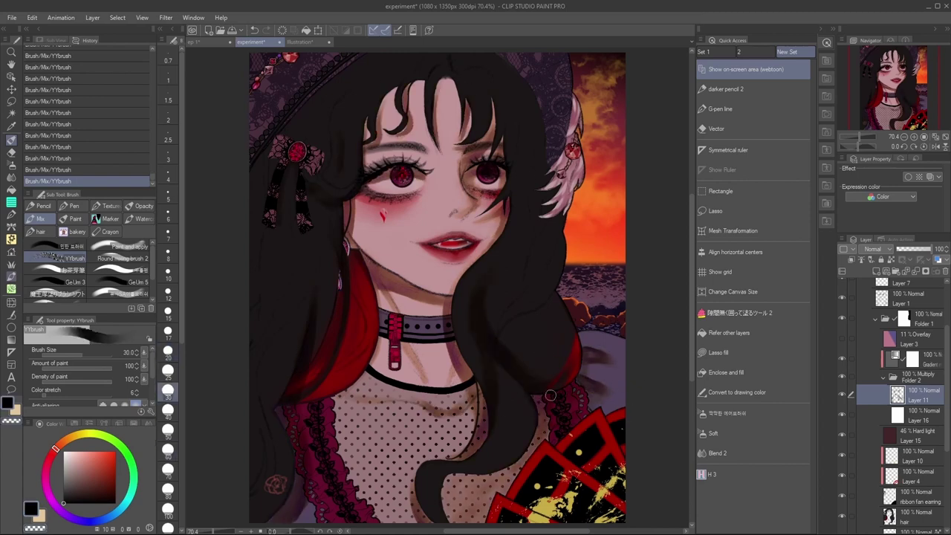
Shade the lace trim of the dress and the long hair beside the ribbon with a smaller YYbrush
key("bracketleft")
key("bracketleft")
left_click_drag(334, 406, 352, 483)
left_click_drag(541, 401, 549, 438)
left_click_drag(309, 503, 318, 522)
left_click_drag(577, 381, 591, 411)
left_click_drag(262, 225, 256, 338)
left_click_drag(256, 467, 262, 506)
left_click_drag(312, 204, 323, 304)
left_click_drag(269, 404, 260, 472)
Paint a broad shadow on the hat's side nearest the sunset sky with a larger YYbrush
key("bracketright")
key("bracketright")
key("bracketright")
key("bracketright")
left_click_drag(541, 63, 563, 152)
Shade the curls near the fan with the YYbrush and refine the hair at the crown and beside the shaded eye
key("bracketleft")
key("bracketleft")
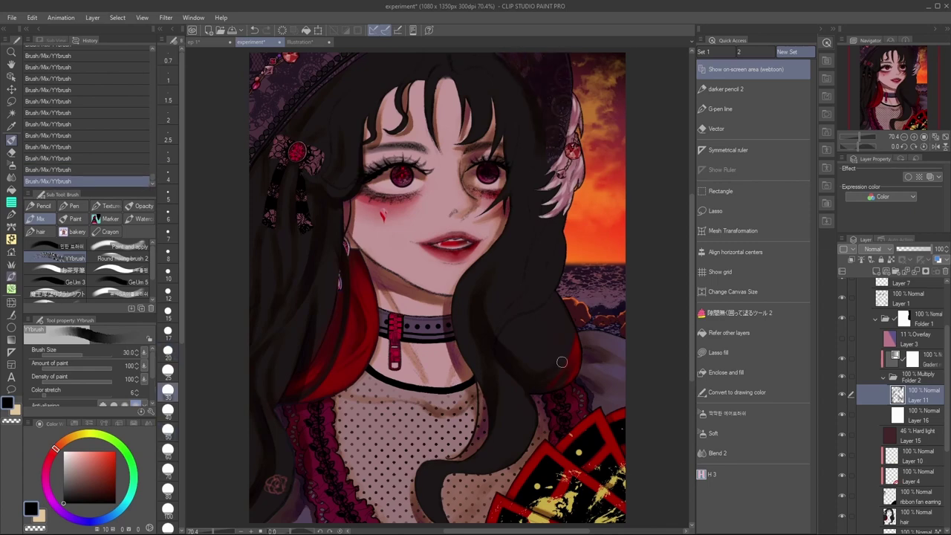
left_click_drag(524, 371, 509, 427)
mouse_move(556, 237)
left_mouse_down()
mouse_move(532, 283)
mouse_move(528, 264)
left_mouse_up()
key("c")
key("bracketleft")
key("bracketleft")
left_click_drag(364, 61, 334, 108)
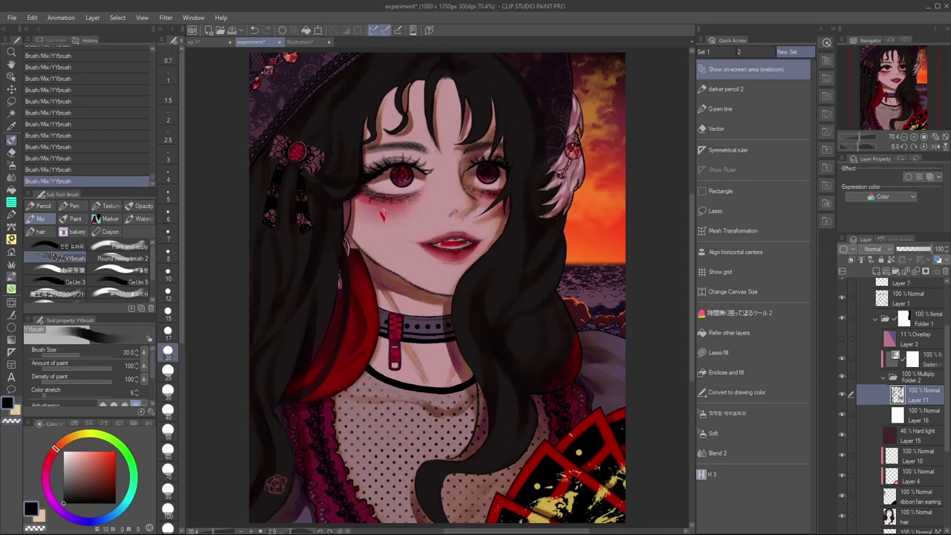
left_click_drag(514, 135, 517, 199)
key("c")
key("c")
key("bracketright")
key("bracketright")
key("bracketright")
key("bracketleft")
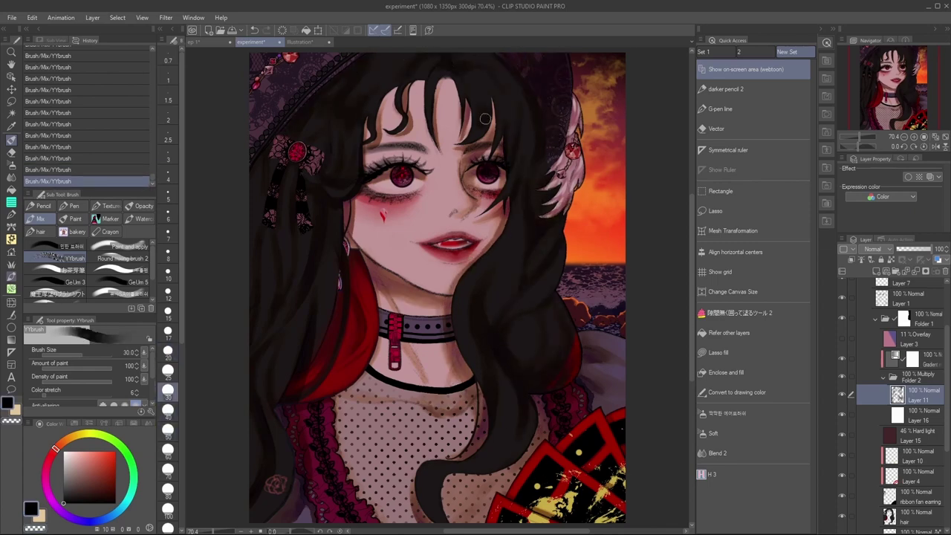
key("bracketleft")
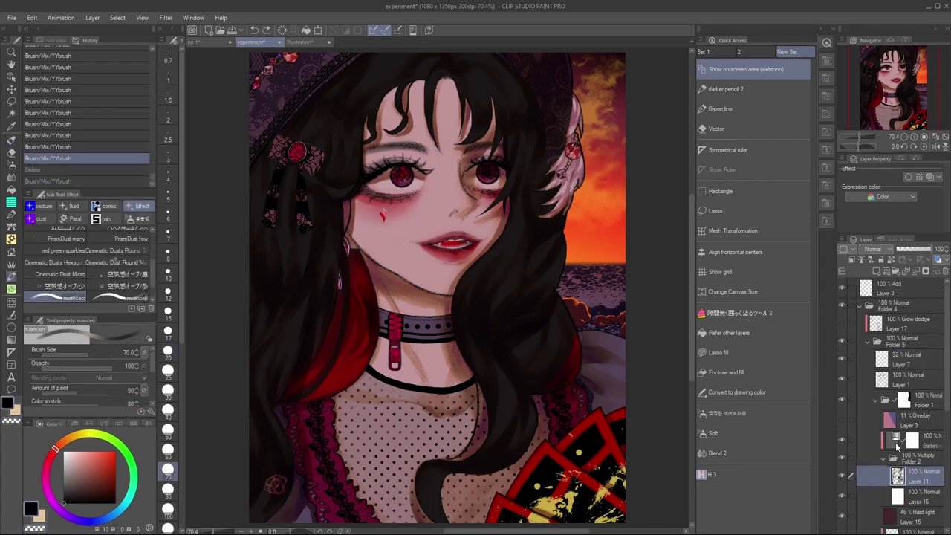
Apply the "dark" gradient from the "pf" gradient set to the gradient map layer
double_click(895, 439)
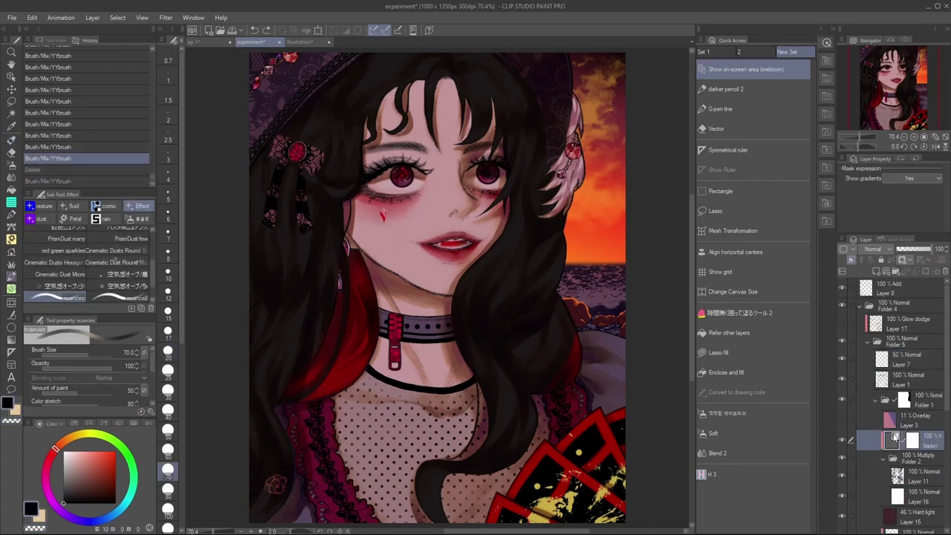
left_click_drag(549, 292, 817, 169)
left_click(709, 234)
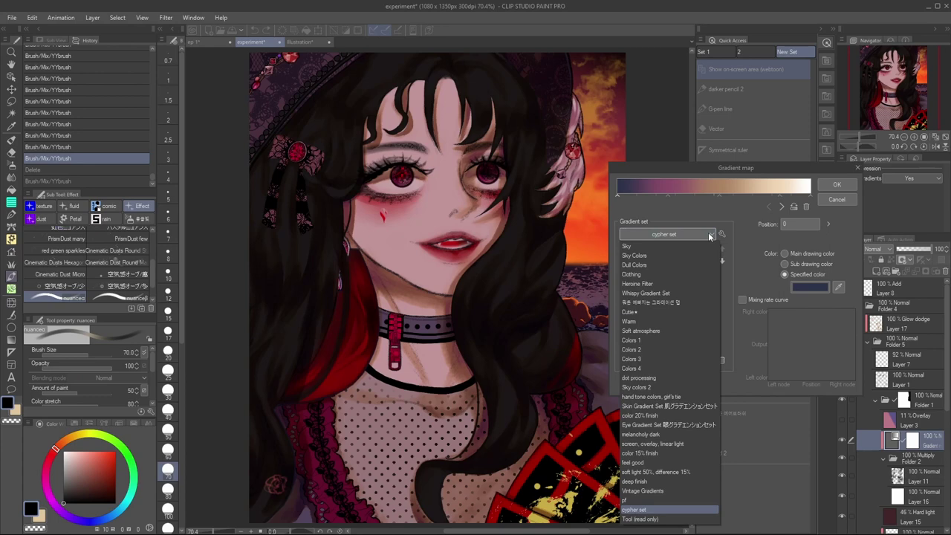
left_click(664, 510)
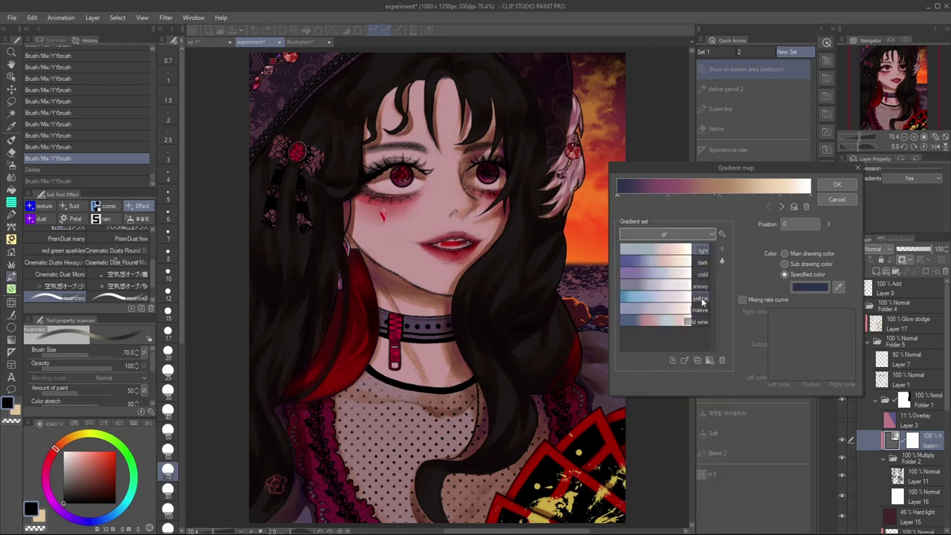
left_click(698, 263)
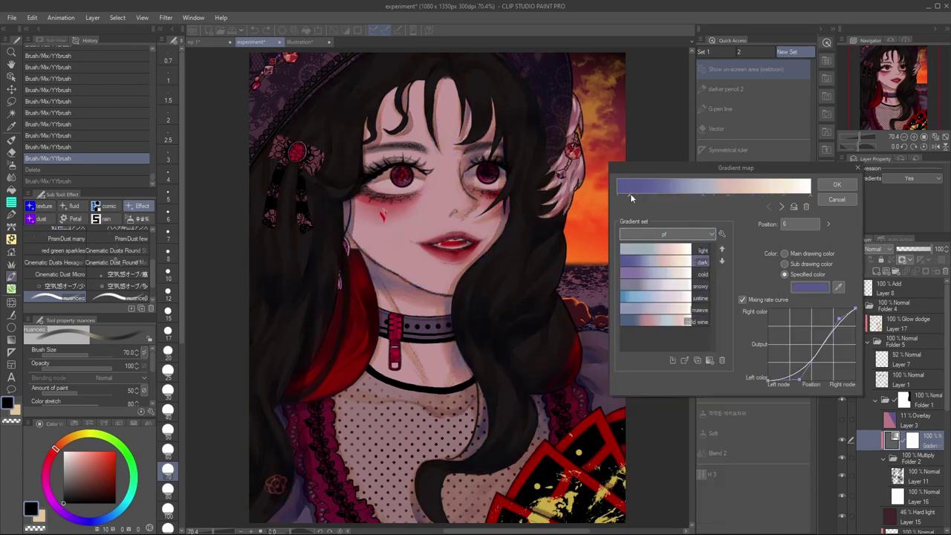
Recolour the gradient node at position 6 with a near-black sampled from the illustration's upper sky corner and apply the gradient map
left_click(838, 288)
left_click(618, 54)
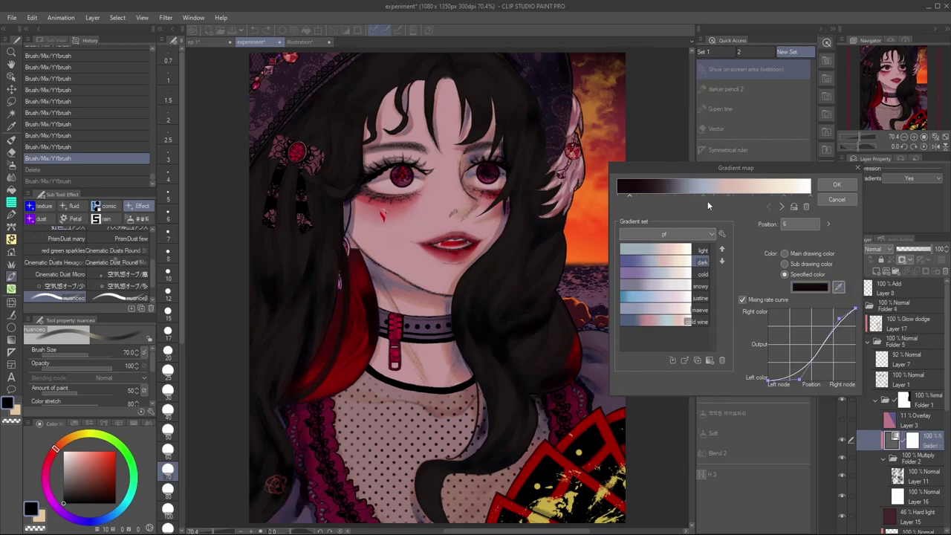
left_click(837, 186)
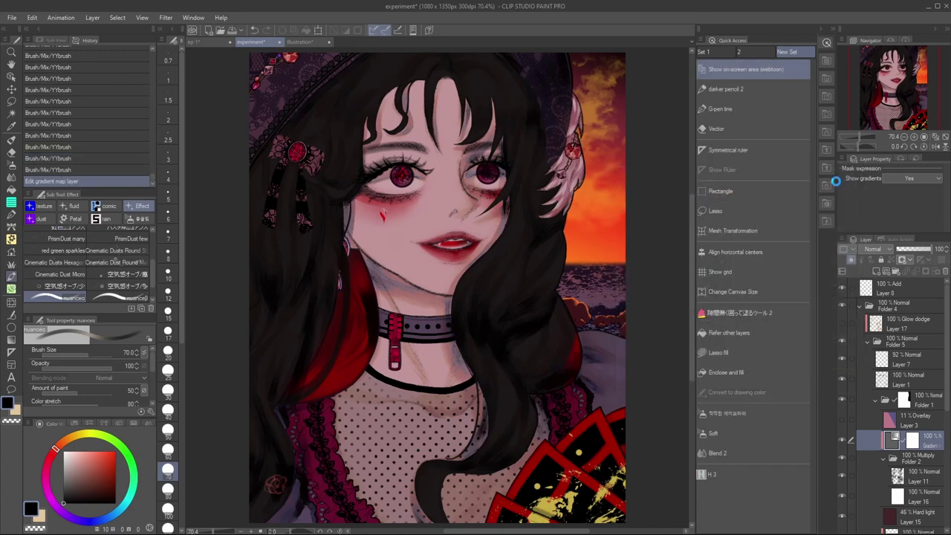
Build up the shadow beneath the jaw on Layer 11 with the YYbrush at size 25
left_click(923, 471)
key("b")
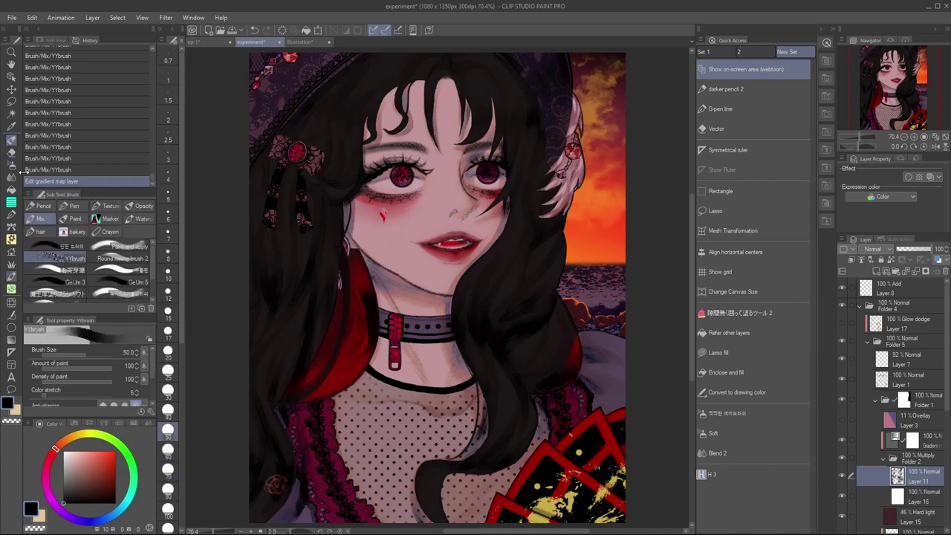
key("bracketleft")
key("bracketleft")
key("bracketleft")
key("bracketleft")
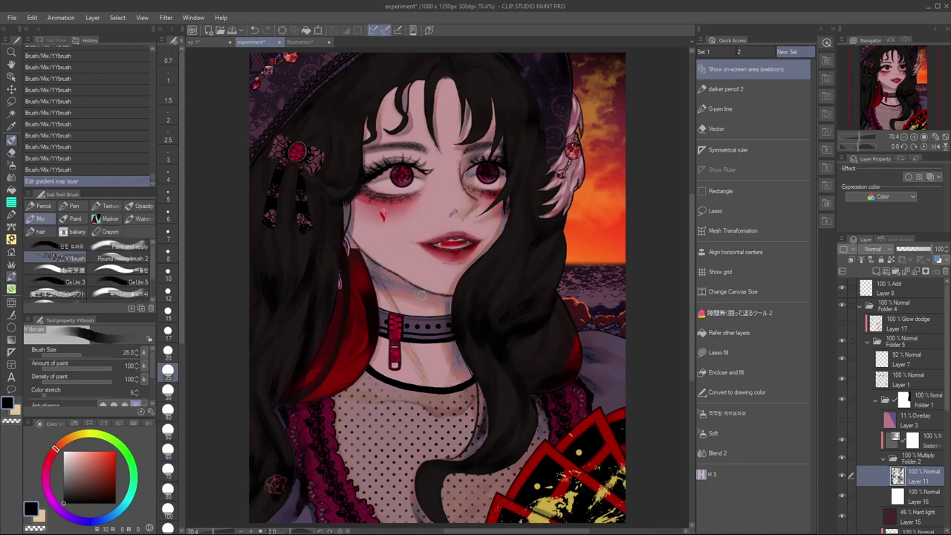
left_click_drag(402, 295, 377, 275)
left_click_drag(379, 276, 410, 293)
key("ctrl+z")
key("ctrl+z")
left_click_drag(369, 265, 418, 294)
left_click_drag(408, 290, 450, 303)
left_click_drag(383, 280, 407, 295)
left_click_drag(394, 288, 429, 301)
left_click_drag(410, 297, 437, 304)
Trim the edge of the neck shadow near the ear using the YYbrush in transparent colour at size 20
key("c")
left_click_drag(362, 262, 382, 288)
left_click_drag(377, 283, 385, 290)
left_click_drag(379, 281, 386, 287)
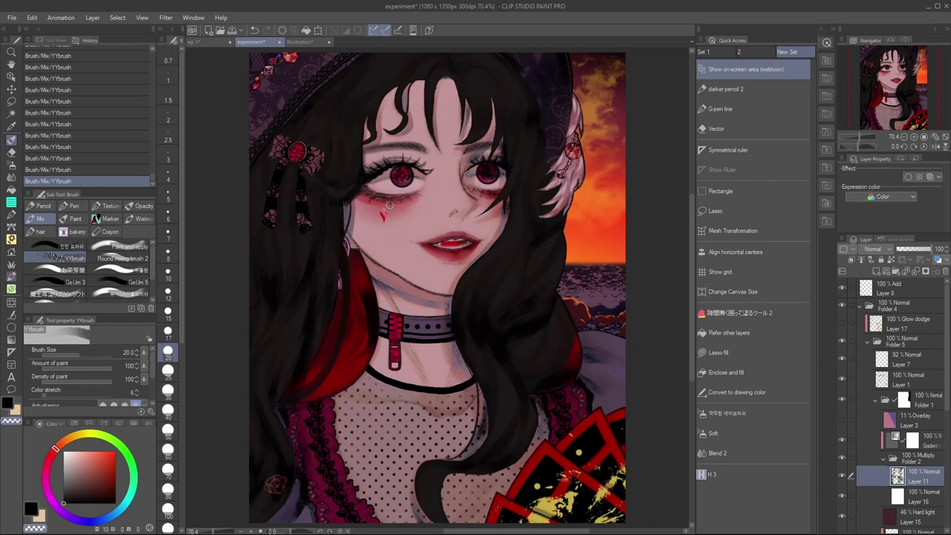
key("c")
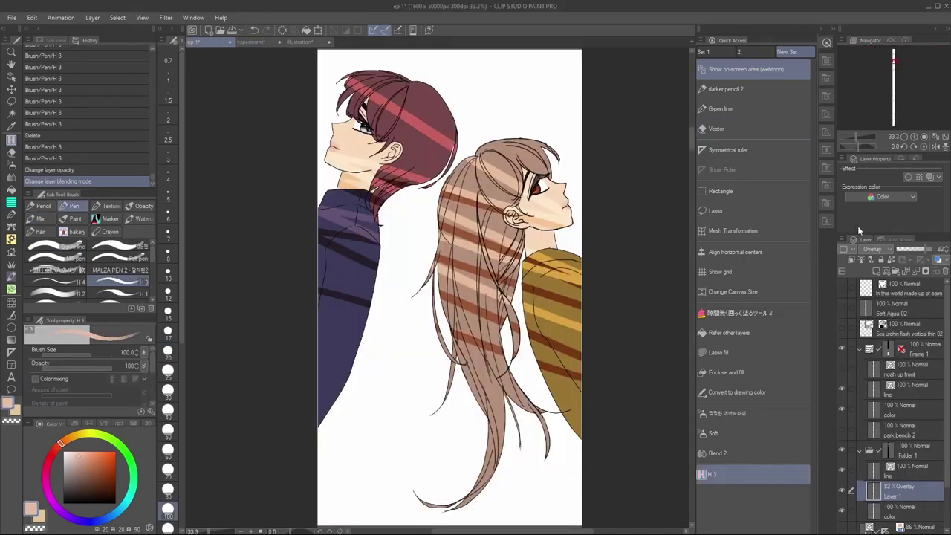
Switch the stripe strokes on Layer 1 from Overlay to Soft light and on to Hard light to compare blending modes
left_click(883, 250)
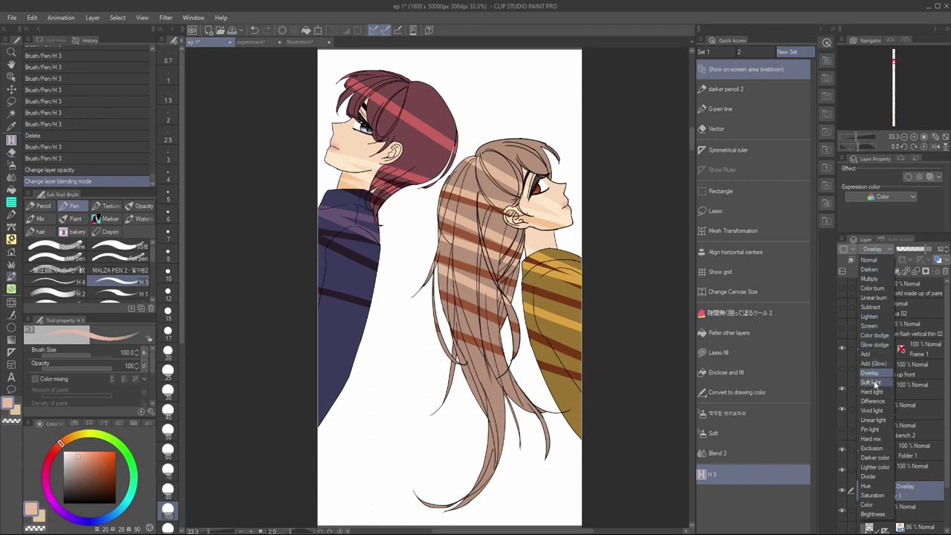
left_click(875, 376)
left_click(886, 252)
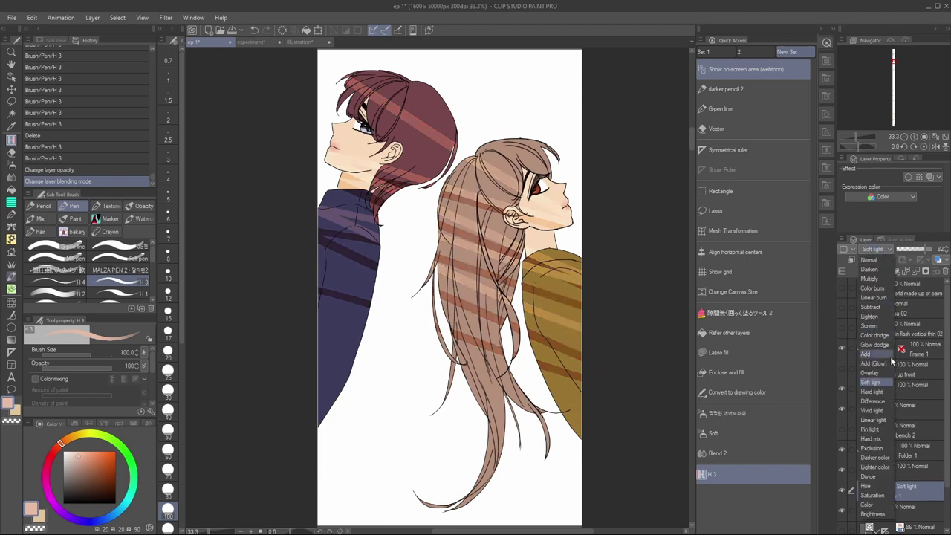
left_click(883, 391)
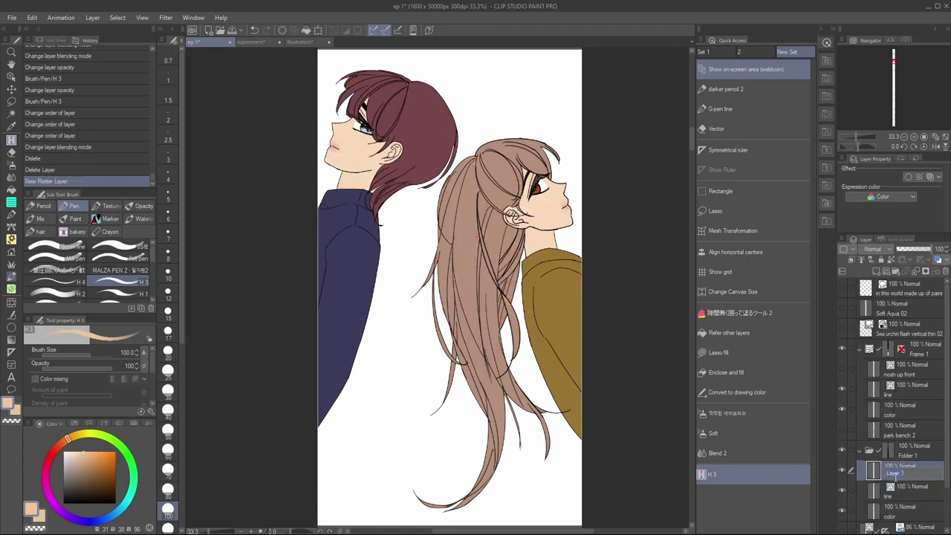
Rename the new raster layer as light and add a gradient map correction layer above it
type("light")
key("Return")
right_click(898, 473)
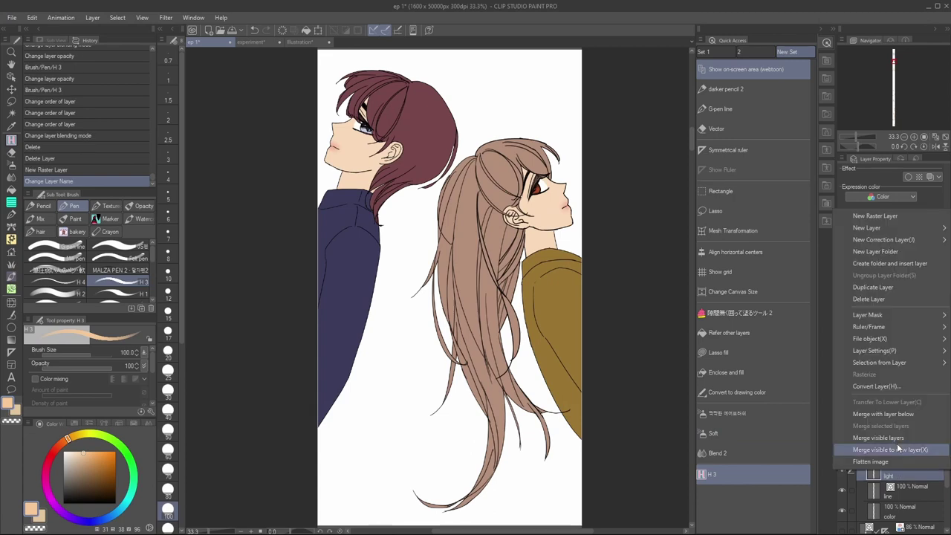
mouse_move(891, 240)
left_click(791, 276)
Preview several Soft atmosphere gradients on the characters and apply gradient 18 to the gradient map
double_click(703, 255)
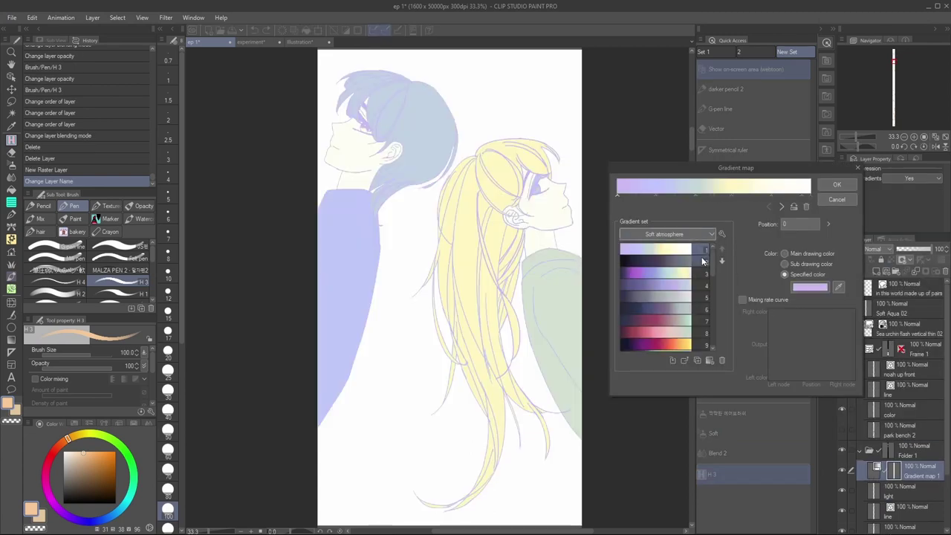
left_click_drag(713, 266, 714, 305)
double_click(703, 290)
double_click(700, 322)
double_click(699, 311)
double_click(698, 300)
double_click(699, 277)
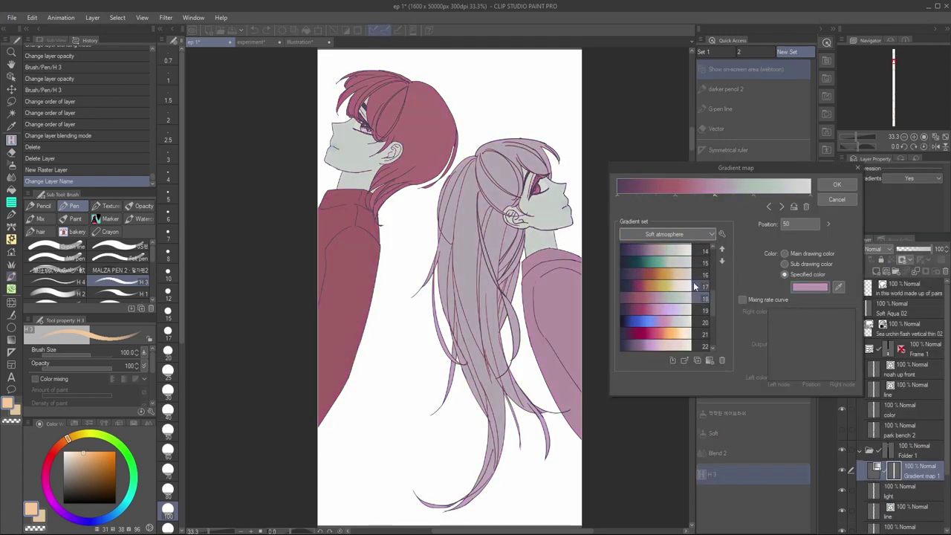
double_click(699, 299)
left_click(837, 185)
Clip the gradient map to the light layer below it and make the light layer active
left_click(915, 496)
left_click(915, 474)
left_click(851, 260)
left_click(903, 494)
Set the light layer to Hard light at 65% opacity and brush a black stroke down the long hair
left_click(89, 423)
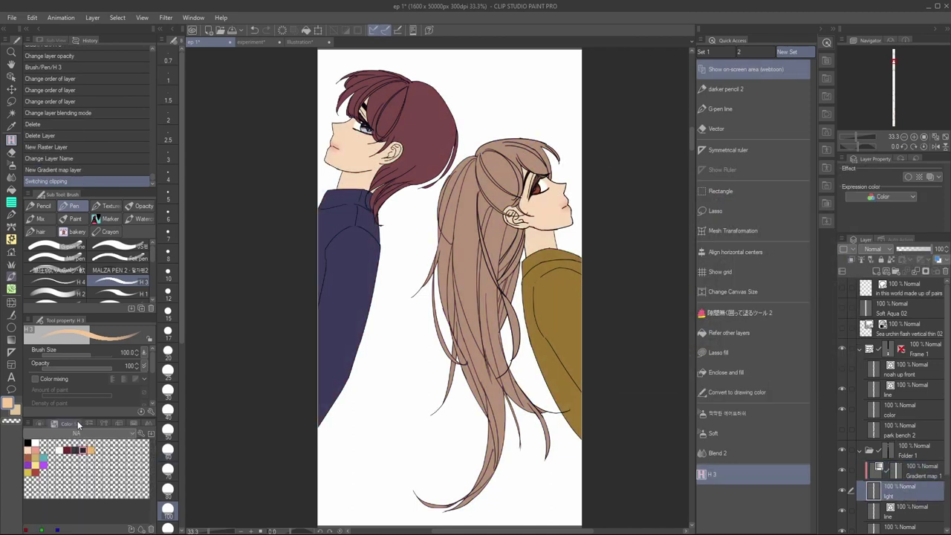
left_click(30, 441)
left_click(922, 249)
left_click(877, 249)
mouse_move(479, 187)
left_mouse_down()
mouse_move(448, 212)
mouse_move(464, 269)
left_mouse_up()
Pick a colour from the colour set and apply the navy-to-magenta-to-cream gradient to the gradient map layer
left_click(74, 443)
left_click(98, 443)
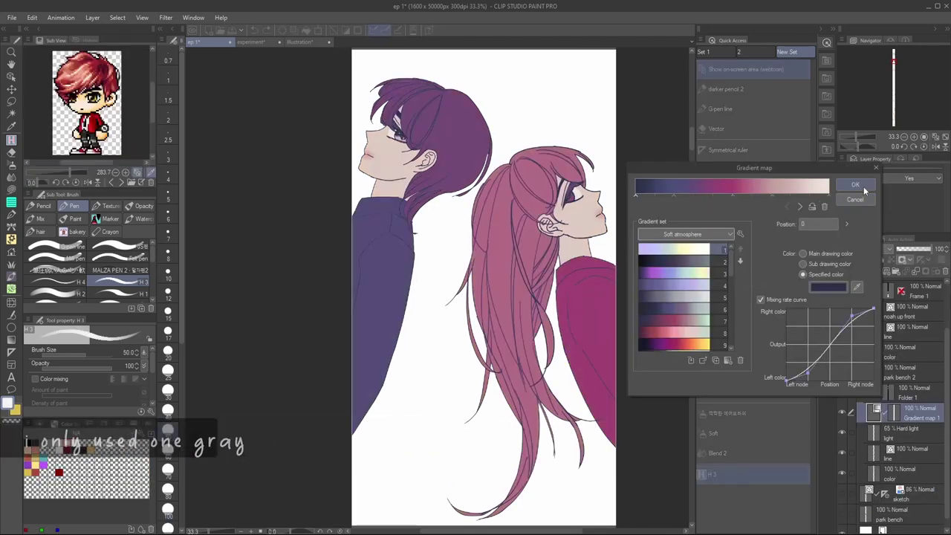
left_click(855, 185)
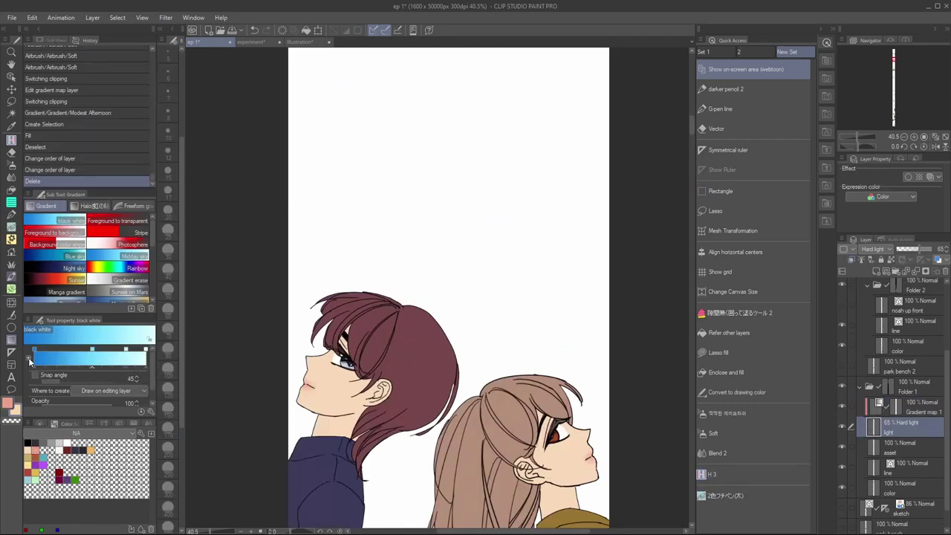
Recolour the black white gradient tool with gradient 4 from the Soft atmosphere set
left_click(28, 358)
left_click(98, 387)
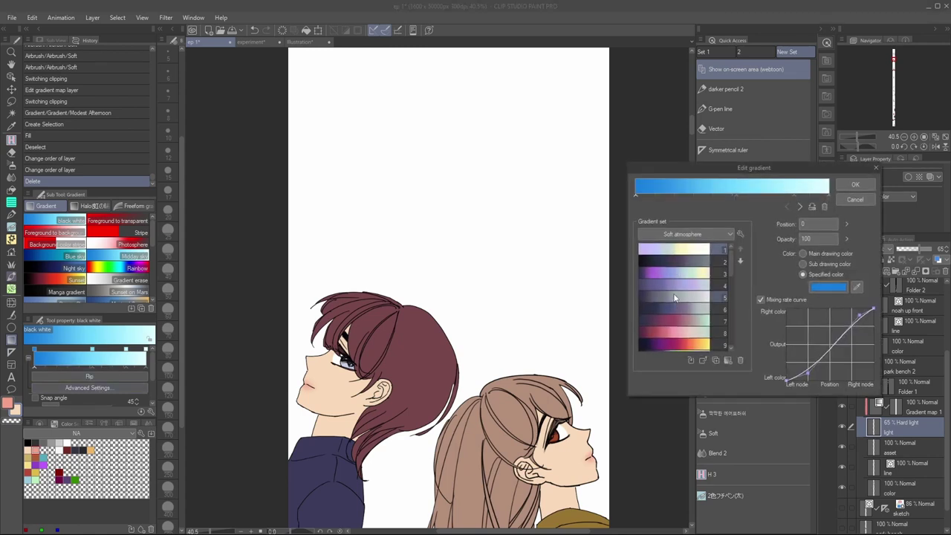
double_click(674, 286)
left_click(855, 185)
Search the addable sub tools for "gradient", then switch to CLIP STUDIO ASSETS to look for gradient materials
left_click(132, 308)
left_click(376, 166)
type("gra")
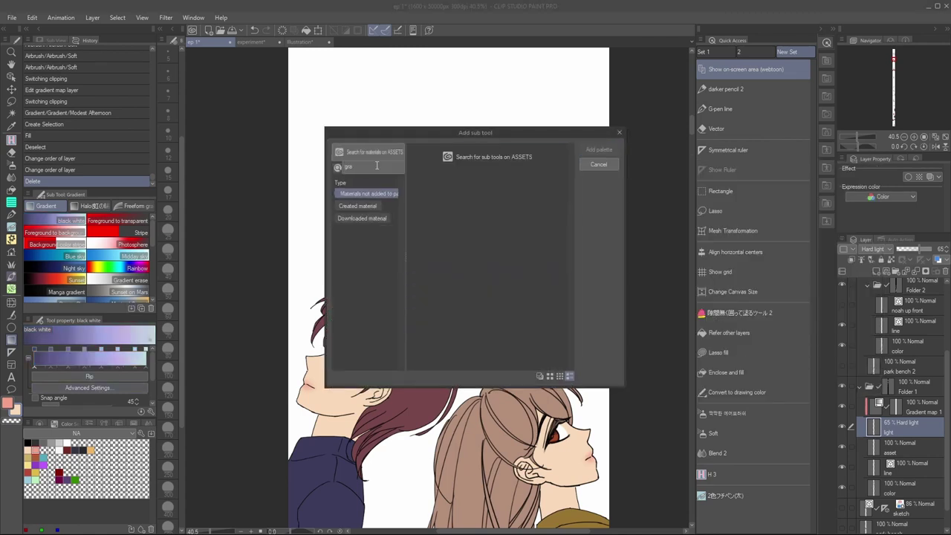
type("dient")
key("Return")
left_click(599, 165)
left_click(191, 30)
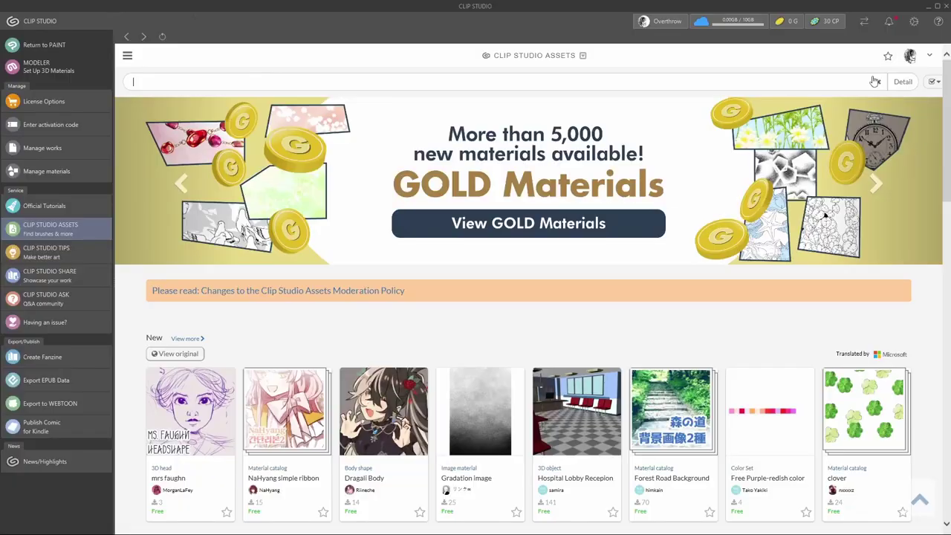
left_click(272, 81)
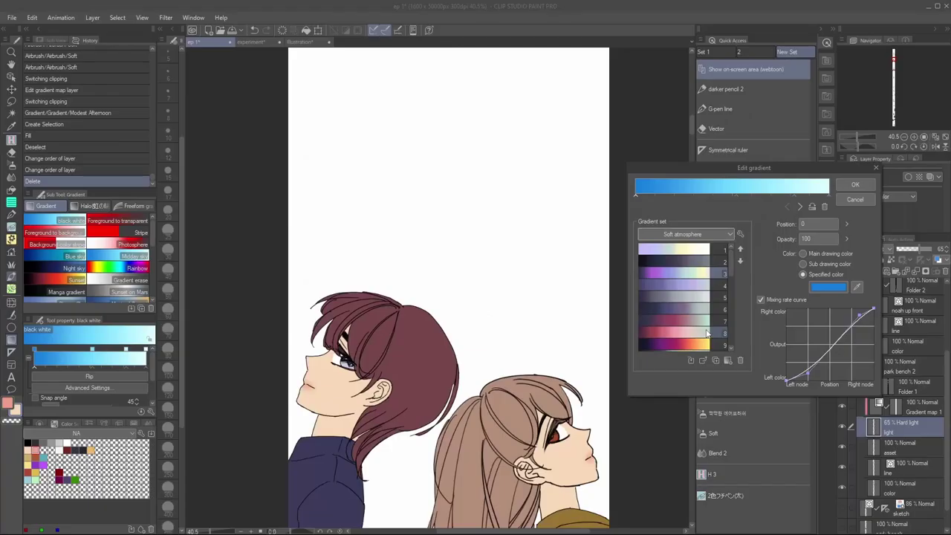
Reapply Soft atmosphere gradient 4 to the black white gradient tool and collapse its detailed settings
left_click(710, 285)
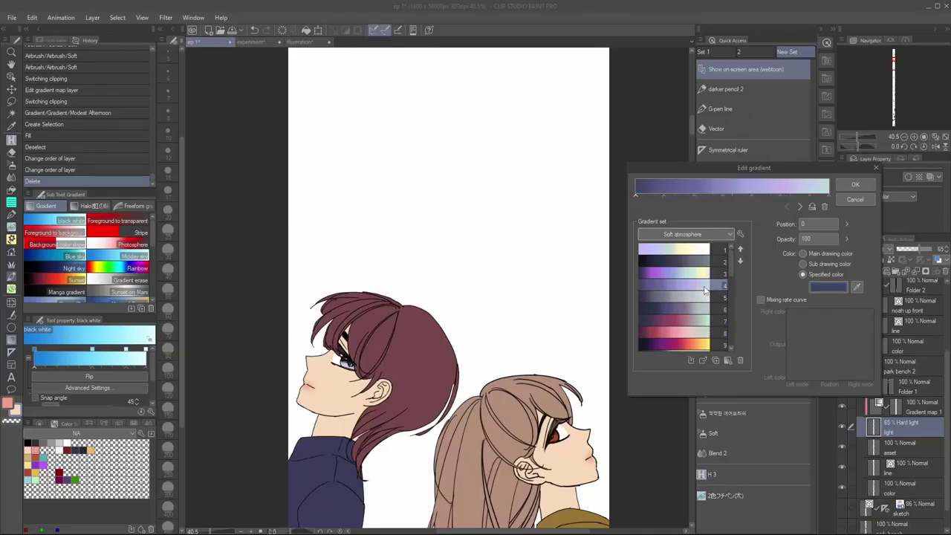
left_click(857, 185)
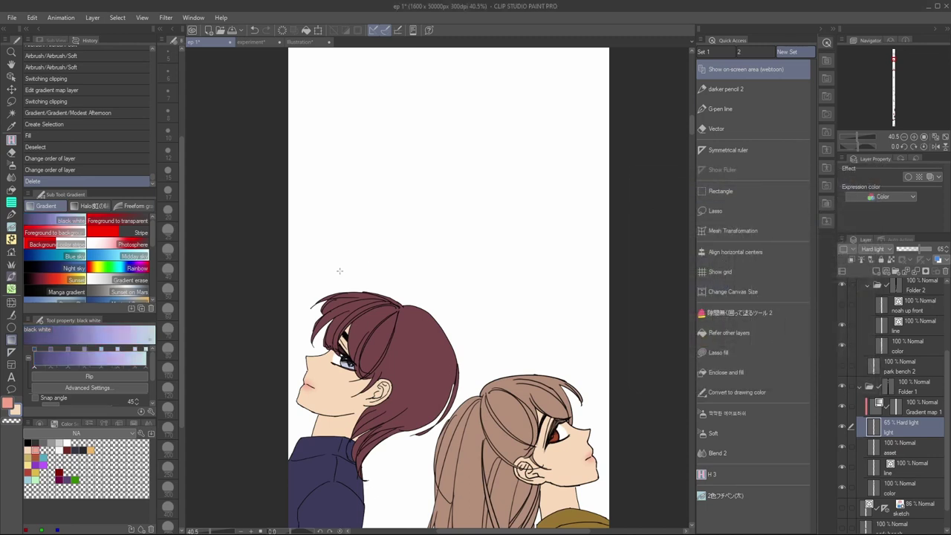
left_click(30, 360)
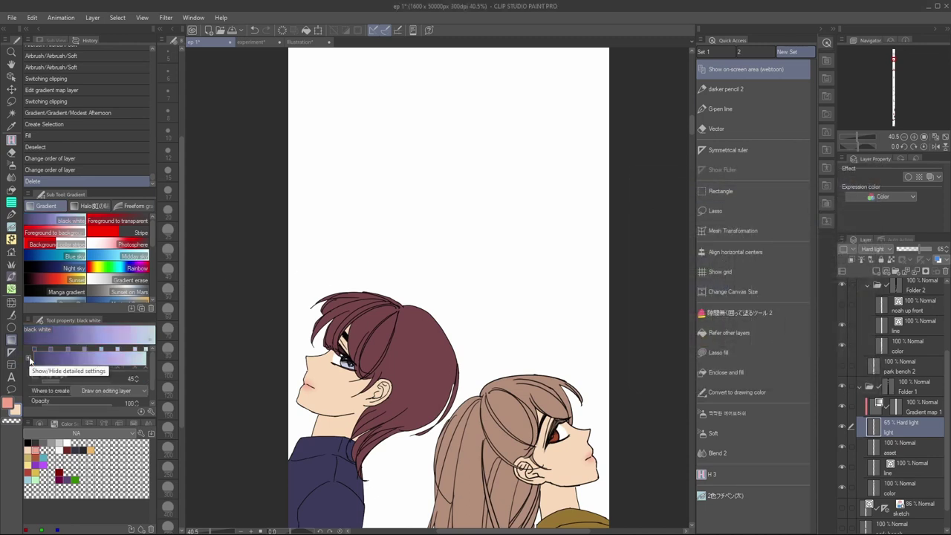
Delete the intermediate colour nodes from the black white gradient
left_click(29, 360)
left_click(82, 389)
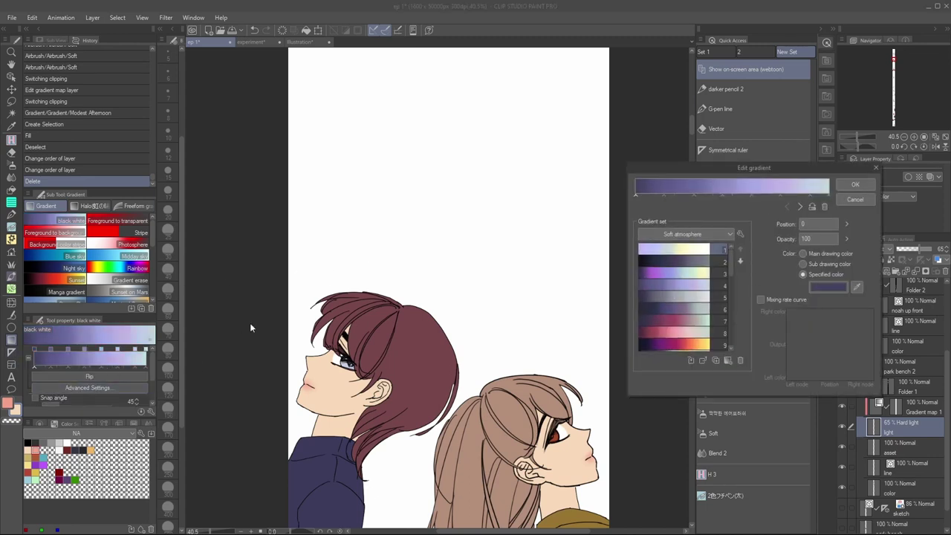
left_click(825, 207)
left_click(824, 207)
left_click(824, 207)
left_click(825, 206)
Set the gradient's start node to black and its end node to white, and apply the edited gradient
left_click(788, 206)
left_click(829, 287)
left_click(561, 302)
left_click(791, 160)
left_click(800, 206)
left_click(831, 287)
left_click(563, 189)
left_click(794, 157)
left_click(866, 187)
Make the Edge process setting of the black white gradient available in its tool properties
left_click(150, 413)
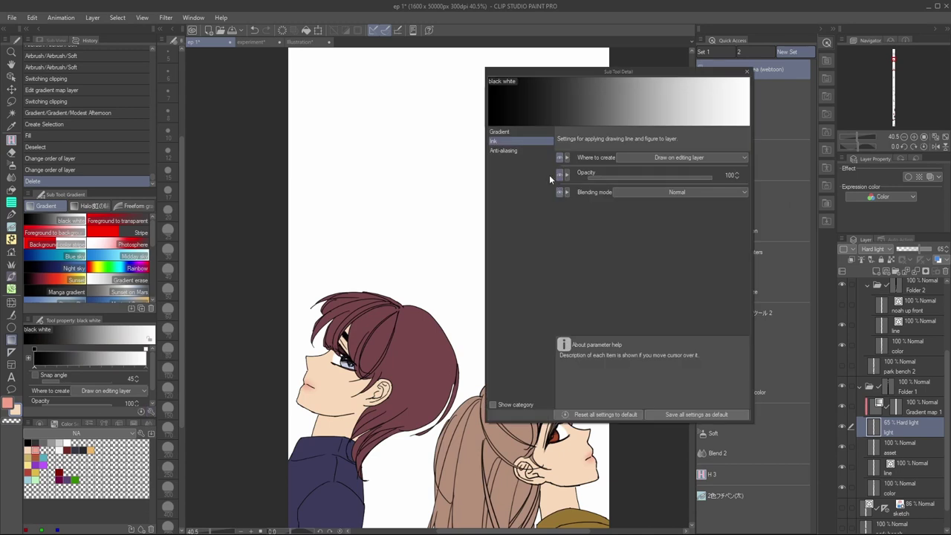
left_click(518, 132)
left_click(560, 230)
left_click(747, 72)
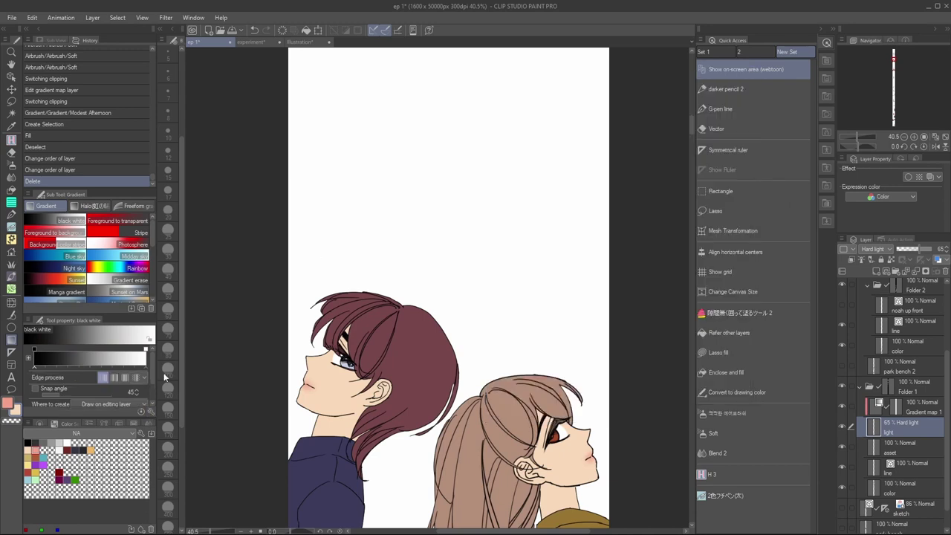
Draw the black white gradient diagonally across the back-to-back characters on the light layer
scroll(141, 376, "down", 2)
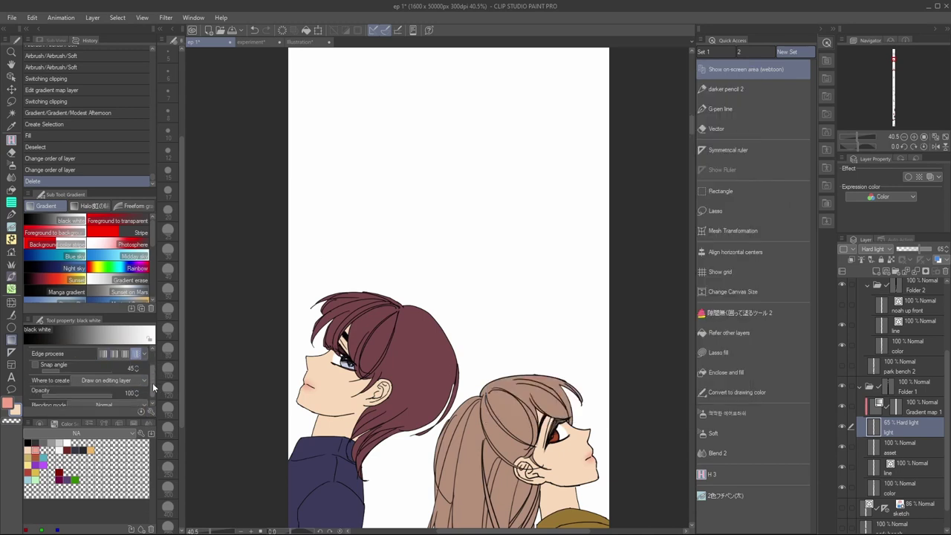
scroll(654, 149, "down", 3)
left_click_drag(692, 136, 692, 137)
scroll(406, 74, "down", 2)
left_click_drag(364, 61, 474, 513)
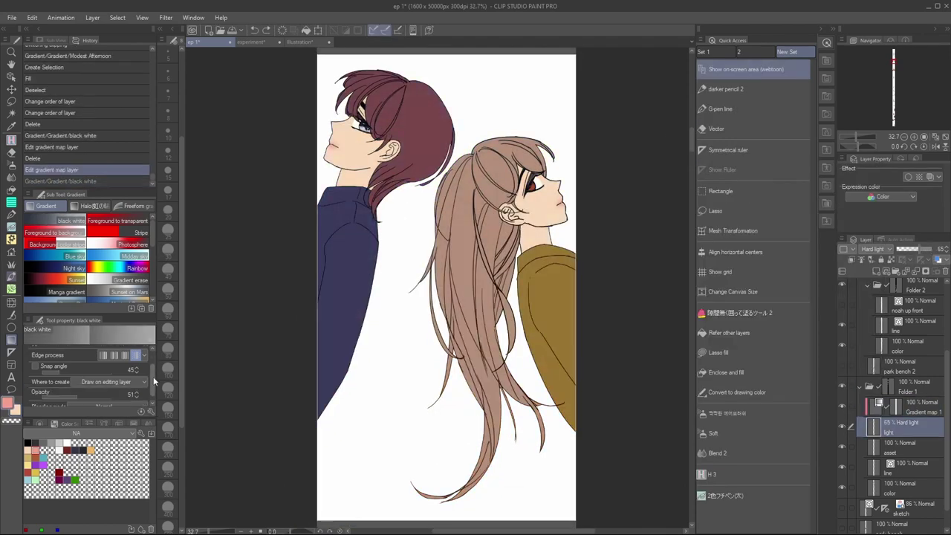
Lower the gradient opacity to 37 and draw it across the back-to-back characters and the full-body characters' panel
left_click_drag(154, 381, 154, 388)
left_click_drag(83, 391, 68, 391)
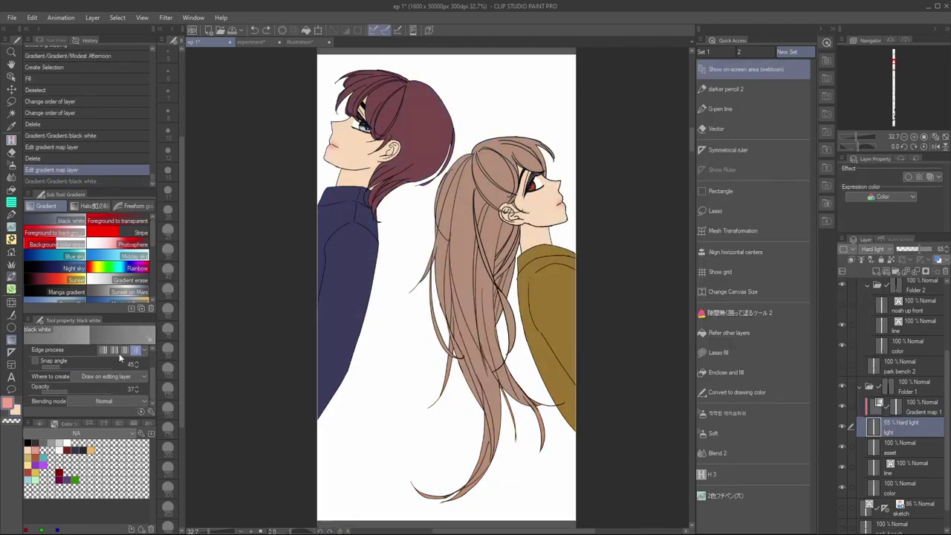
left_click_drag(471, 491, 471, 491)
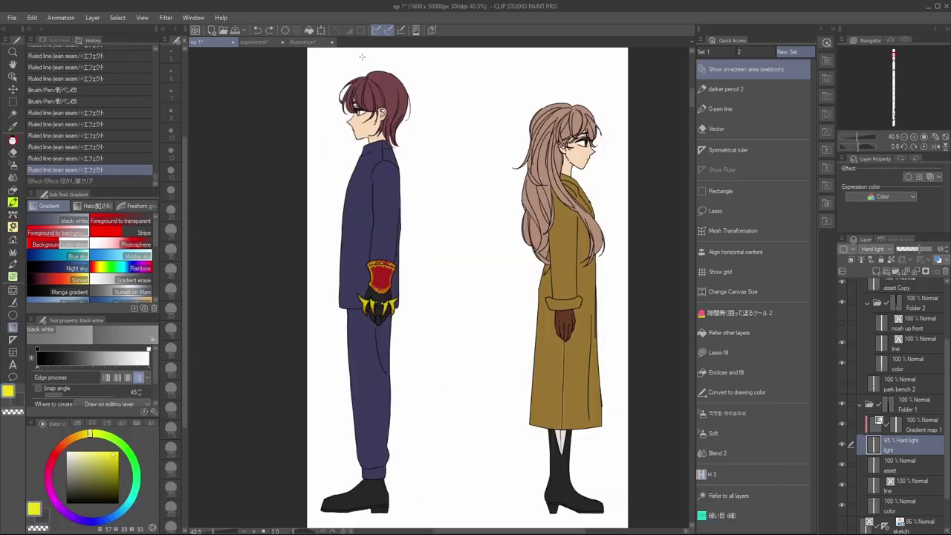
left_click_drag(362, 56, 507, 505)
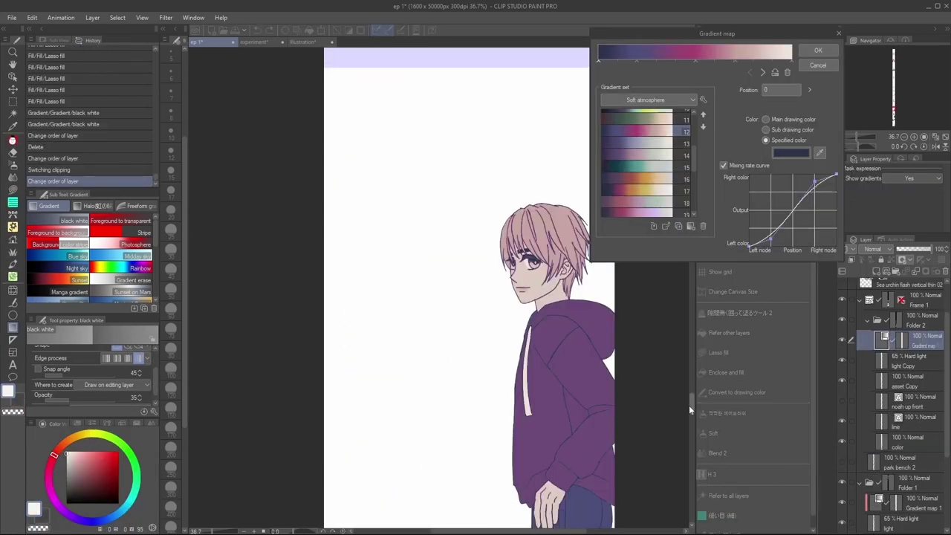
Apply Soft atmosphere gradient 12 to the gradient map in Folder 2 and clip it to the layer below
left_click_drag(689, 404, 692, 296)
left_click(818, 50)
left_click(859, 264)
Draw the black white gradient over the blue-haired character's panel on the light Copy layer
scroll(558, 347, "down", 1)
left_click_drag(372, 325, 416, 379)
key("ctrl+z")
left_click_drag(372, 325, 384, 341)
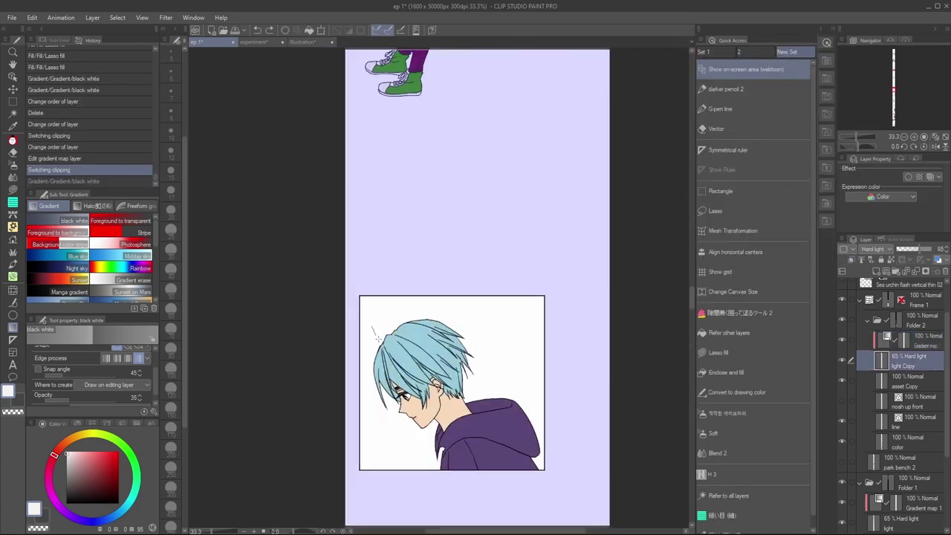
left_click_drag(518, 494, 518, 494)
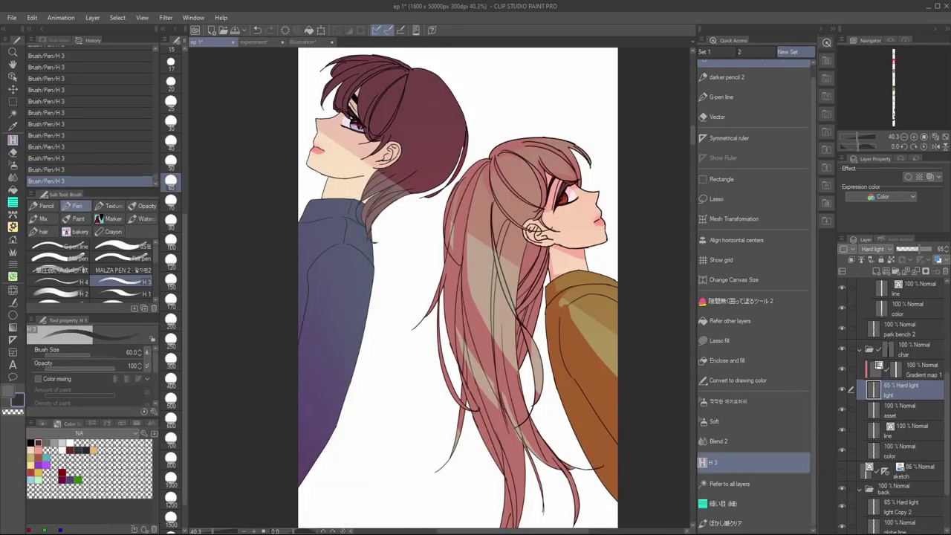
Undo the last H 3 strokes on the light layer and switch back to the drawing colour
scroll(503, 318, "down", 3)
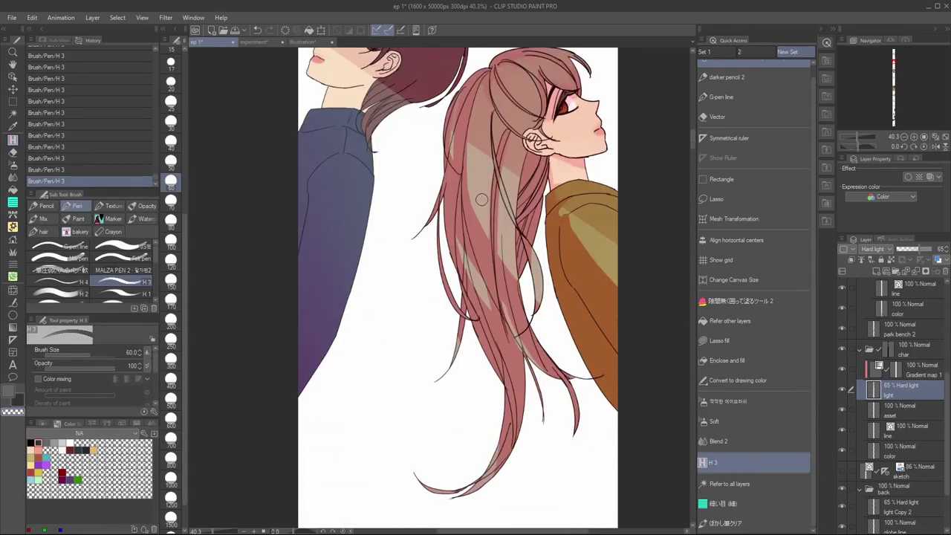
key("ctrl+z")
key("h")
key("h")
key("ctrl+z")
key("ctrl+z")
key("c")
Shade the navy sweater's outer edge and collar with the H 3 brush at size 60, sampling tones near the collar
left_click_drag(693, 140, 692, 137)
left_click_drag(308, 252, 300, 325)
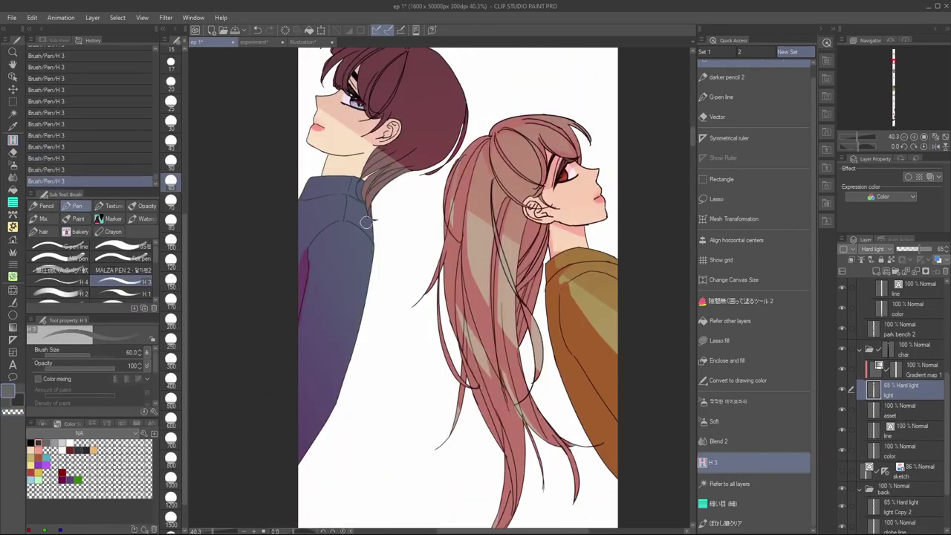
left_click_drag(346, 199, 362, 165)
key("ctrl+z")
key("ctrl+z")
key("ctrl+z")
key("ctrl+y")
key("ctrl+y")
left_click(364, 167, "alt")
key("ctrl+z")
left_click(366, 171, "alt")
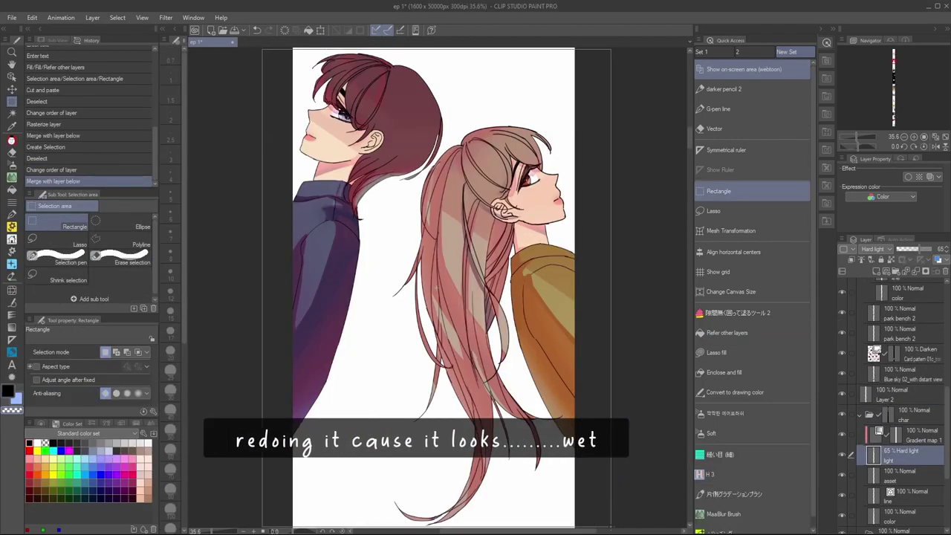
Clear the light layer's shading inside a rectangular selection around both characters and redraw the black white gradient across it
left_click_drag(262, 50, 610, 527)
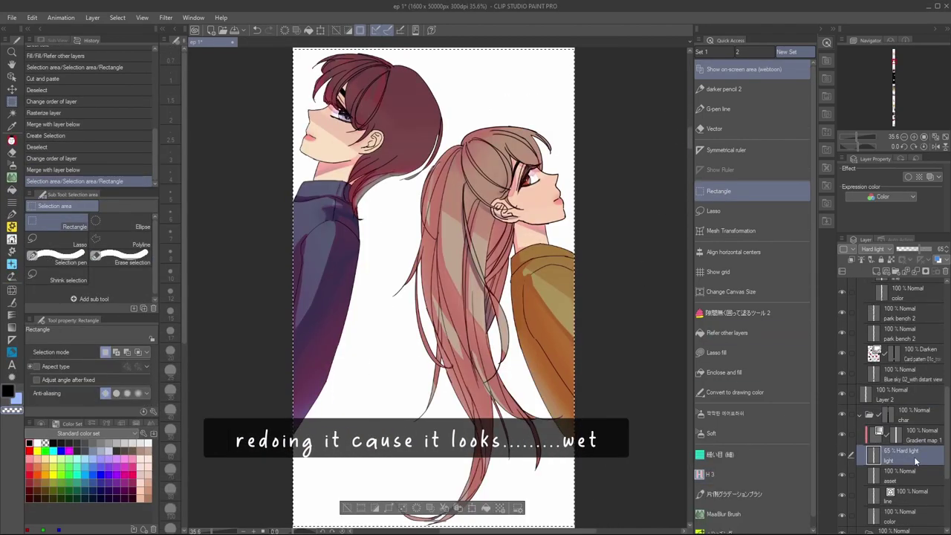
left_click(417, 510)
left_click(12, 326)
left_click_drag(338, 73, 531, 525)
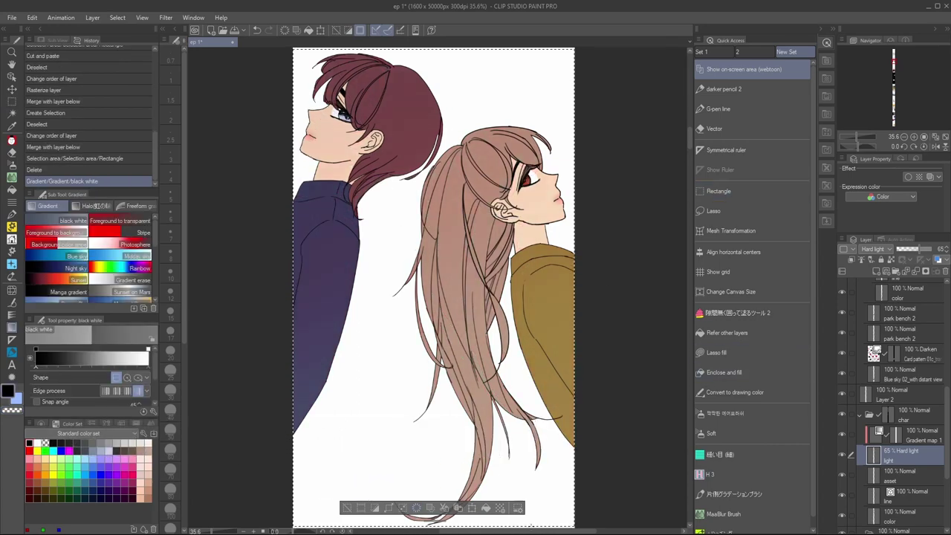
Try to shade the long hair with the Soft airbrush
left_click(711, 433)
left_click_drag(452, 217, 458, 271)
key("ctrl+z")
left_click_drag(452, 189, 459, 326)
key("ctrl+z")
Try to shade the long hair with the H 3 brush at a different size
left_click(711, 474)
left_click(170, 391)
mouse_move(451, 196)
left_mouse_down()
mouse_move(465, 320)
mouse_move(451, 271)
left_mouse_up()
key("ctrl+z")
key("ctrl+z")
Brush a soft-edged shadow down the long hair with the 片側グラデーションブラシ at size 80
left_click(734, 494)
left_click_drag(450, 201, 466, 334)
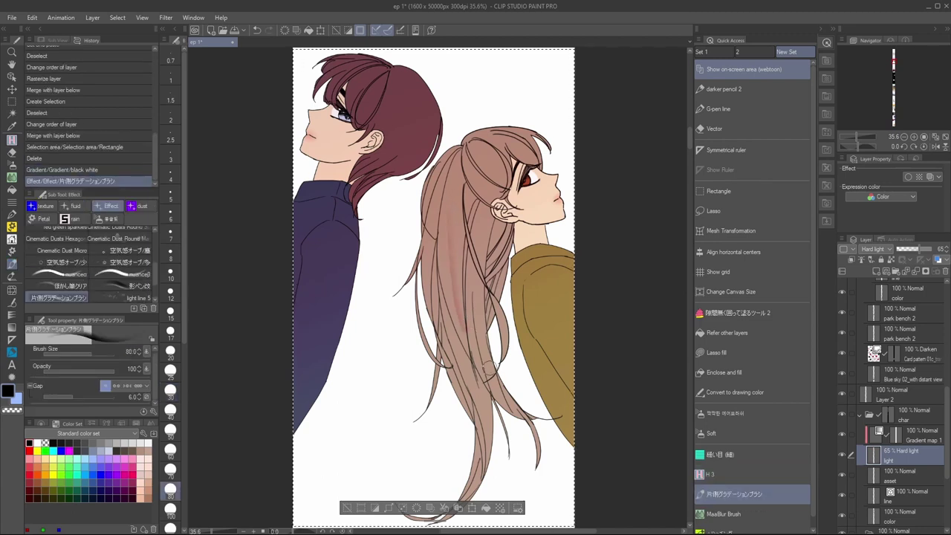
Remove the H 3 brush from the Quick Access set and set the 片側グラデーションブラシ to size 150
right_click(745, 474)
left_click(770, 466)
left_click(772, 513)
left_click(757, 474)
left_click_drag(183, 332, 181, 396)
left_click(171, 444)
Try broader one-sided gradient shadows along the long hair with the 片側グラデーションブラシ
left_click_drag(449, 216, 453, 324)
key("ctrl+z")
left_click_drag(450, 223, 448, 331)
key("ctrl+z")
left_click_drag(488, 146, 439, 260)
key("ctrl+z")
left_click_drag(456, 196, 450, 318)
key("ctrl+z")
Shade the long-haired character's neck beneath the jaw with the 片側グラデーションブラシ and compare with and without the stroke
left_click_drag(532, 228, 574, 236)
key("ctrl+z")
key("ctrl+z")
key("ctrl+y")
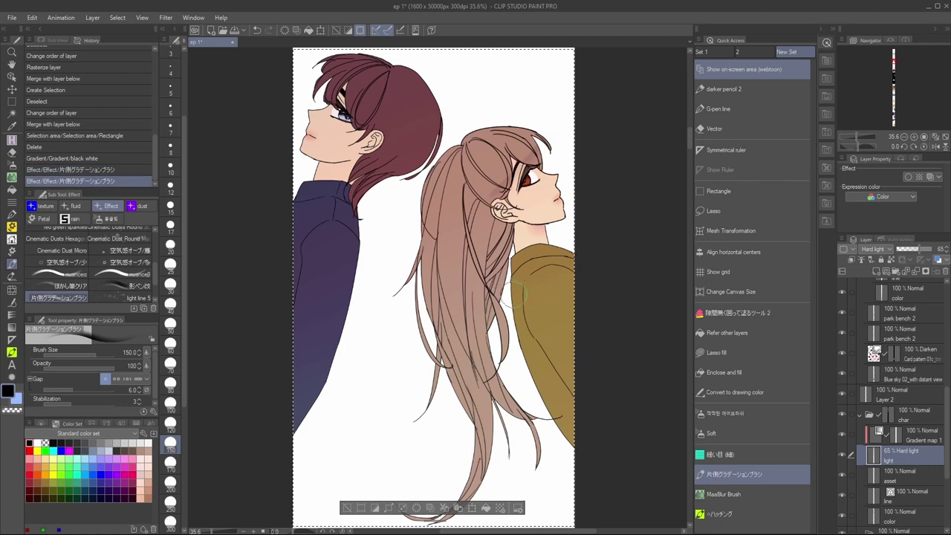
key("ctrl+z")
key("ctrl+y")
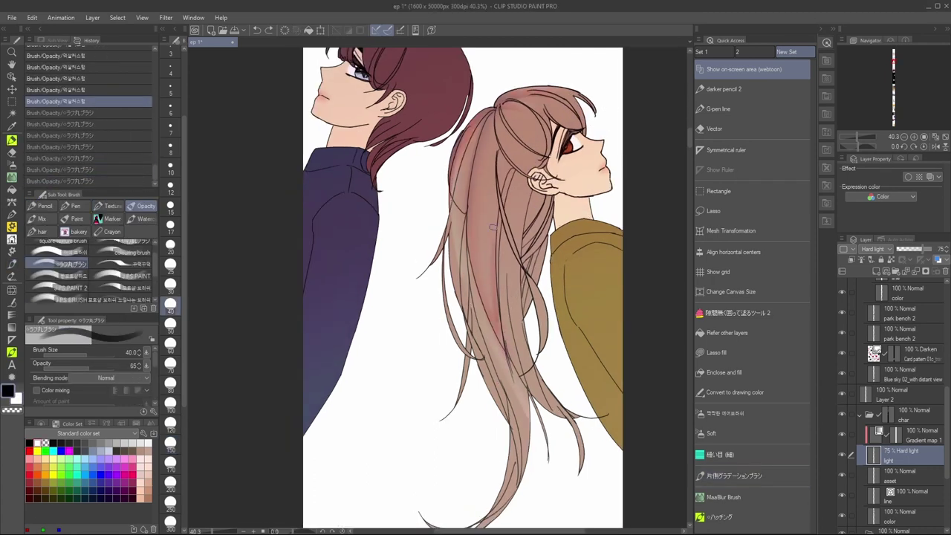
Brush darker strand shadows down the middle of the long hair with the ラフ丸ブラシ at size 40
left_click_drag(484, 208, 496, 275)
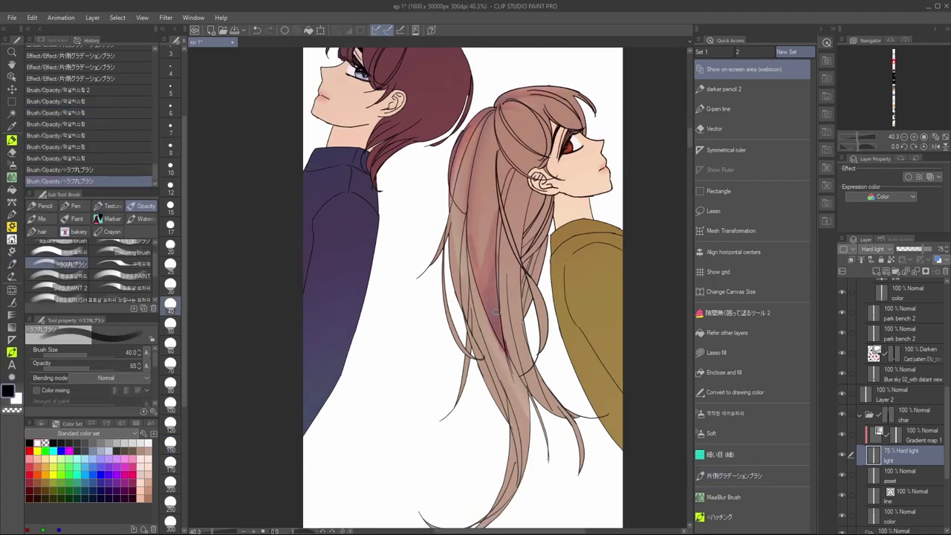
left_click_drag(492, 315, 503, 348)
left_click_drag(481, 215, 492, 286)
left_click_drag(480, 200, 492, 269)
key("ctrl+z")
Try longer shadow strokes down the length of the long hair with the ラフ丸ブラシ
left_click_drag(487, 205, 505, 323)
key("ctrl+z")
left_click_drag(500, 267, 529, 357)
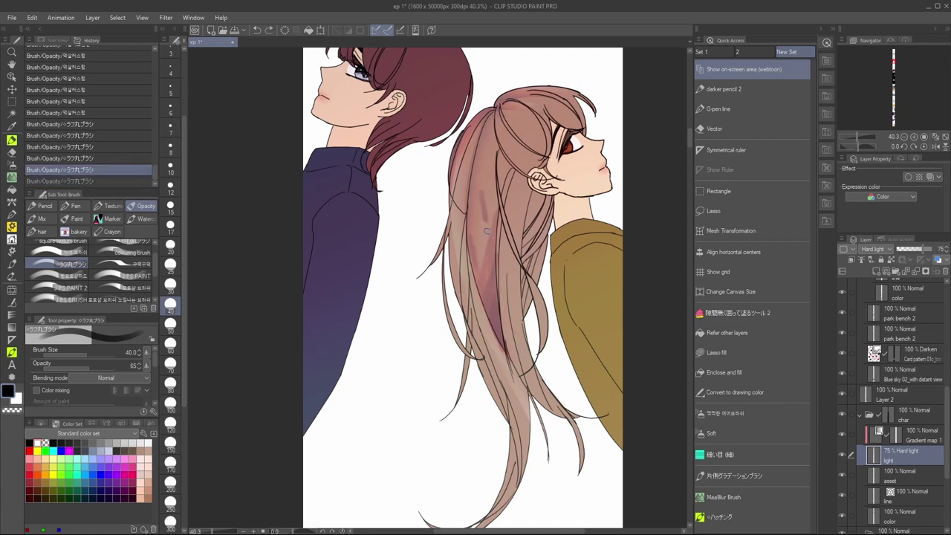
key("ctrl+z")
left_click_drag(486, 205, 499, 297)
left_click_drag(514, 249, 528, 343)
key("ctrl+z")
key("ctrl+z")
Set the ラフ丸ブラシ to size 60 and draw a test cross on the mustard jacket
left_click(170, 344)
left_click_drag(566, 242, 613, 345)
left_click_drag(614, 240, 566, 330)
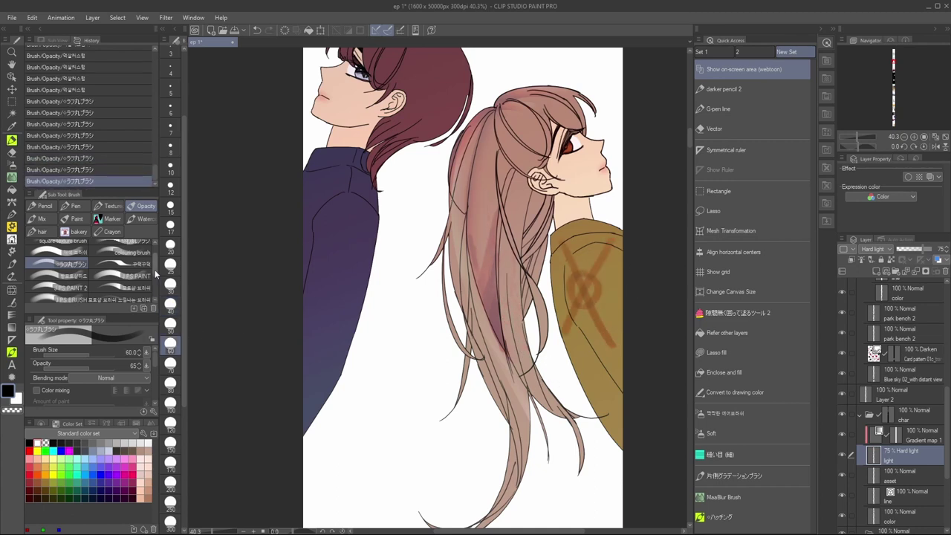
Try shading the navy jacket's sleeve with the colouring brush at size 50
left_click(130, 252)
left_click_drag(332, 210, 317, 276)
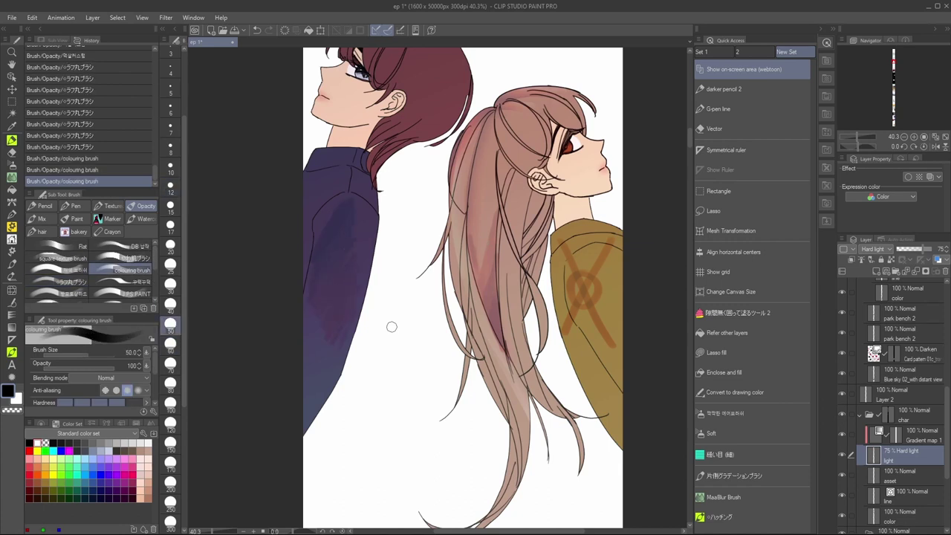
key("ctrl+z")
mouse_move(316, 376)
left_mouse_down()
mouse_move(335, 295)
mouse_move(349, 318)
left_mouse_up()
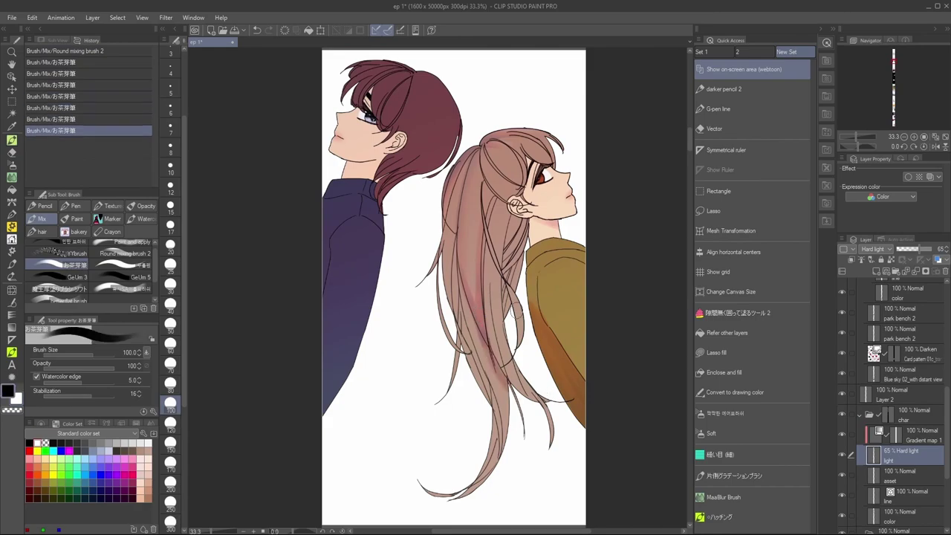
Try a shadow beside the long hair with the お茶芽筆 at size 100 and undo the latest mixing-brush strokes
left_click_drag(520, 312, 516, 223)
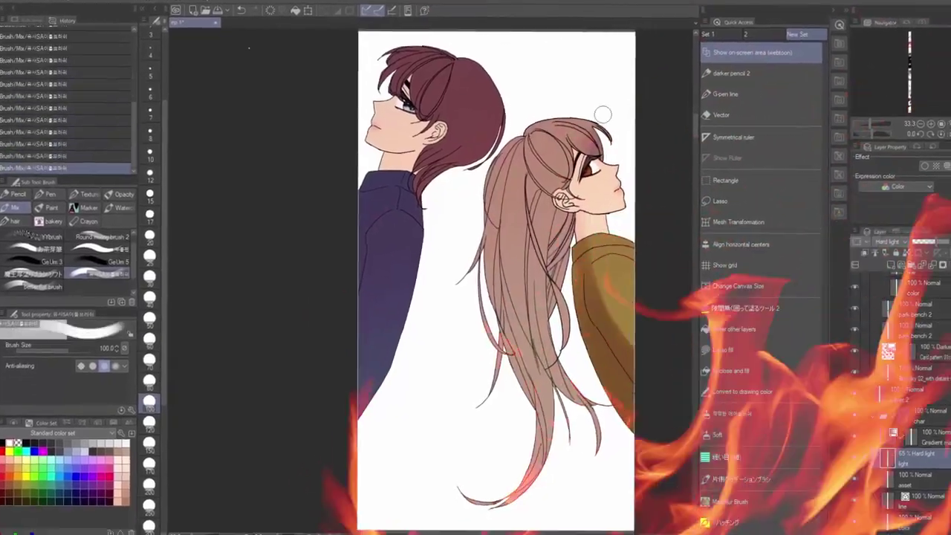
key("ctrl+z")
key("ctrl+z")
key("ctrl+z")
key("ctrl+z")
key("ctrl+z")
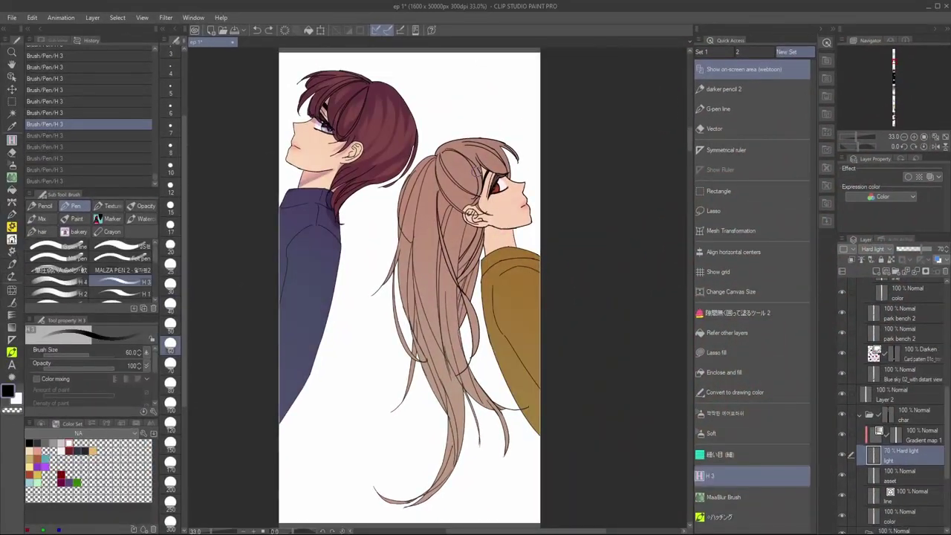
Clear the light layer's shading inside a rectangular selection around both characters and deselect
left_click(719, 191)
left_click_drag(249, 58, 583, 490)
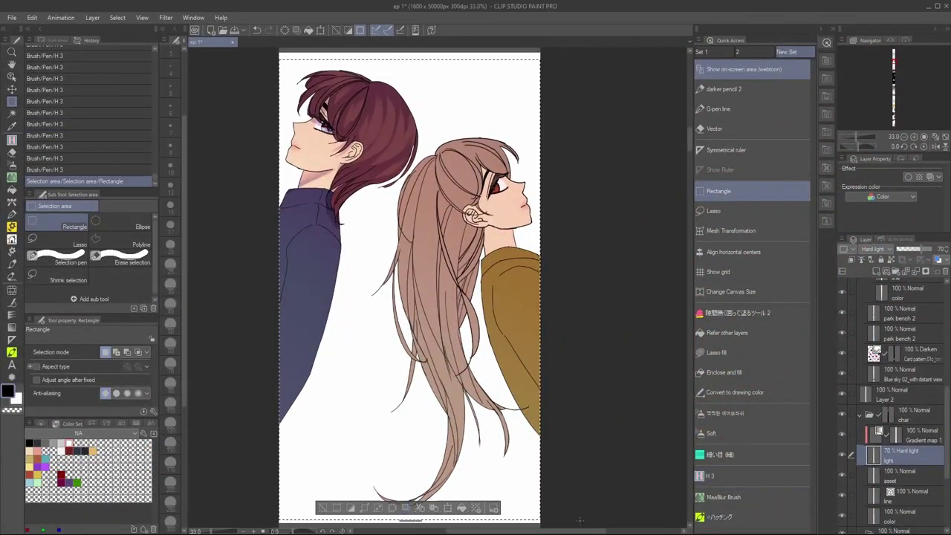
key("Delete")
key("ctrl+d")
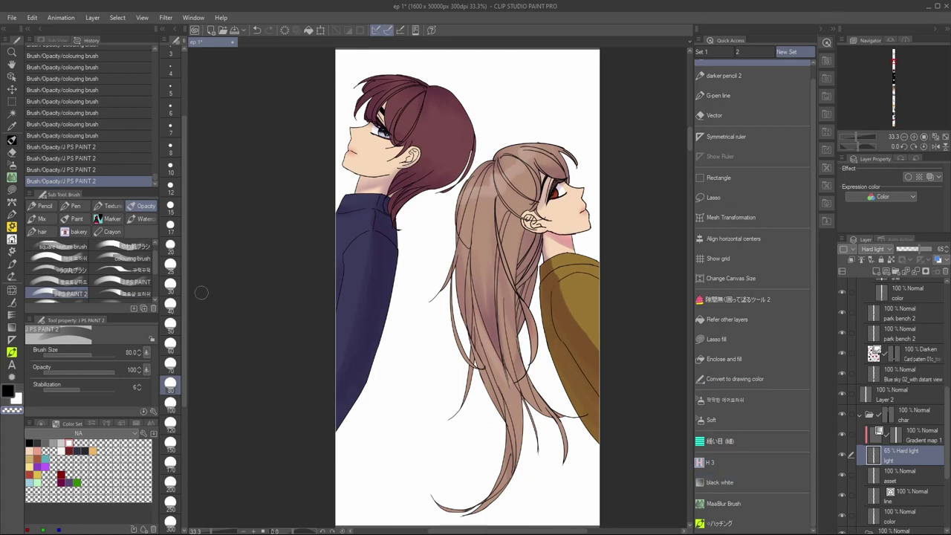
Add the 자국 브러쉬 to the Quick Access set, test the MaaBlur Brush, and switch to the added brush
mouse_move(132, 258)
left_mouse_down()
mouse_move(752, 480)
mouse_move(745, 462)
left_mouse_up()
left_click(736, 502)
left_click_drag(372, 497, 372, 496)
key("ctrl+z")
left_click(725, 462)
Shade the short-haired character's neck and the inner strands of the long hair with the 자국 브러쉬 at size 80
left_click_drag(396, 181, 362, 184)
key("x")
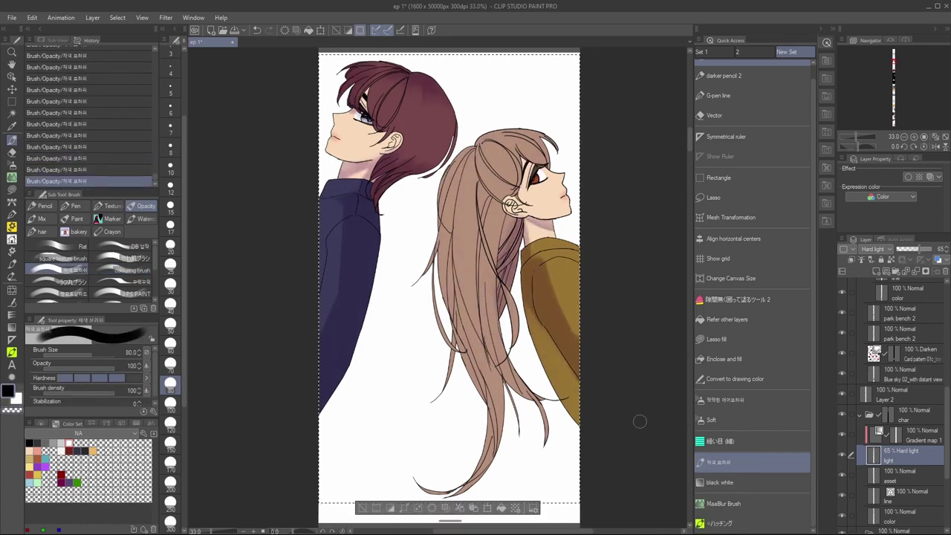
left_click_drag(455, 237, 482, 331)
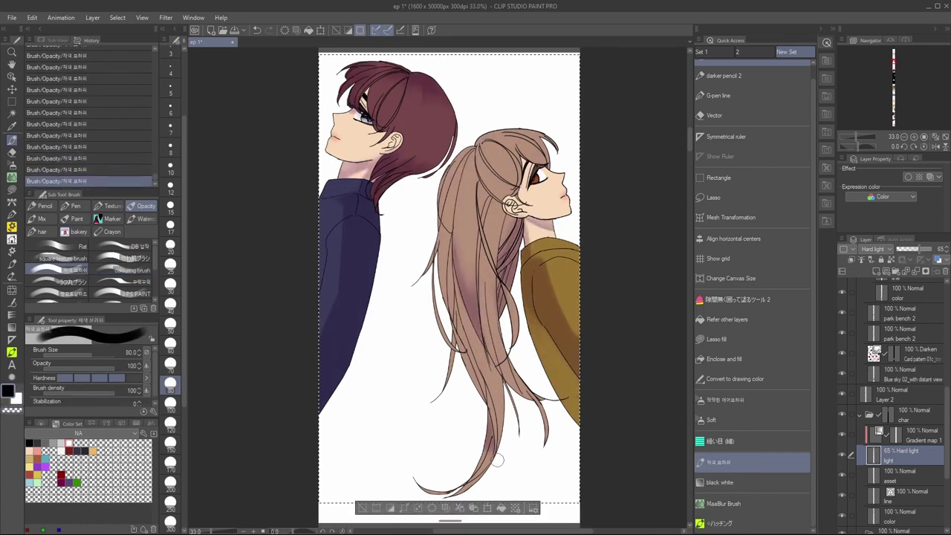
left_click_drag(444, 257, 465, 347)
left_click_drag(481, 208, 500, 360)
key("ctrl+z")
mouse_move(544, 152)
left_mouse_down()
mouse_move(538, 193)
mouse_move(536, 169)
left_mouse_up()
key("b")
key("b")
key("ctrl+z")
key("ctrl+z")
Apply the black white gradient diagonally across the selected panel with both characters
key("g")
left_click_drag(613, 143, 323, 440)
key("b")
Add small shadow strokes to the long hair with a smaller 자국 브러쉬
scroll(459, 282, "up", 2)
left_click_drag(445, 297, 464, 364)
key("ctrl+z")
scroll(400, 413, "down", 1)
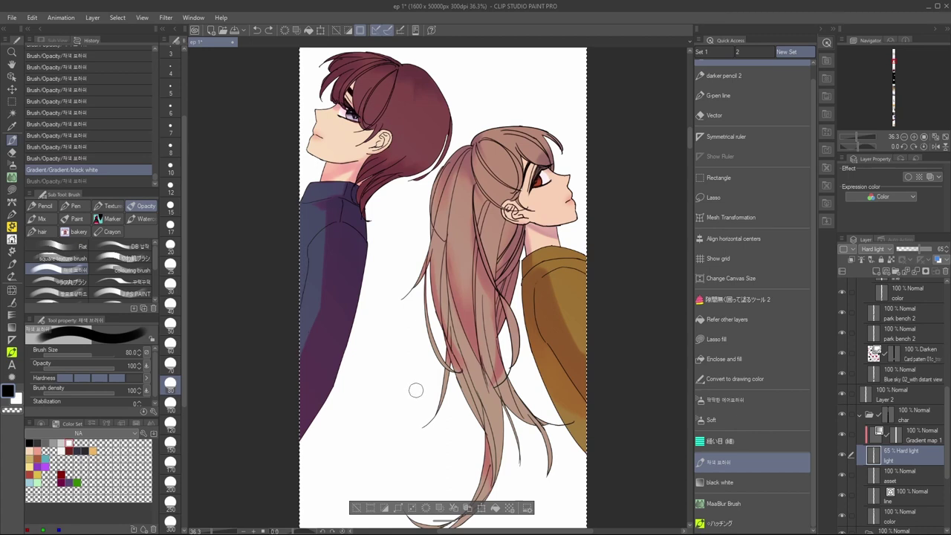
key("bracketleft")
left_click_drag(462, 318, 479, 359)
key("ctrl+z")
left_click_drag(476, 186, 479, 202)
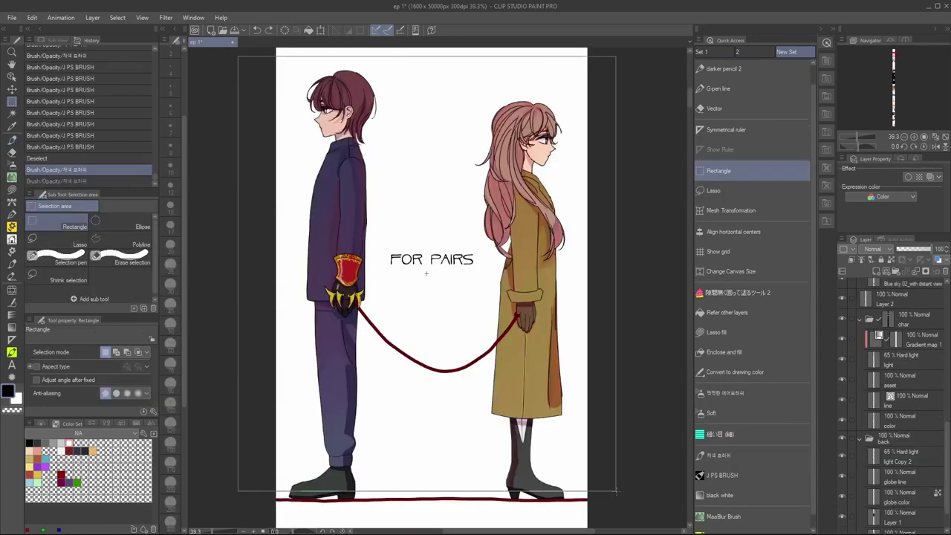
Select the "FOR PAIRS" panel with a rectangle and clear its shading on the light layer
left_click_drag(615, 490, 623, 516)
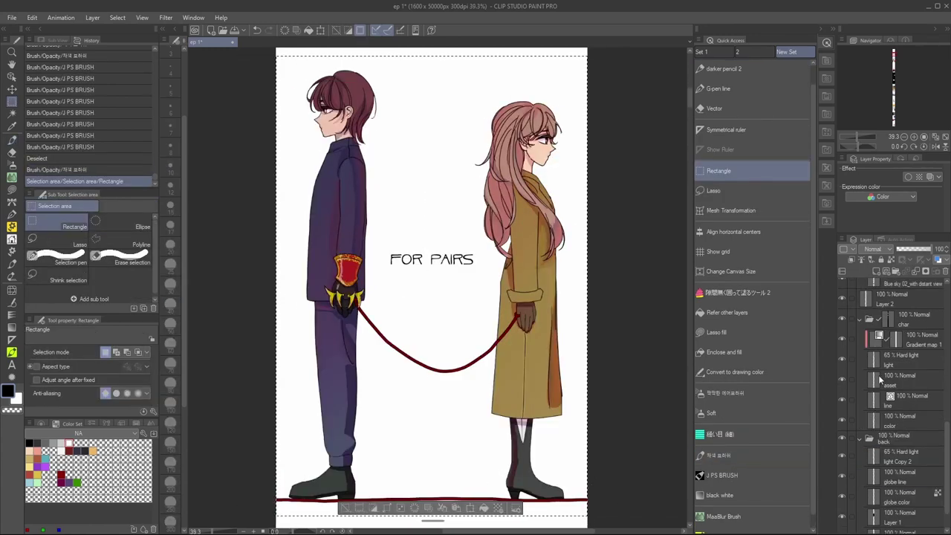
left_click(901, 361)
left_click(415, 511)
Duplicate the light layer and rename the copy "fill"
left_click_drag(919, 361, 921, 383)
double_click(901, 385)
type("fill")
key("Return")
Duplicate Gradient map 1 above the fill layer and set the fill layer's blending mode to Glow dodge
left_click_drag(919, 344, 917, 369)
left_click(914, 401)
left_click(877, 249)
left_click(889, 345)
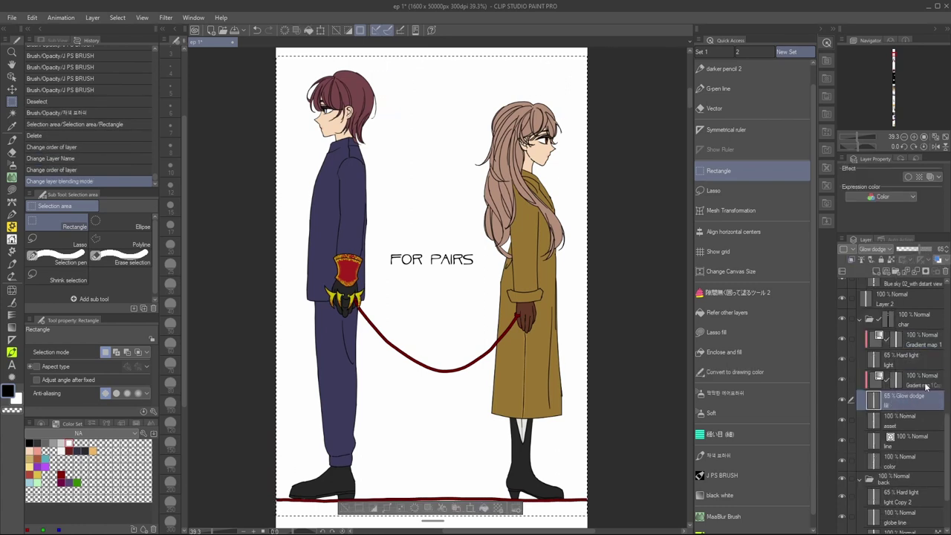
Duplicate the light layer directly above fill in Glow dodge mode, and set the fill layer back to Hard light
left_click_drag(895, 367, 893, 427)
left_click(902, 400)
left_click(877, 249)
left_click(888, 345)
left_click(906, 420)
left_click(877, 249)
left_click(888, 393)
Fill the selected panel with dark blue-gray on the fill layer and lower its opacity to 41%
key("g")
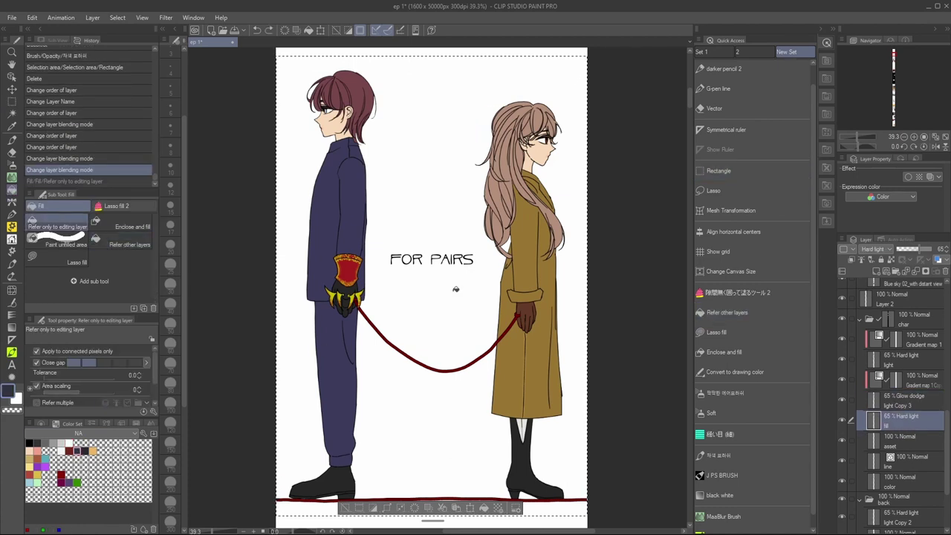
left_click(457, 285)
left_click(916, 251)
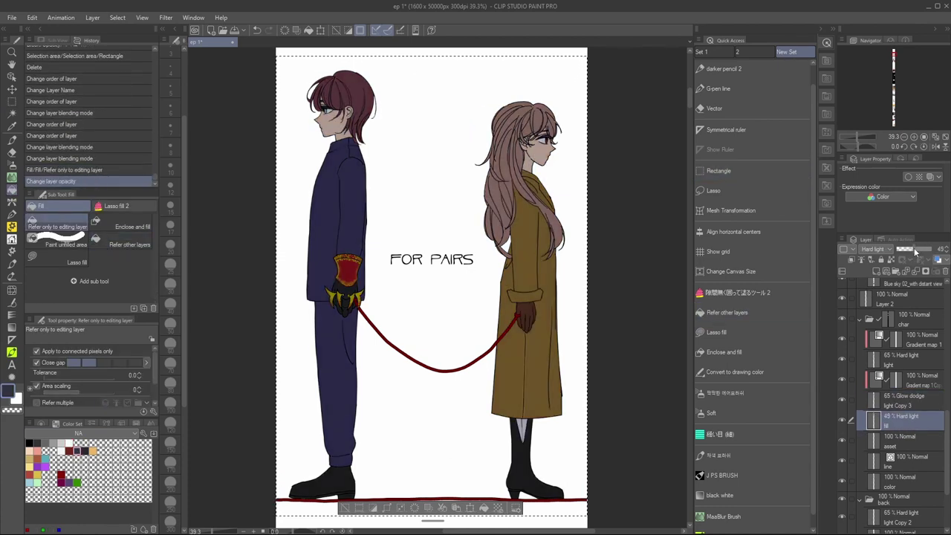
Brush glowing highlights across the short hair on the light Copy 3 layer with the 자국 브러쉬
left_click(919, 403)
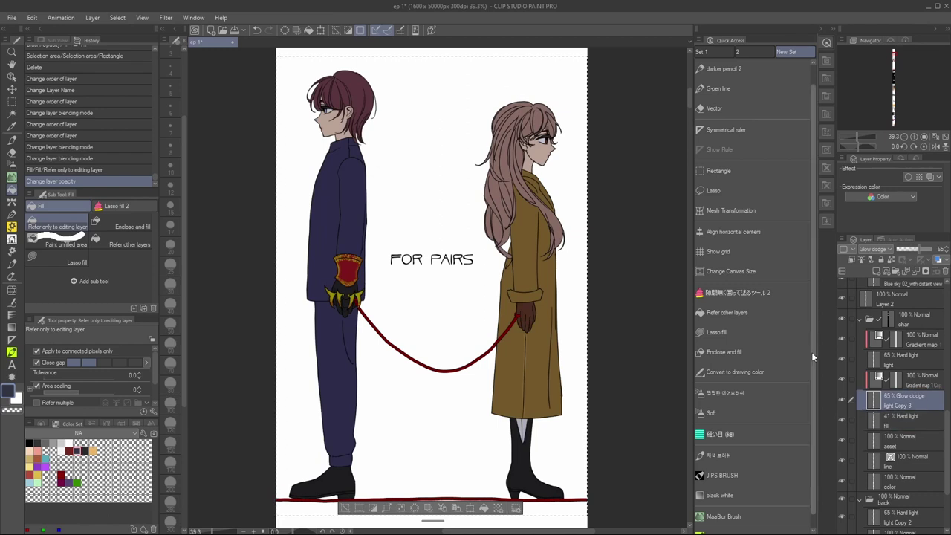
left_click(772, 455)
left_click_drag(331, 82, 321, 96)
left_click_drag(326, 83, 318, 98)
left_click_drag(322, 84, 317, 98)
left_click_drag(320, 84, 314, 98)
mouse_move(318, 85)
left_mouse_down()
mouse_move(312, 96)
mouse_move(319, 98)
left_mouse_up()
mouse_move(333, 82)
left_mouse_down()
mouse_move(330, 100)
mouse_move(338, 101)
left_mouse_up()
mouse_move(348, 81)
left_mouse_down()
mouse_move(347, 101)
mouse_move(358, 103)
left_mouse_up()
left_click_drag(363, 85, 367, 104)
Undo the last two hair highlights and try one continuous band across the short hair
key("c")
key("c")
key("ctrl+z")
key("ctrl+z")
key("x")
mouse_move(323, 83)
left_mouse_down()
mouse_move(317, 97)
mouse_move(366, 95)
left_mouse_up()
key("x")
key("x")
key("ctrl+z")
Brush highlights along the back edge of the navy coat and trousers with the 자국 브러쉬 at size 40
key("bracketleft")
key("bracketleft")
left_click_drag(318, 115, 364, 195)
key("ctrl+z")
key("ctrl+z")
left_click_drag(355, 149, 364, 199)
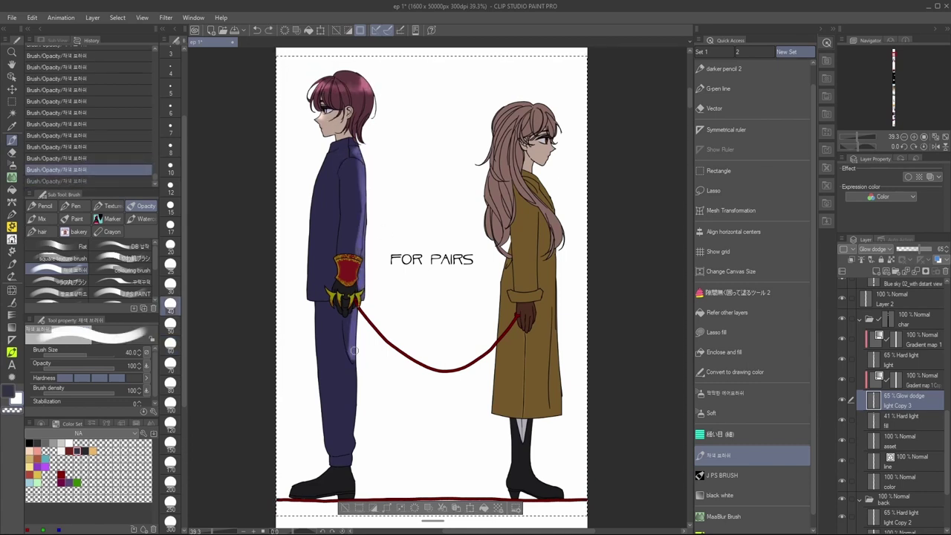
key("c")
key("c")
left_click_drag(354, 357, 352, 454)
Reduce the 자국 브러쉬 to size 15 and refine the highlights along the navy coat
key("bracketleft")
key("bracketleft")
key("bracketleft")
key("bracketleft")
key("bracketleft")
key("ctrl+z")
left_click_drag(364, 162, 366, 216)
key("x")
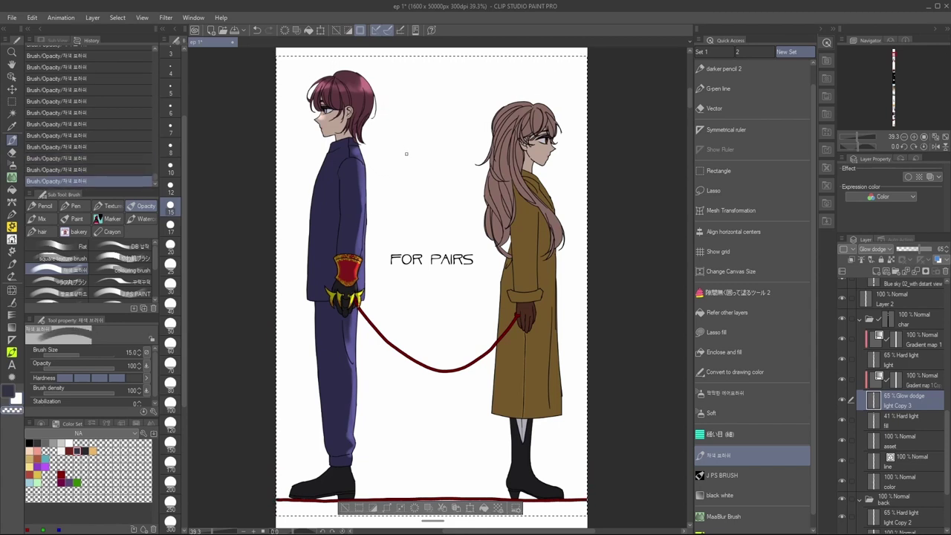
key("b")
left_click_drag(335, 126, 343, 215)
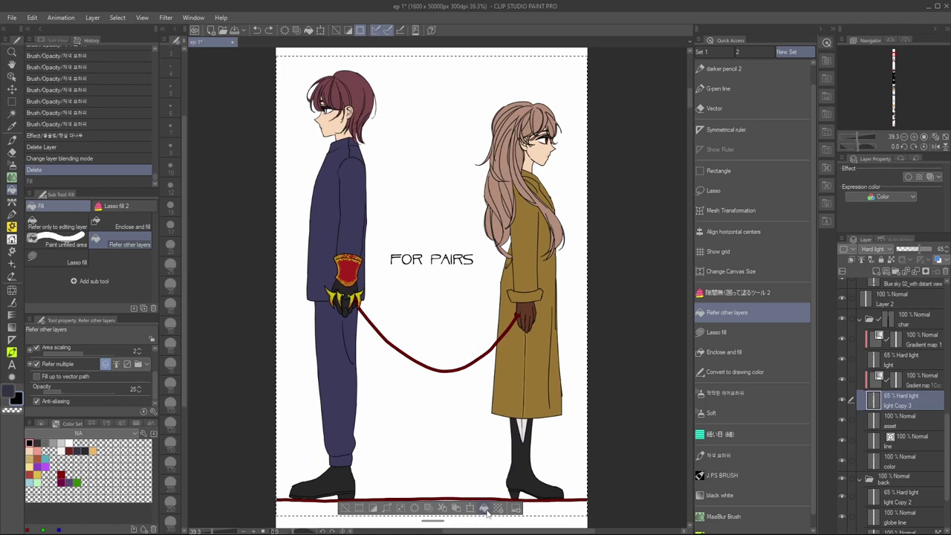
Fill the selected panel with dark blue-gray on light Copy 3 and brush white light over the coat sleeve and short hair
left_click(485, 509)
key("b")
left_click(69, 443)
left_click_drag(358, 165, 358, 249)
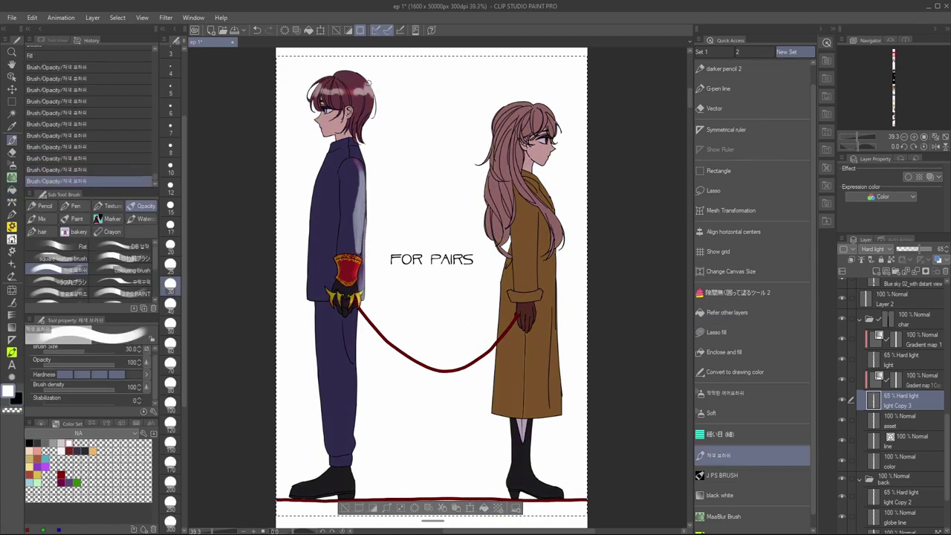
left_click_drag(316, 92, 370, 96)
Build up the light along the navy coat's back edge and trousers, with finer strokes around the red cuff
key("x")
left_click_drag(355, 312, 353, 364)
key("c")
key("x")
key("x")
left_click_drag(362, 160, 363, 230)
key("x")
key("x")
left_click_drag(353, 386, 351, 462)
key("[")
key("[")
left_click_drag(357, 258, 358, 274)
Soften the highlight band across the short hair with the J PS BRUSH
left_click(722, 475)
left_click_drag(315, 92, 343, 91)
left_click_drag(343, 91, 361, 87)
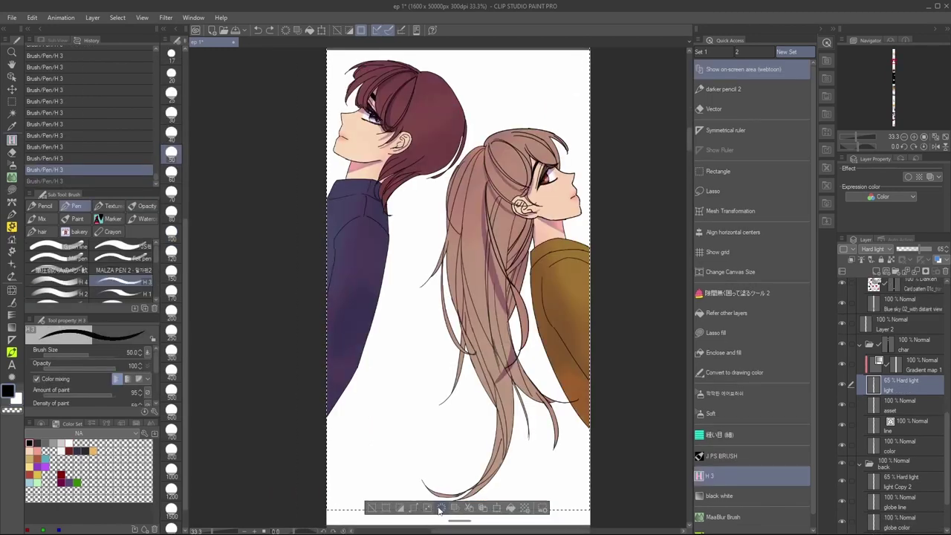
Clear the selected panel's shading on the light layer and shade the long-haired character's neck with H 3 at size 60
key("Delete")
key("bracketright")
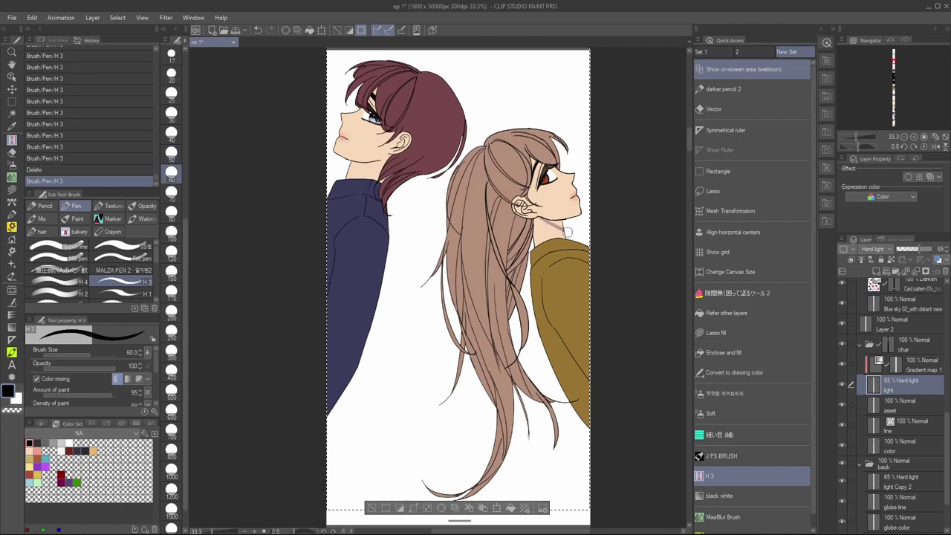
left_click_drag(547, 221, 537, 235)
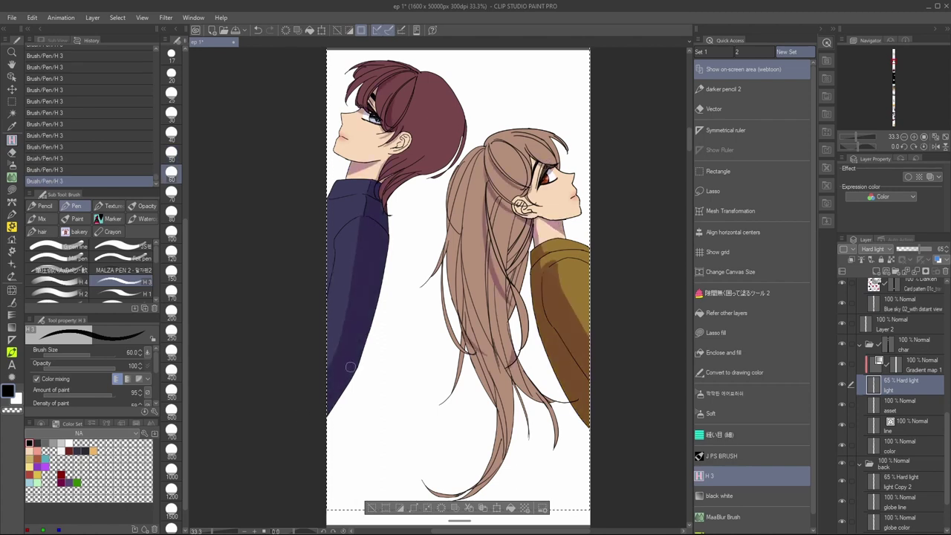
Lock the light layer's transparent pixels and blend white into the coat, neck and hair shadows with the J PS BRUSH at size 200
left_click(891, 260)
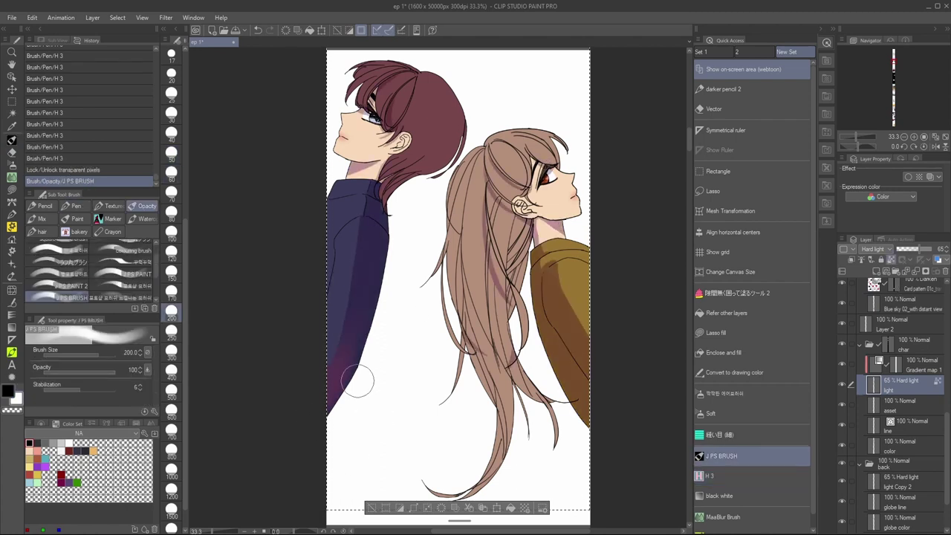
left_click_drag(357, 392, 336, 371)
left_click_drag(355, 349, 375, 286)
left_click_drag(391, 100, 370, 110)
mouse_move(536, 223)
left_mouse_down()
mouse_move(563, 227)
mouse_move(554, 239)
left_mouse_up()
left_click_drag(475, 346, 509, 379)
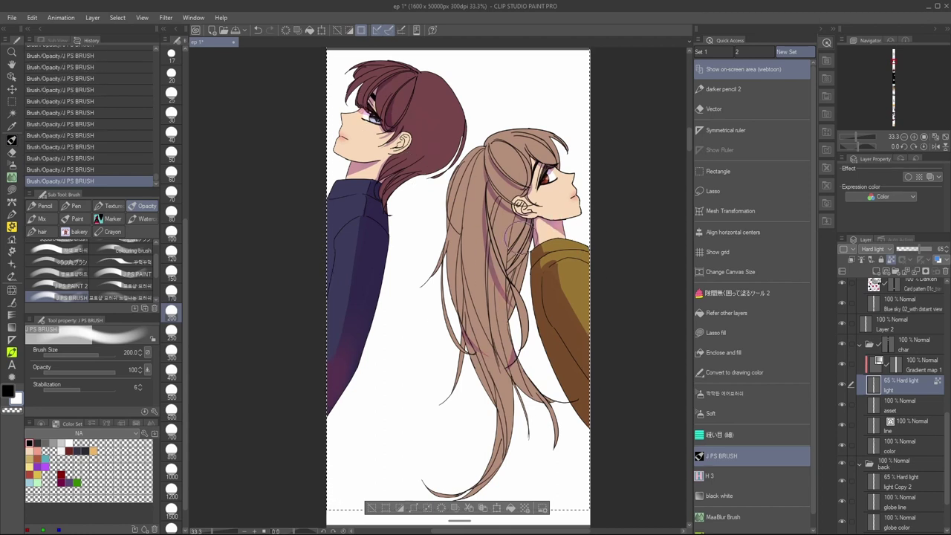
key("ctrl+z")
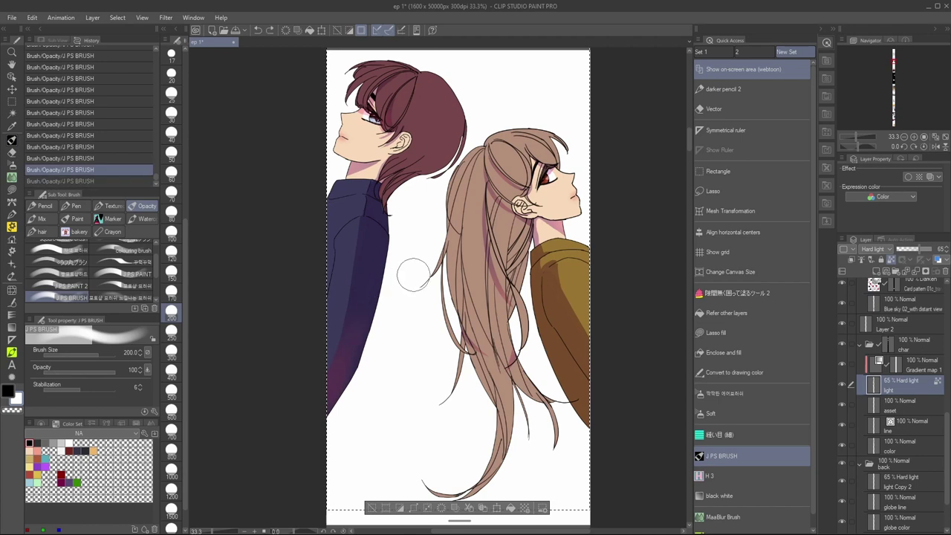
key("ctrl+y")
scroll(395, 224, "up", 1)
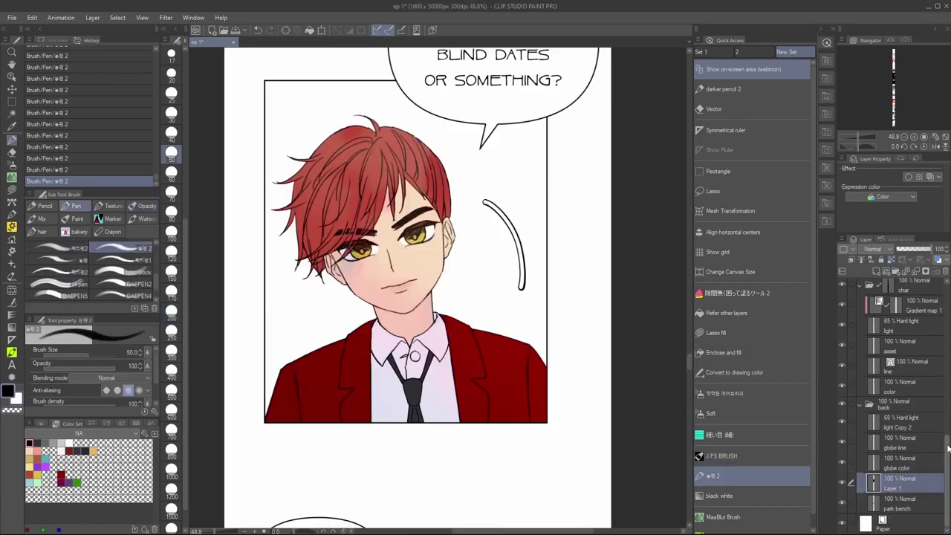
Select the light Copy 2 layer in the back folder
scroll(902, 446, "up", 3)
left_click(908, 429)
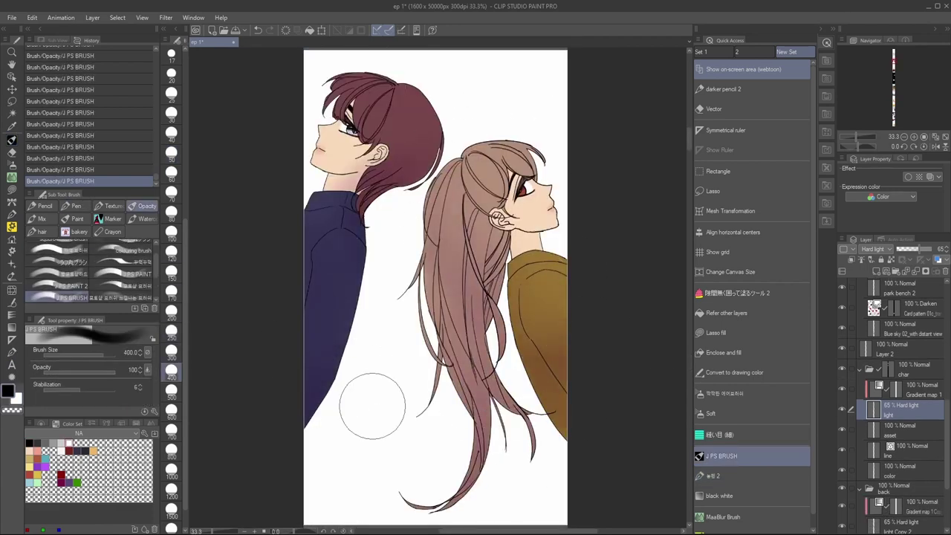
Erase shading from both characters' crowns with the transparent J PS BRUSH at size 400, and set the brush size to 40
key("c")
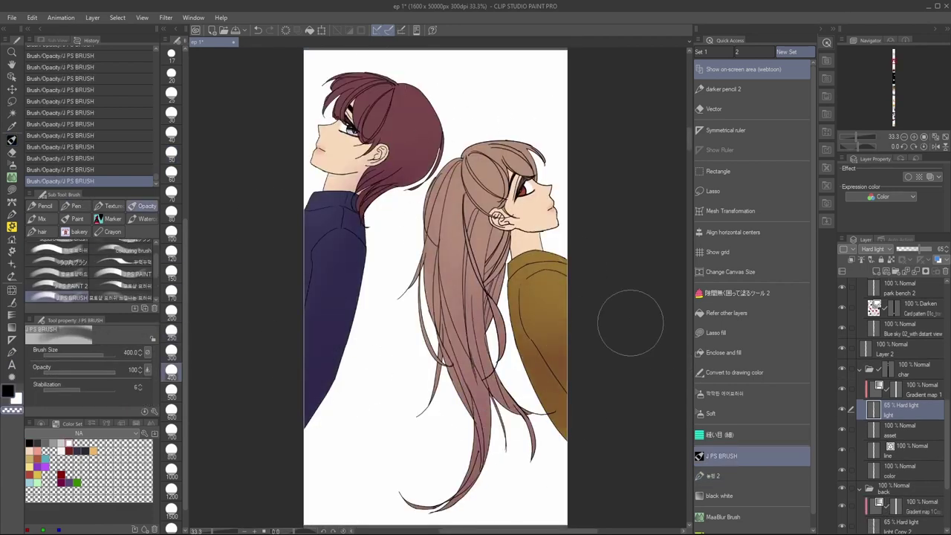
left_click_drag(384, 96, 395, 81)
left_click_drag(462, 190, 477, 147)
left_click(172, 313)
key("c")
left_click(171, 134)
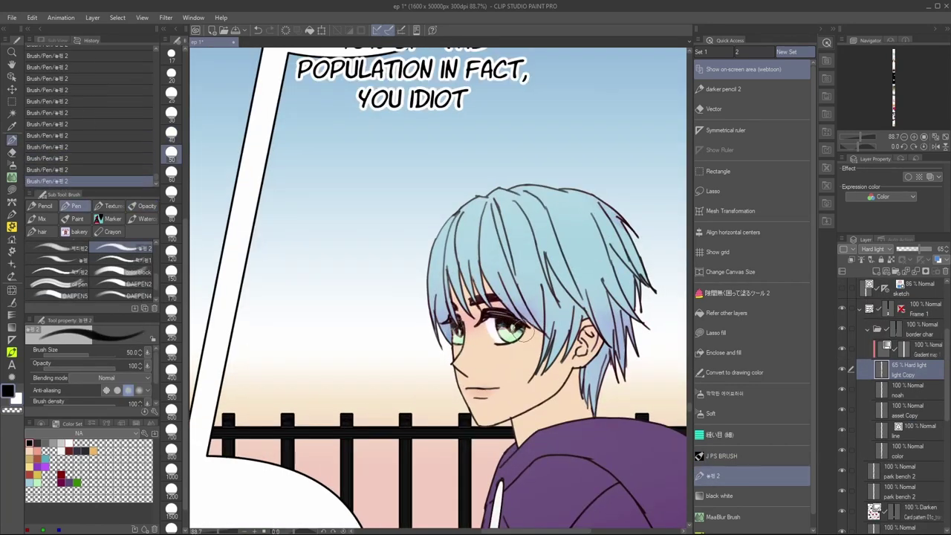
key("x")
key("x")
key("x")
key("x")
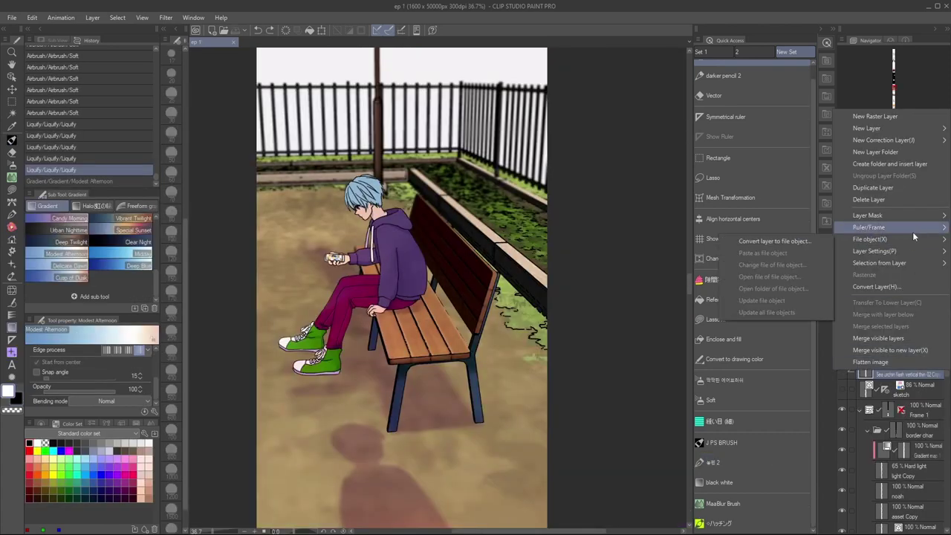
mouse_move(843, 148)
left_click(759, 236)
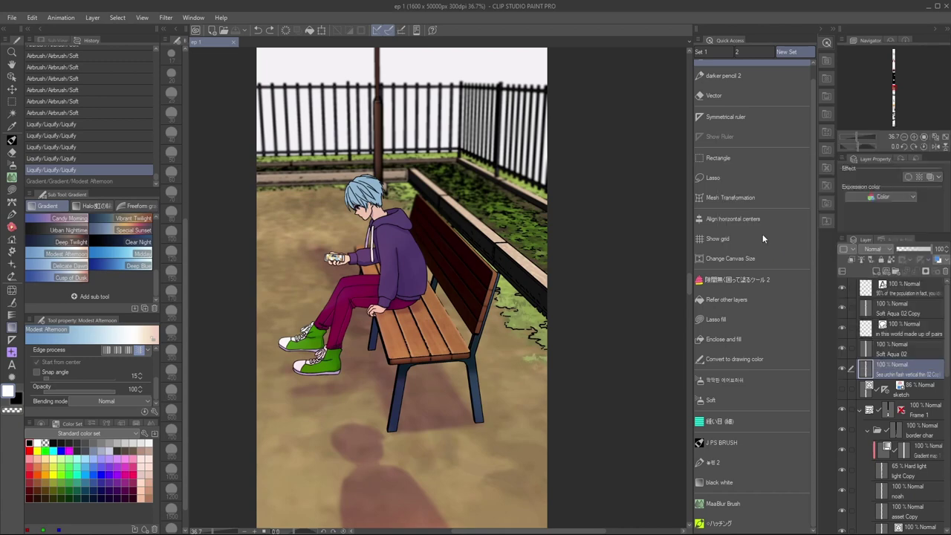
left_click(689, 100)
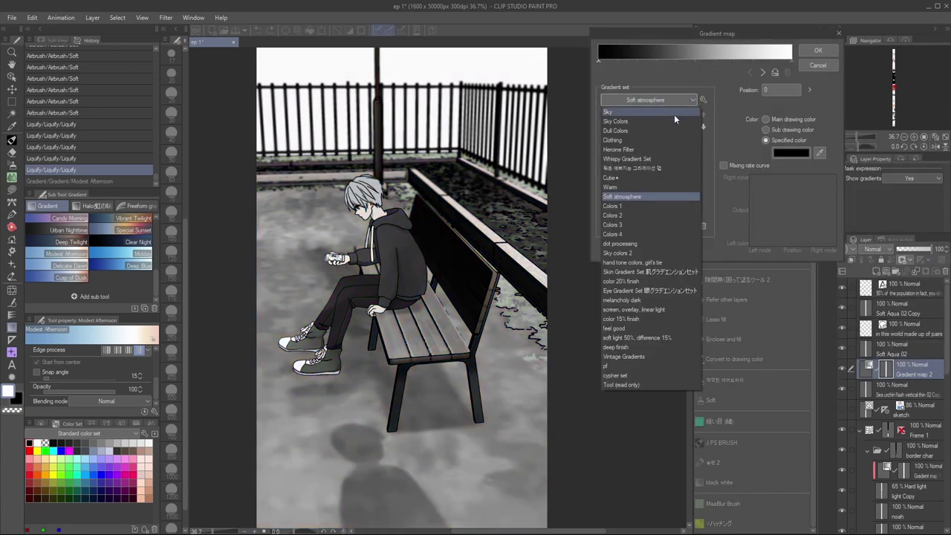
left_click(673, 114)
left_click_drag(694, 136, 699, 192)
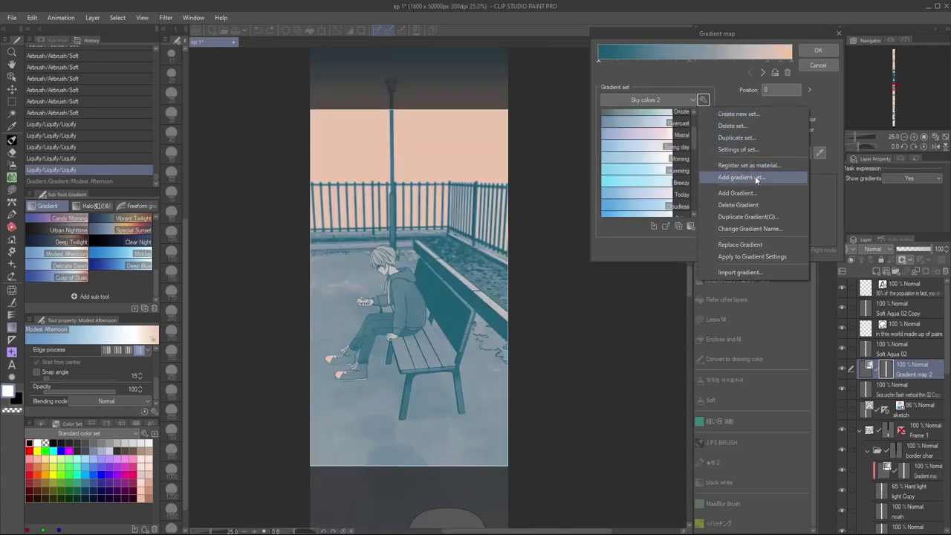
left_click(752, 167)
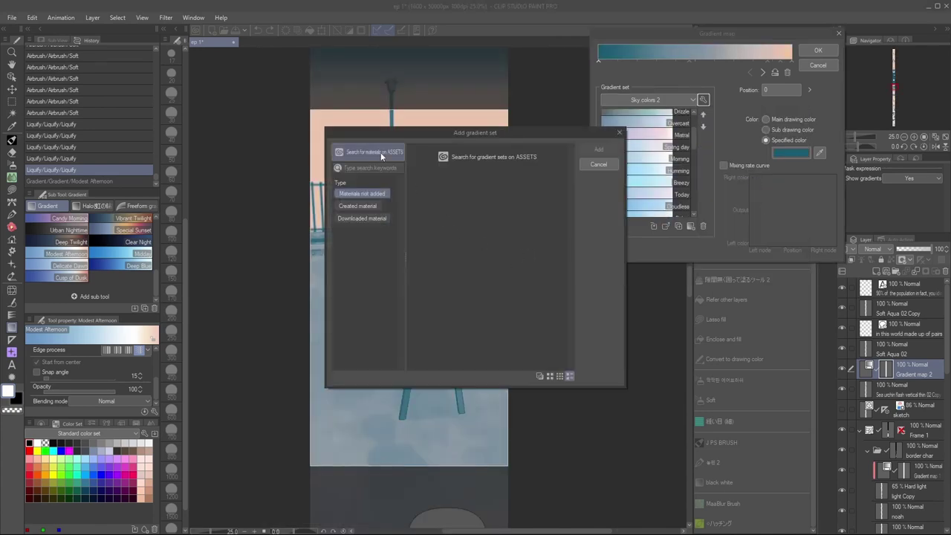
left_click(362, 217)
left_click(385, 166)
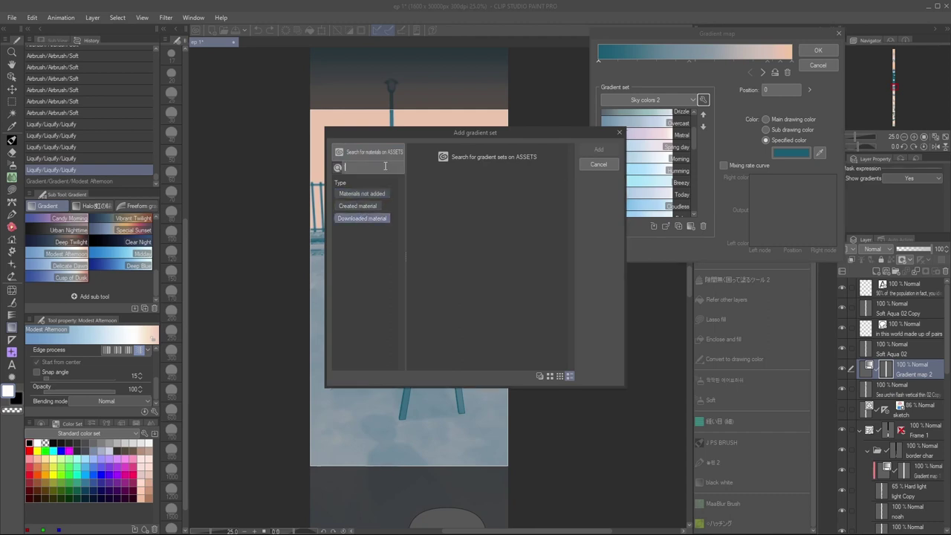
left_click(605, 166)
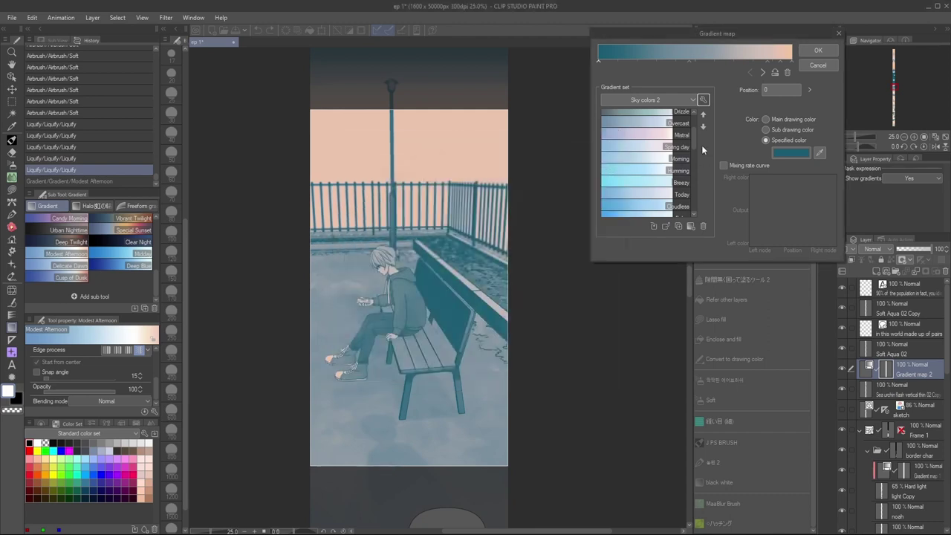
scroll(654, 163, "down", 5)
left_click(665, 227)
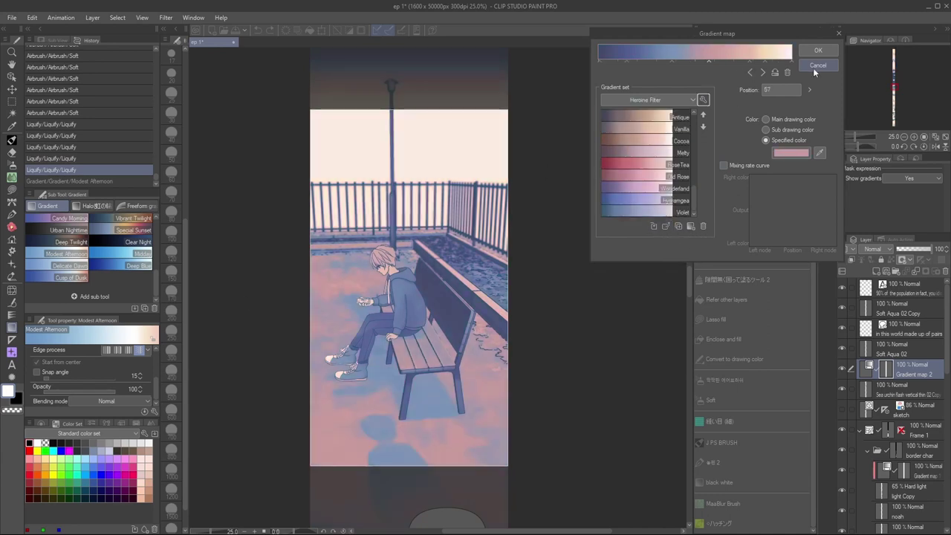
left_click(815, 67)
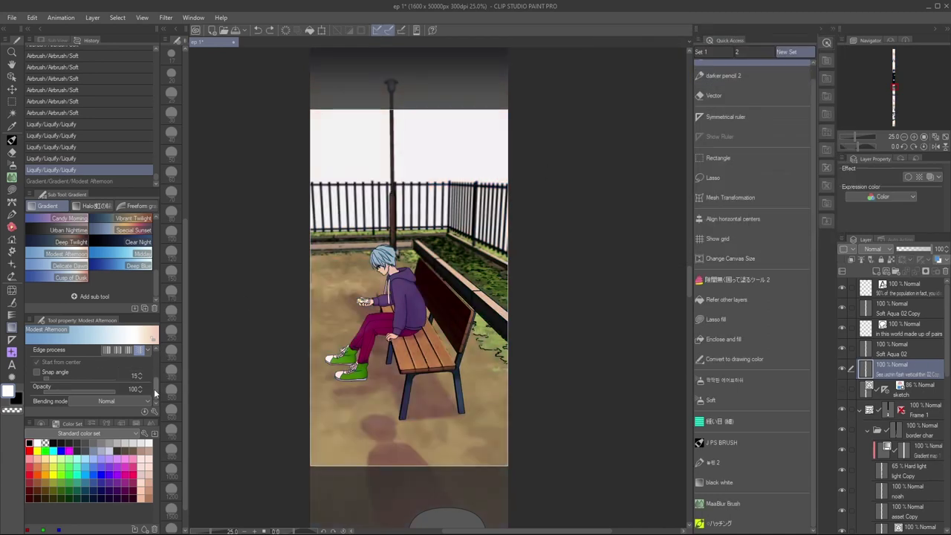
Create a new gradient set named NA from the Modest Afternoon gradient's advanced settings
left_click_drag(156, 387, 155, 361)
left_click(90, 390)
left_click(703, 100)
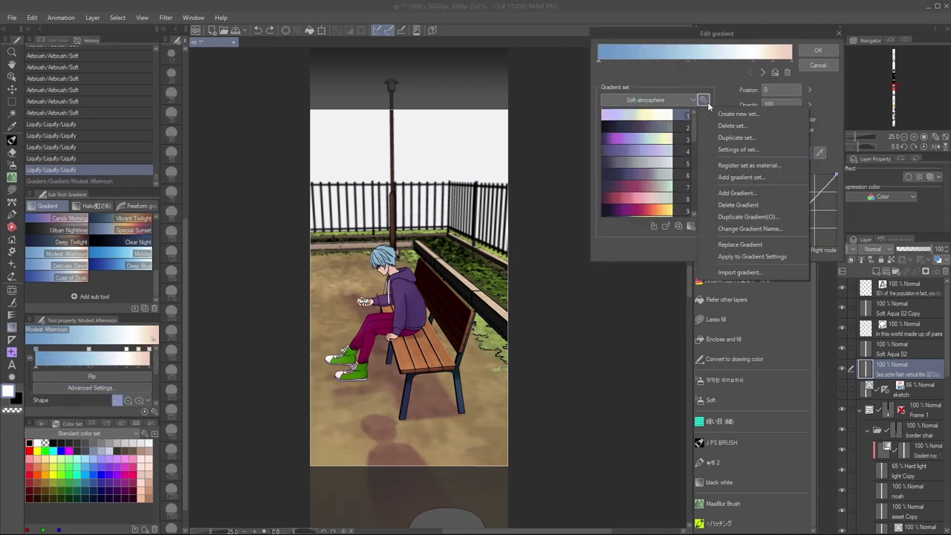
left_click(719, 114)
type("NA")
key("Return")
Add the current gradient to the NA set under the name Modest Afternoon
left_click(689, 227)
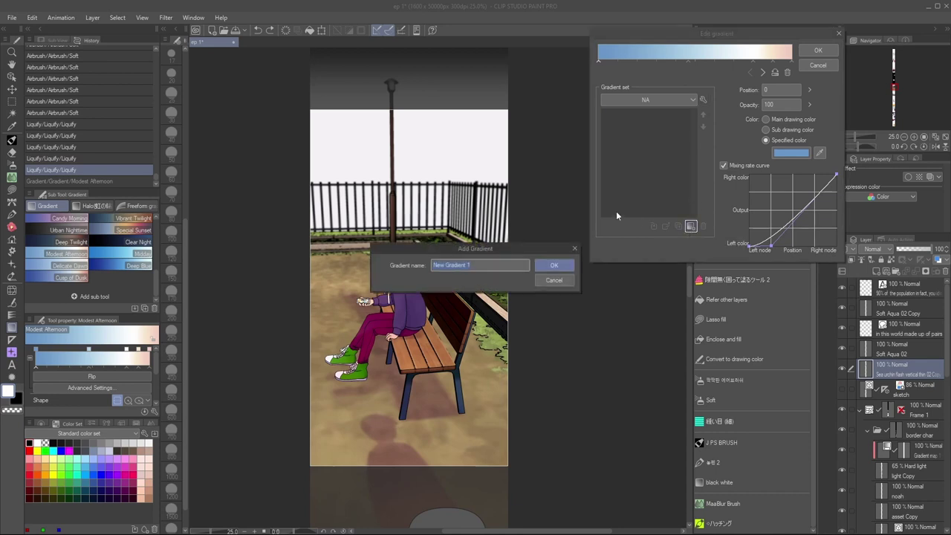
type("Modest Afternoon")
left_click(553, 266)
left_click(818, 51)
Add a gradient map correction layer above the selected layer using the Modest Afternoon gradient from the NA set
right_click(901, 365)
mouse_move(882, 134)
left_click(771, 229)
double_click(675, 114)
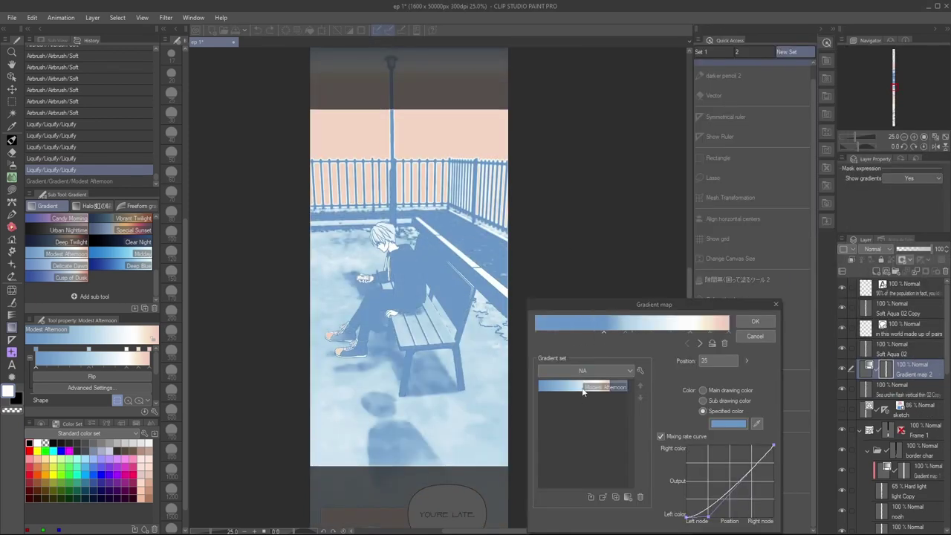
left_click(755, 320)
Set the new gradient map layer's blending mode to Overlay and its opacity to 28%
left_click(873, 249)
left_click(877, 385)
left_click_drag(942, 249, 908, 253)
scroll(555, 334, "up", 2)
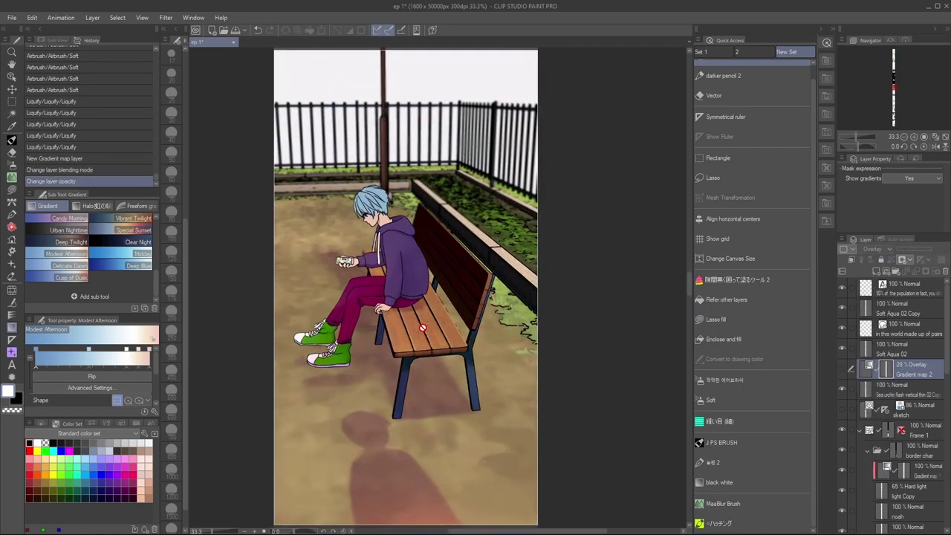
left_click(877, 249)
left_click(879, 385)
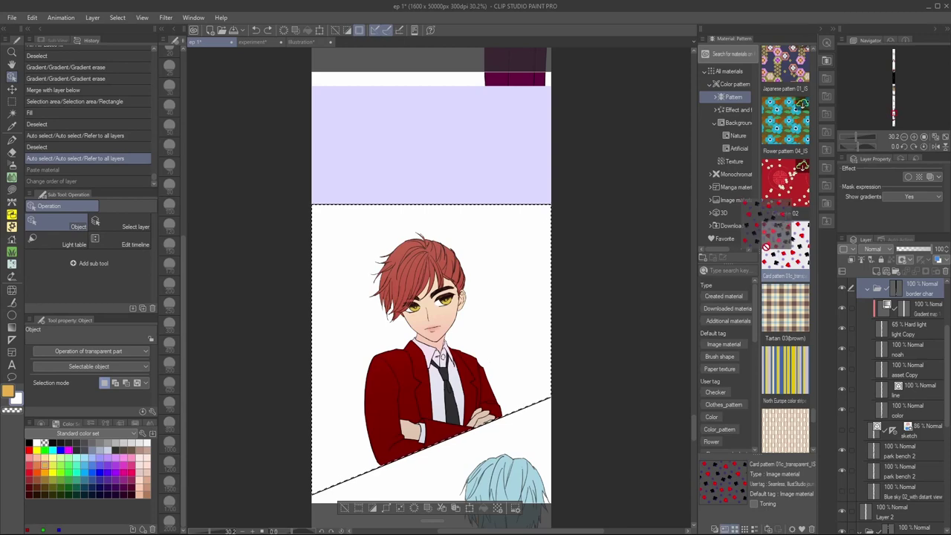
Place the Card pattern 01c_transparent material in the selected panel behind the red-haired character
left_click_drag(785, 240, 499, 313)
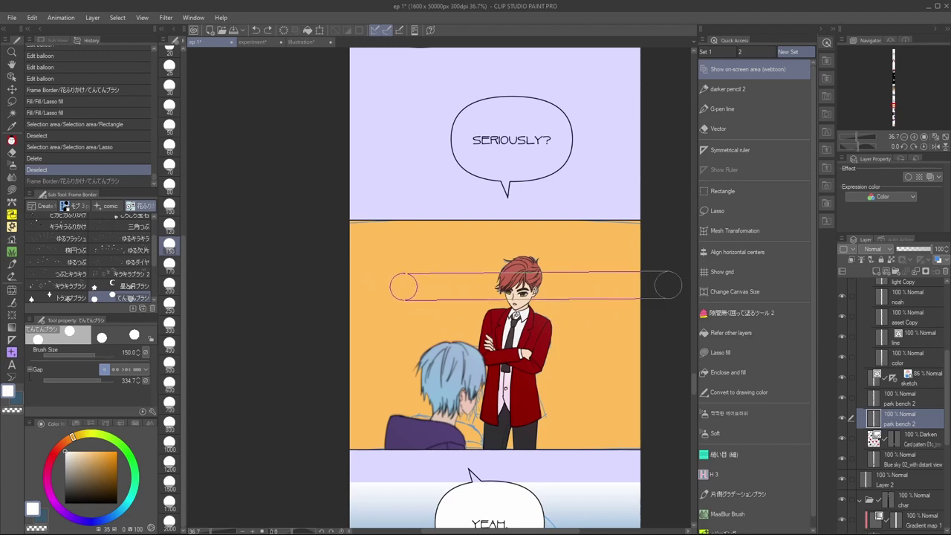
Run a straight row of white dots across the orange panel with the dot frame border brush at size 150
left_click(362, 284, "shift")
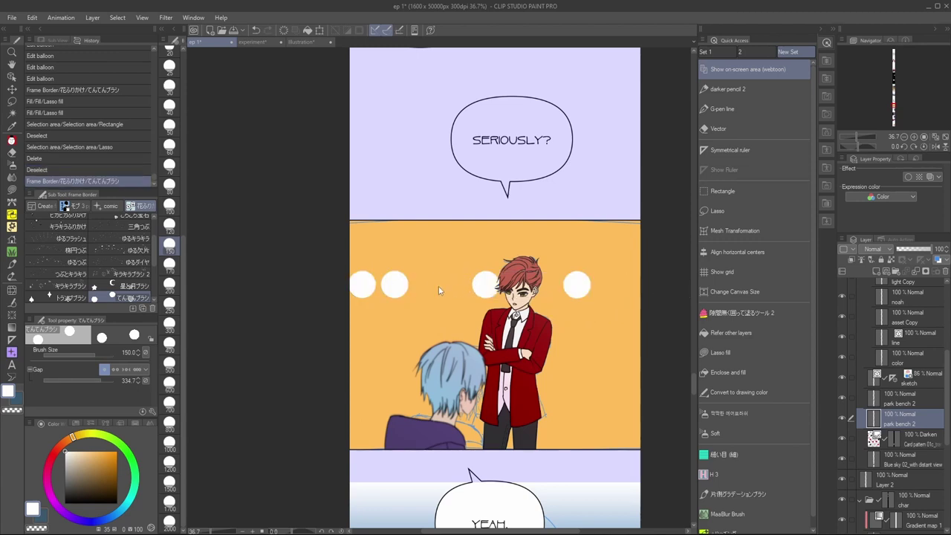
key("ctrl+z")
left_click(401, 285, "shift")
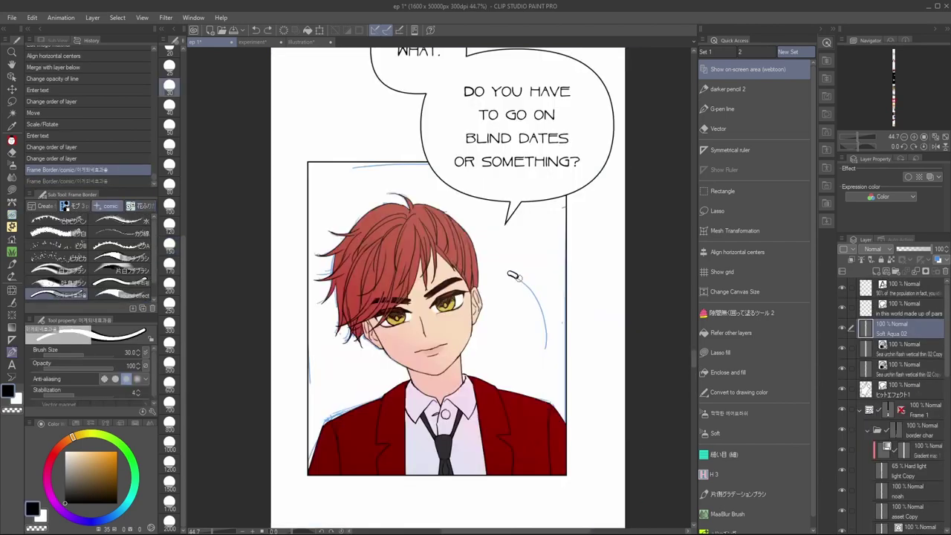
Draw a curved black stroke beside the red-haired character's face with the comic frame border brush at size 30
left_click_drag(509, 273, 545, 353)
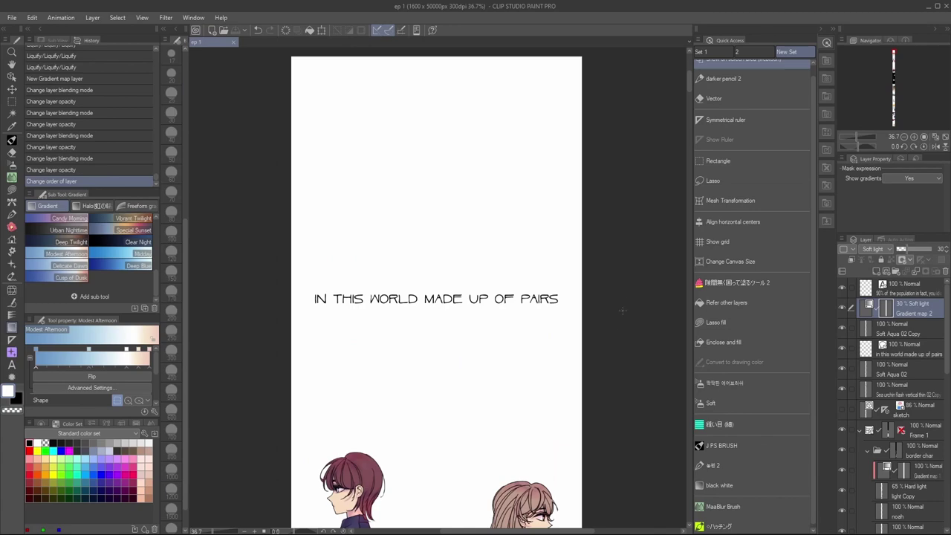
Open the webtoon export settings for ep 1, with PNG format and the "easiest and fastest way to make a webtoon" destination folder
left_click_drag(689, 81, 682, 495)
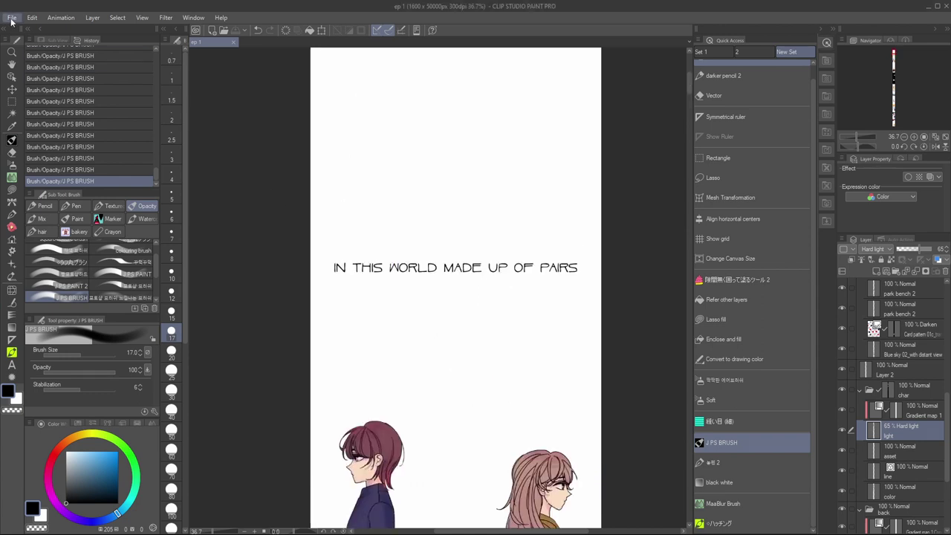
left_click(11, 19)
mouse_move(79, 149)
left_click(94, 168)
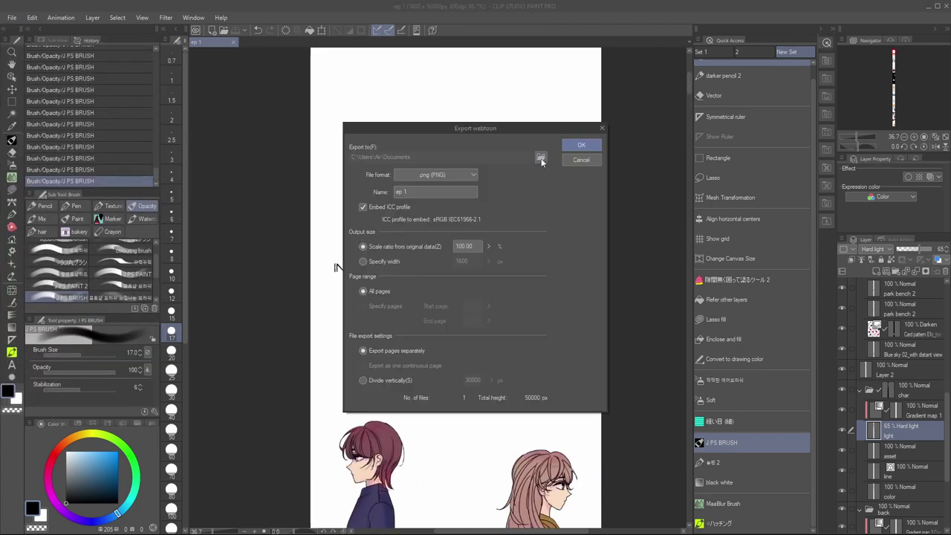
left_click(474, 176)
left_click(475, 179)
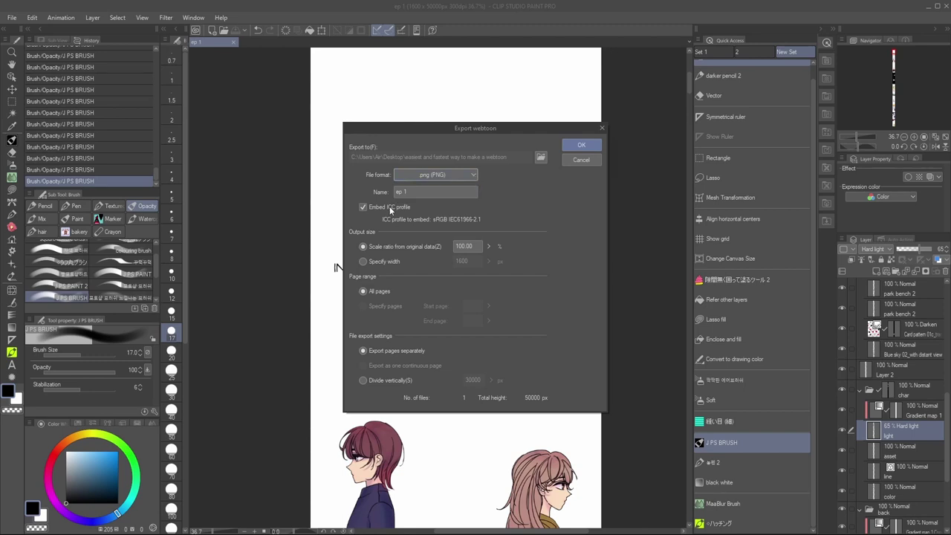
Export the webtoon with a specified width of 800 px
left_click(382, 262)
left_click_drag(475, 261, 446, 260)
type("800")
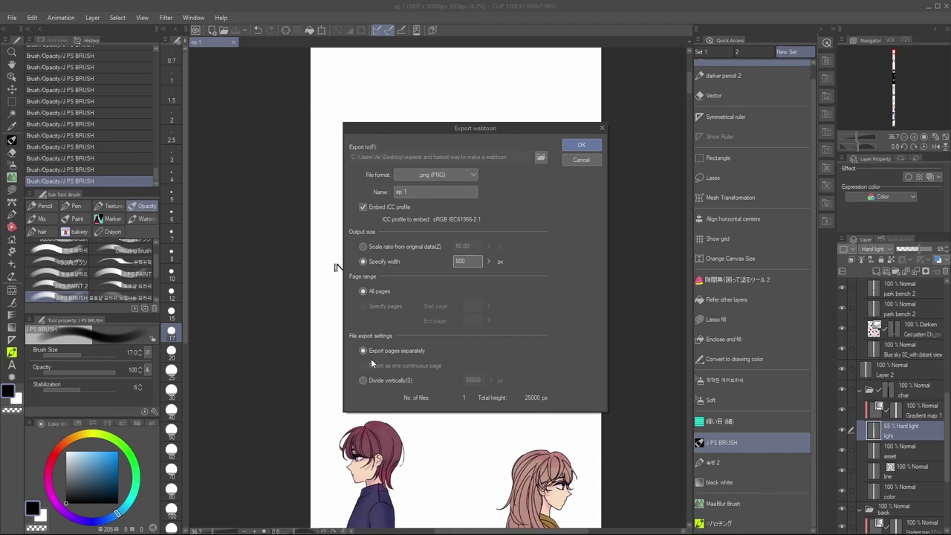
key("Return")
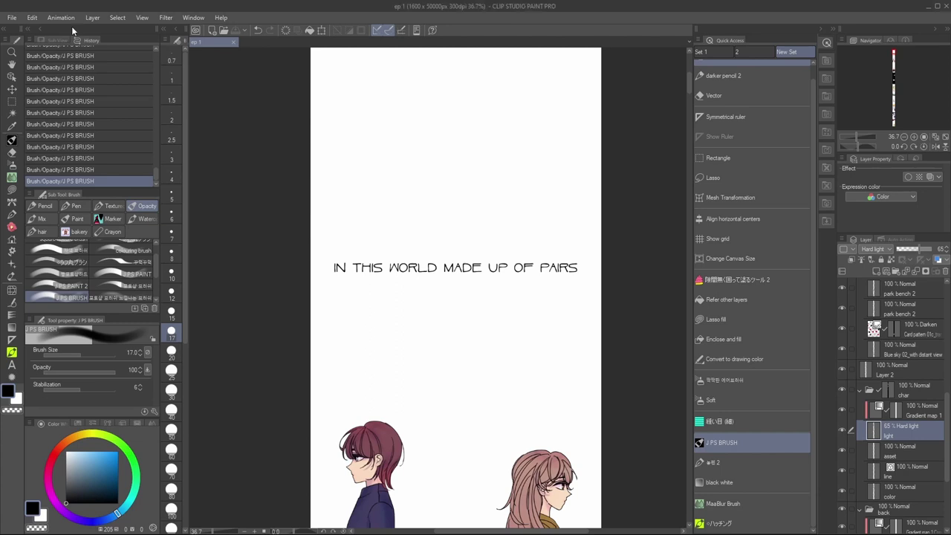
Export ep 1 again at 800 px width without the ICC profile, and look through ep 1.png in the image viewer
left_click(12, 18)
left_click(94, 168)
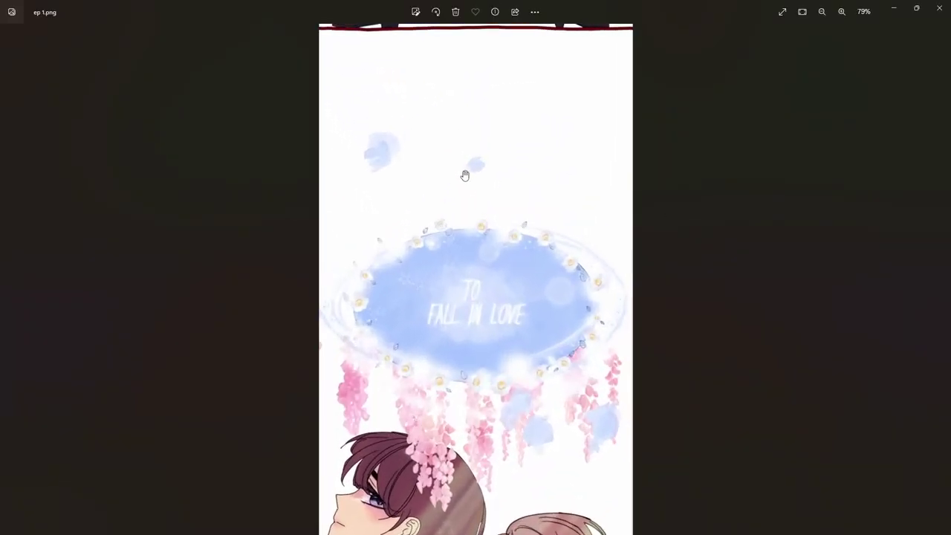
left_click_drag(542, 233, 566, 388)
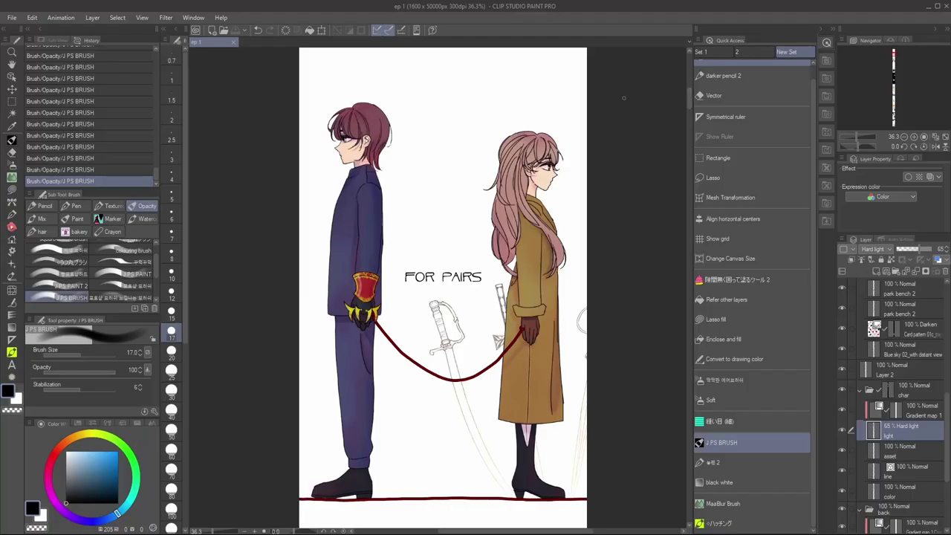
scroll(599, 324, "up", 6)
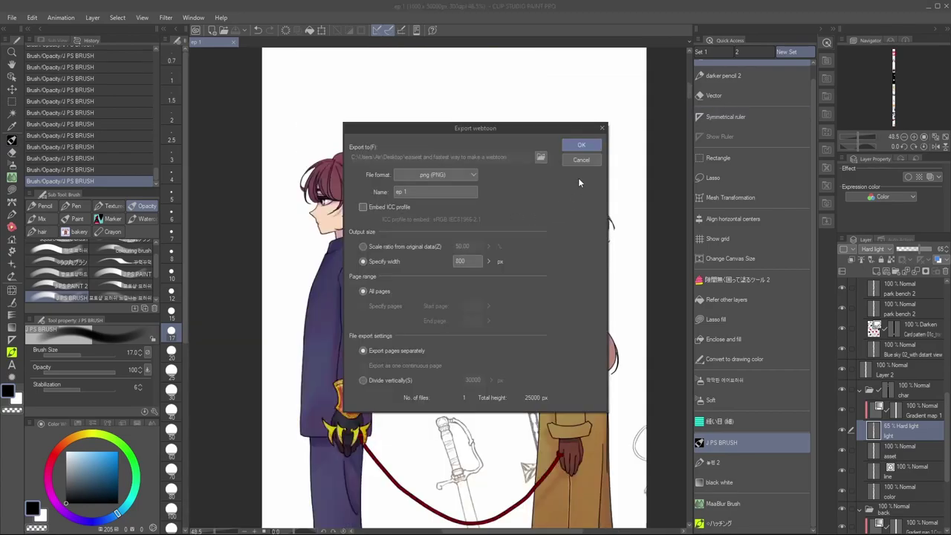
left_click(582, 145)
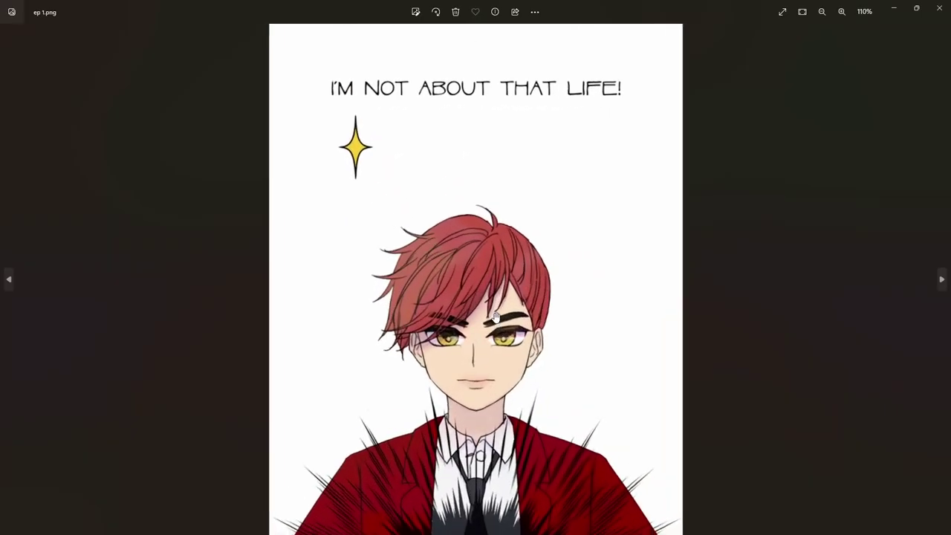
scroll(495, 317, "up", 6)
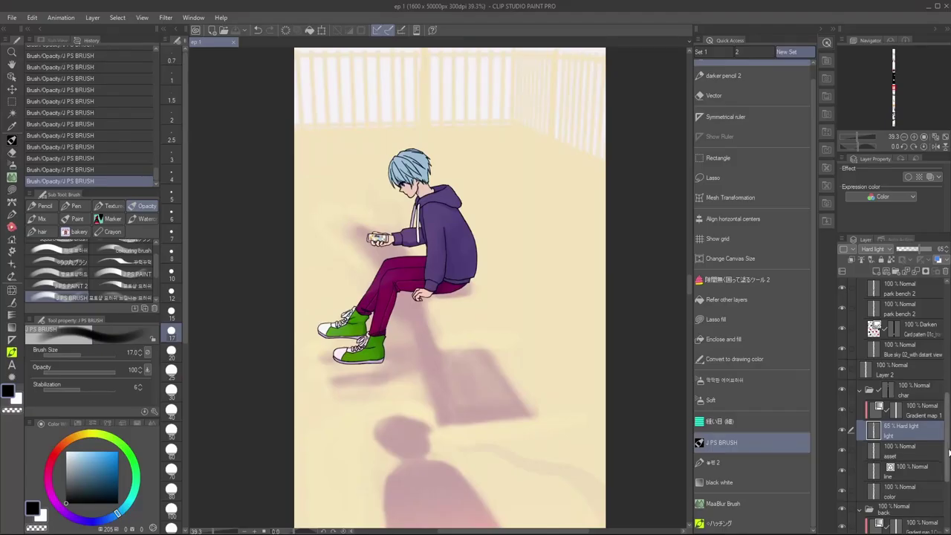
Select the park bench layer and step the history back to before the Rainy Golden Hour gradient
scroll(849, 506, "down", 3)
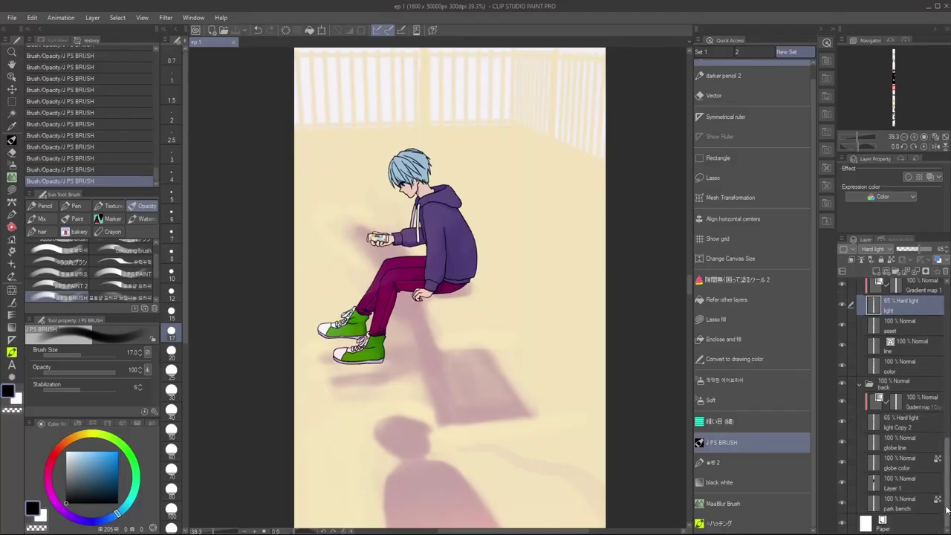
left_click(849, 506)
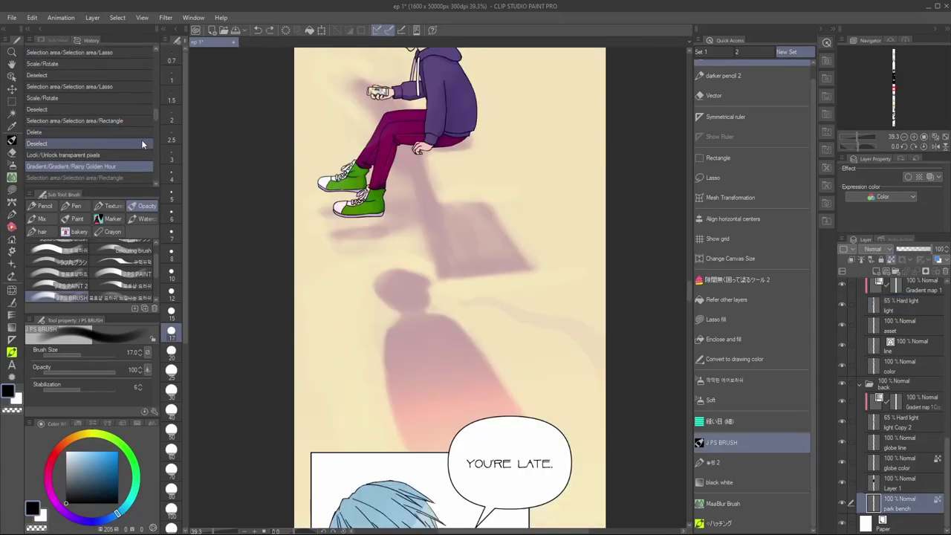
left_click(142, 143)
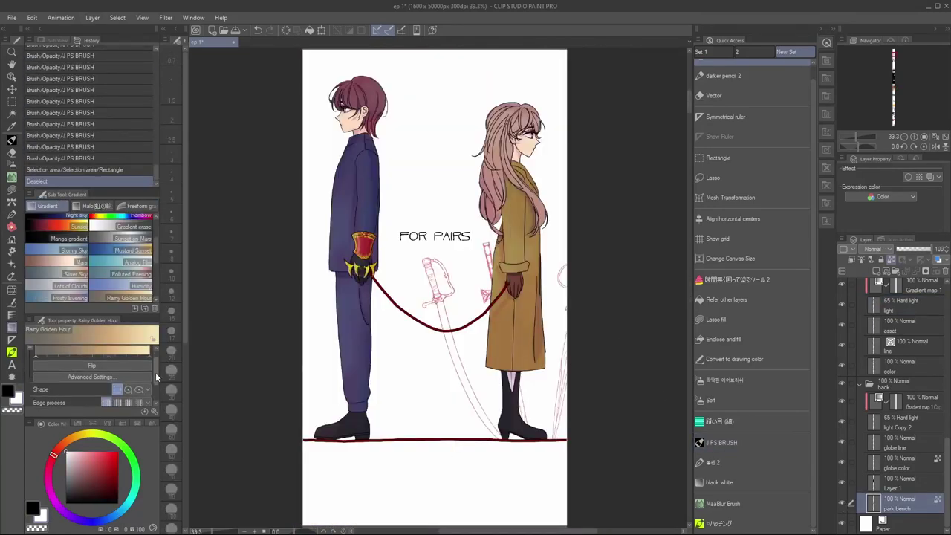
Draw a downward Rainy Golden Hour gradient over the FOR PAIRS panel on the park bench layer, using the last edge process option
scroll(156, 377, "down", 2)
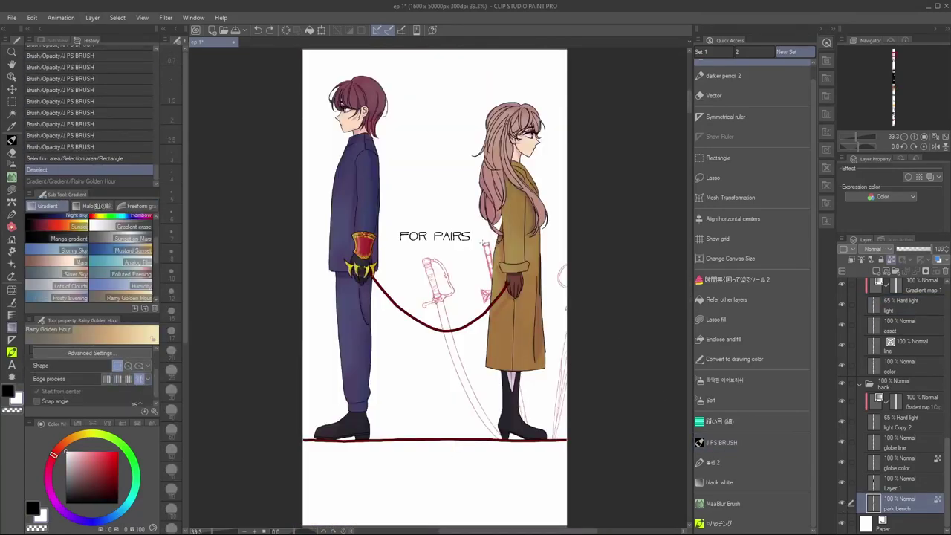
left_click_drag(489, 245, 498, 450)
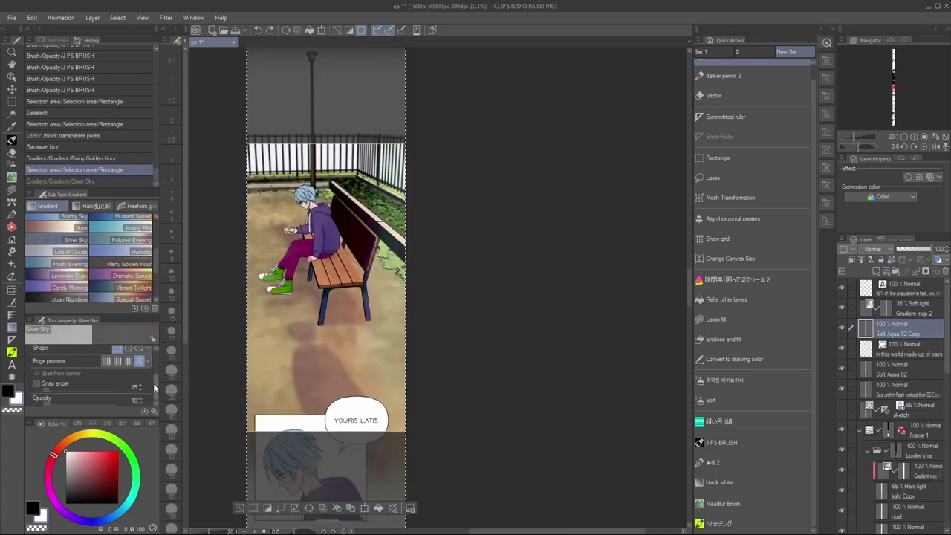
Draw a downward Modest Afternoon gradient over the selected park bench panel with the Overlay blending mode
scroll(130, 276, "down", 3)
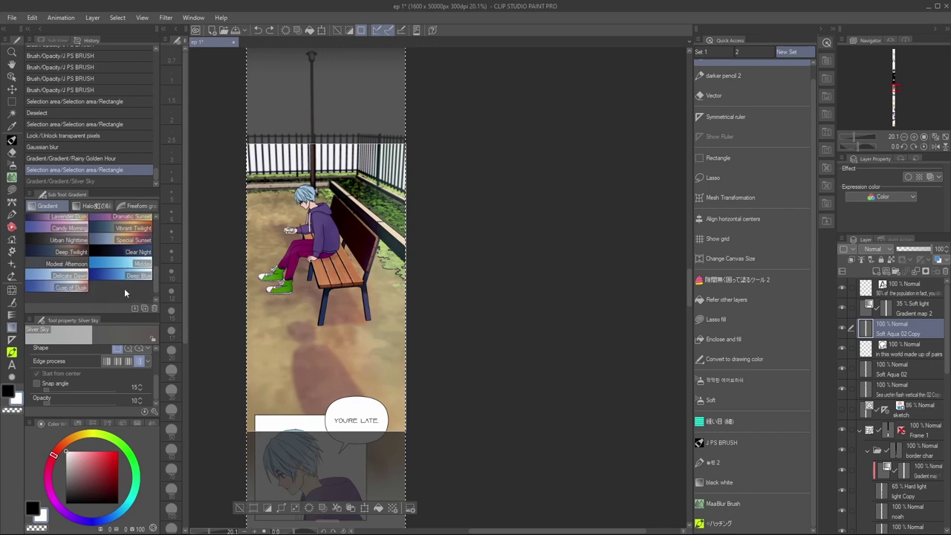
left_click(67, 264)
left_click_drag(154, 386, 153, 388)
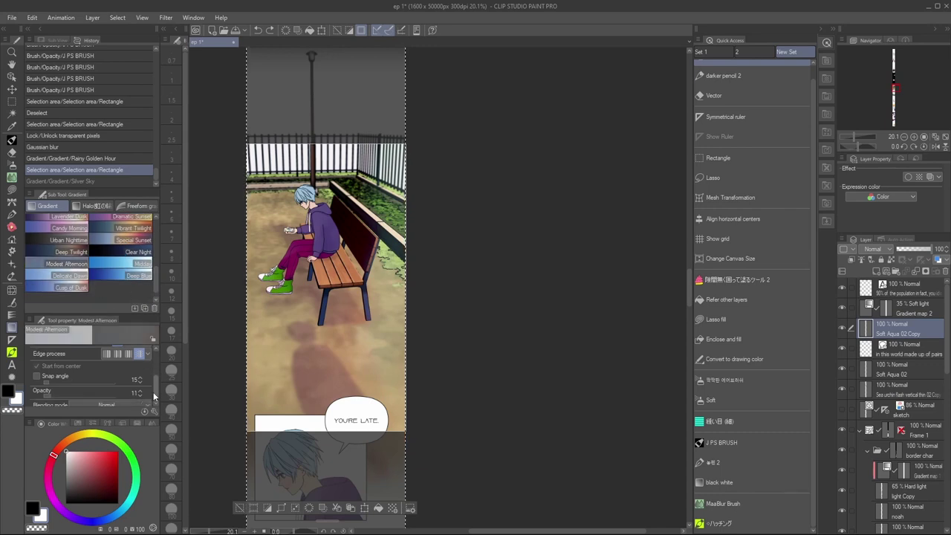
left_click(155, 411)
left_click(155, 411)
left_click(146, 407)
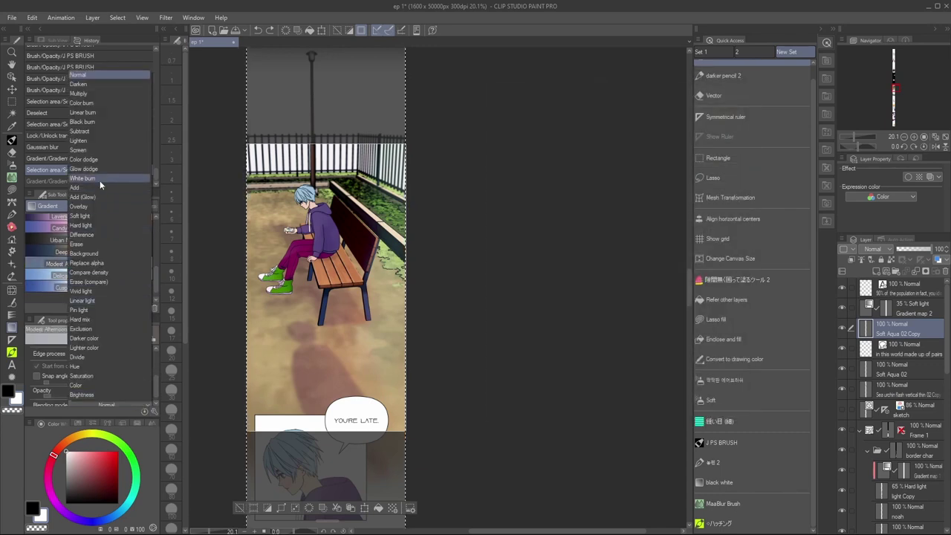
left_click(103, 207)
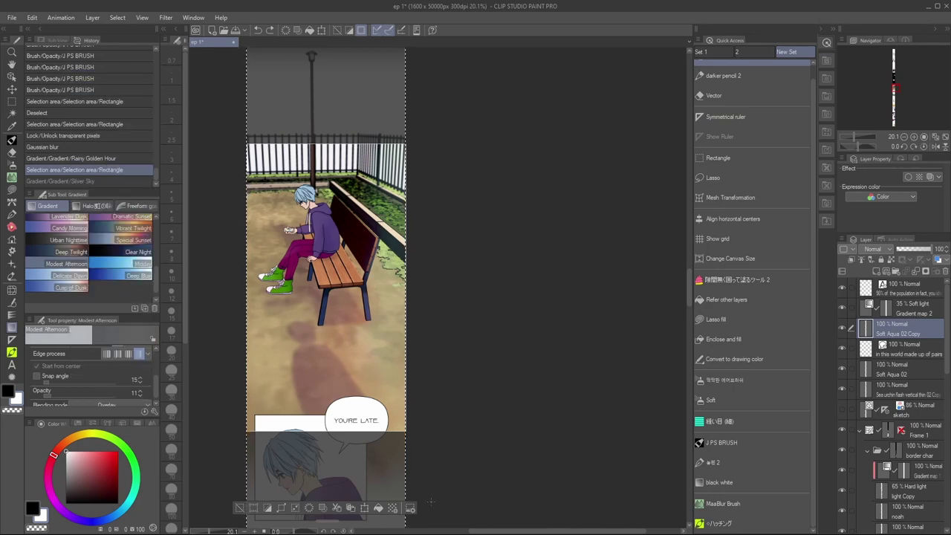
left_click_drag(253, 52, 407, 493)
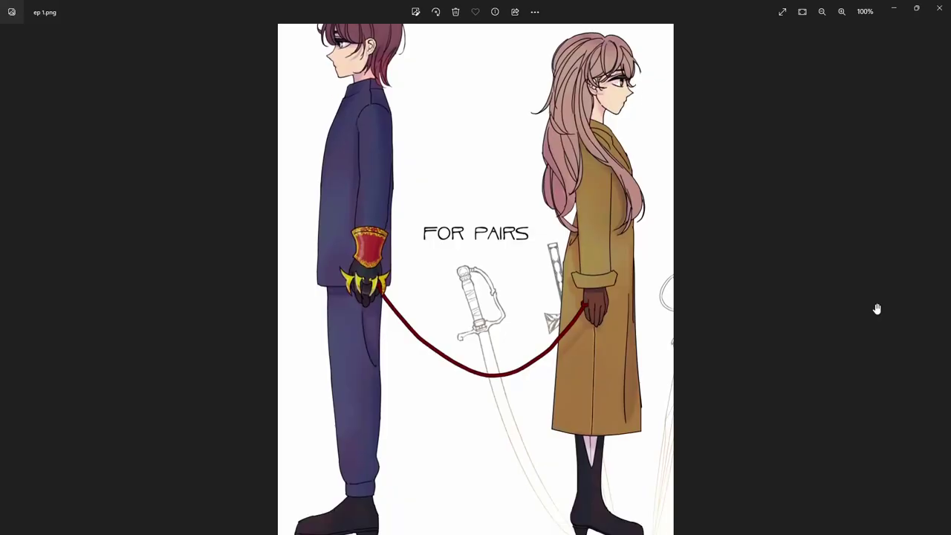
Look through the exported ep 1.png, and start publishing a new WEBTOON series with the genres Comedy and Romance
scroll(877, 309, "down", 15)
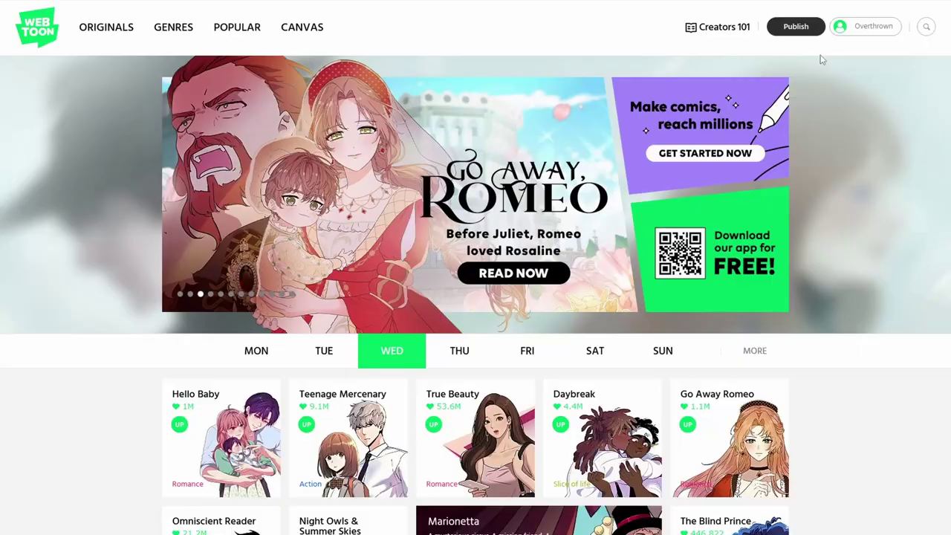
left_click(801, 30)
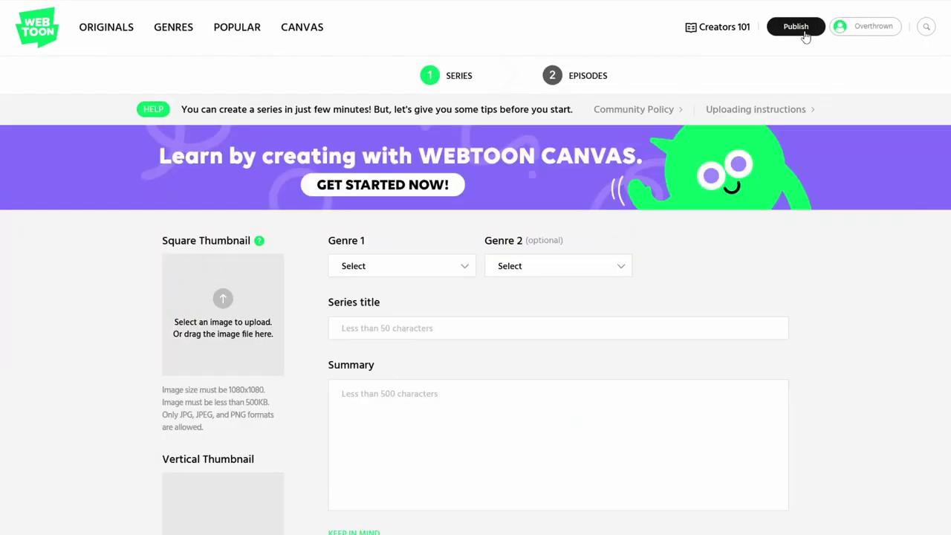
scroll(616, 206, "down", 1)
left_click(465, 212)
left_click(454, 229)
left_click(572, 213)
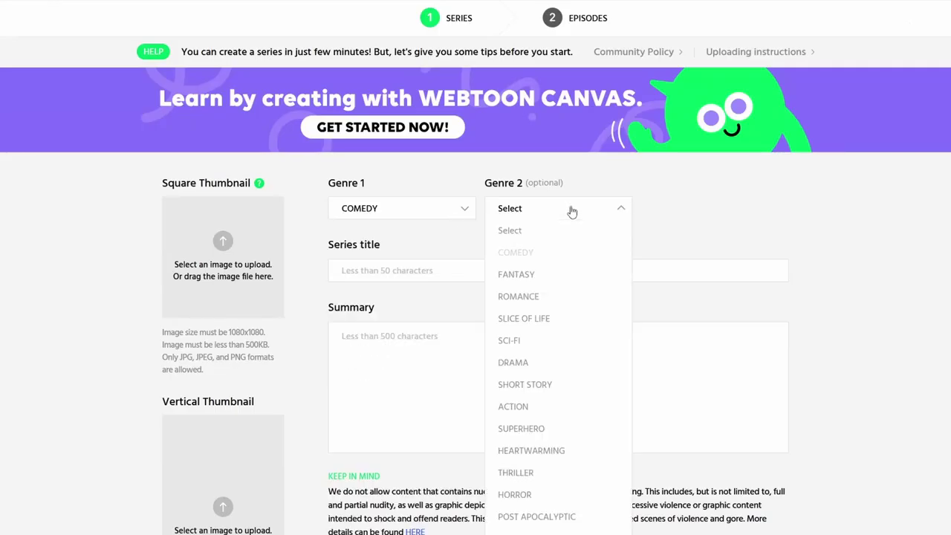
left_click(562, 297)
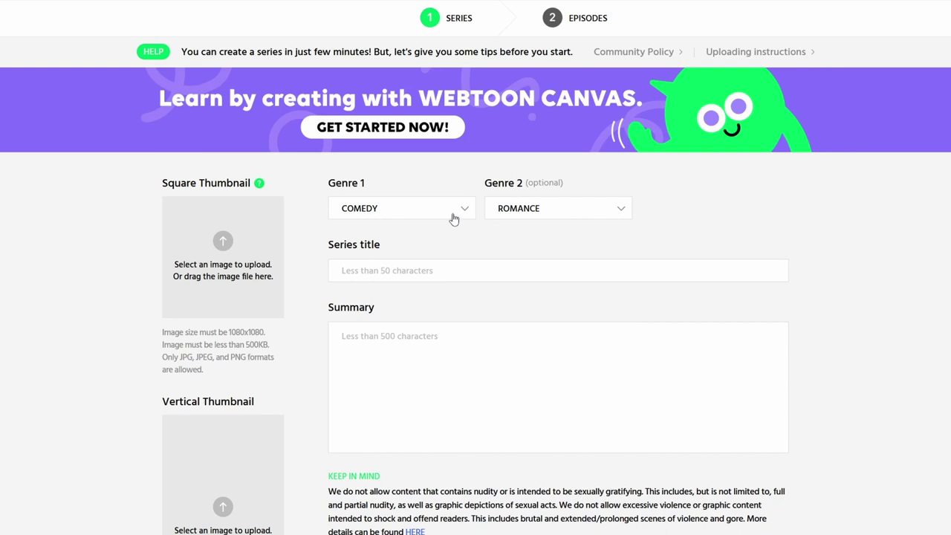
Title the series Ningiart Academy, and open Export to WEBTOON in CLIP STUDIO
left_click(436, 267)
type("Ningiart Academy")
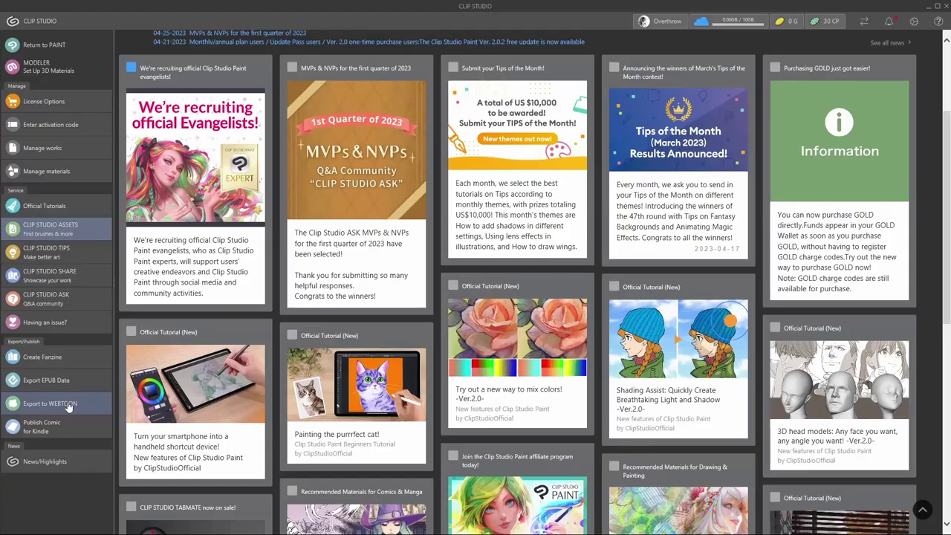
left_click(68, 405)
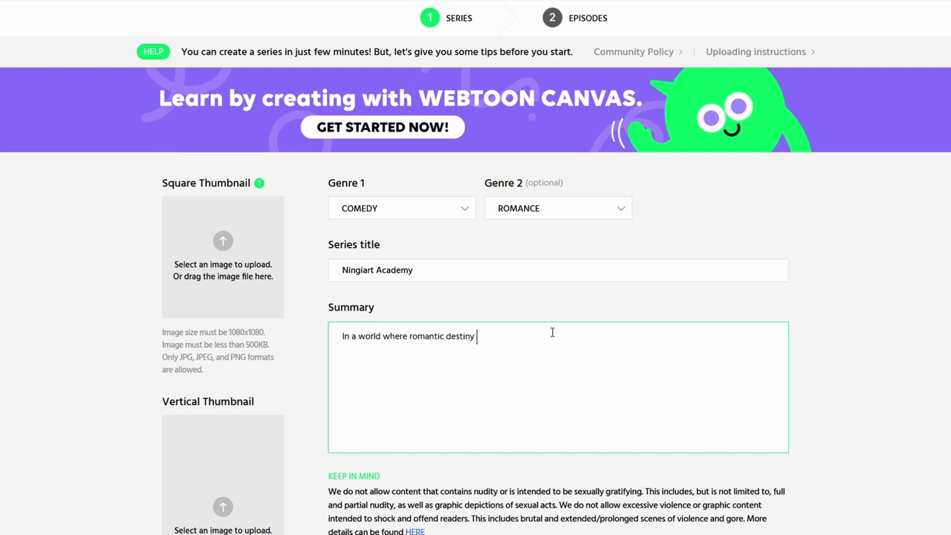
Delete "where" from the series summary and try the wording "obsessed with" before "romantic destiny"
key("ctrl+BackSpace")
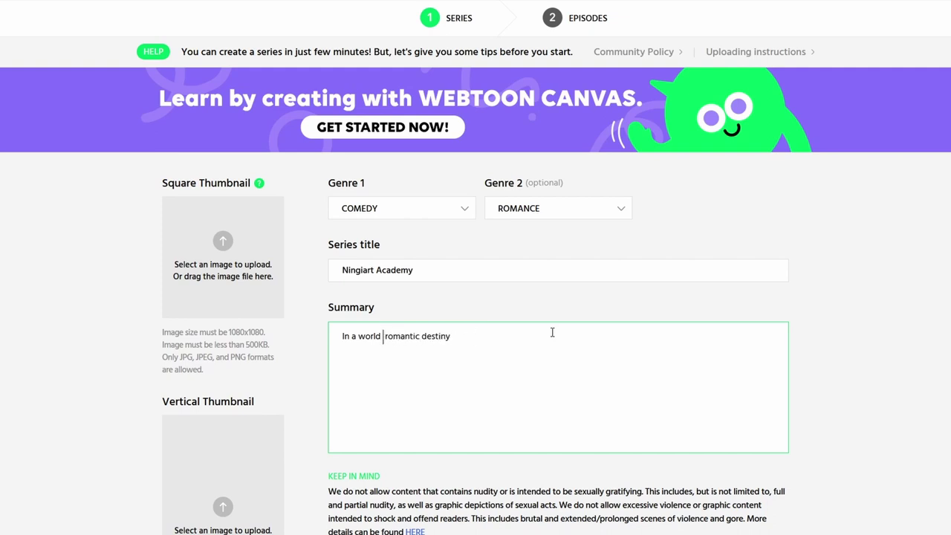
type("obsessed with")
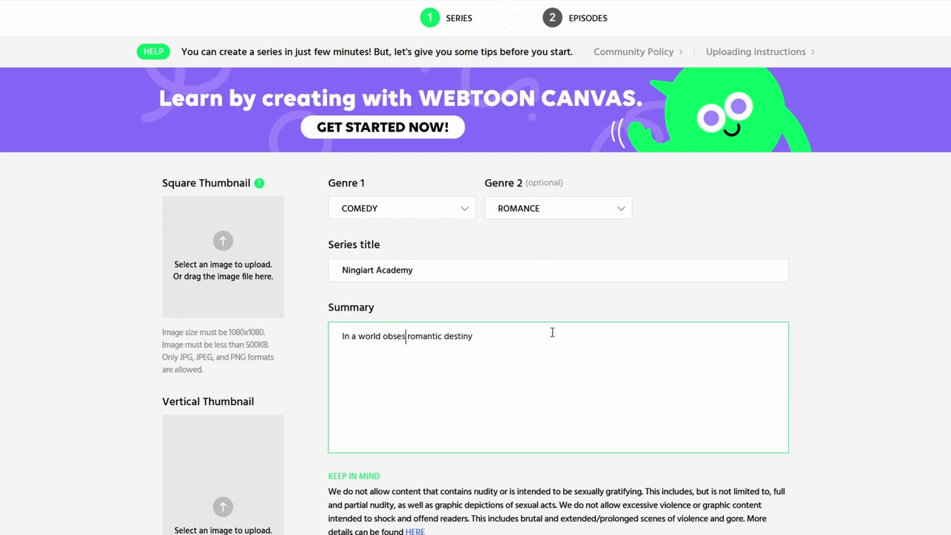
key("BackSpace")
key("BackSpace")
key("BackSpace")
key("BackSpace")
key("BackSpace")
key("BackSpace")
key("BackSpace")
key("BackSpace")
key("BackSpace")
key("BackSpace")
key("BackSpace")
key("BackSpace")
key("BackSpace")
key("BackSpace")
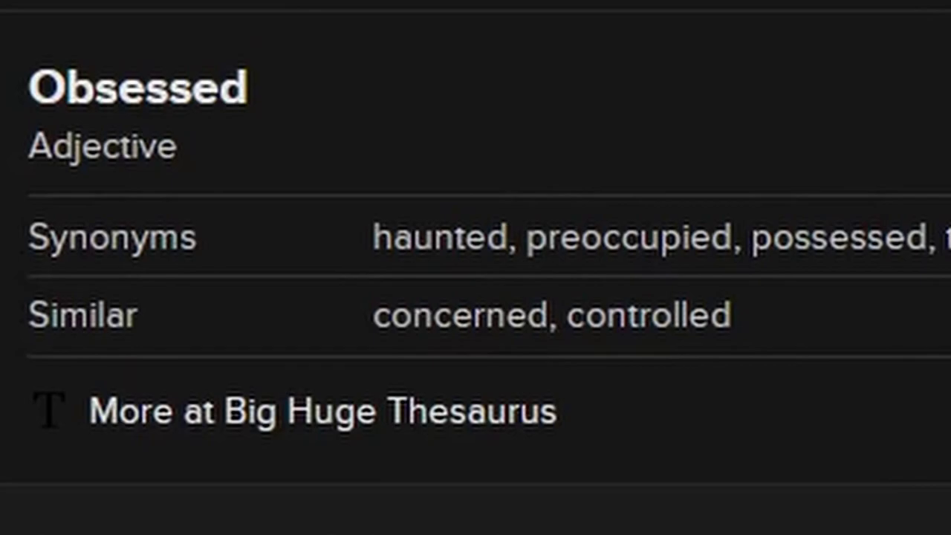
Try the wording "controlled by" before "romantic destiny" in the series summary
type("controlled by romantic destiny")
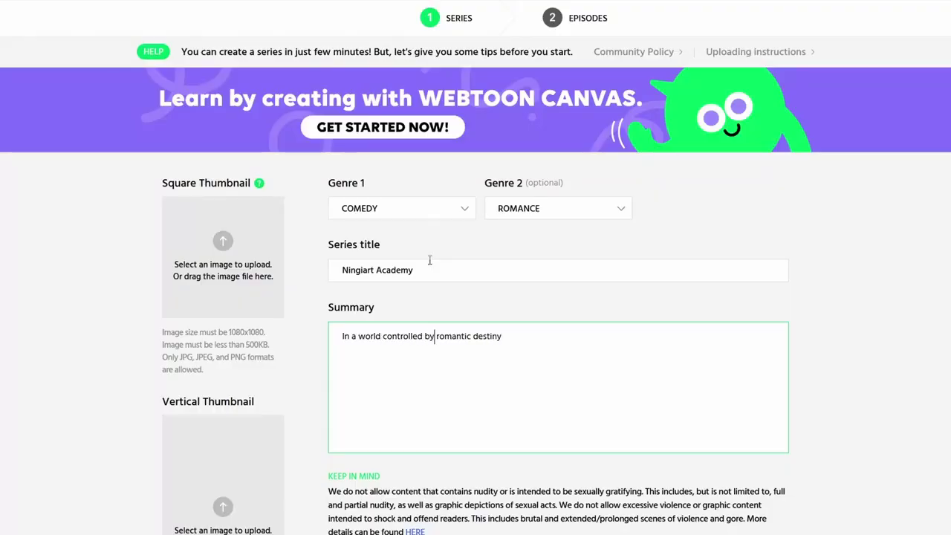
key("BackSpace")
key("BackSpace")
key("BackSpace")
key("BackSpace")
key("BackSpace")
key("BackSpace")
key("BackSpace")
key("BackSpace")
key("BackSpace")
key("BackSpace")
key("BackSpace")
key("BackSpace")
key("BackSpace")
Word the summary's opening as "In a world hyper-focused on romantic destiny", and replace "by" with "of" before "his own will"
type("focused on")
key("ctrl+Left")
key("ctrl+Left")
type("hyper-")
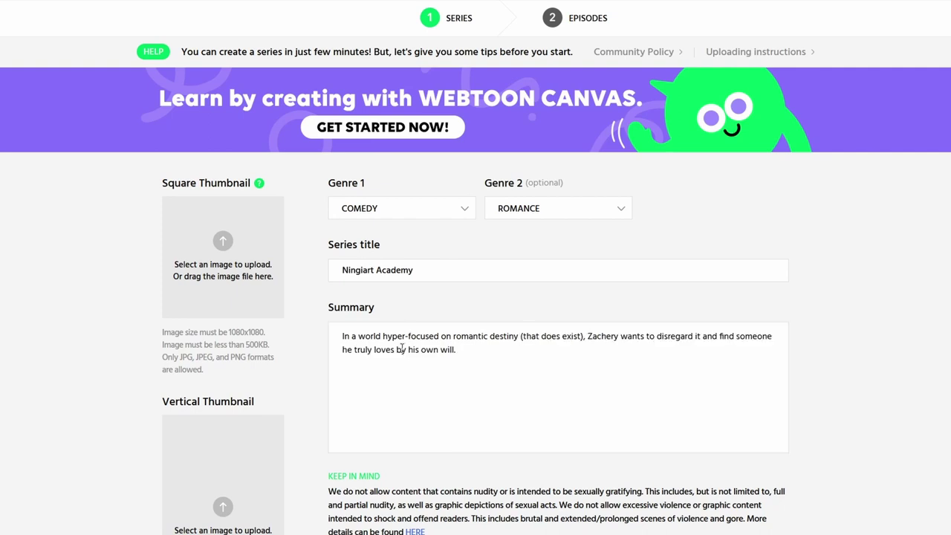
double_click(401, 349)
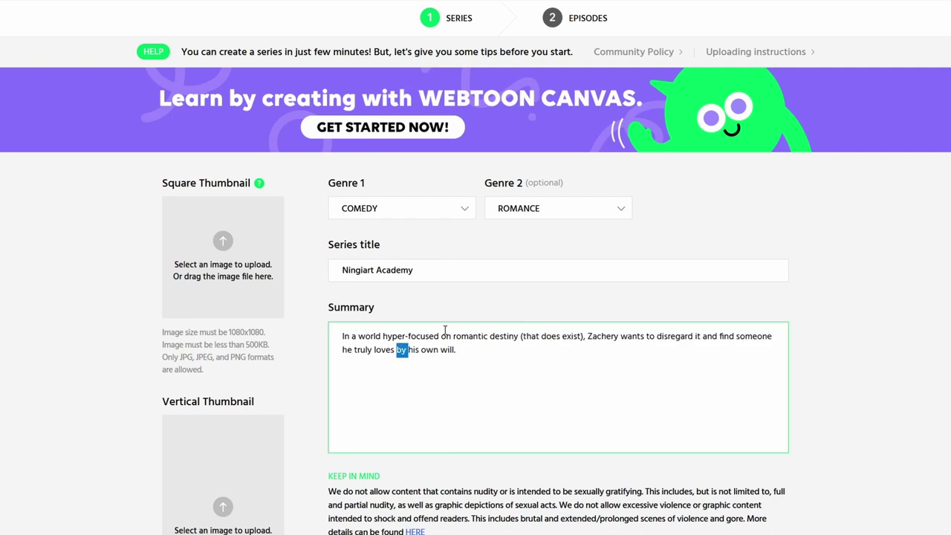
type("of")
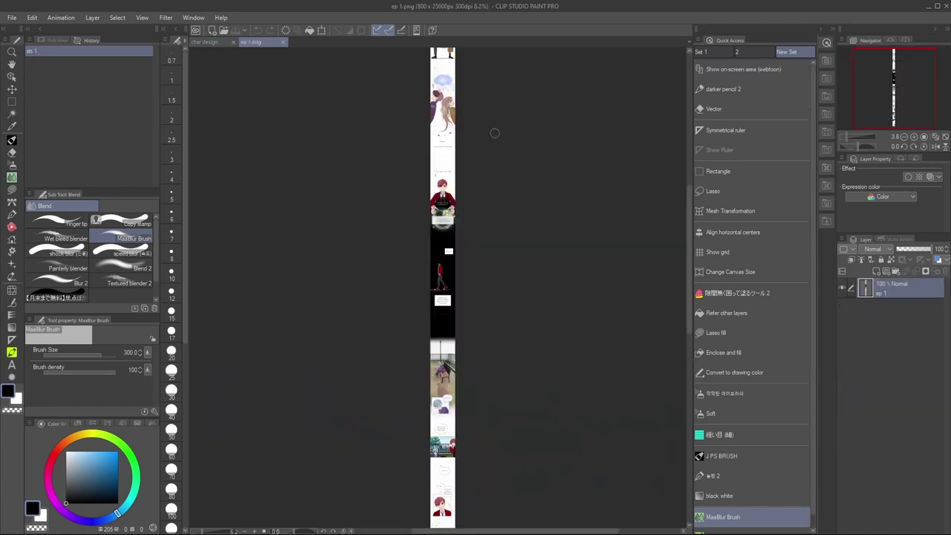
Crop the ep 1 canvas to a rectangle around the red-haired man's head and shoulders, and clear the selection
scroll(508, 189, "up", 4)
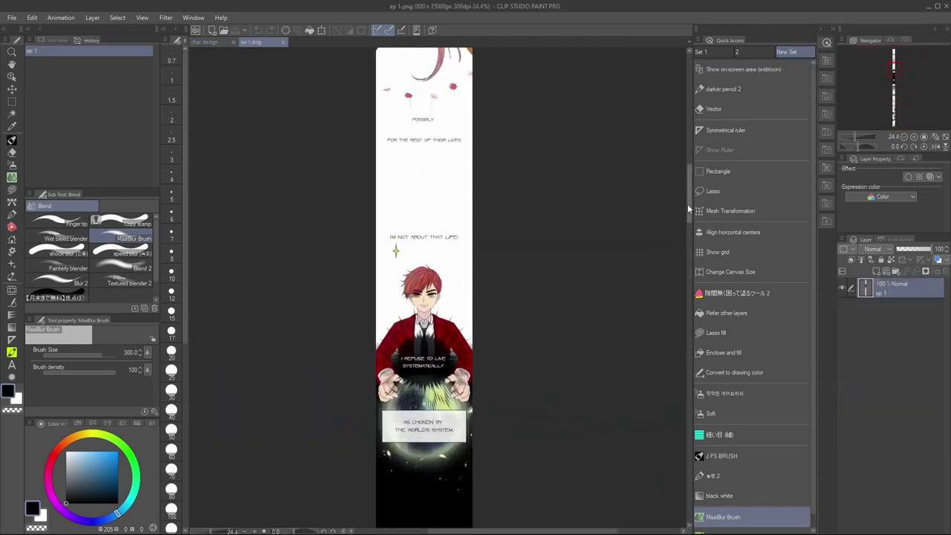
left_click_drag(687, 203, 677, 163)
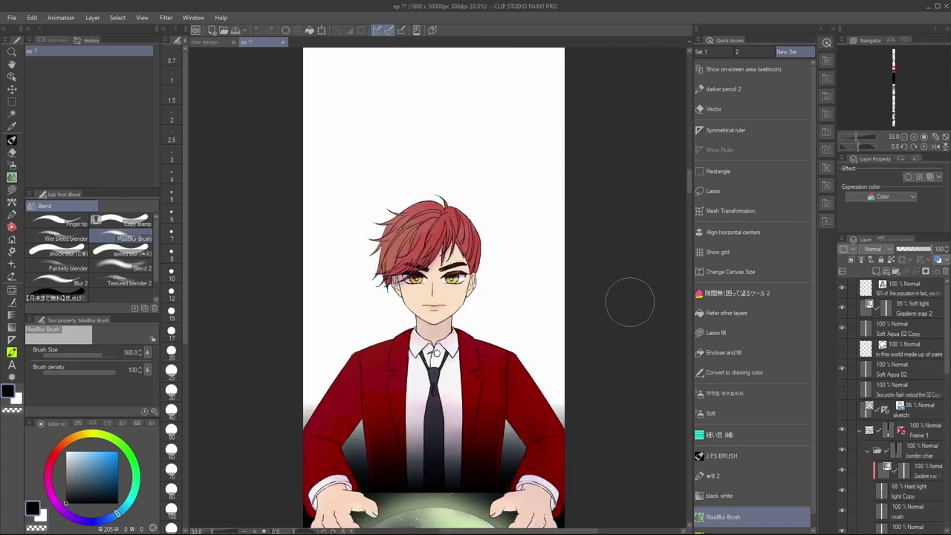
left_click(718, 171)
left_click_drag(259, 165, 608, 399)
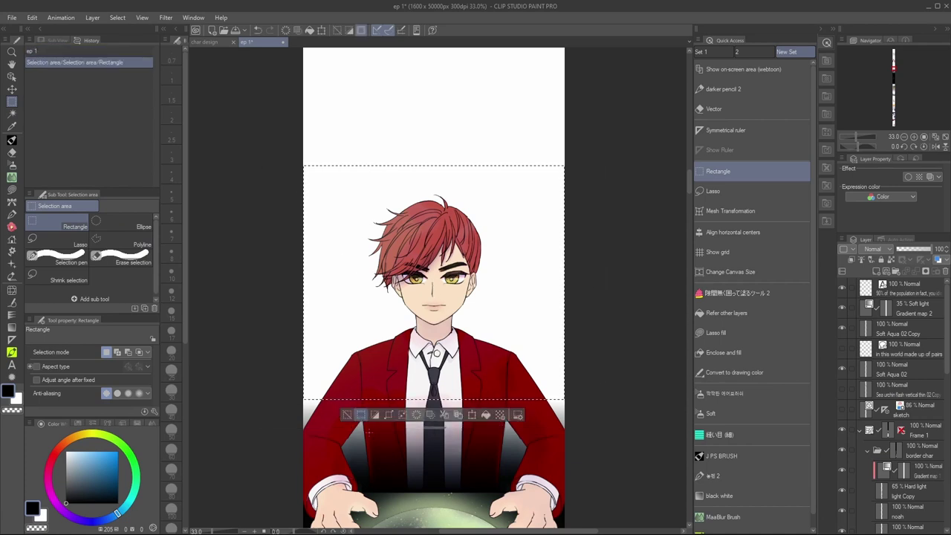
left_click(360, 414)
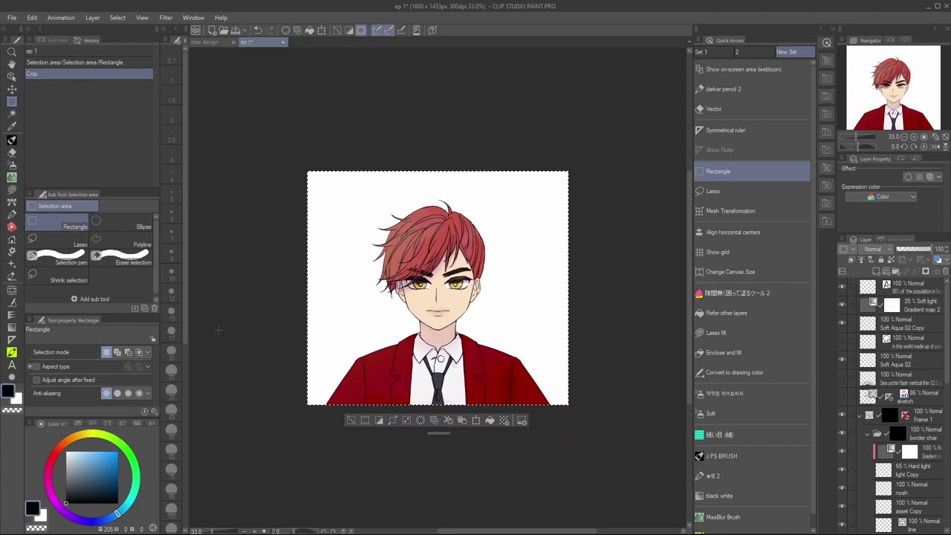
left_click(351, 419)
Change the canvas size of the cropped portrait to 1080 x 1080 px
scroll(772, 260, "down", 1)
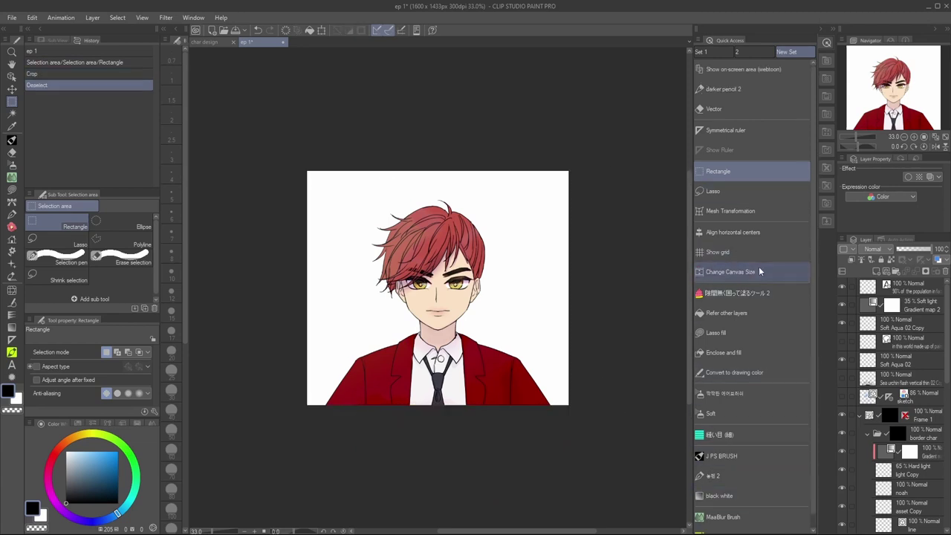
left_click(758, 265)
type("1080")
key("Tab")
type("1080")
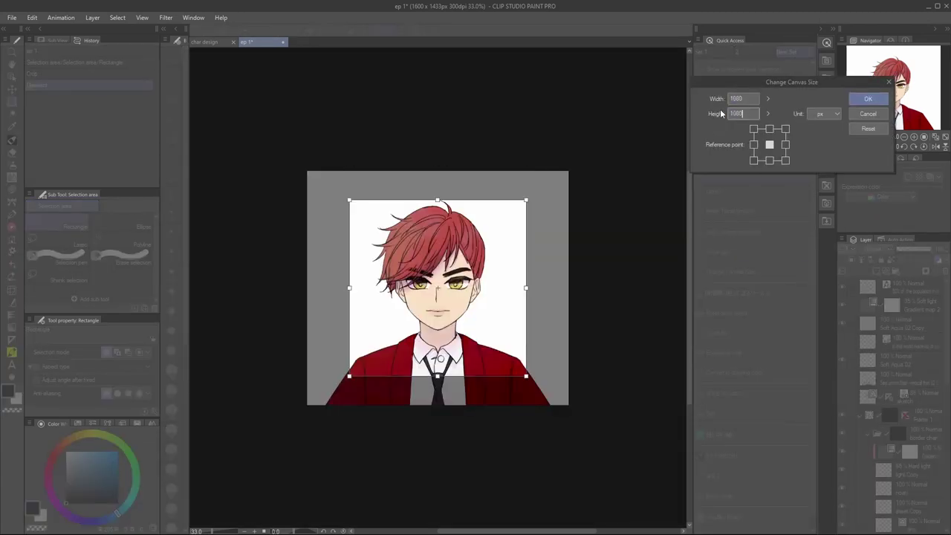
key("Return")
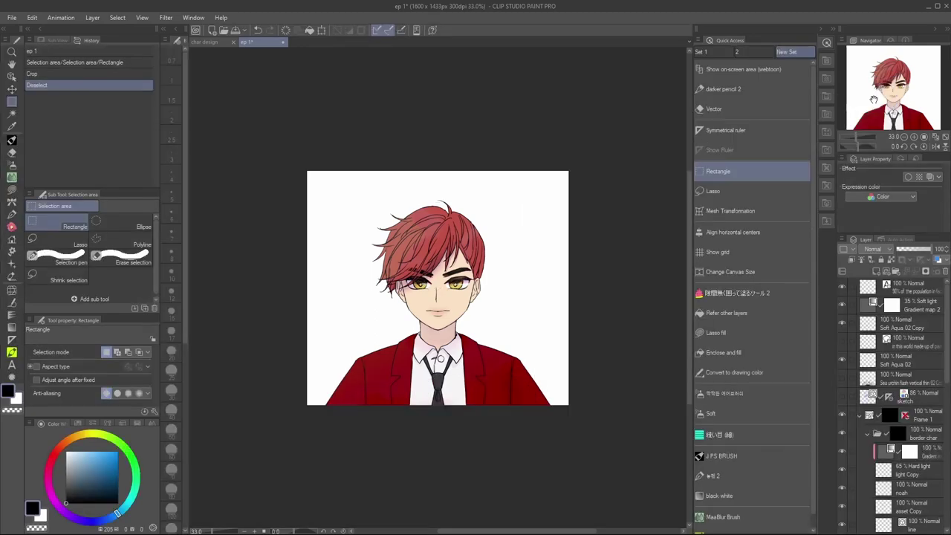
Export the square portrait as a single-layer PNG at 100% scale
left_click(12, 18)
mouse_move(50, 145)
left_click(181, 169)
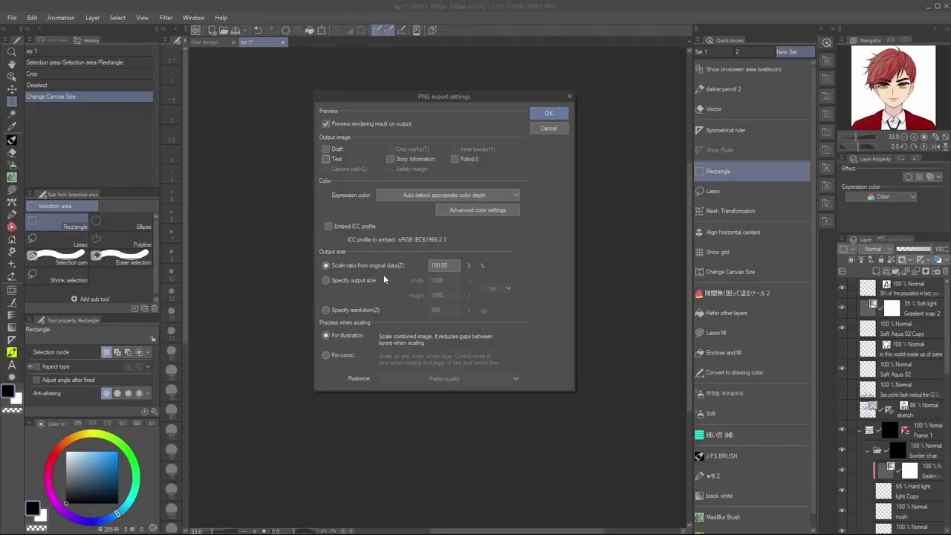
left_click(548, 113)
left_click(719, 159)
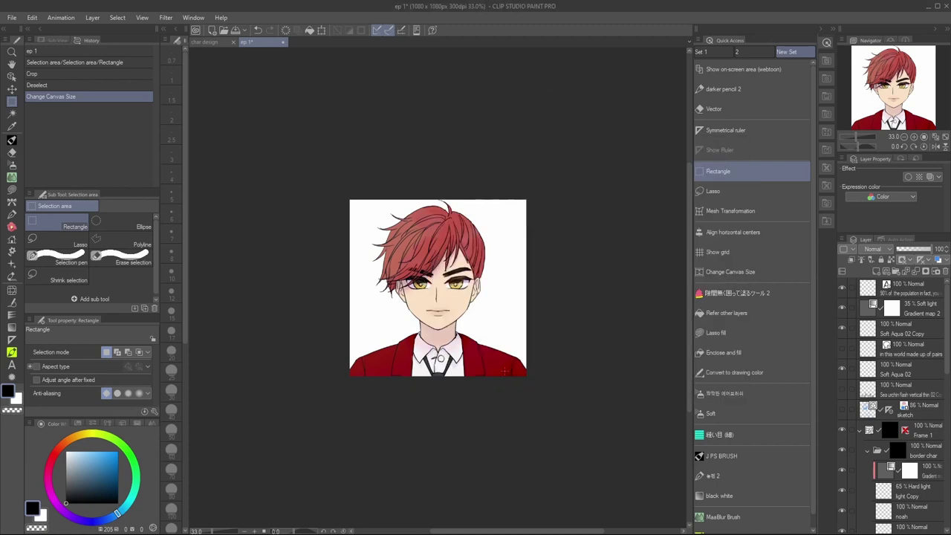
Export the square portrait as a single-layer JPEG
left_click(11, 18)
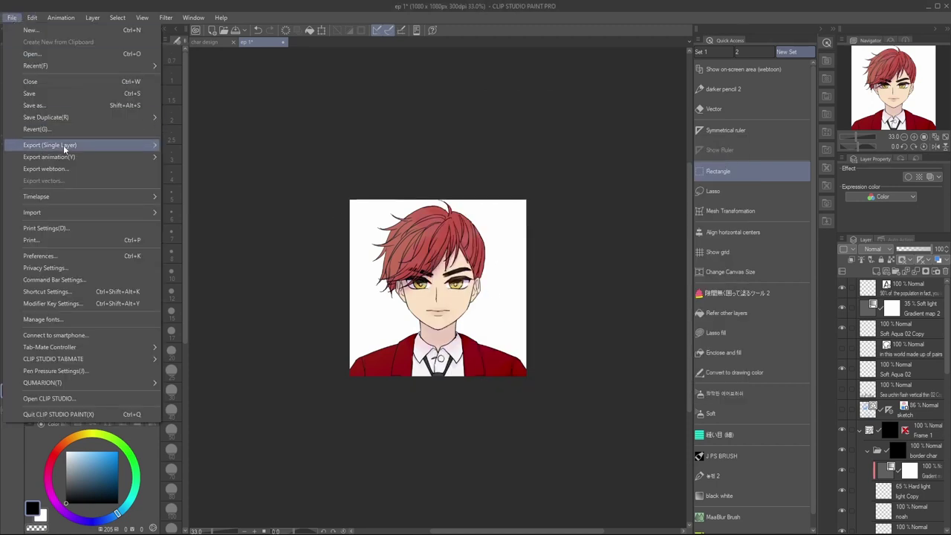
mouse_move(102, 145)
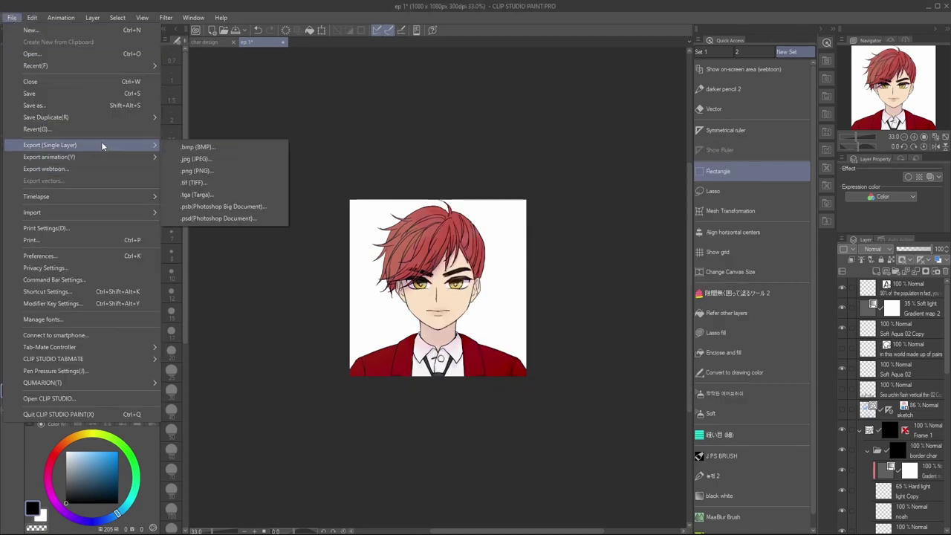
left_click(218, 162)
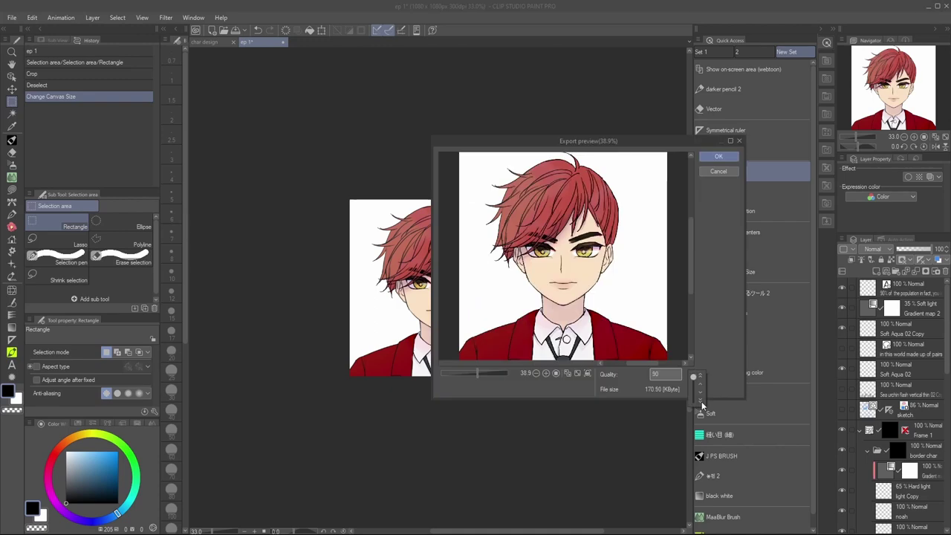
left_click(718, 156)
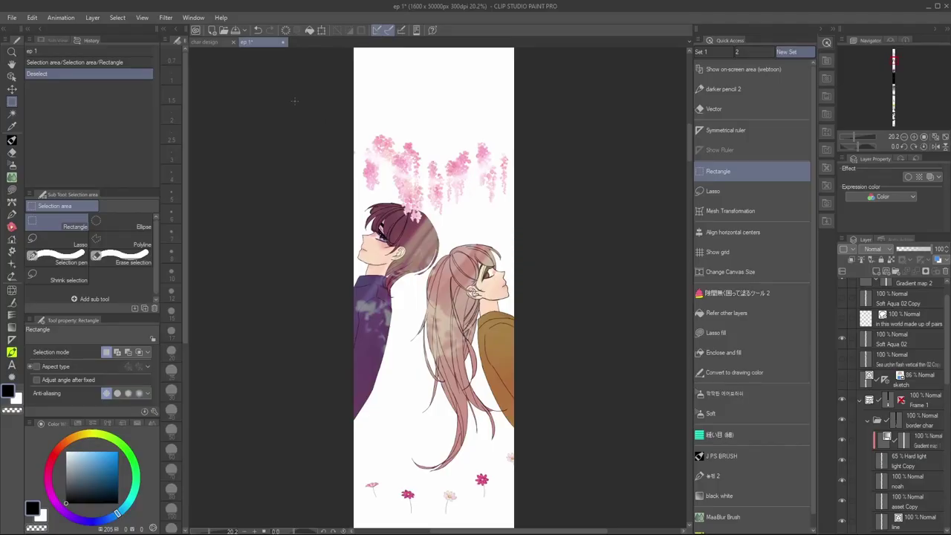
Try cropping to the back-to-back couple and reducing the canvas to 1080 x 1920 px around their heads
left_click_drag(294, 101, 594, 469)
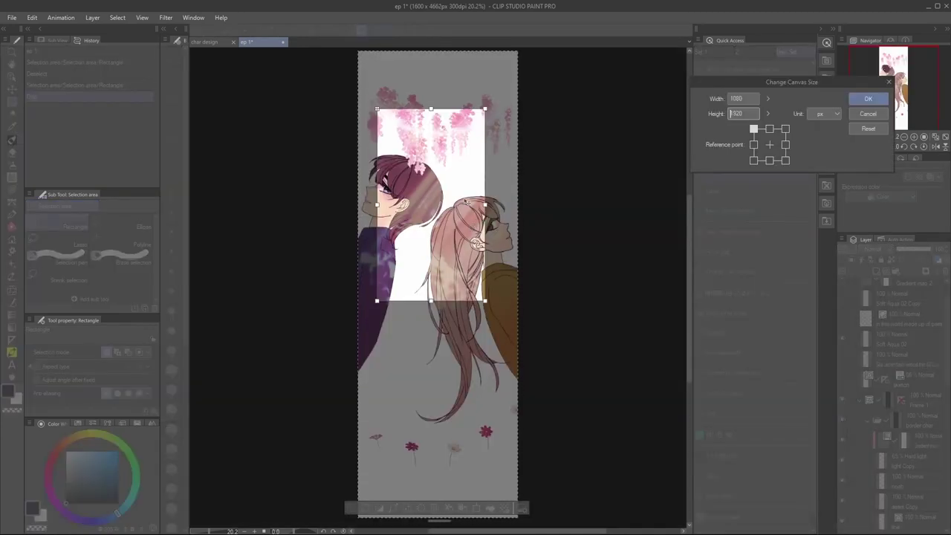
left_click_drag(465, 200, 446, 234)
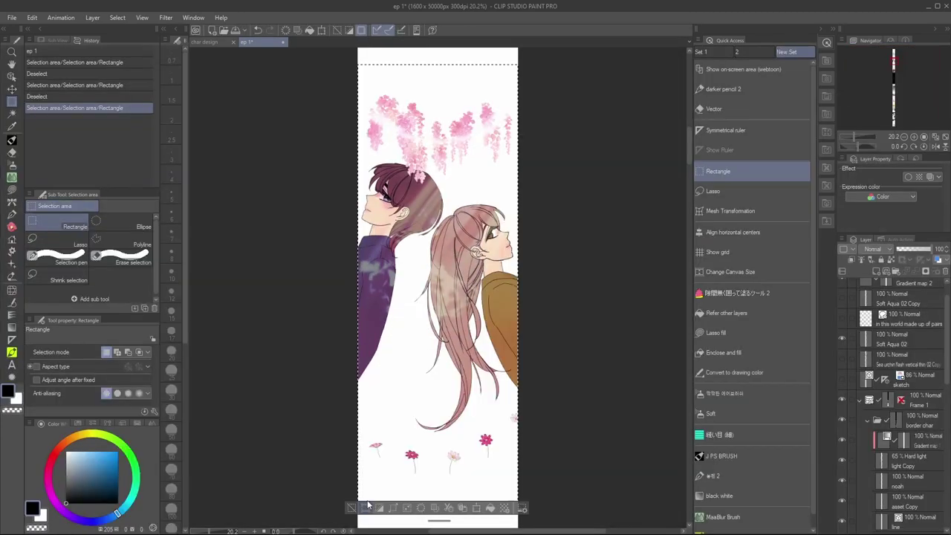
Crop the canvas to the selected couple artwork, and export it as a webtoon PNG named thumb with a width of 1080 px
left_click(368, 506)
left_click(393, 329)
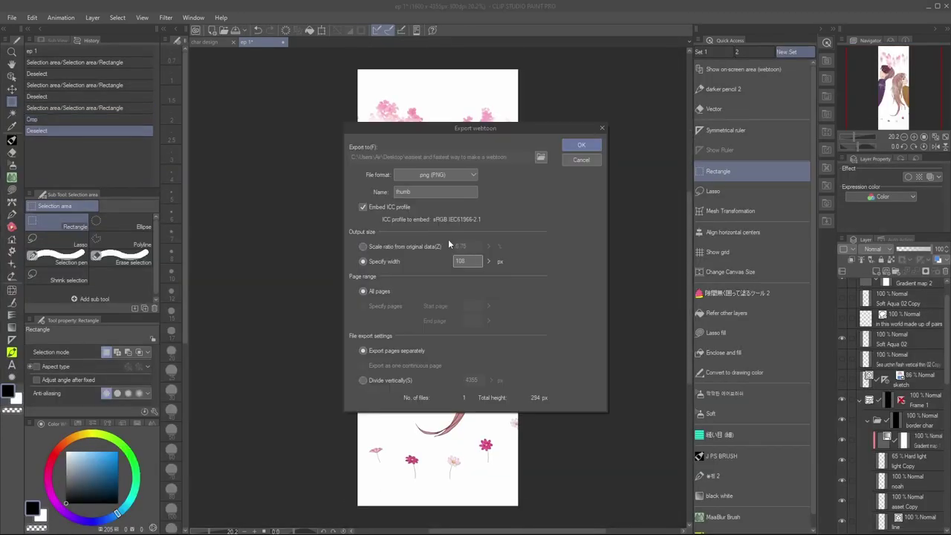
type("080")
left_click(592, 145)
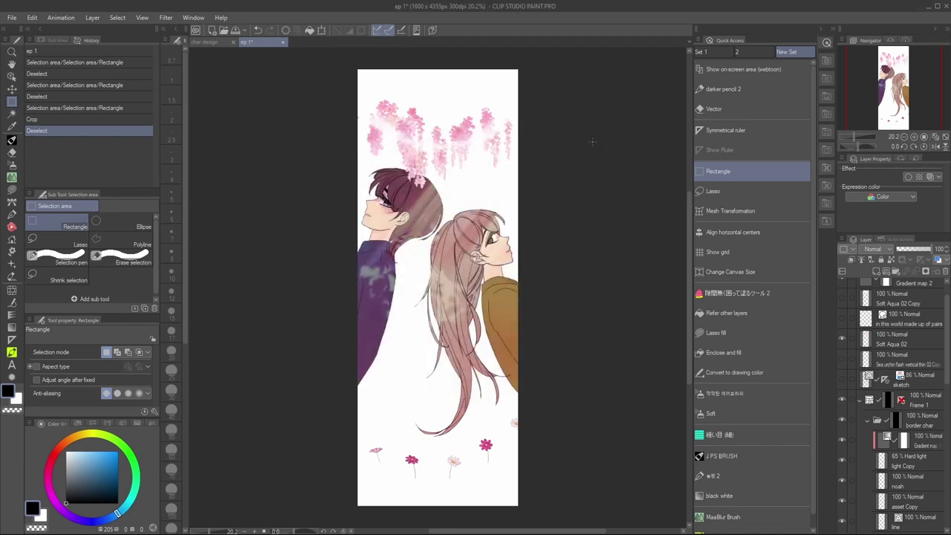
Reduce the thumb.png canvas in stages to 1080 x 1920 px, keeping the back-to-back couple framed
left_click(731, 271)
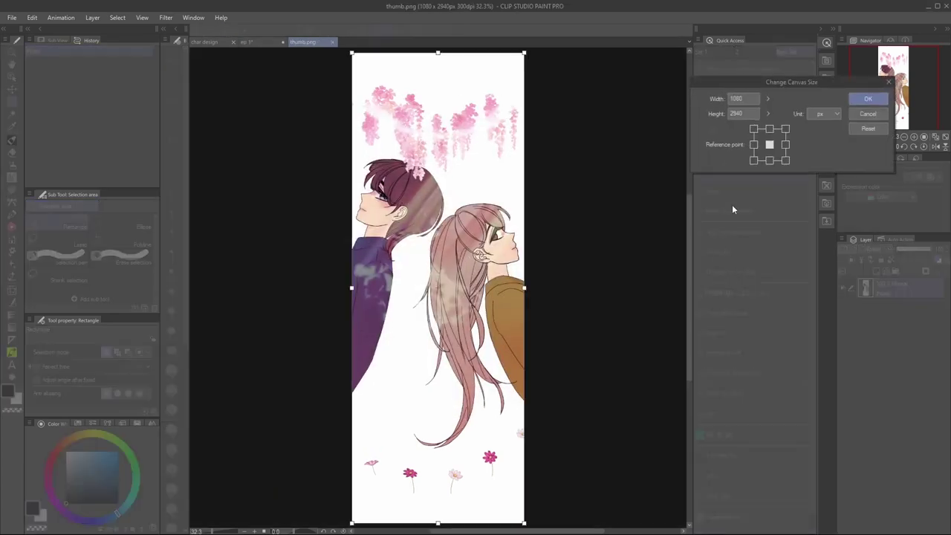
type("1920")
left_click_drag(459, 223, 479, 281)
key("Return")
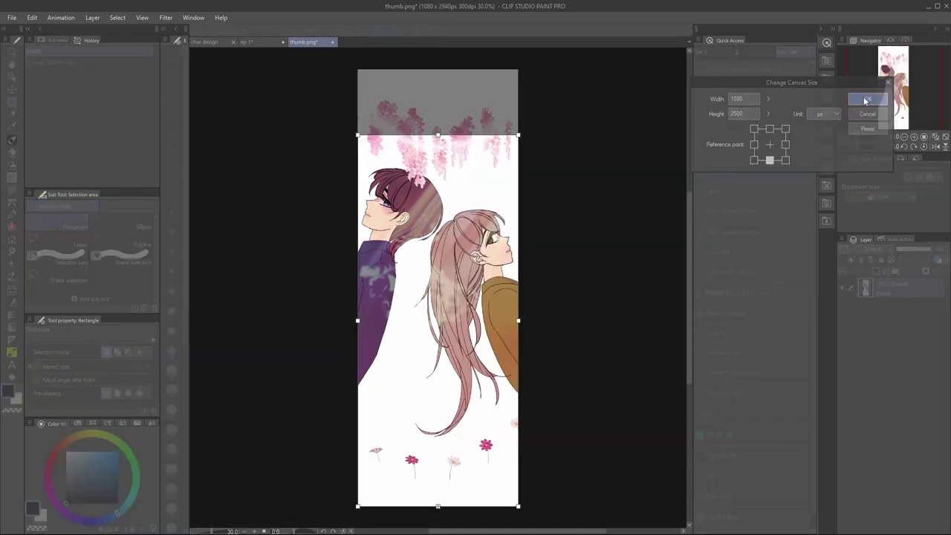
left_click(868, 98)
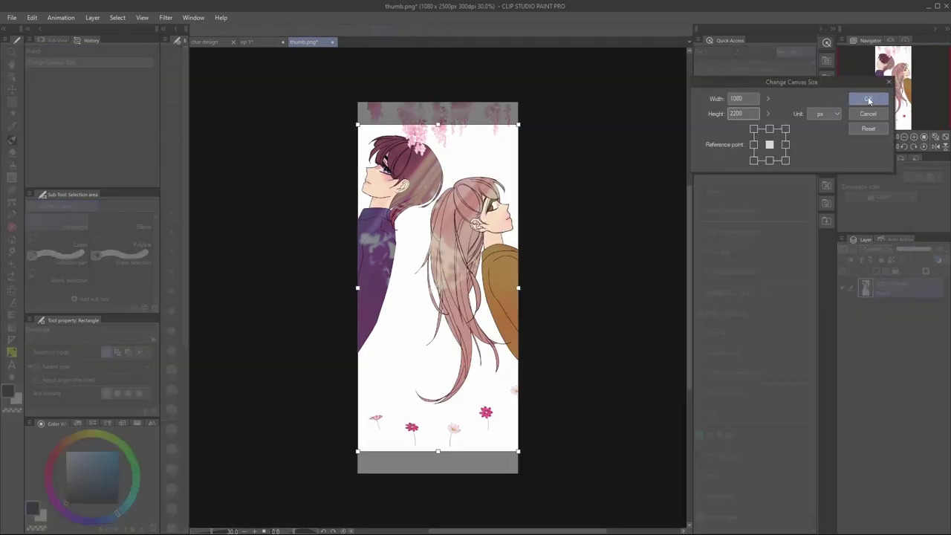
left_click(868, 99)
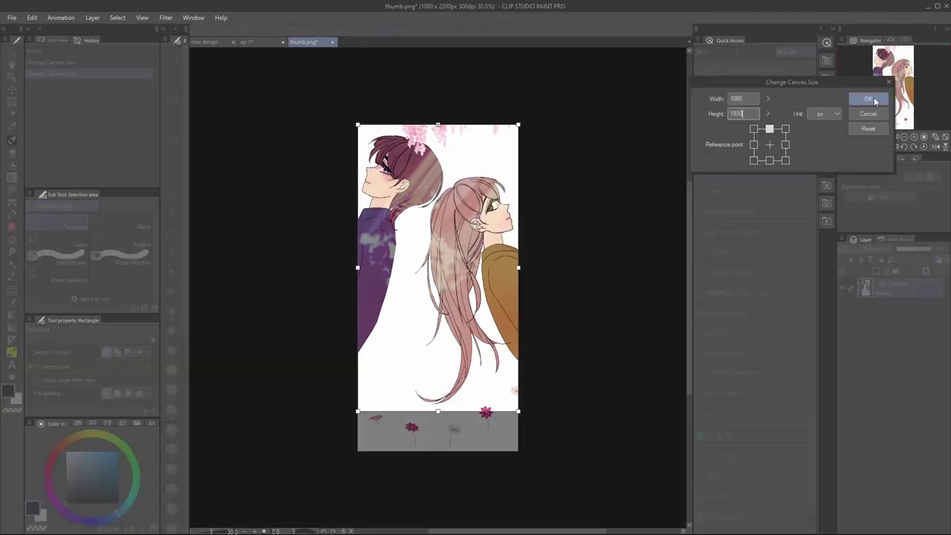
left_click(874, 101)
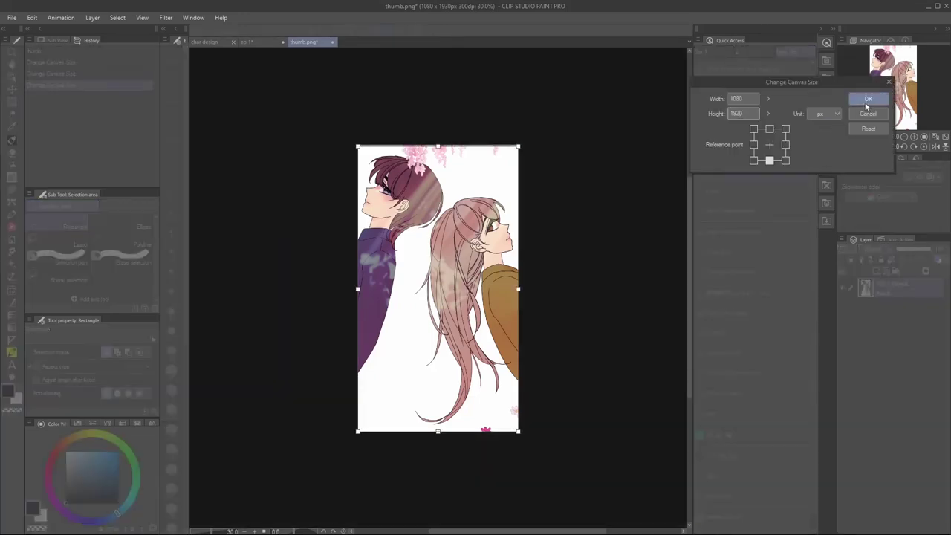
left_click(867, 98)
Save the resized vertical thumbnail and export series thumb vert as a reduced-quality JPEG
left_click(12, 17)
left_click(46, 93)
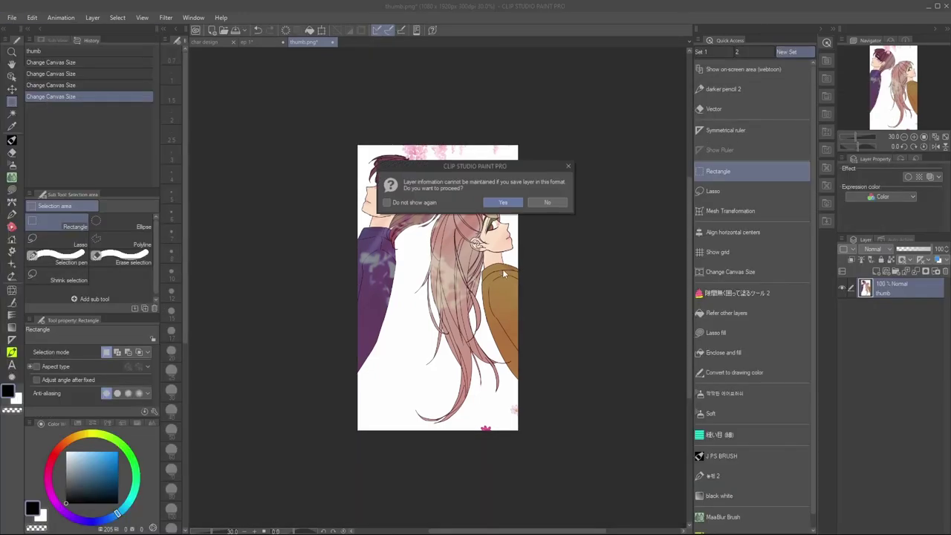
key("Return")
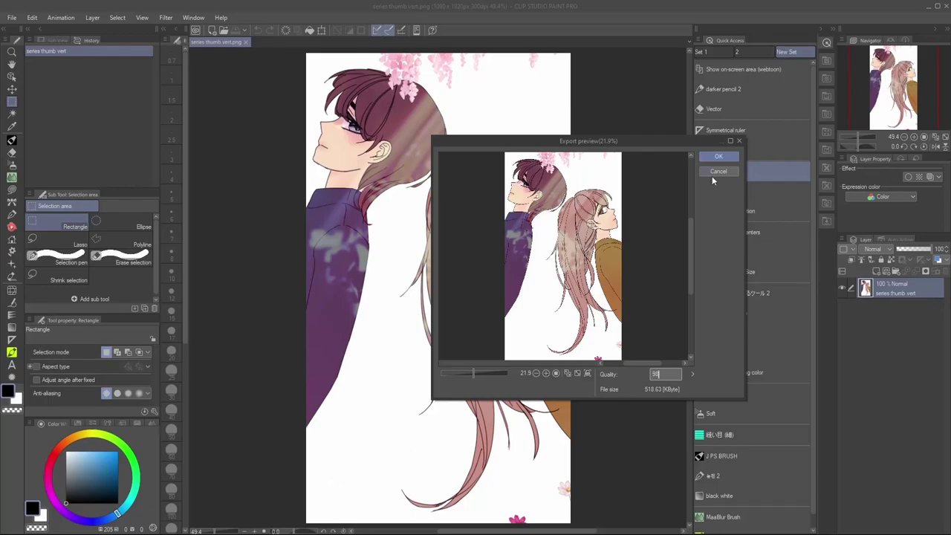
left_click(718, 156)
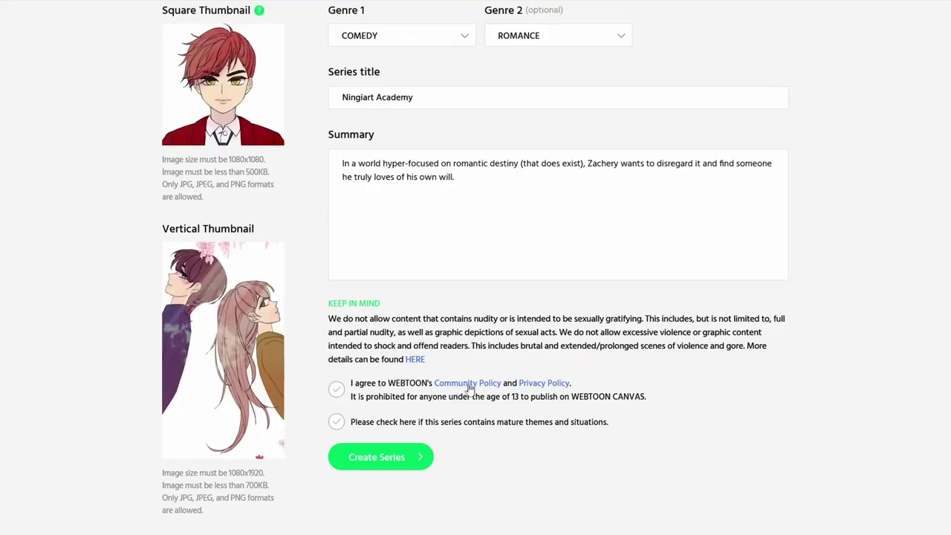
Switch to the WEBTOON series form in the browser and read through its linked Community Policy and Privacy Policy
left_click(467, 384)
scroll(874, 295, "down", 15)
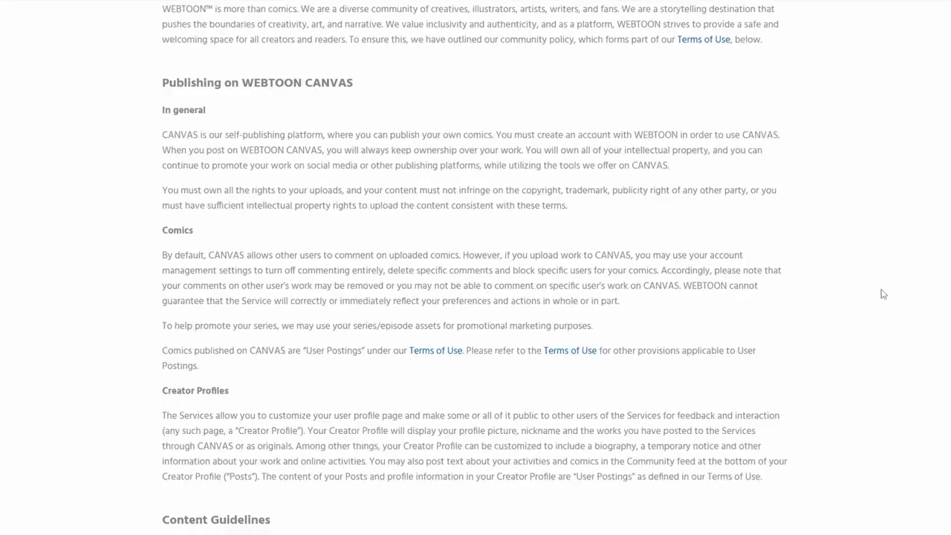
scroll(921, 245, "down", 10)
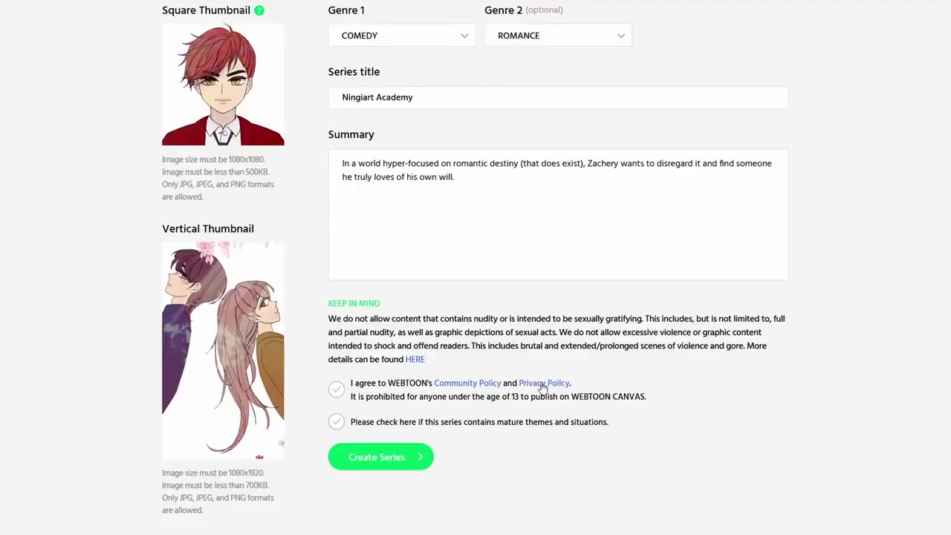
left_click(537, 384)
scroll(526, 311, "down", 15)
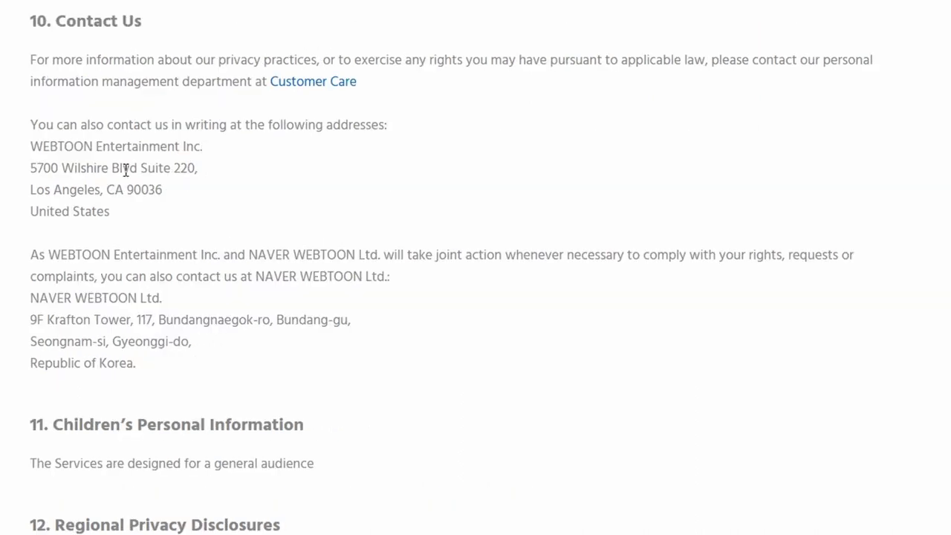
Look up the WEBTOON Entertainment office address from the privacy policy on a map and examine the headquarters location
left_click_drag(31, 168, 195, 168)
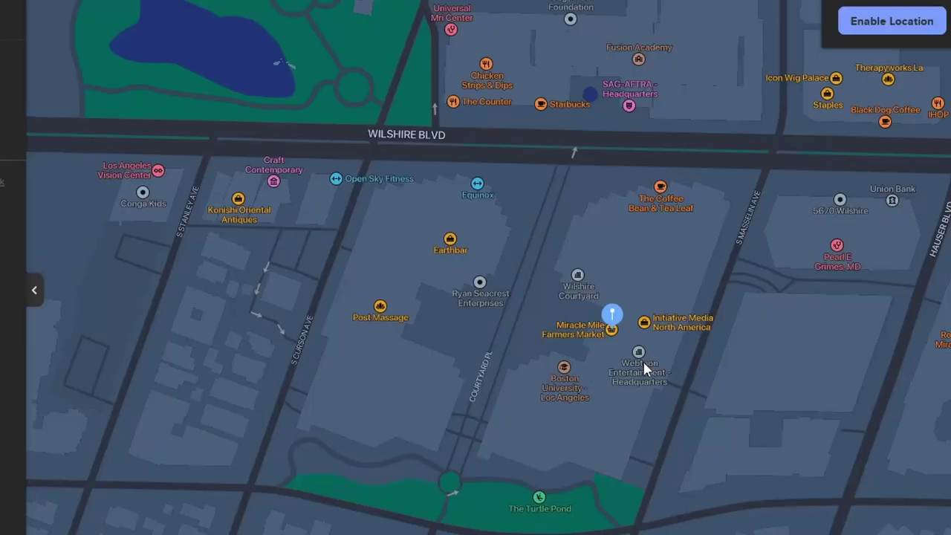
scroll(645, 369, "up", 5)
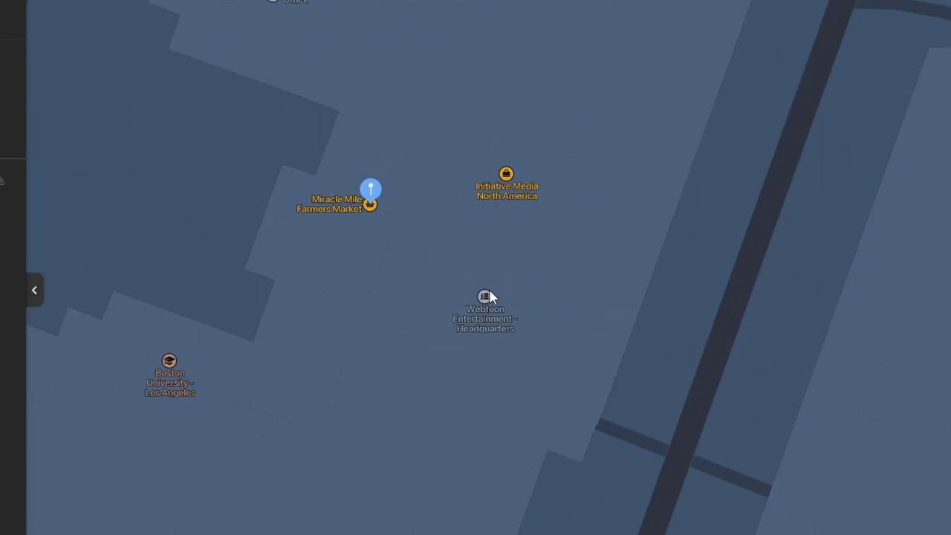
scroll(475, 309, "down", 2)
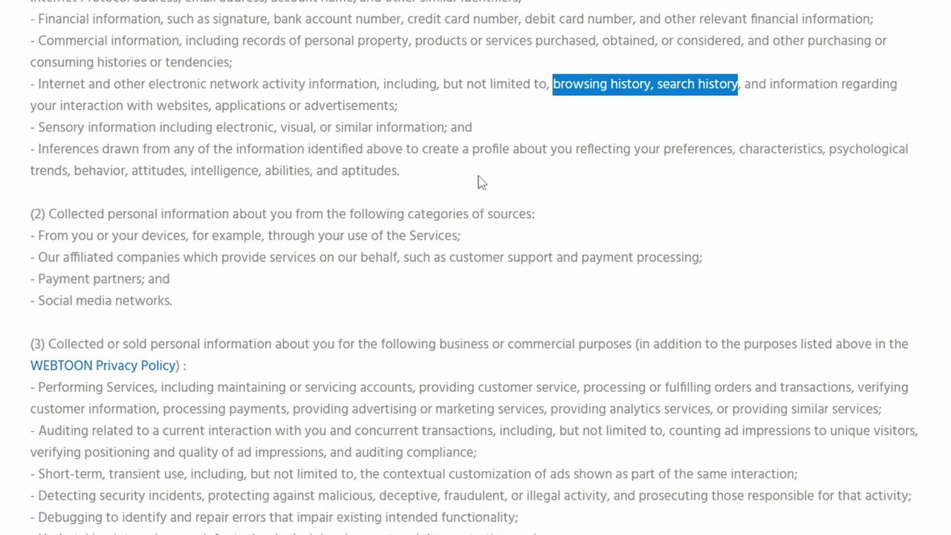
Examine the privacy policy's clauses on collected information, commercial purposes, data sales and opting out
left_click_drag(420, 148, 430, 171)
mouse_move(430, 171)
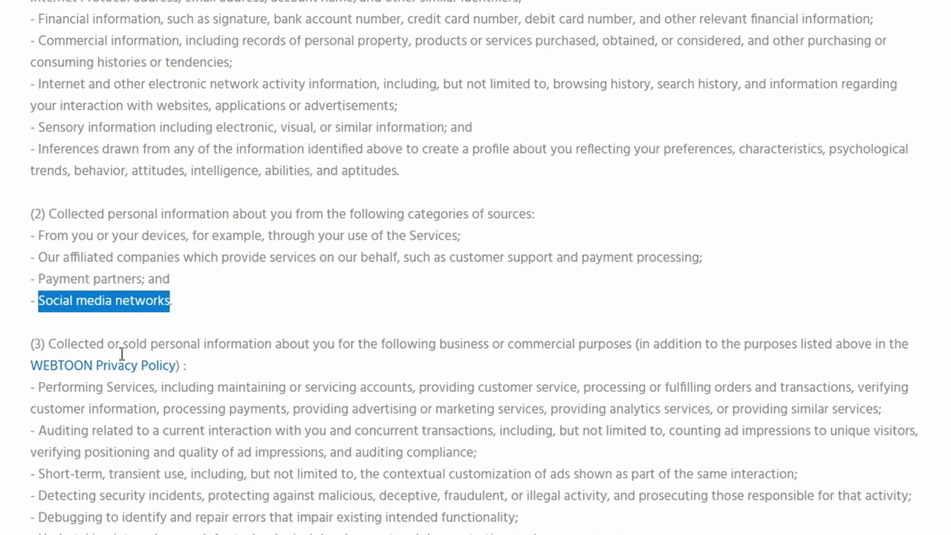
left_click_drag(122, 344, 358, 343)
left_click_drag(509, 344, 635, 344)
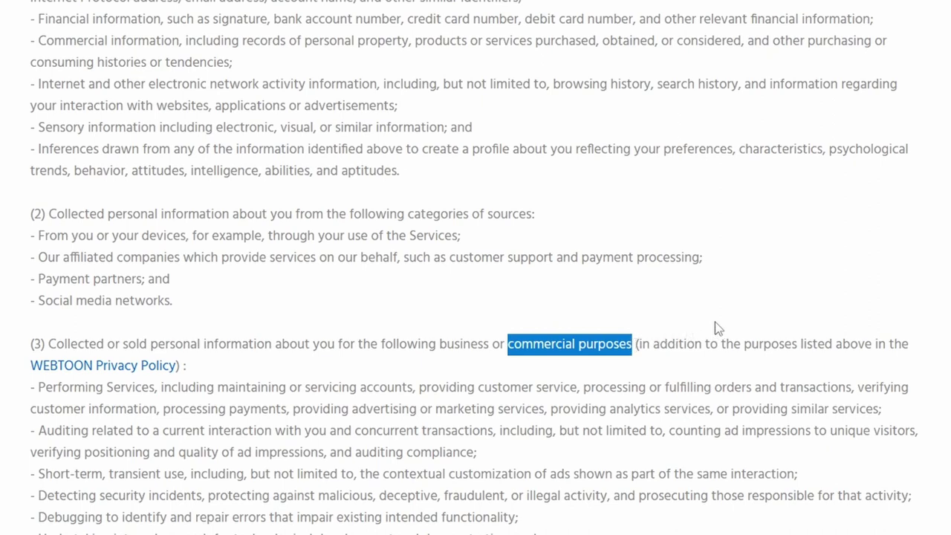
left_click(685, 324)
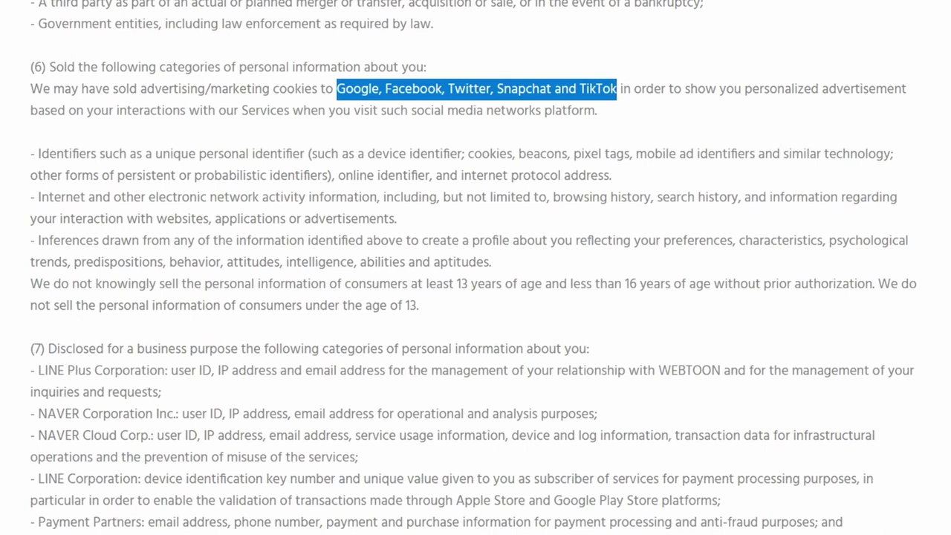
left_click_drag(31, 427, 344, 427)
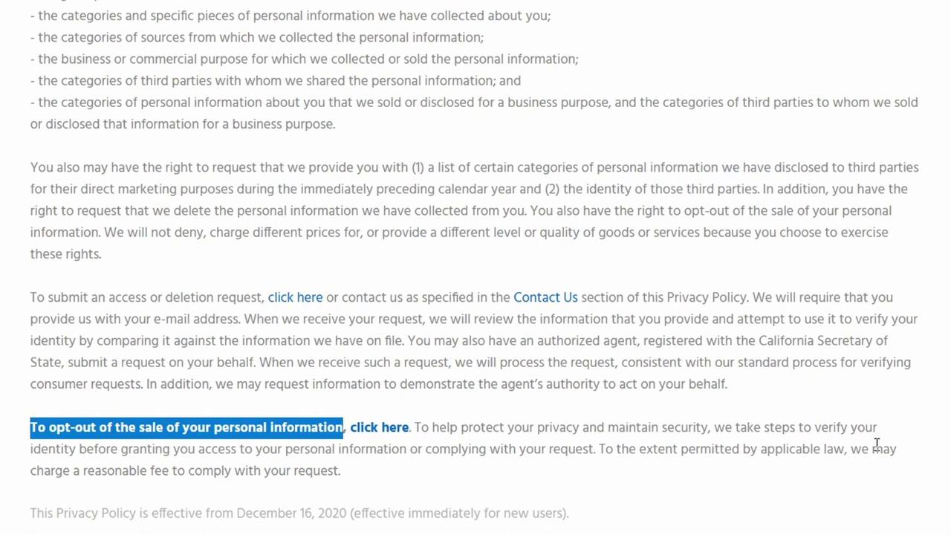
left_click_drag(851, 448, 830, 496)
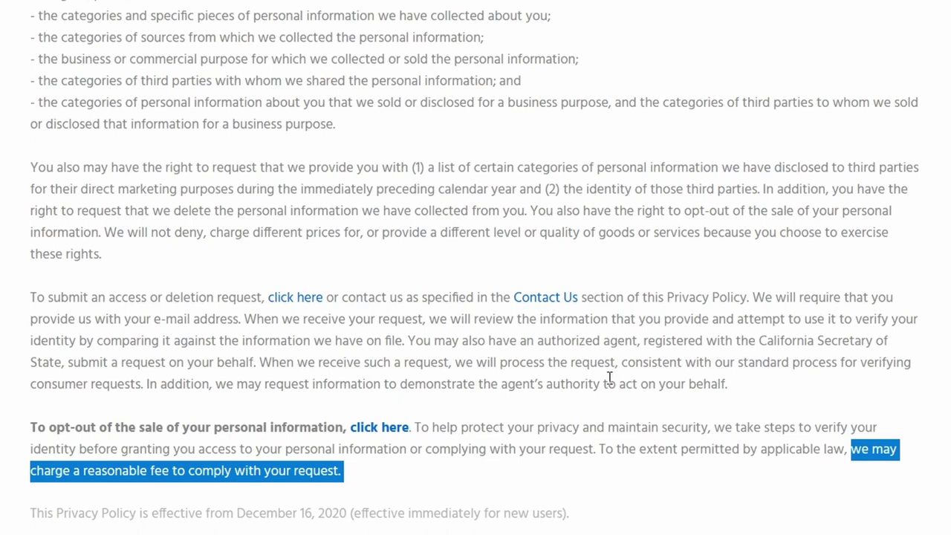
Open the page for opting out of personal information sales and read its note on browser cookies
left_click(382, 429)
scroll(404, 365, "down", 2)
left_click_drag(300, 301, 685, 322)
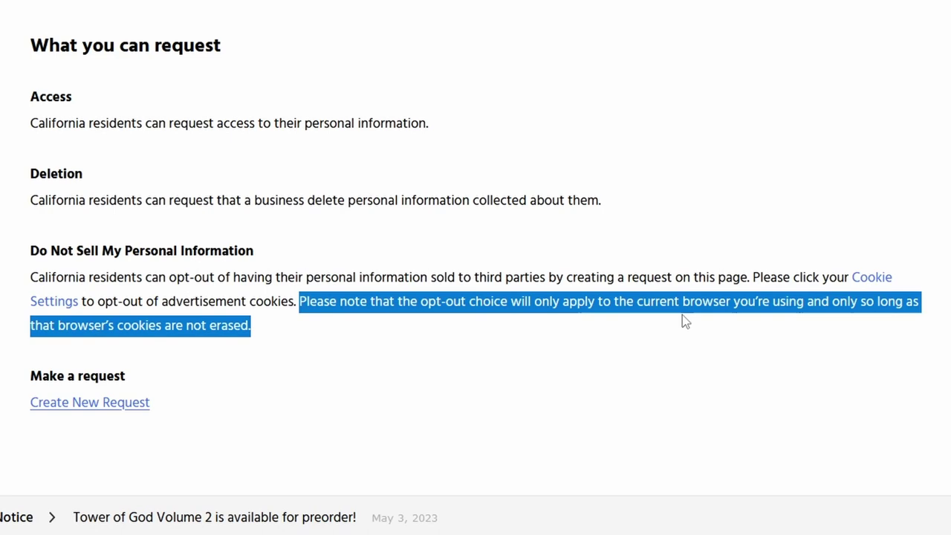
Open the Cookie Settings and turn off Advertising/Marketing Cookies
left_click(872, 277)
scroll(832, 223, "down", 10)
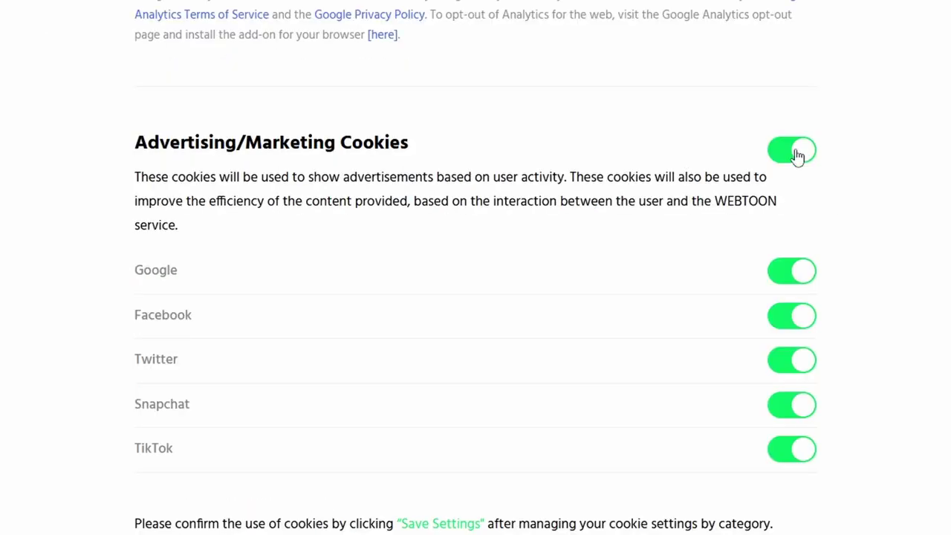
left_click(793, 152)
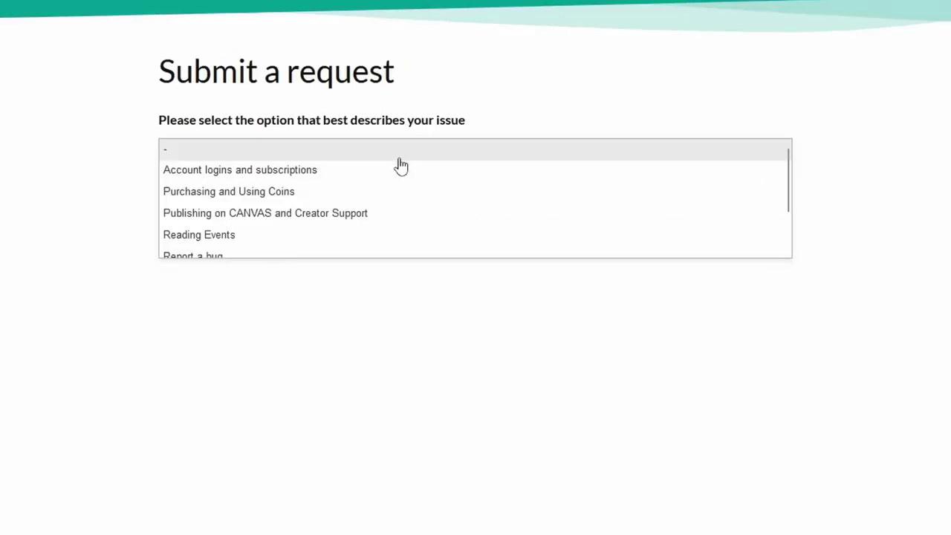
Examine the issue options available in the support request form
scroll(401, 165, "down", 3)
scroll(401, 170, "up", 3)
scroll(405, 173, "down", 3)
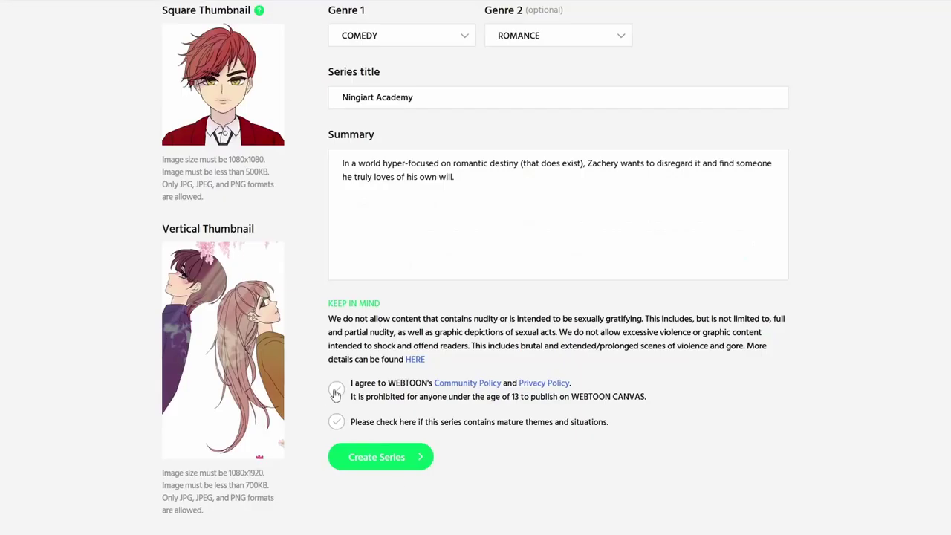
Agree to WEBTOON's Community Policy and Privacy Policy, and create the Ningiart Academy series
left_click(336, 388)
left_click(394, 459)
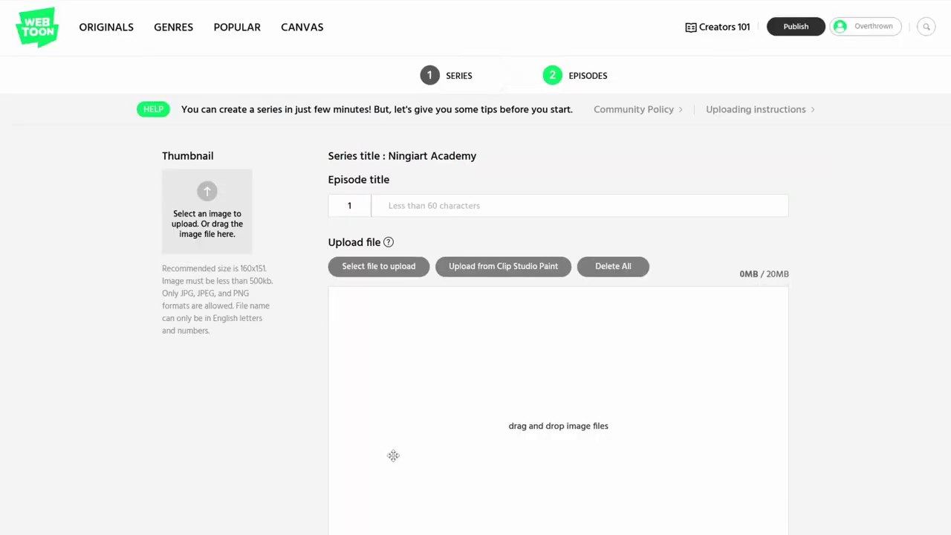
Crop ep 1.png to the "You're late" panel and reduce the canvas to 333 x 315 px around the blue-haired character's head
double_click(251, 268)
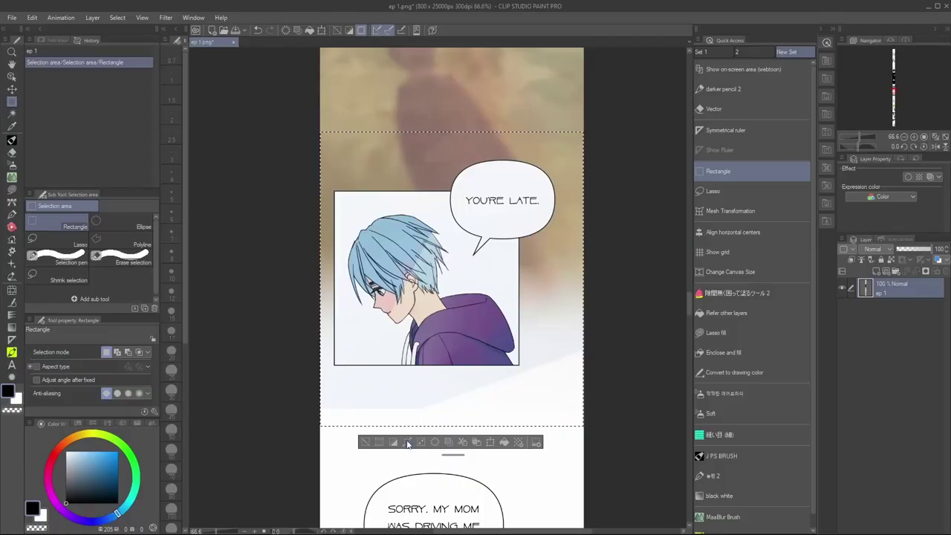
left_click(730, 272)
left_click_drag(747, 99, 717, 110)
type("160151")
left_click_drag(334, 168, 450, 376)
left_click_drag(436, 348, 421, 311)
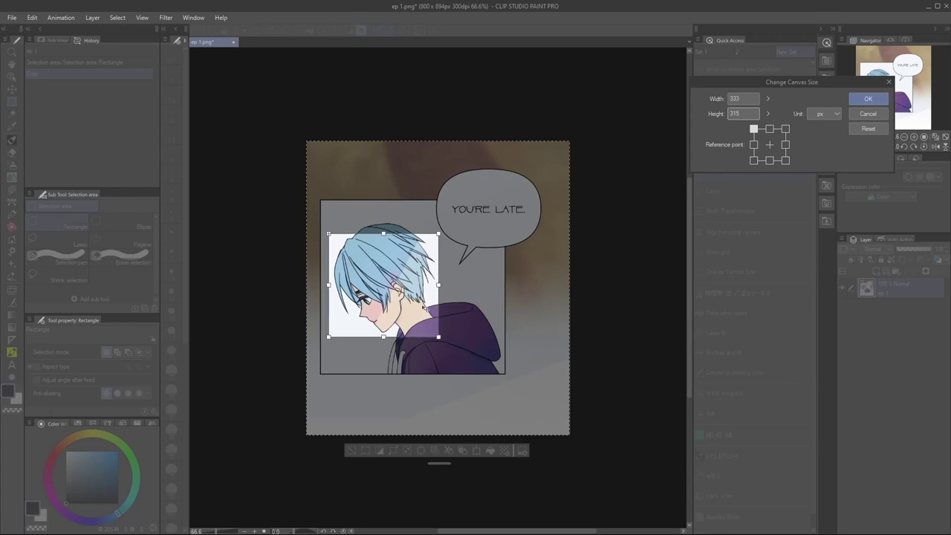
left_click(867, 98)
Clear the selection and export the episode thumbnail as a PNG at 100% scale
key("ctrl+d")
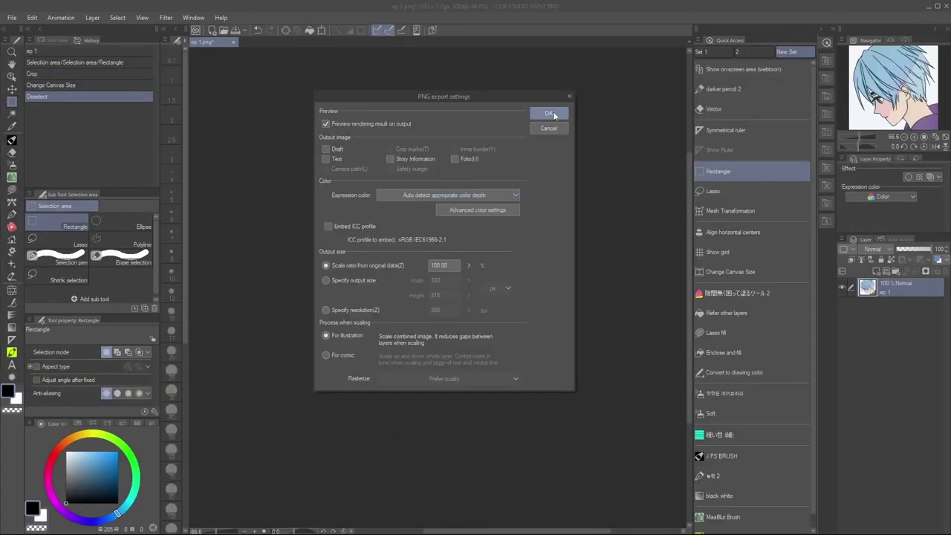
left_click(547, 104)
left_click(724, 153)
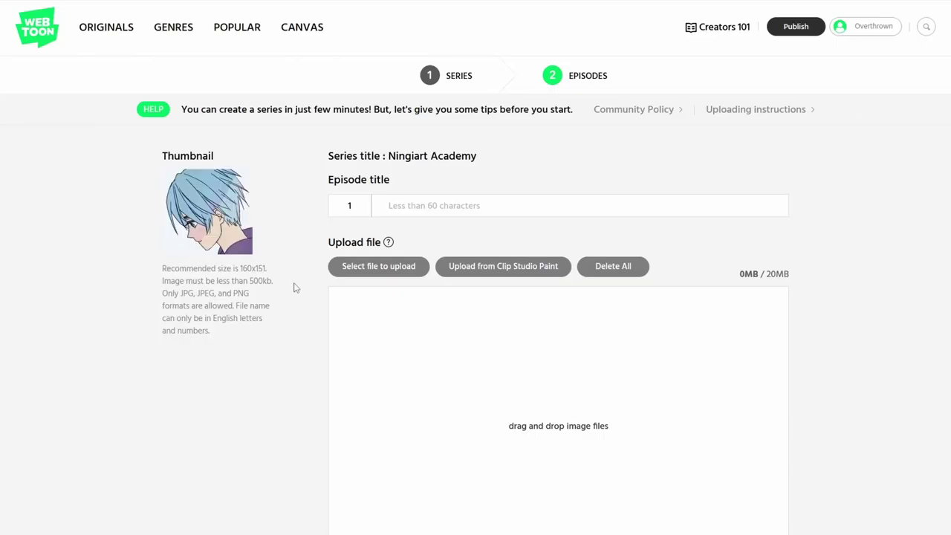
Upload the sliced ep 1 PNG images to the episode and accept the automatic image optimization
scroll(295, 287, "down", 2)
left_click(372, 151)
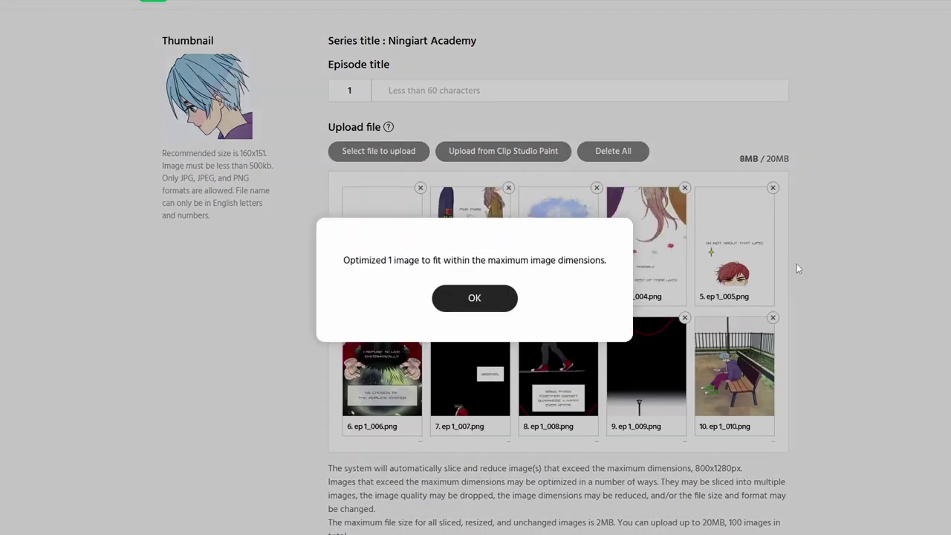
left_click(483, 296)
Open the mobile preview of the uploaded episode and look through it
left_click(433, 276)
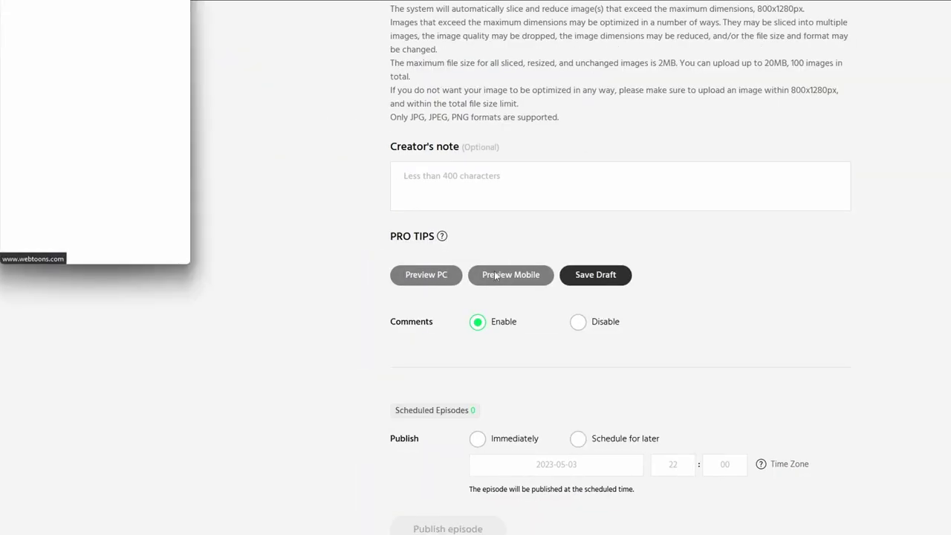
scroll(170, 97, "down", 10)
scroll(164, 134, "up", 3)
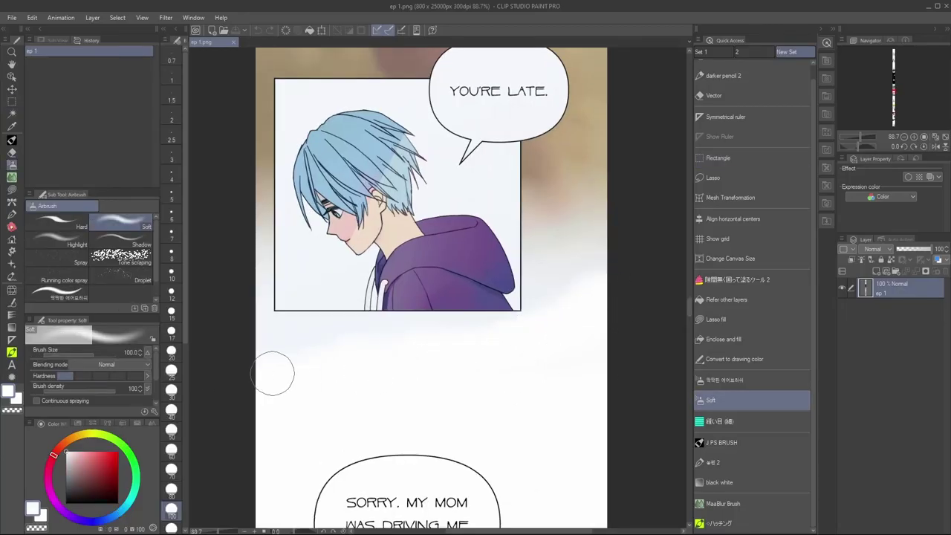
Paint white over the leftover background around the base of the "You're late" panel with the Soft airbrush at size 100
left_click(578, 354)
scroll(578, 354, "down", 2)
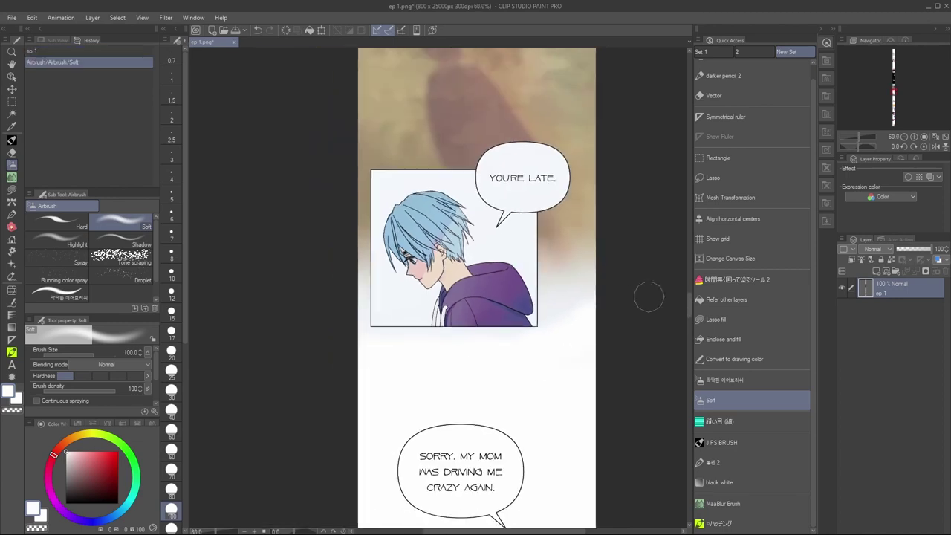
left_click(559, 321)
scroll(304, 240, "down", 2)
scroll(602, 312, "down", 1)
scroll(407, 301, "up", 4)
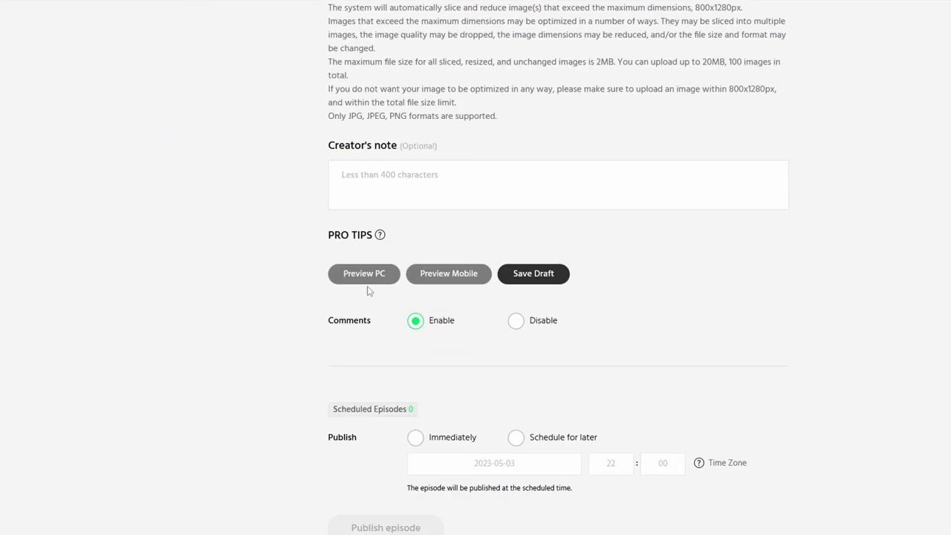
Preview the episode again on WEBTOON, look through its panels, and close the preview
left_click(361, 275)
scroll(407, 242, "down", 10)
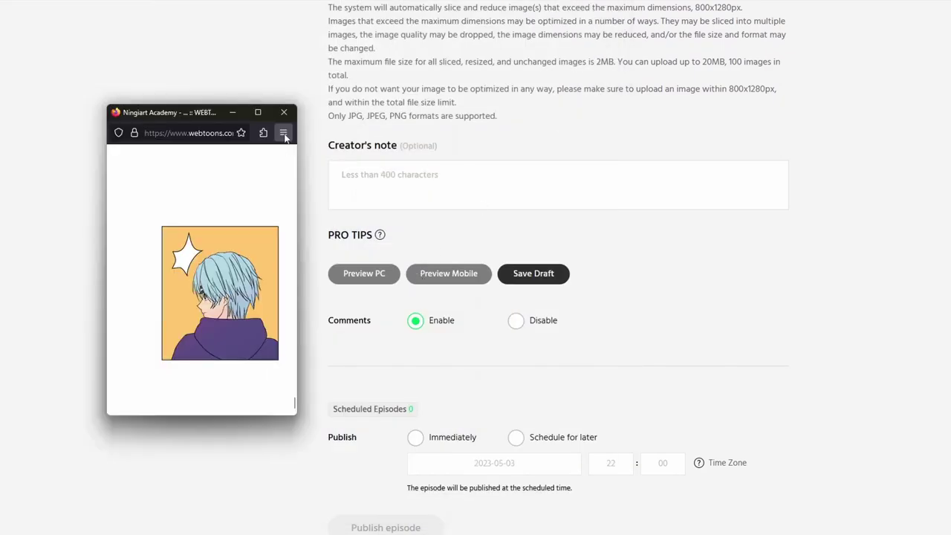
left_click(284, 112)
Publish Episode 1 of Ningiart Academy immediately, and look through the published episode
scroll(416, 312, "down", 3)
left_click(415, 322)
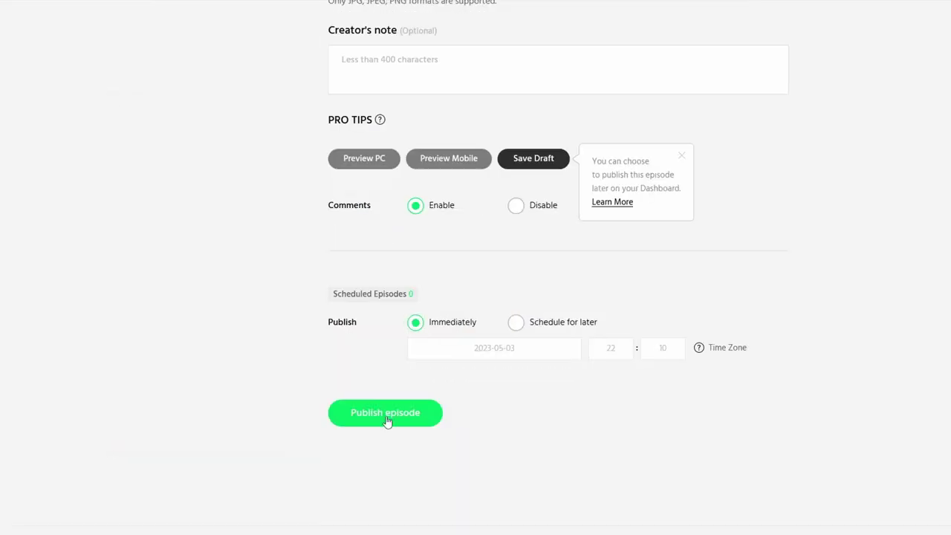
left_click(385, 413)
left_click(494, 305)
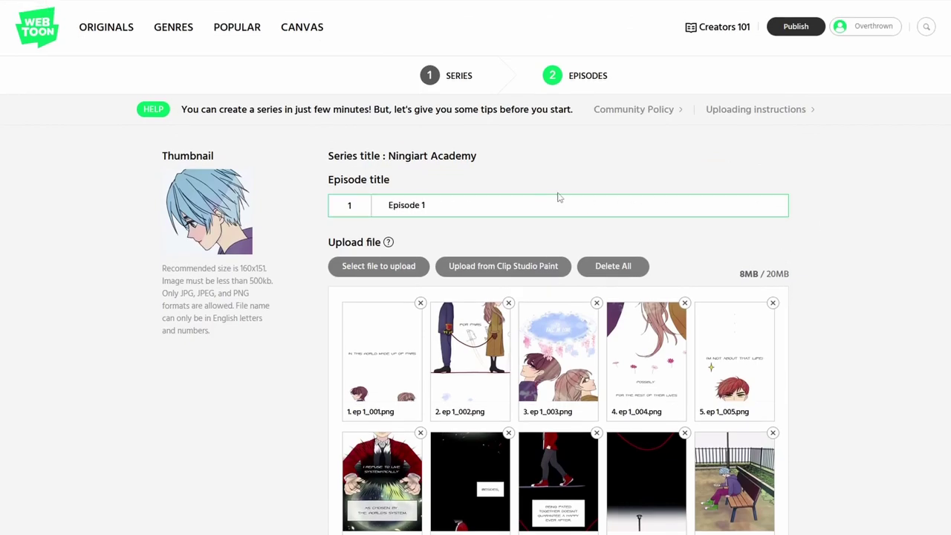
scroll(559, 197, "down", 15)
left_click(376, 362)
left_click(441, 309)
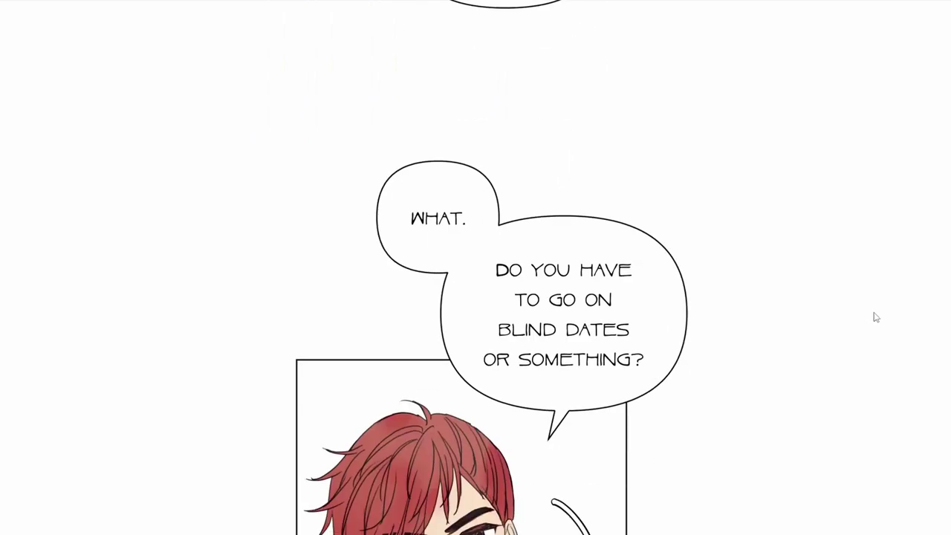
scroll(877, 316, "down", 15)
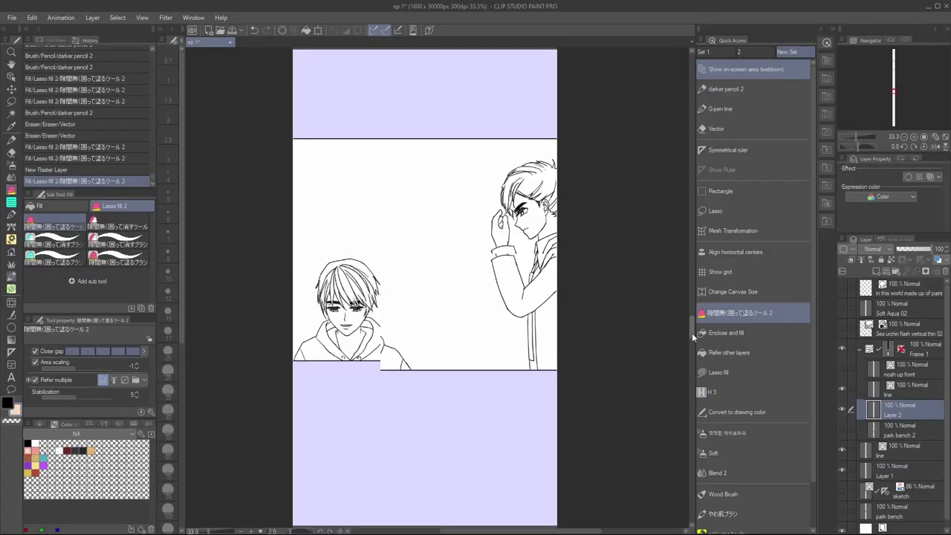
left_click_drag(549, 133, 601, 181)
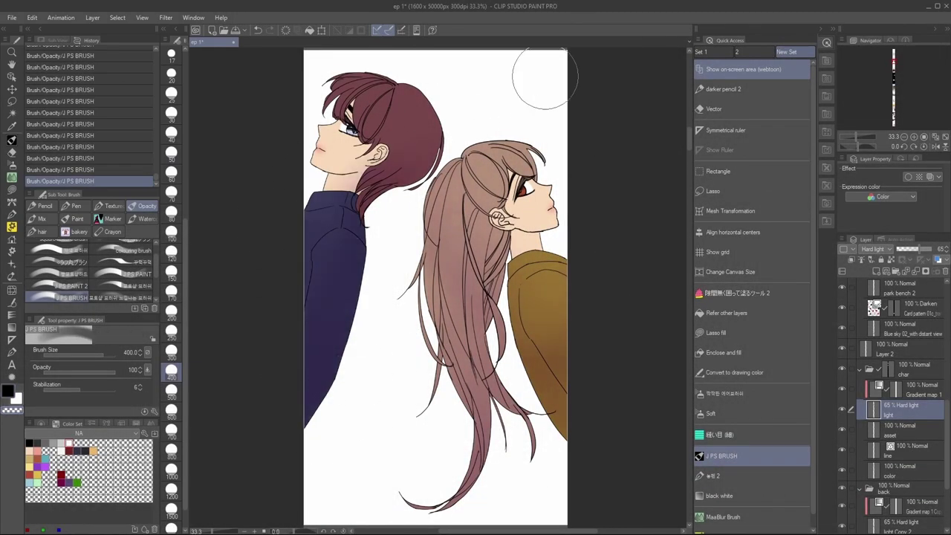
left_click_drag(452, 208, 491, 149)
key("[")
key("[")
key("[")
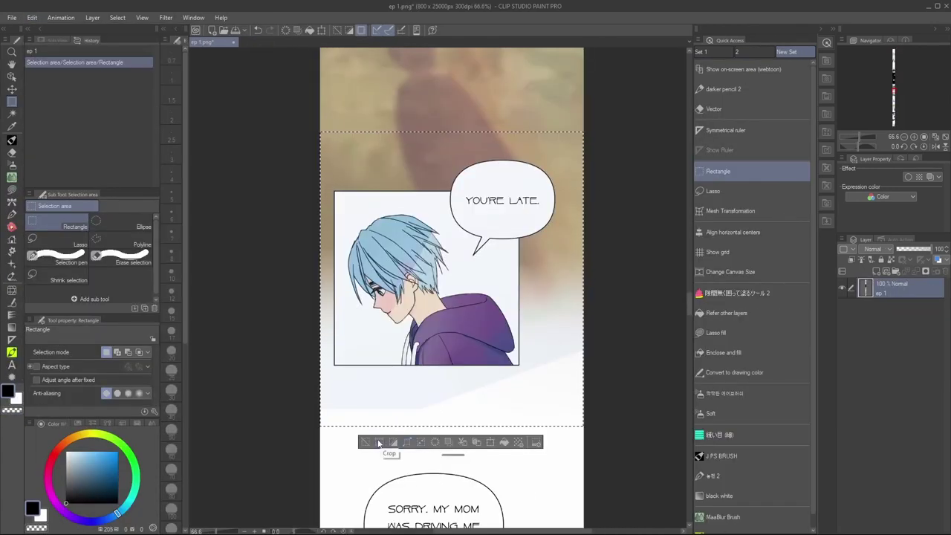
left_click(378, 442)
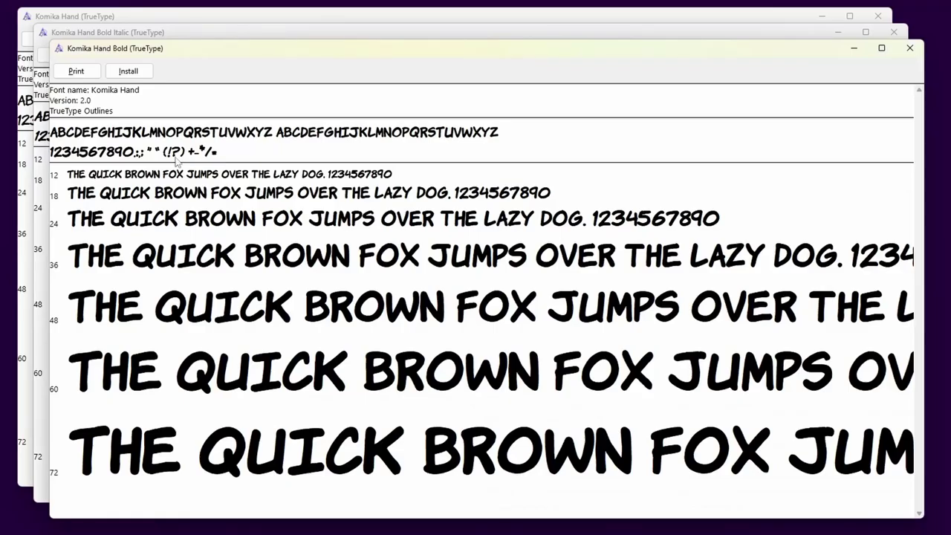
left_click(145, 73)
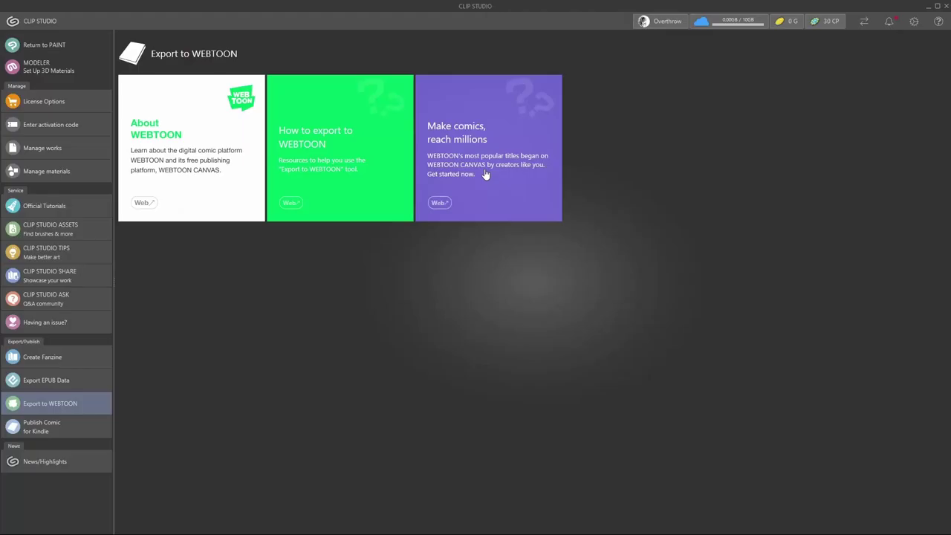
Open the "Make comics, reach millions" WEBTOON CANVAS page from Clip Studio's WEBTOON export resources
left_click(485, 173)
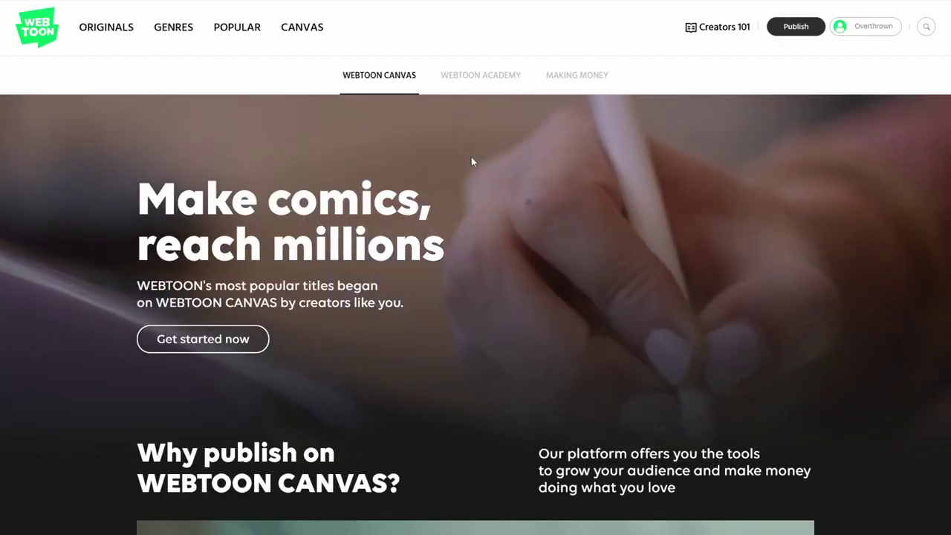